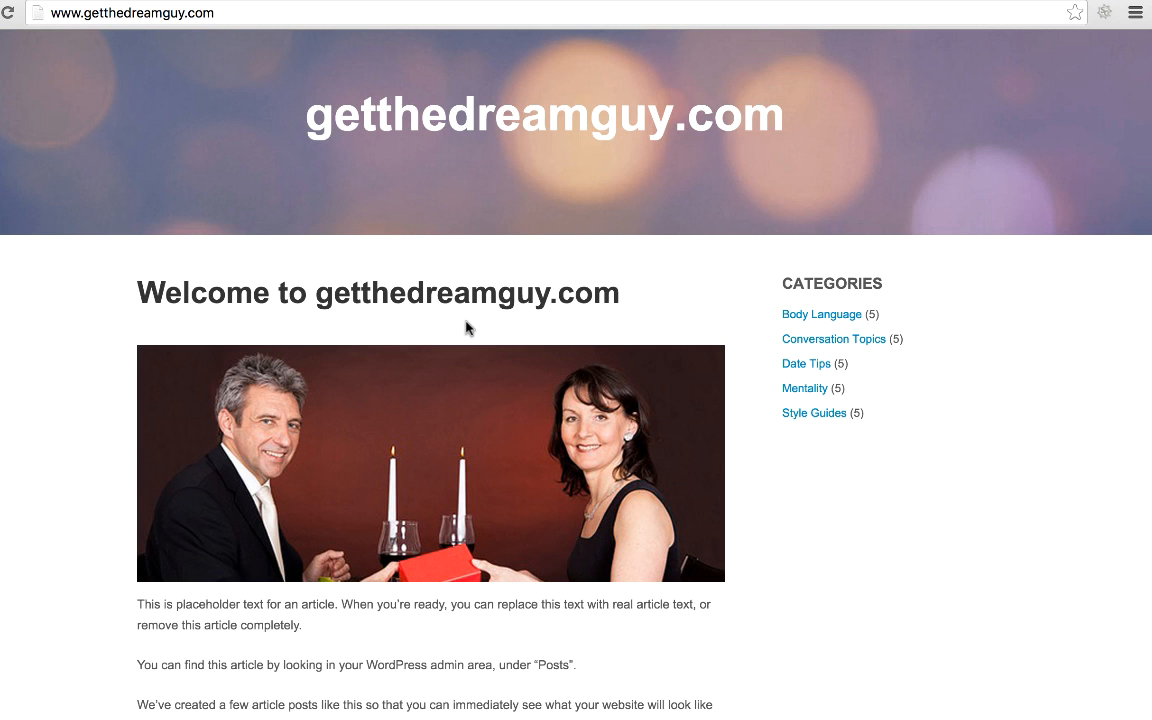
Look over the site's default homepage, including the welcome article, the category list and the footer.
scroll(418, 288, down, 3)
scroll(418, 288, up, 4)
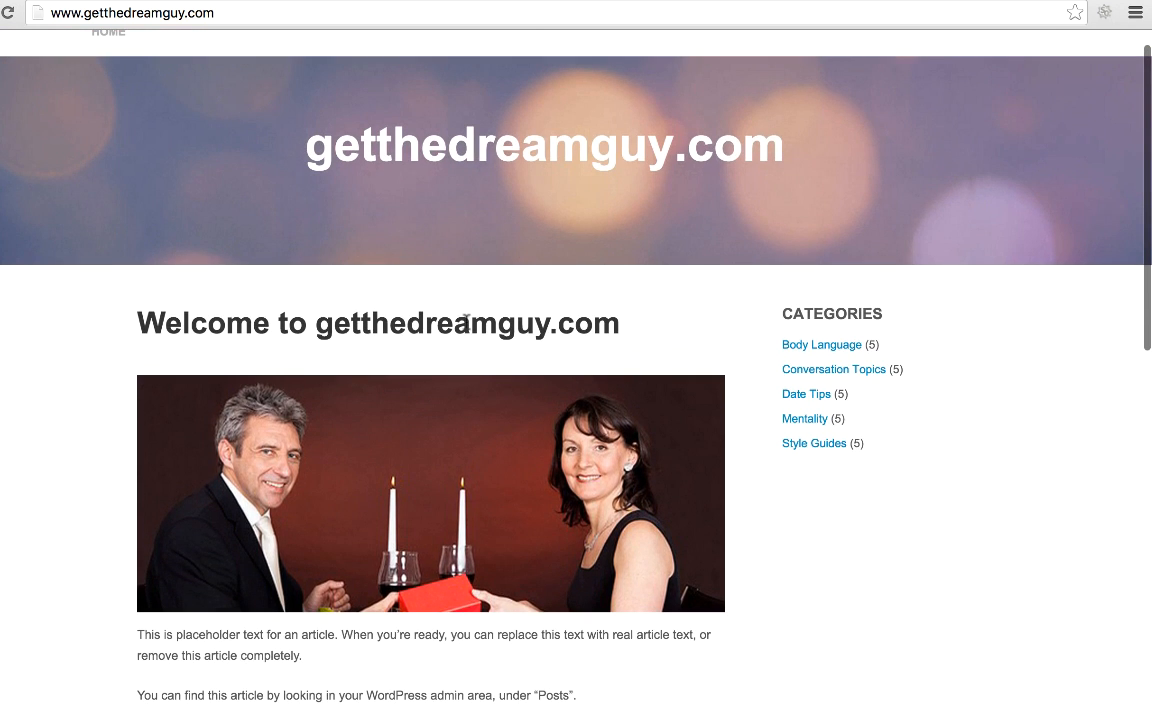
scroll(764, 550, down, 2)
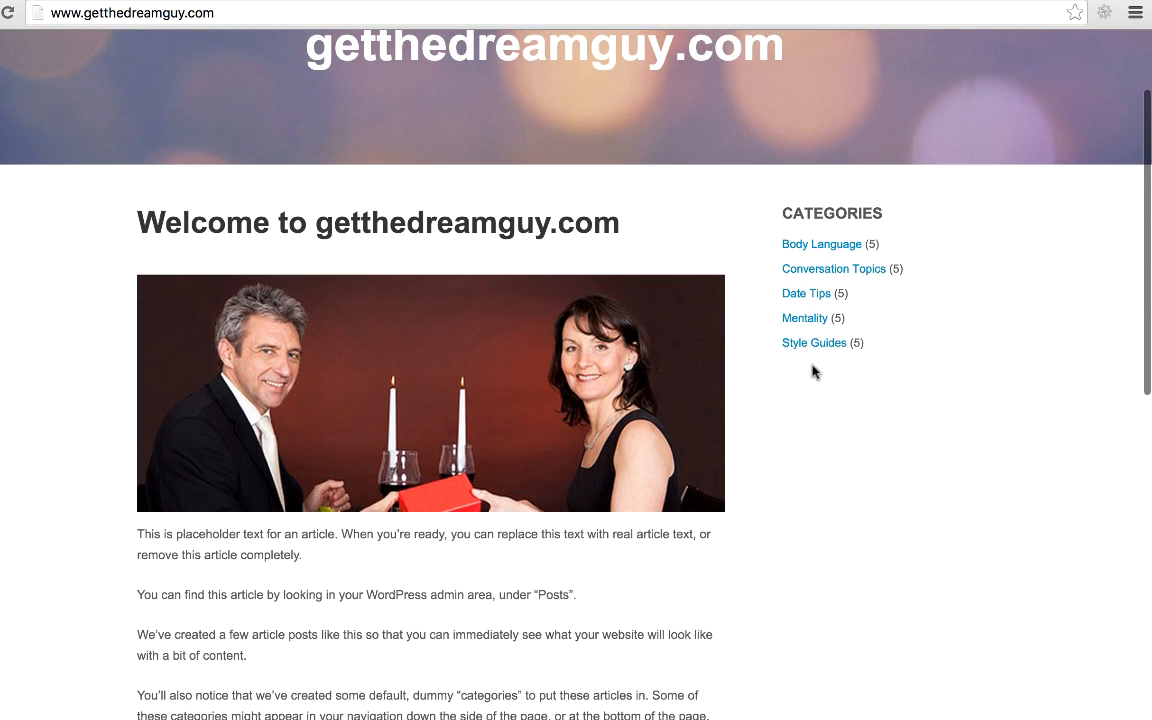
scroll(825, 360, down, 10)
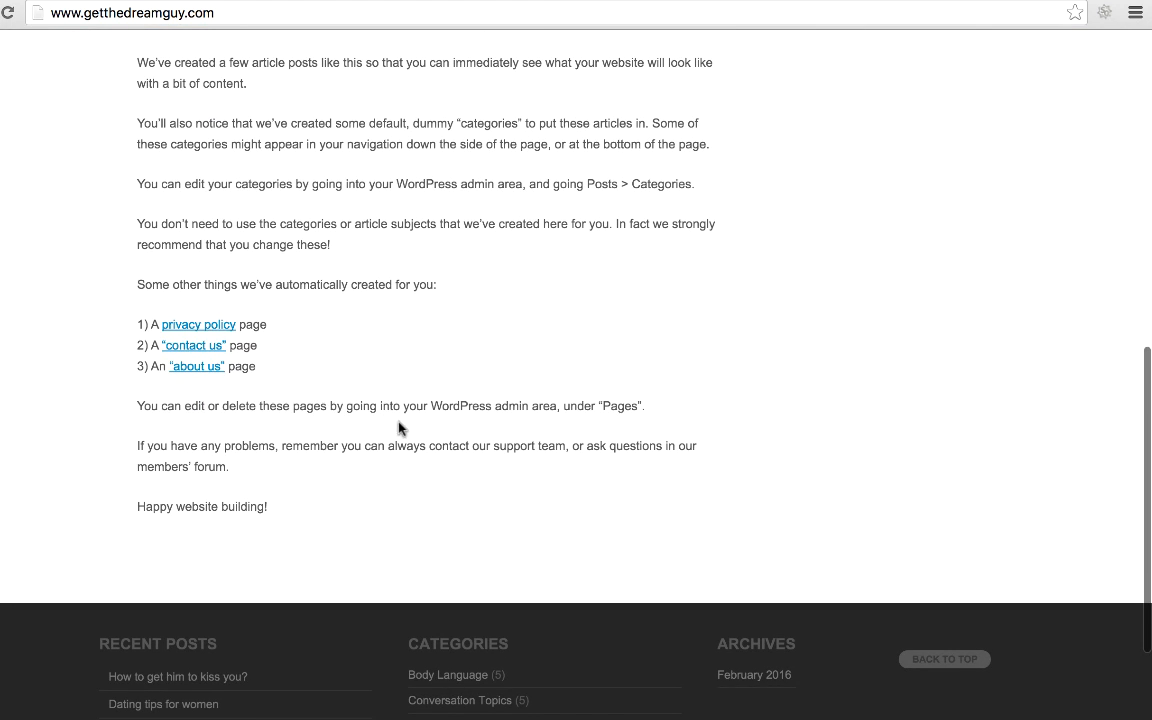
scroll(468, 553, down, 3)
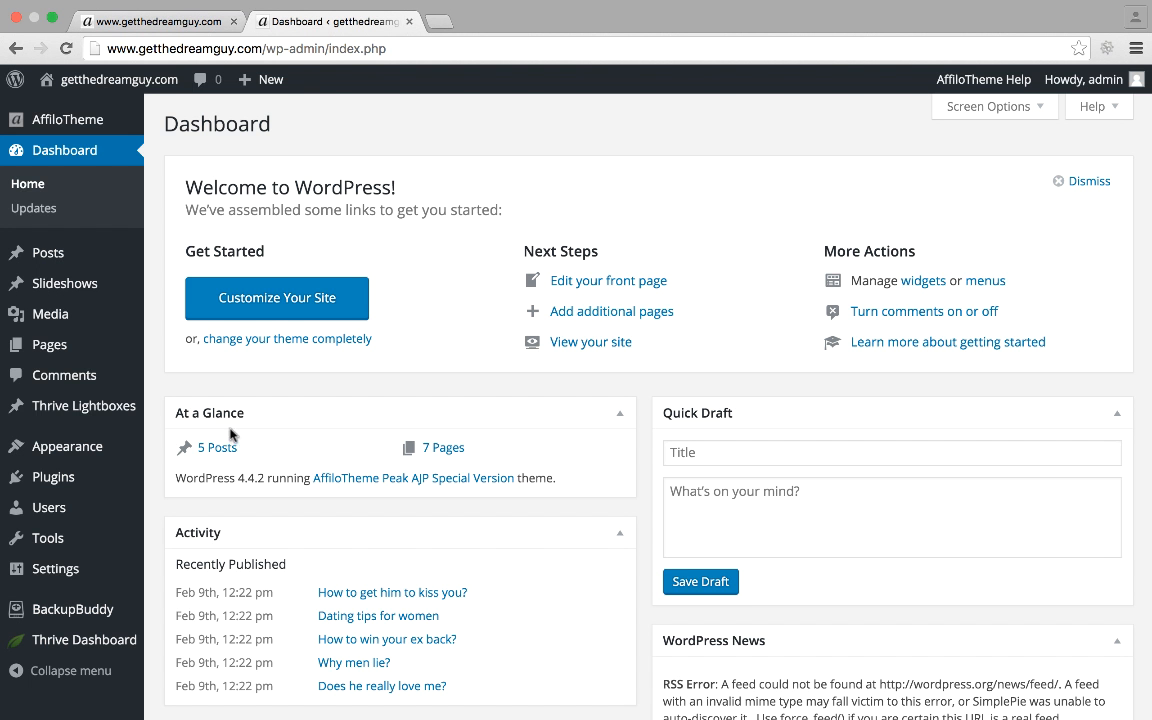
Open your own user profile and fill in only the given name as the First Name.
mouse_move(90, 505)
click(198, 560)
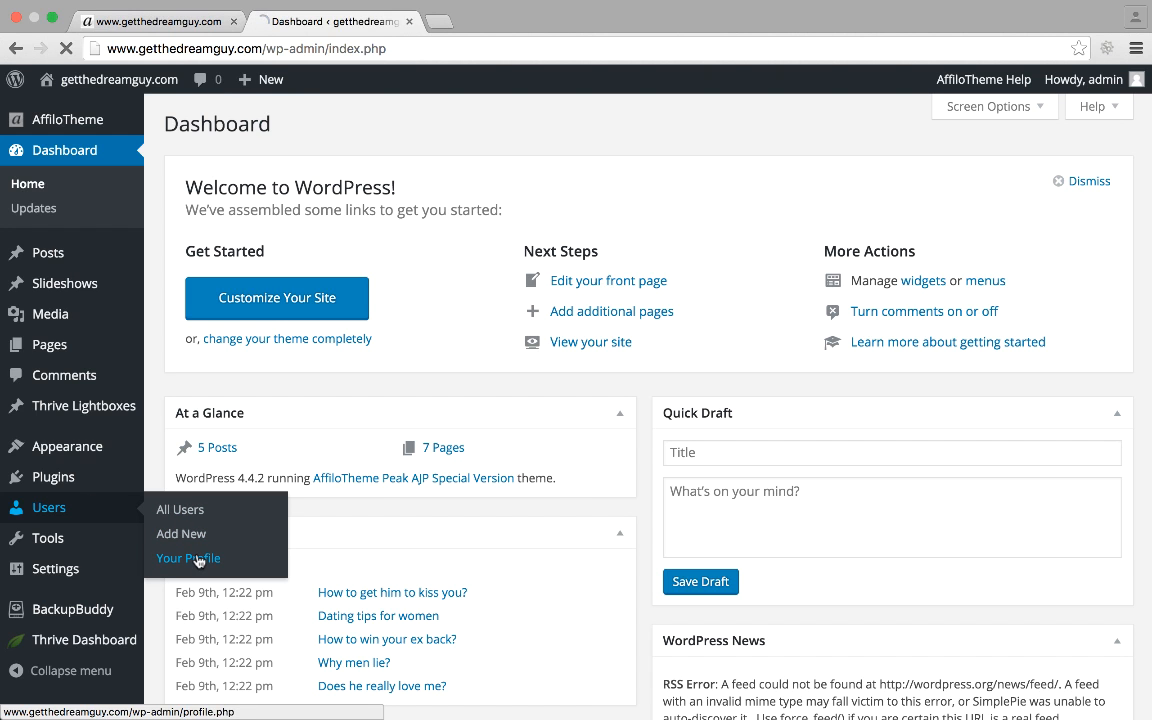
scroll(455, 576, down, 10)
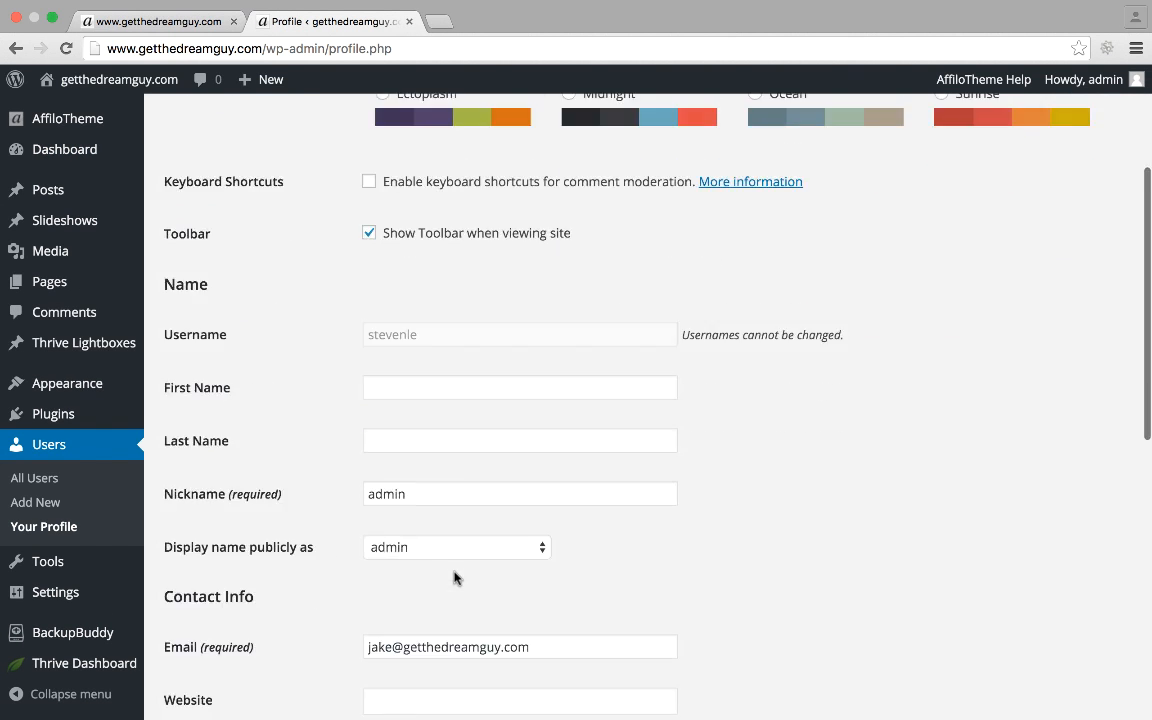
click(456, 121)
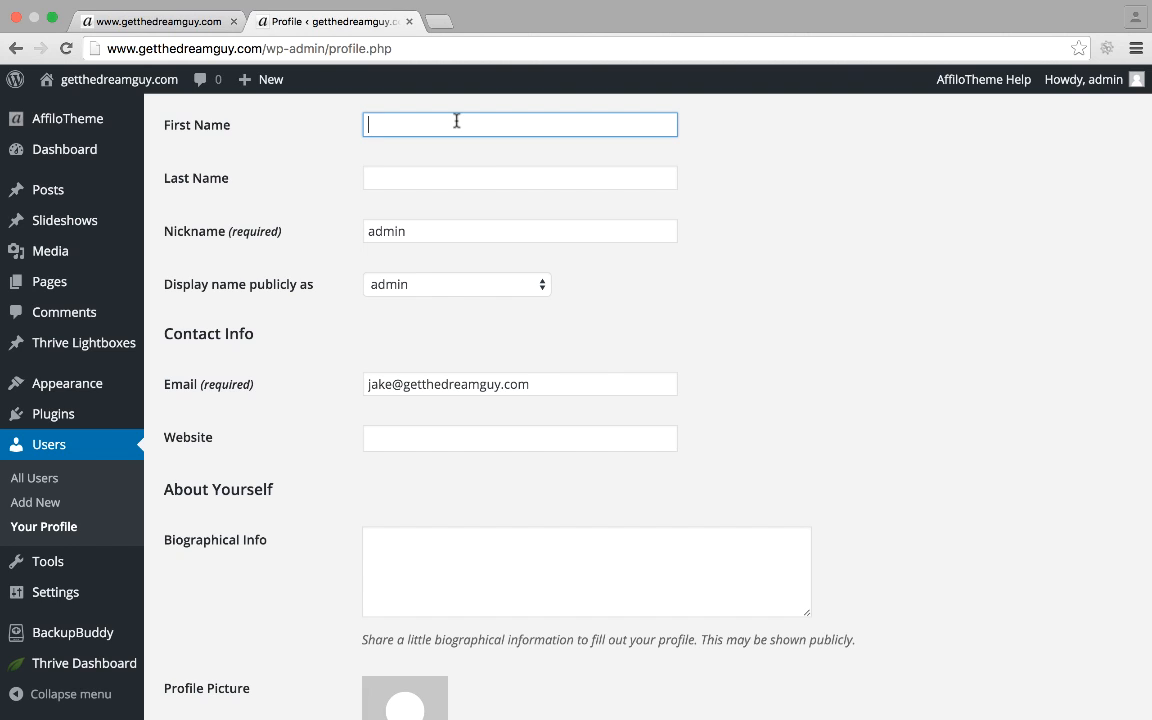
text(Jake)
key(Down)
key(Tab)
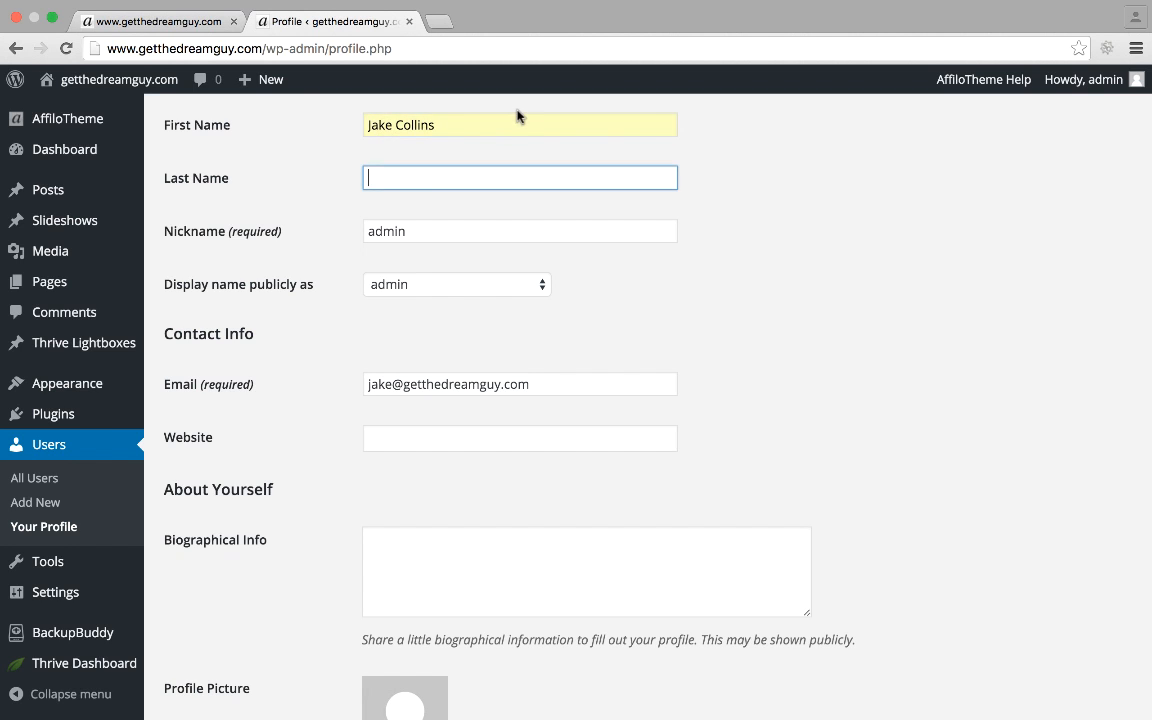
drag(481, 118, 392, 120)
key(BackSpace)
Fill in the Last Name with the surname and replace the nickname with the person's full name.
key(Tab)
text(Co)
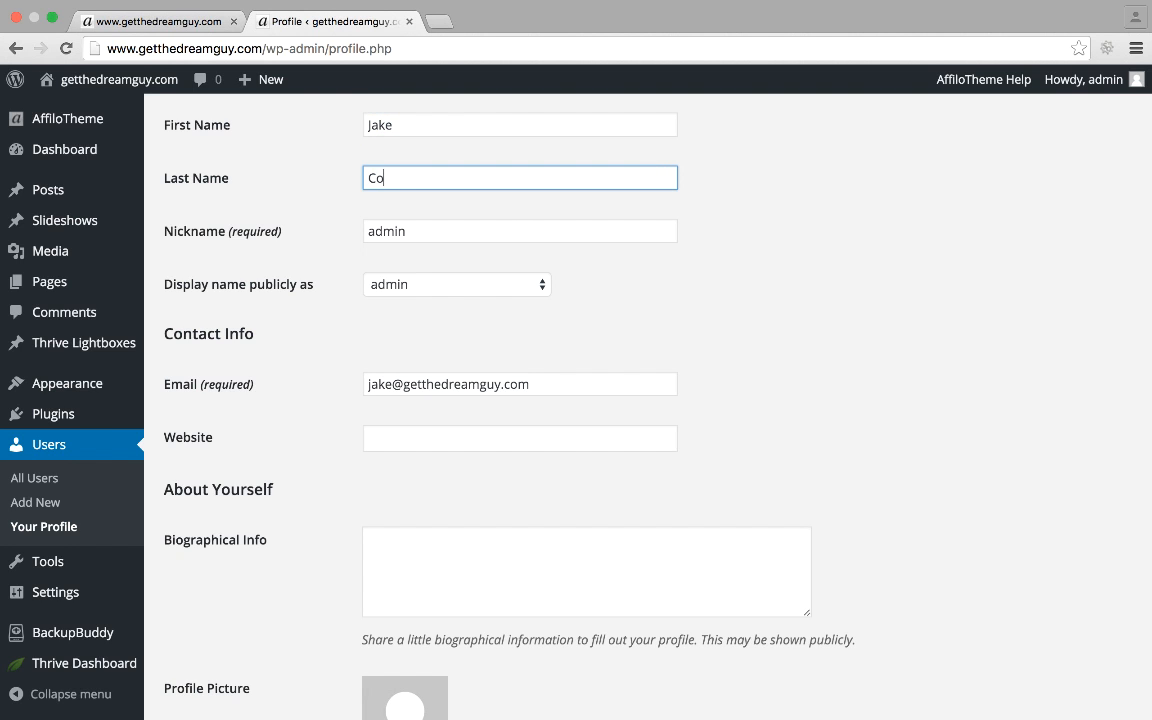
text(llins)
key(Tab)
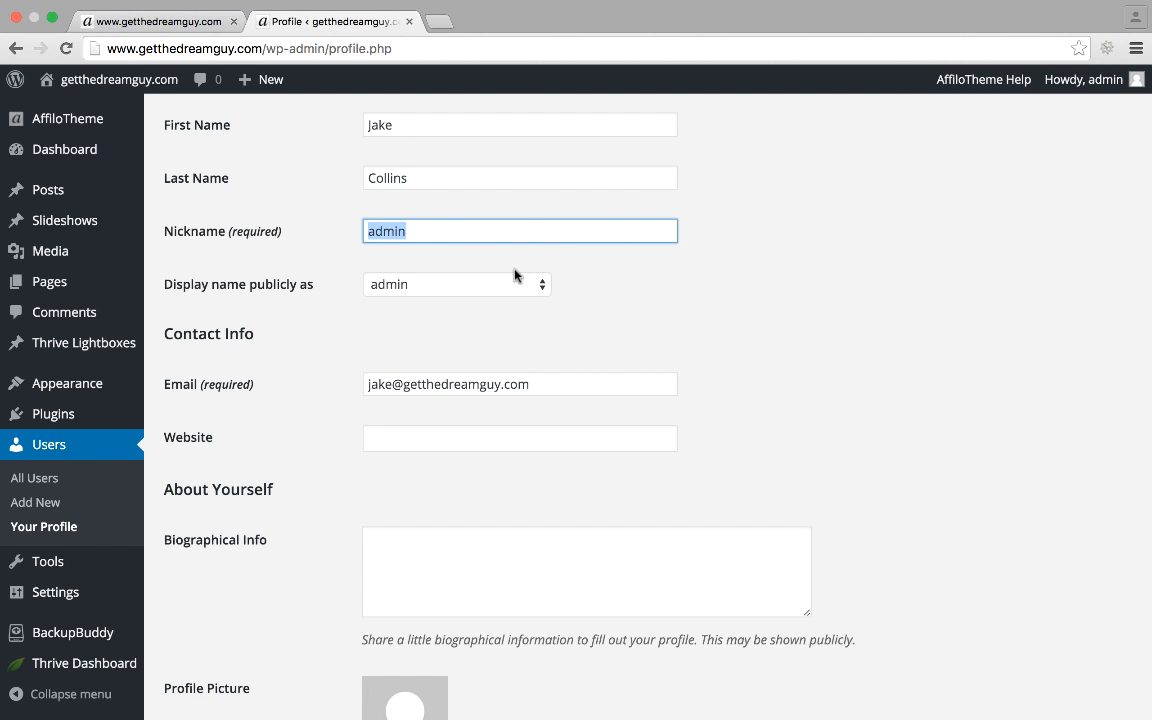
text(Jake Collins)
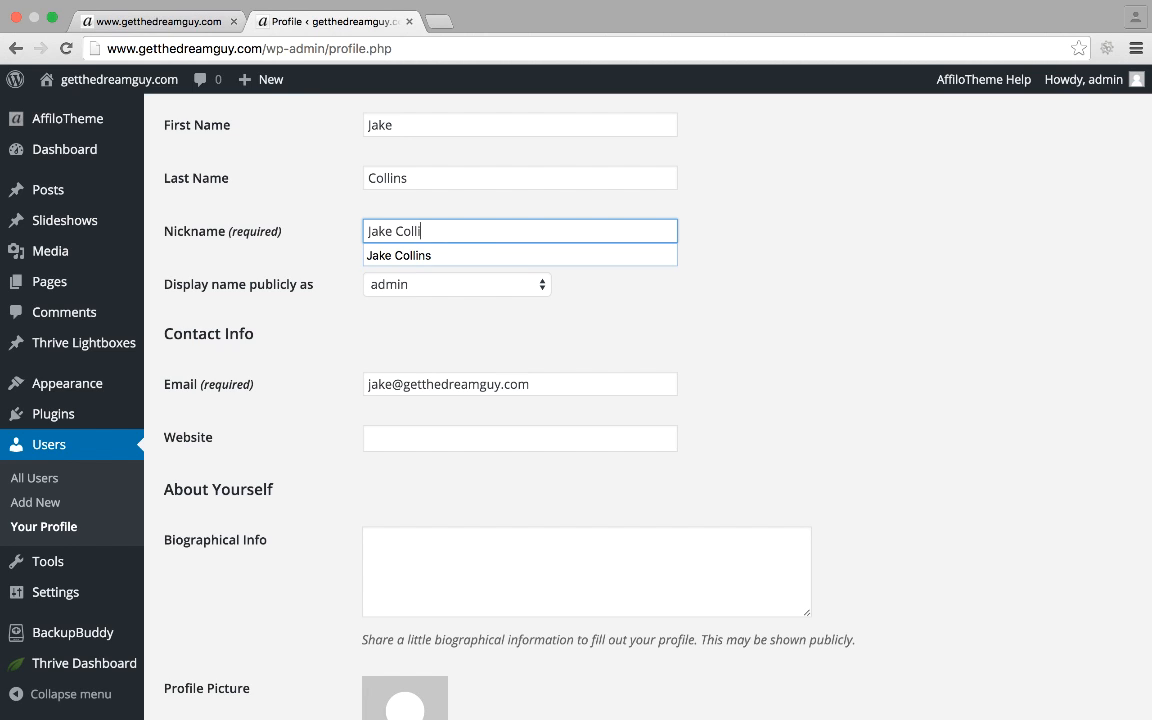
key(Tab)
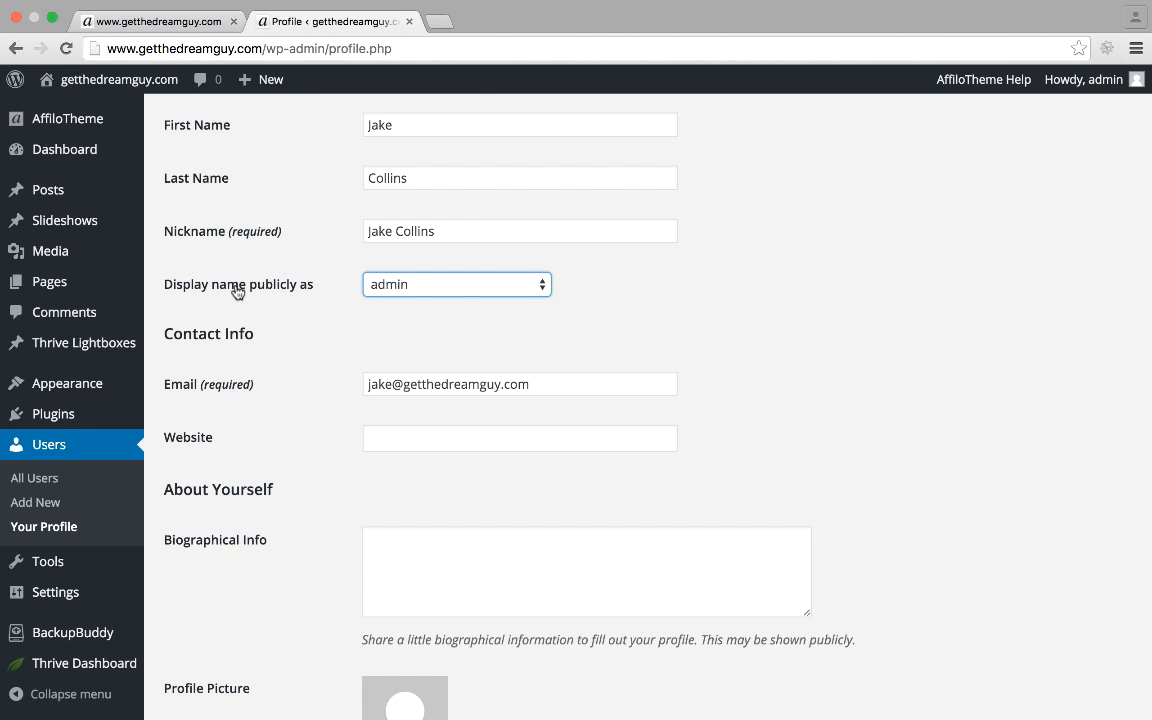
Set the publicly displayed name to the person's full name and update the profile.
click(442, 288)
click(460, 320)
click(652, 341)
scroll(314, 352, down, 2)
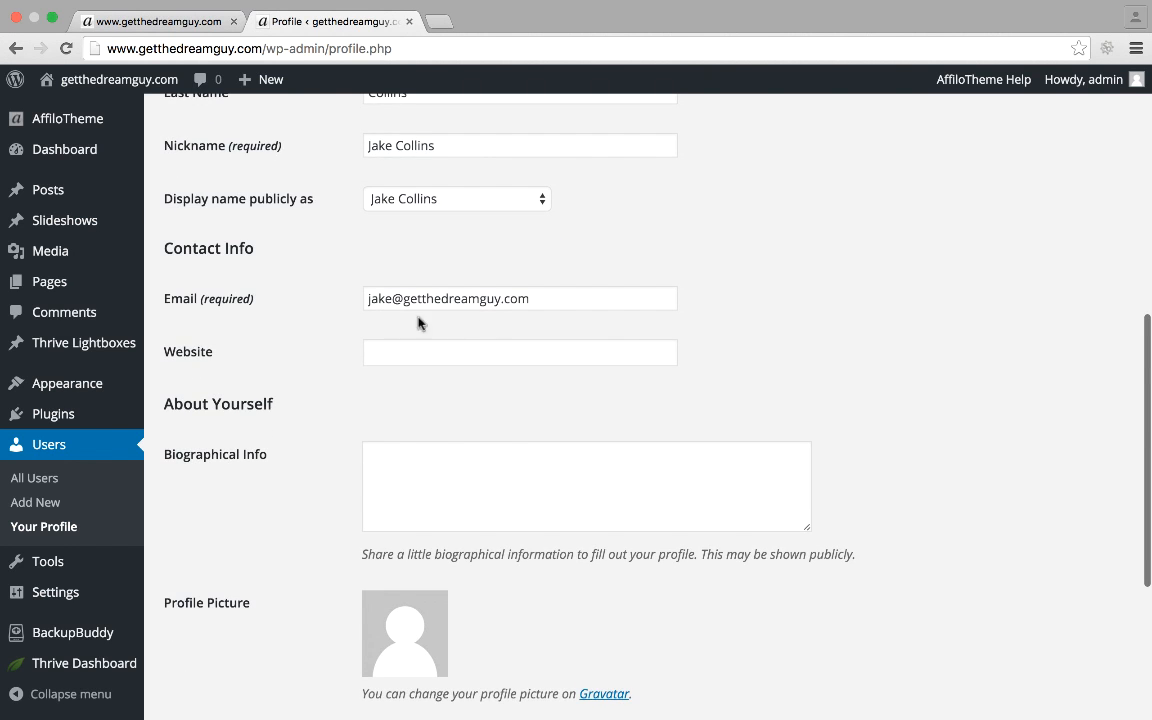
scroll(380, 420, down, 2)
scroll(362, 488, down, 5)
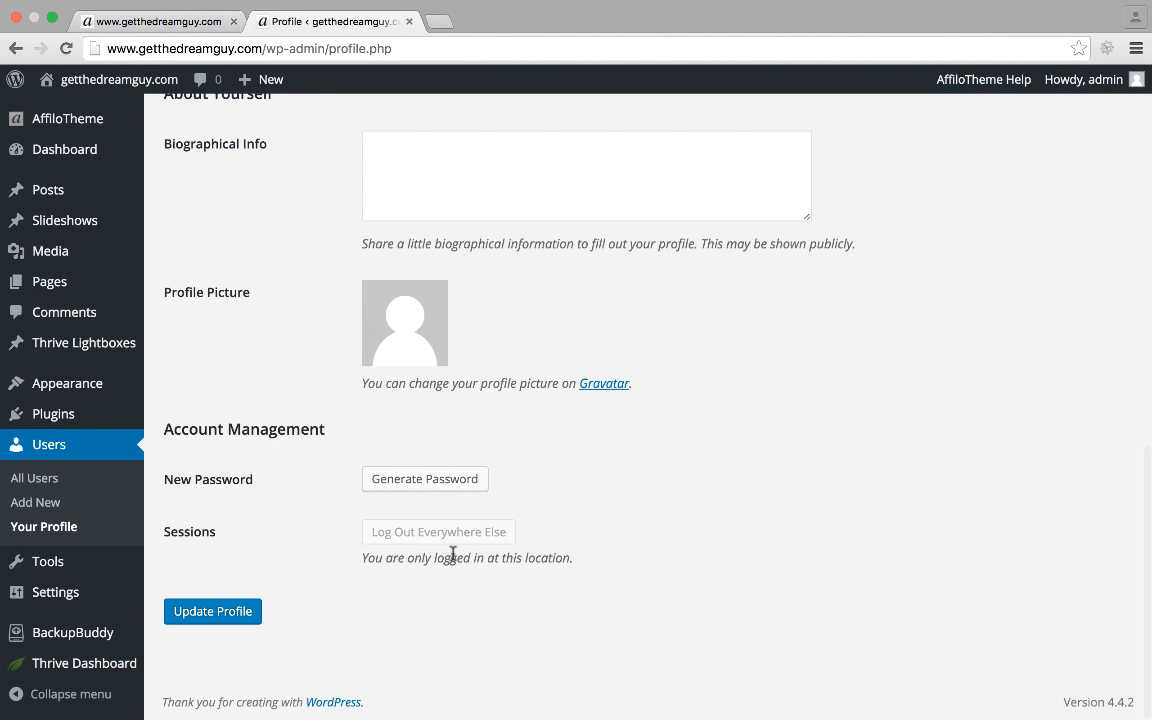
click(222, 623)
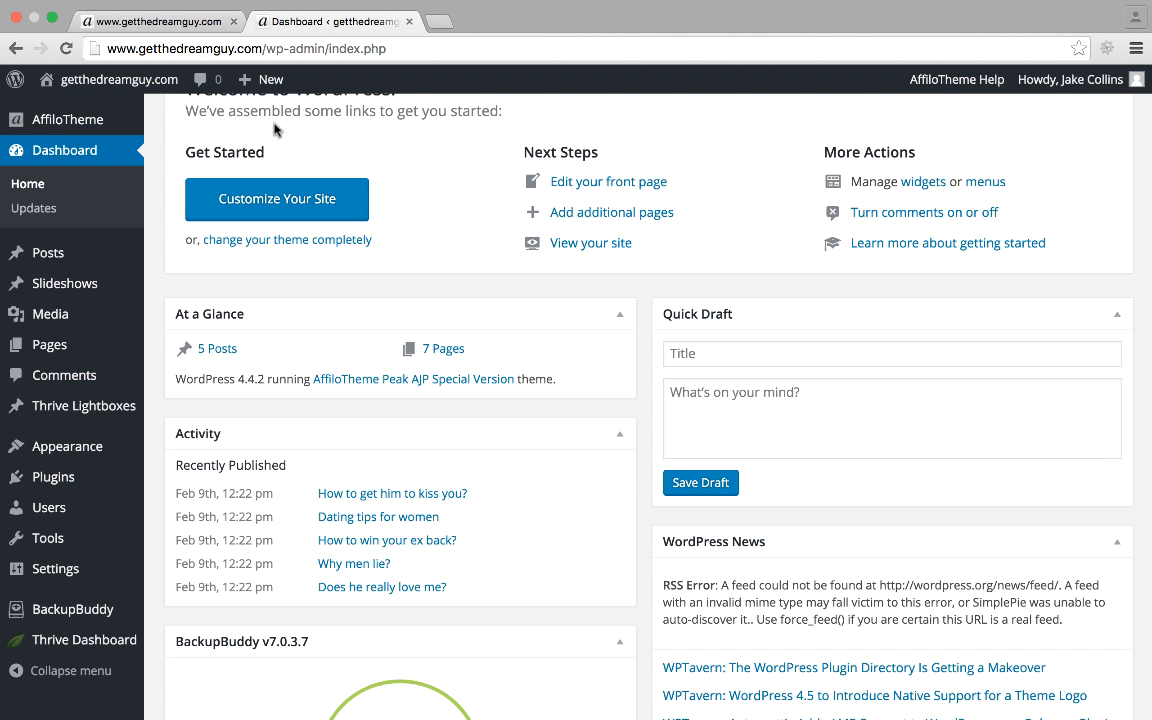
Move all existing posts to the trash with one bulk action.
click(90, 251)
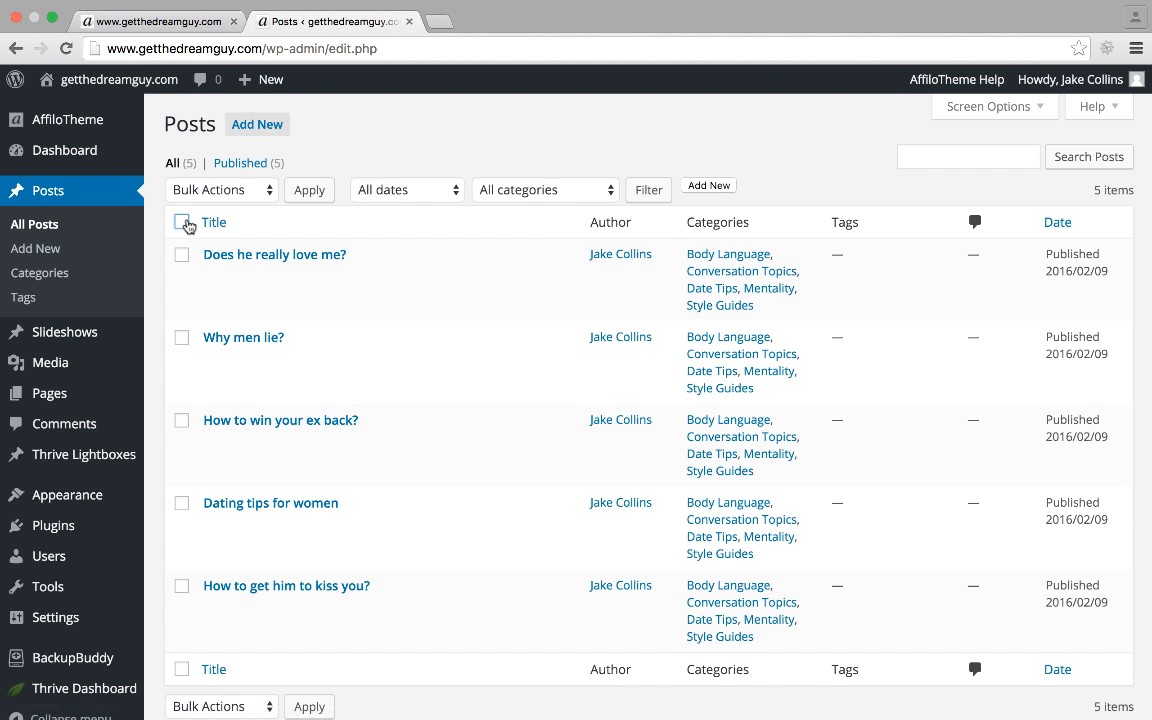
click(181, 222)
click(239, 197)
click(226, 223)
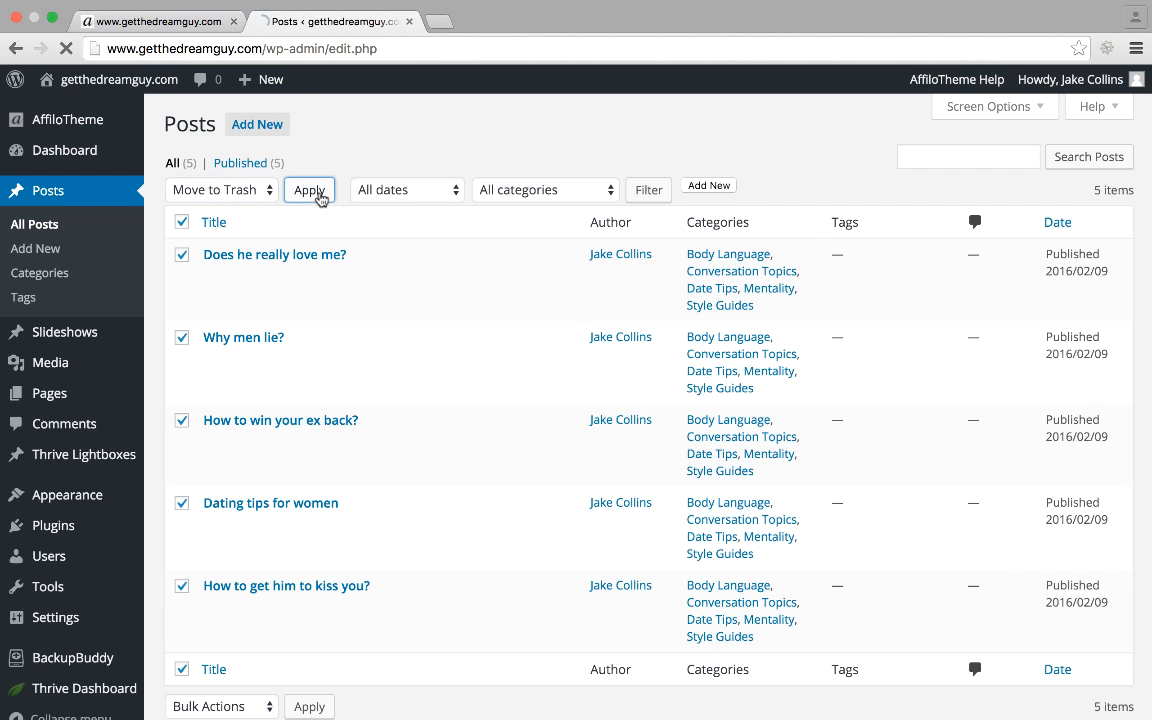
click(310, 190)
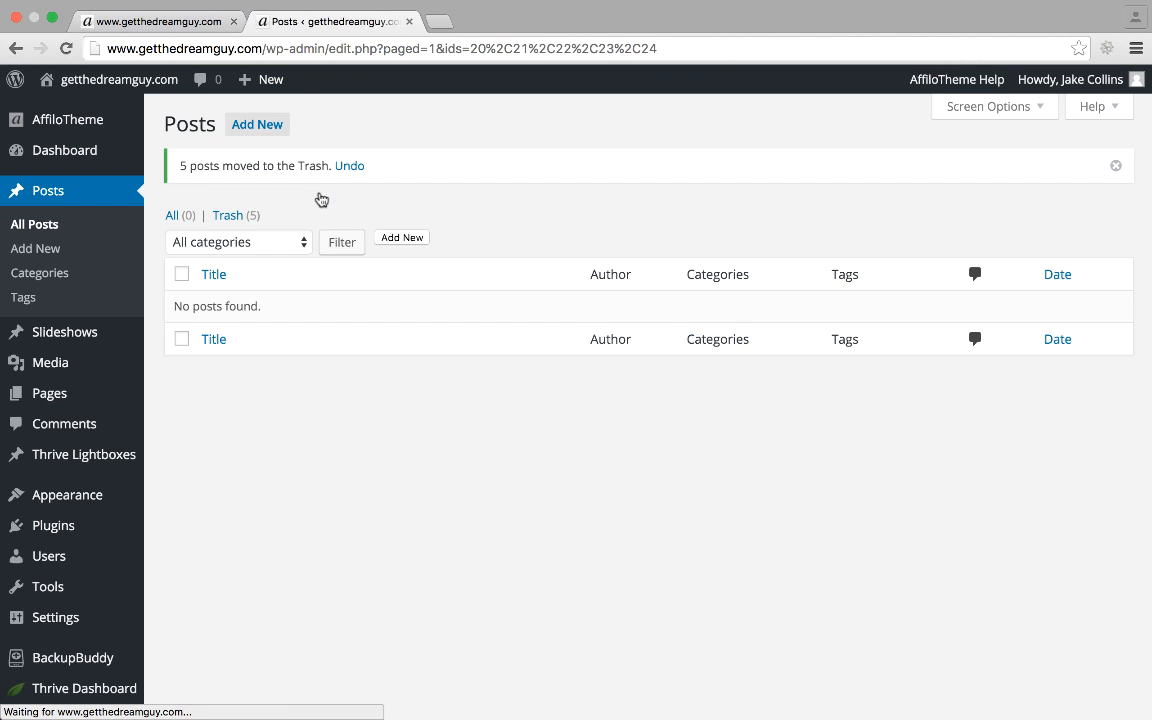
Bulk-delete all post categories except Uncategorized.
click(80, 277)
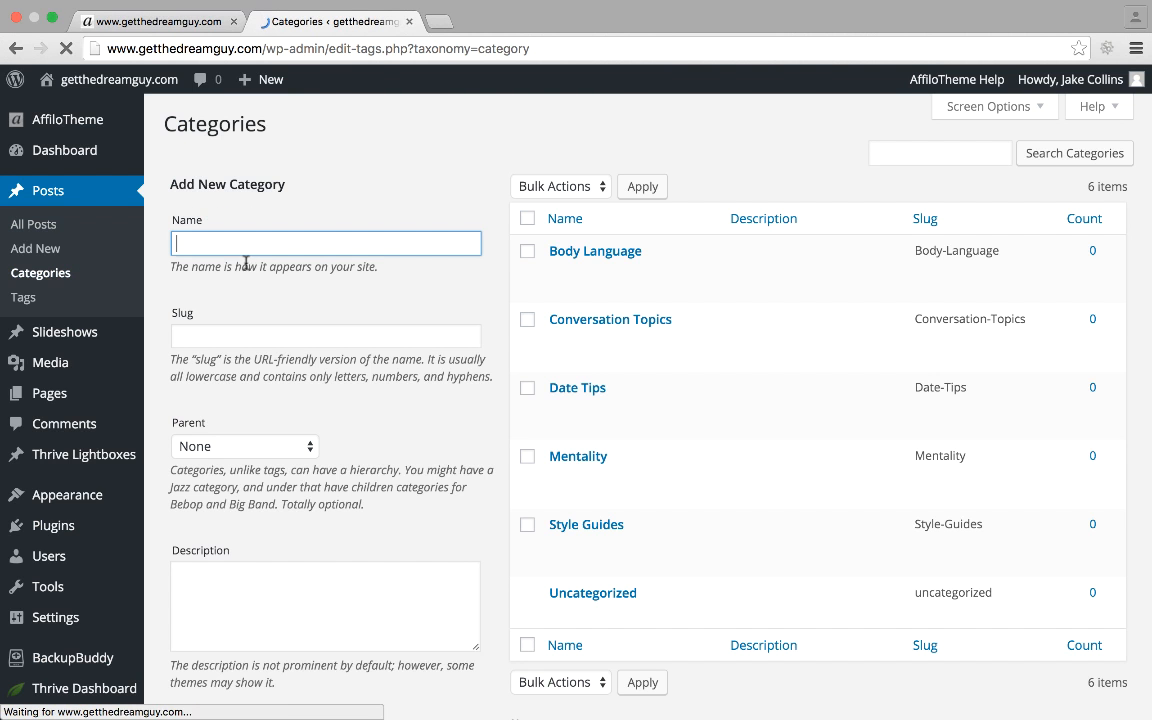
click(527, 218)
click(557, 186)
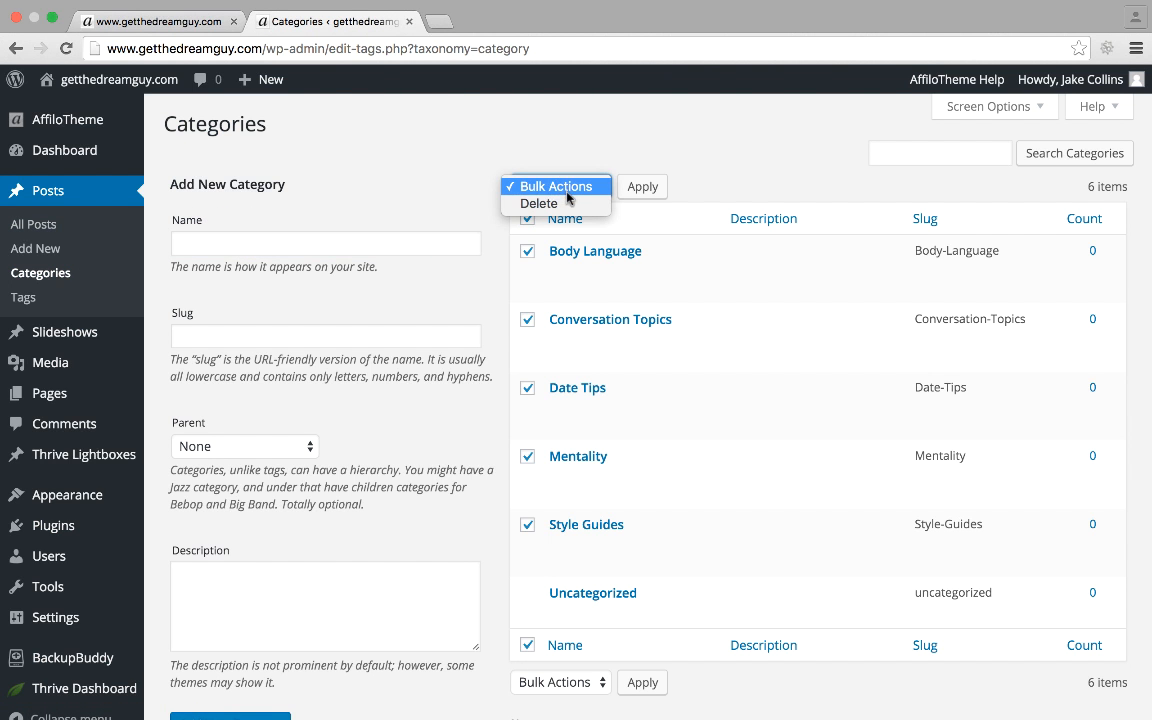
click(528, 204)
click(652, 187)
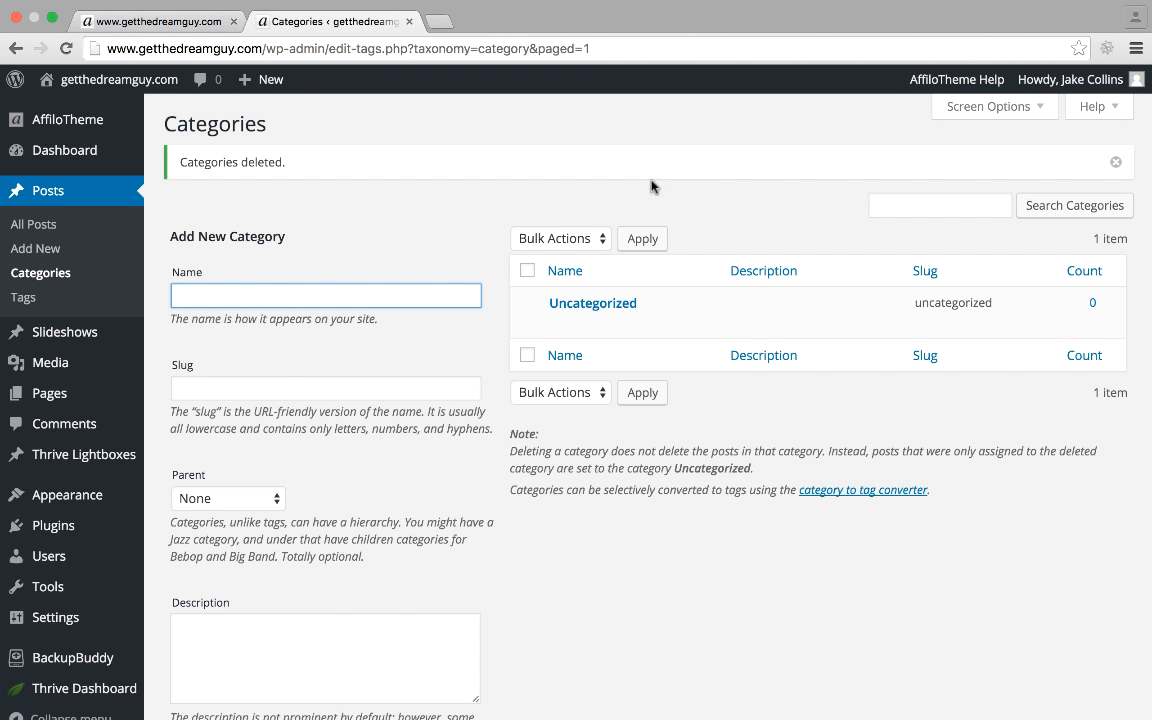
Move the front page "Welcome to getthedreamguy.com" from the page list to the trash.
mouse_move(80, 393)
click(212, 392)
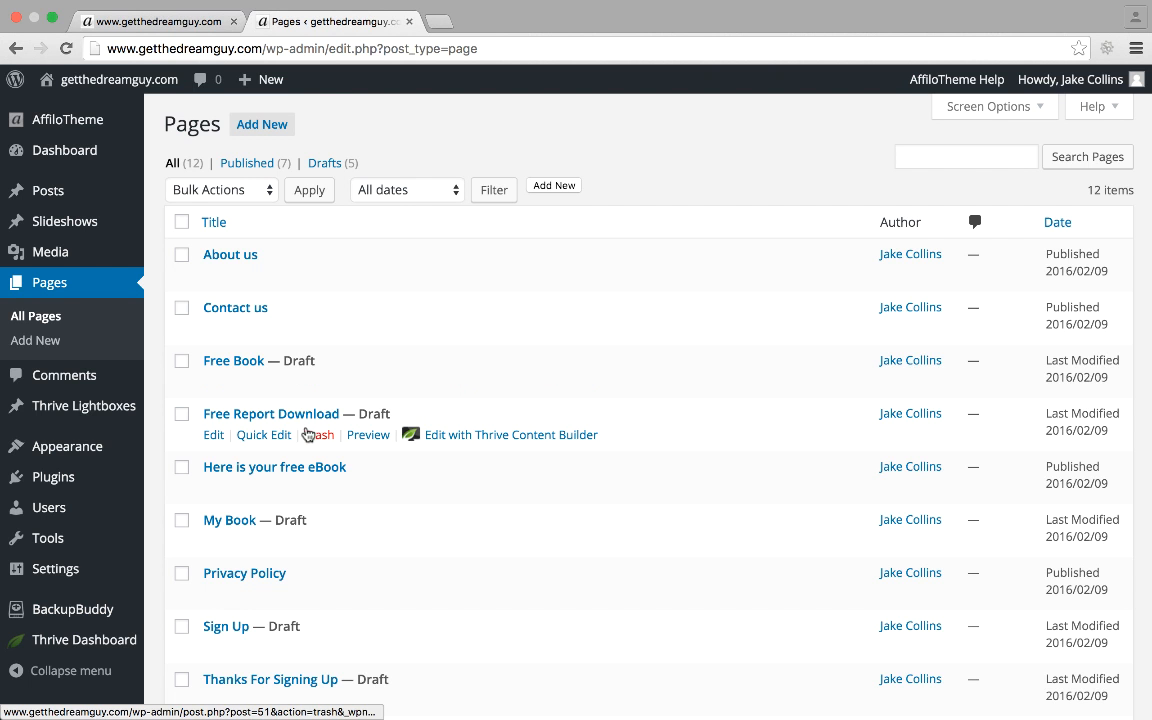
scroll(336, 468, down, 1)
scroll(336, 468, down, 3)
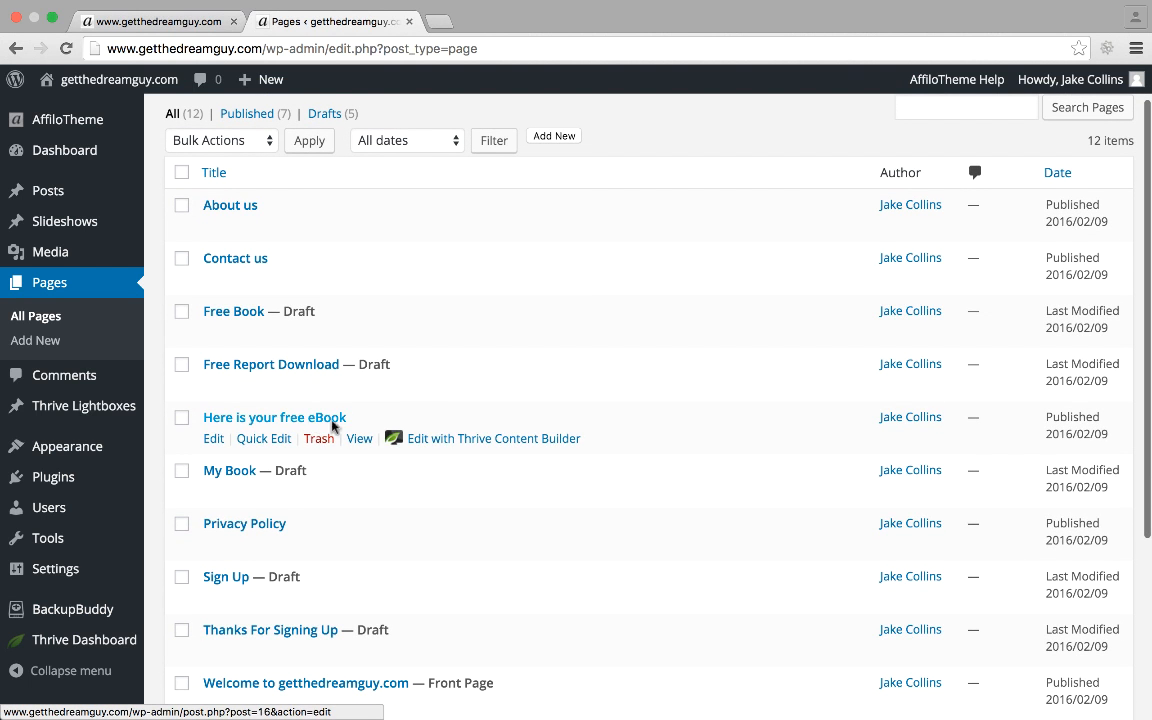
scroll(332, 497, down, 5)
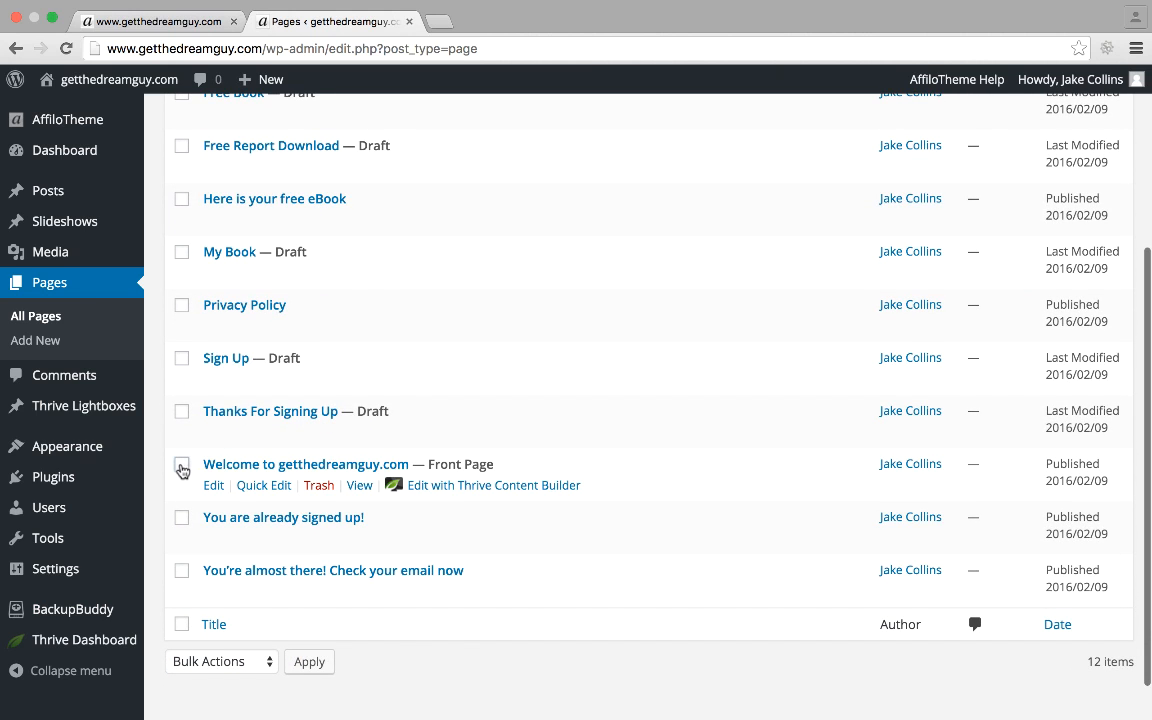
click(181, 465)
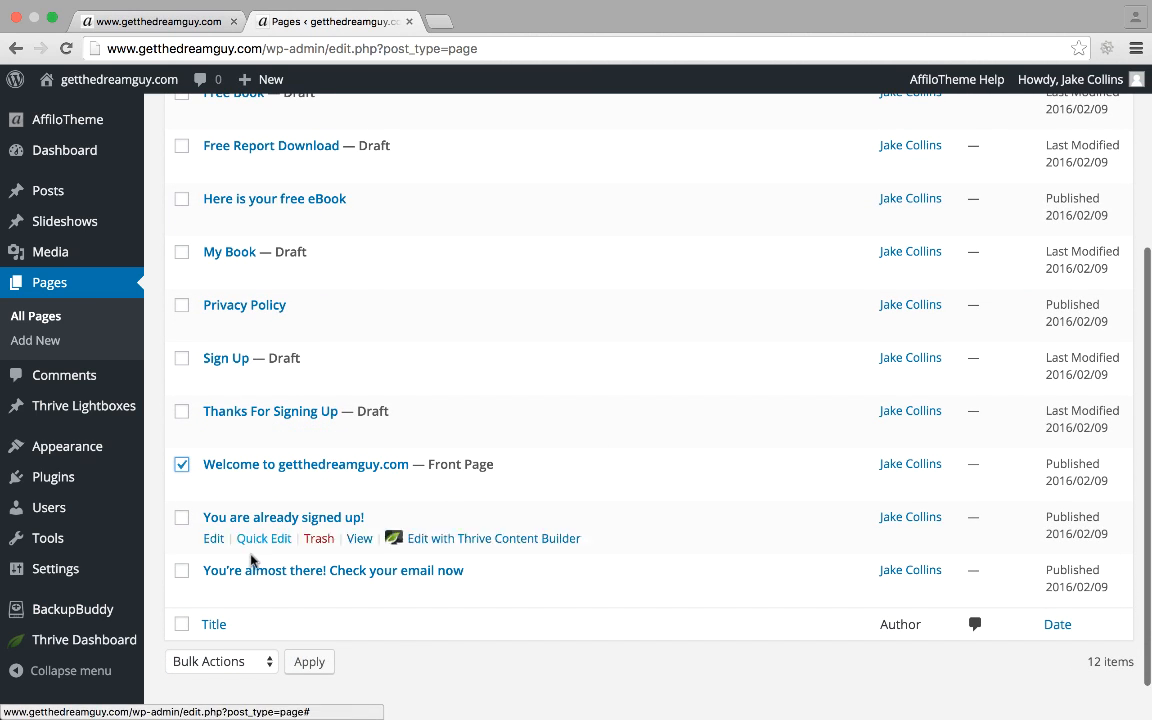
scroll(280, 500, up, 10)
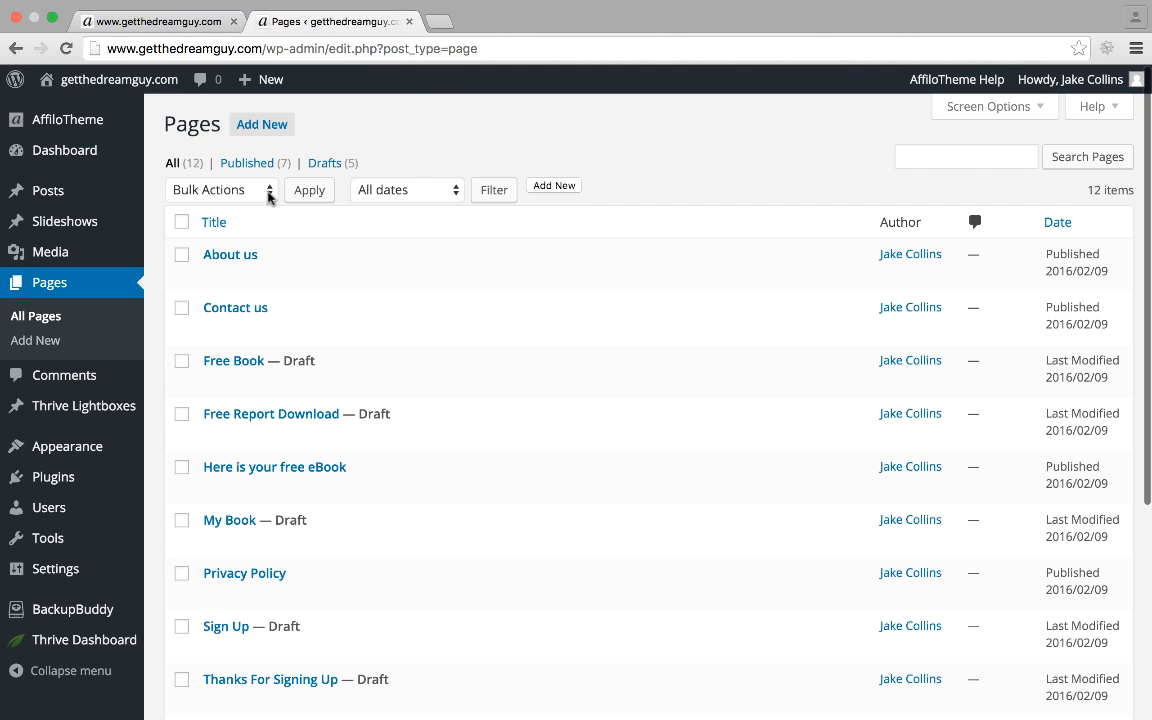
click(266, 191)
click(255, 223)
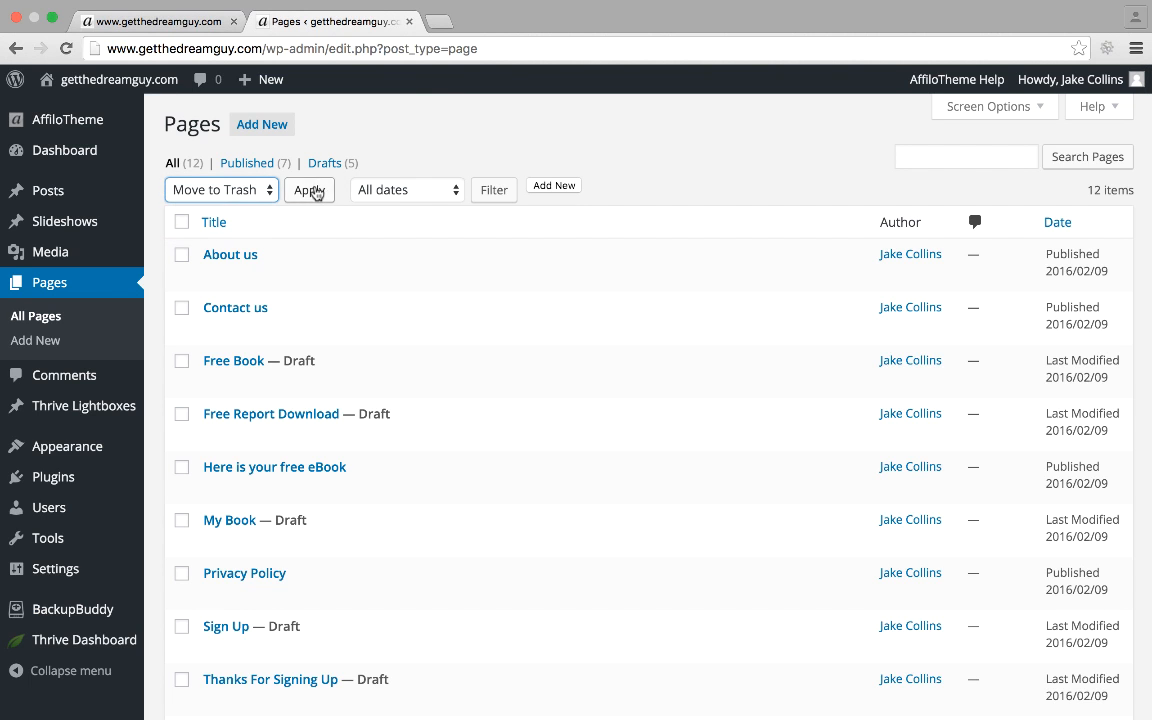
click(314, 190)
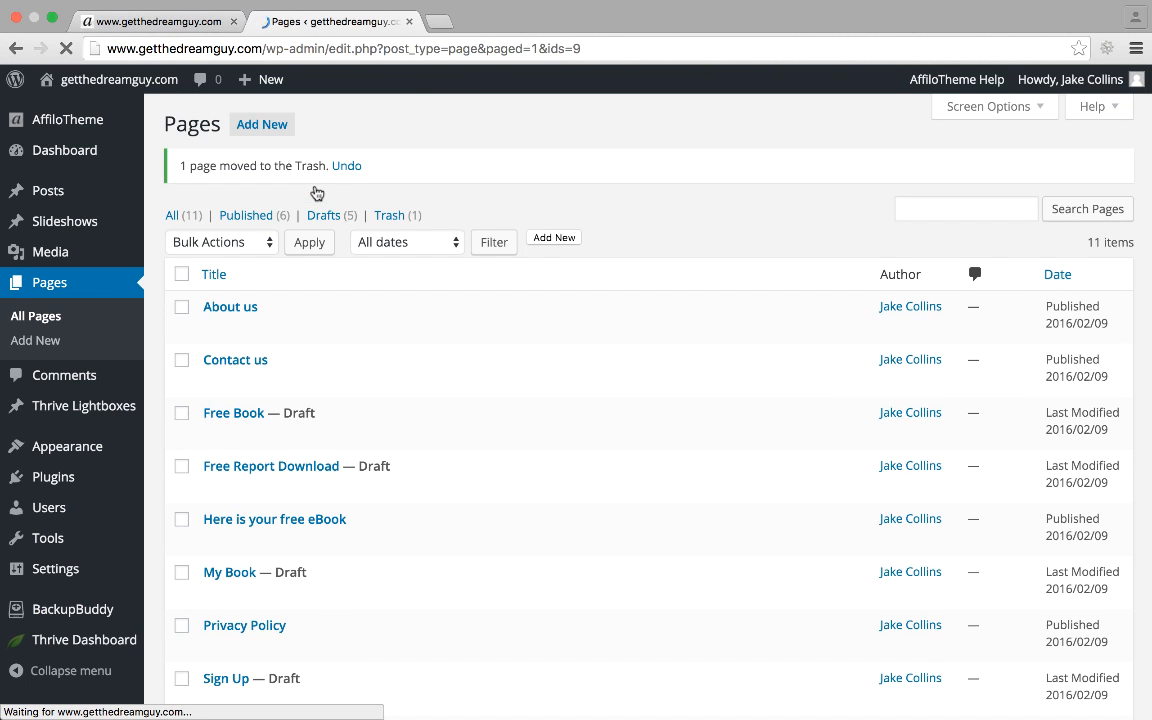
Reload the live homepage and check it after the removal of the placeholder content.
click(224, 26)
key(super+r)
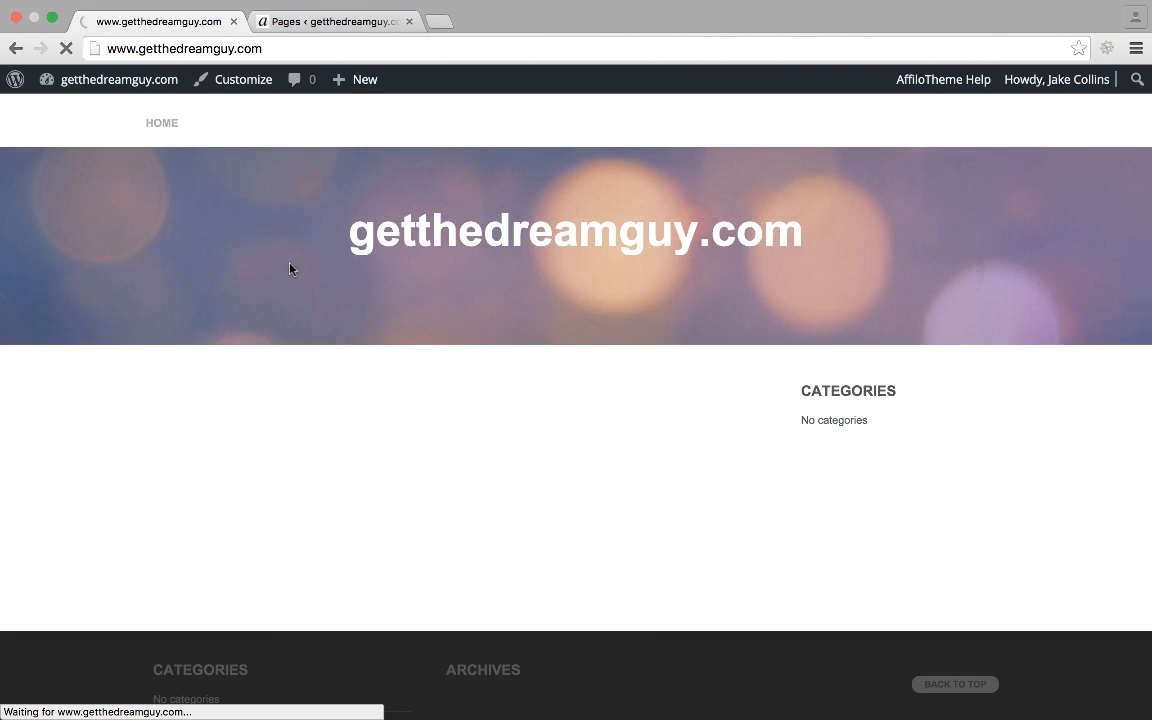
scroll(430, 528, down, 1)
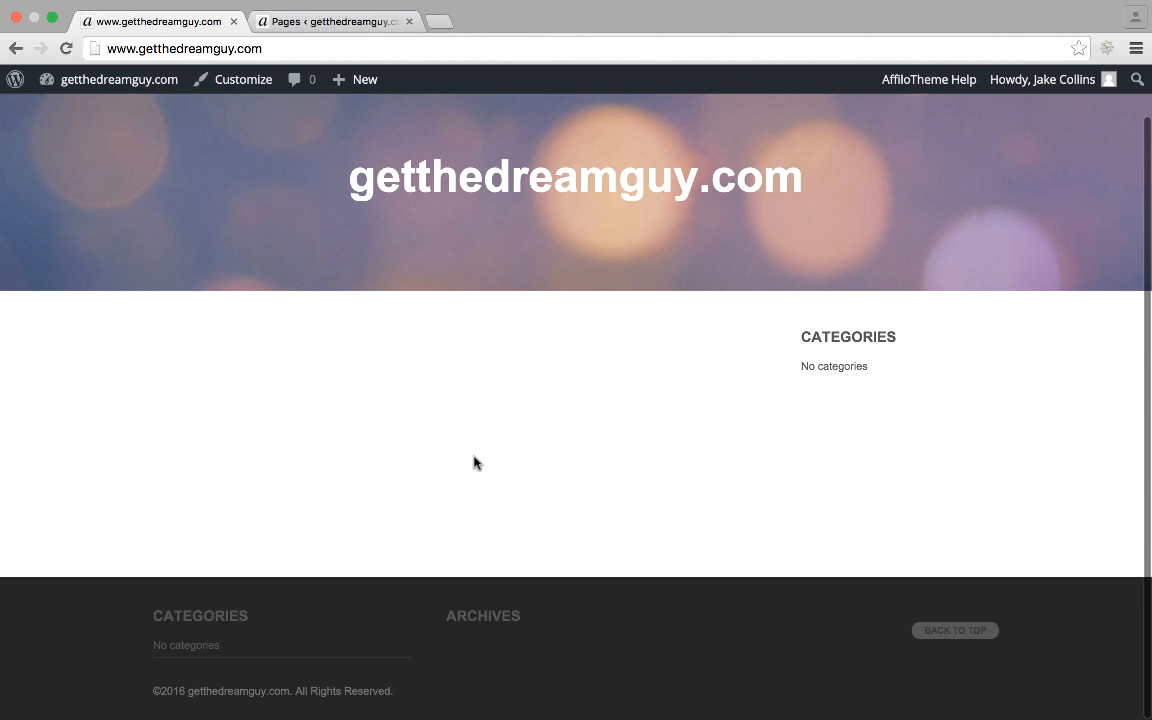
scroll(473, 463, up, 1)
scroll(320, 460, down, 1)
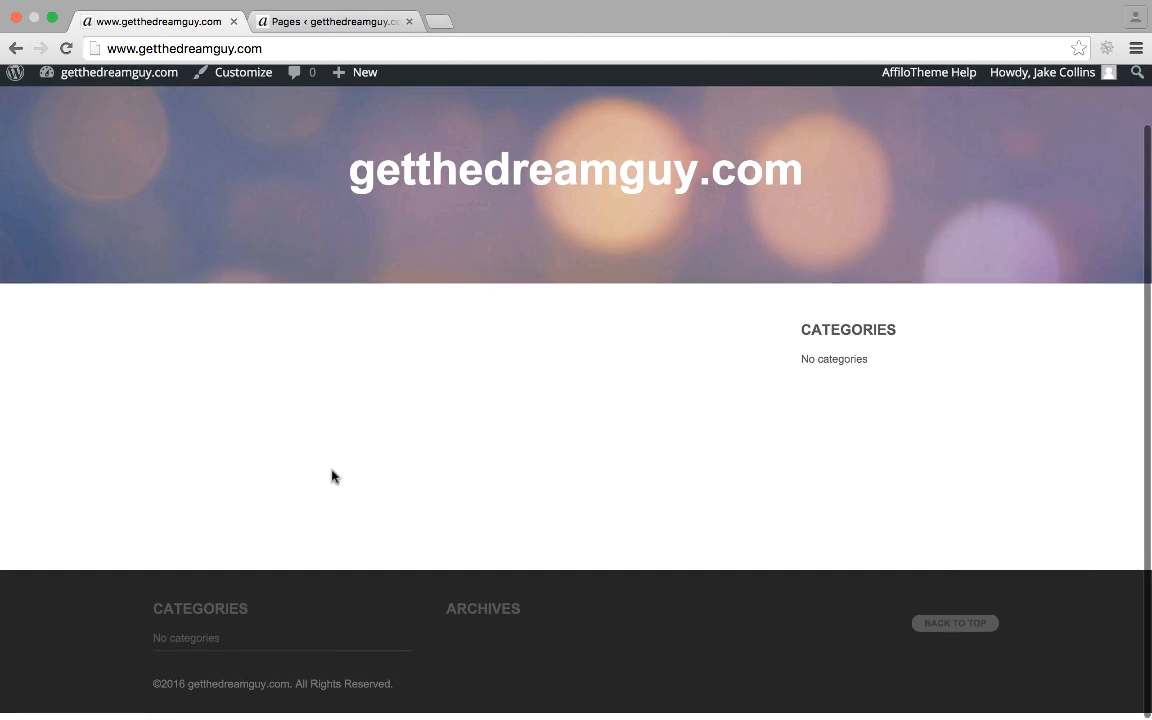
scroll(422, 507, up, 2)
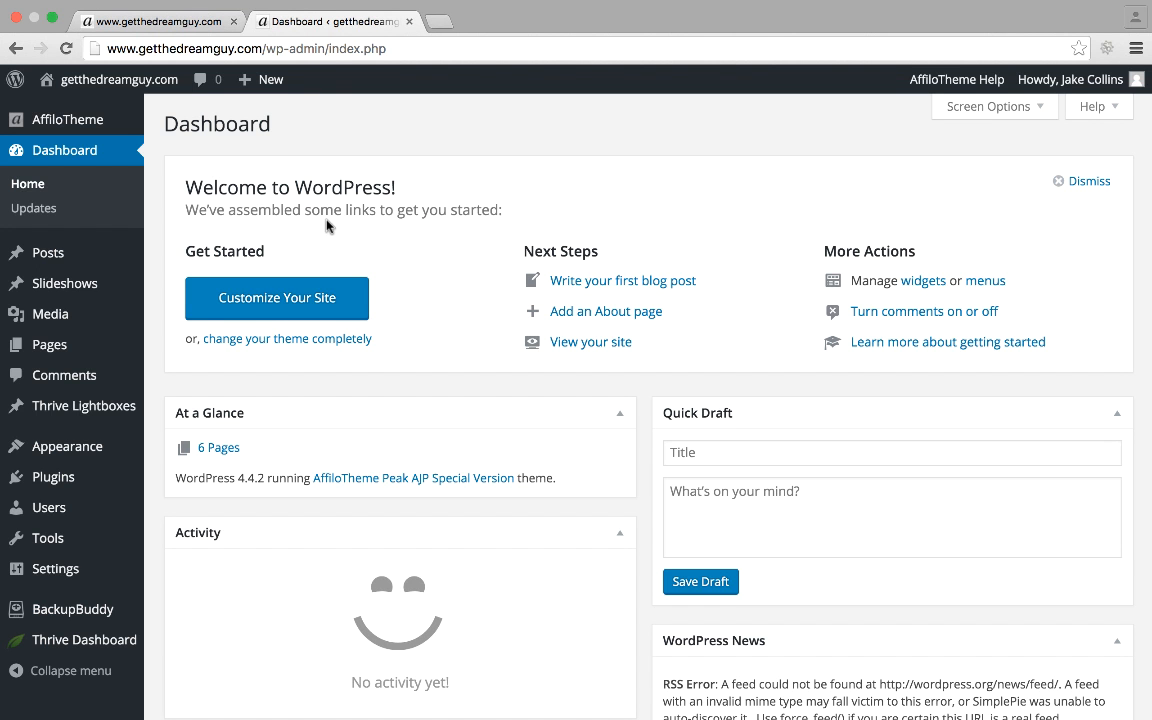
Open the site customizer's Site Identity settings and set the site title to "Get The Dream Guy".
mouse_move(85, 442)
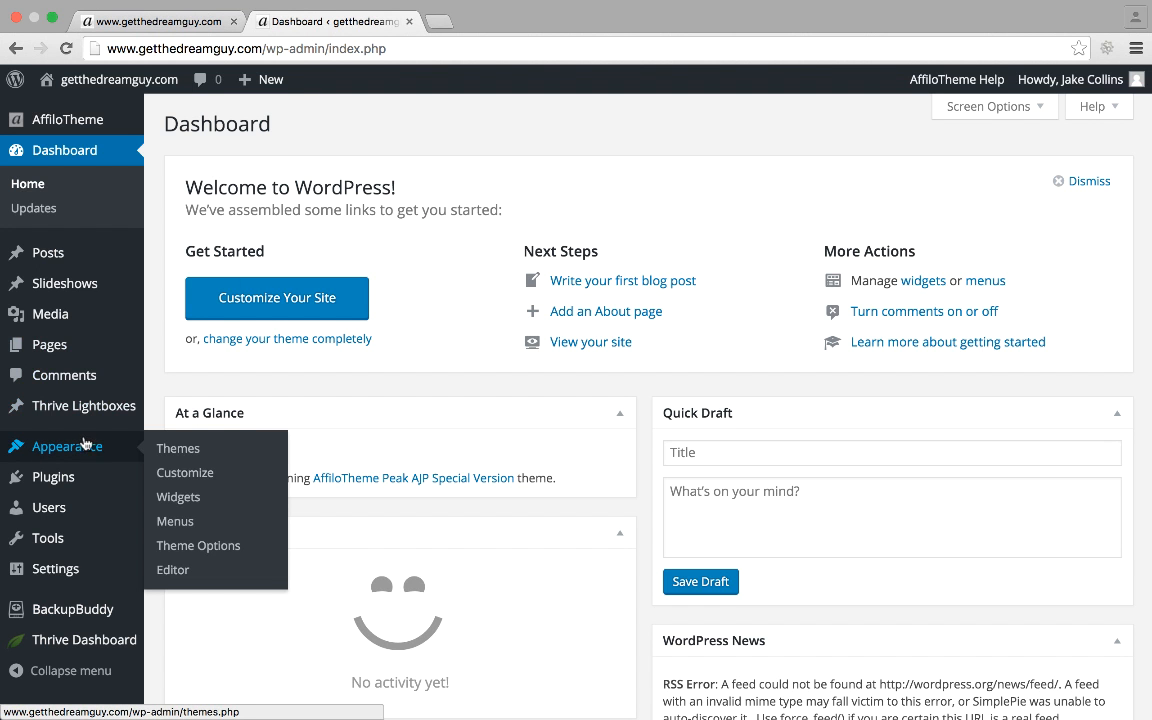
click(163, 480)
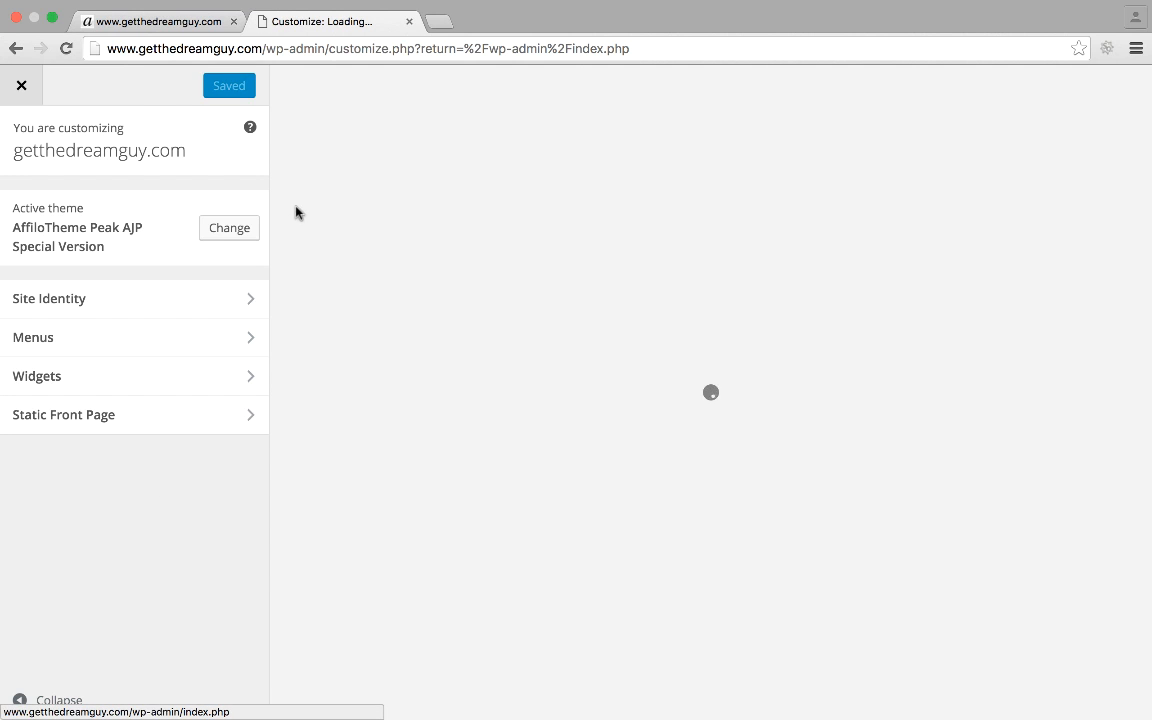
click(215, 298)
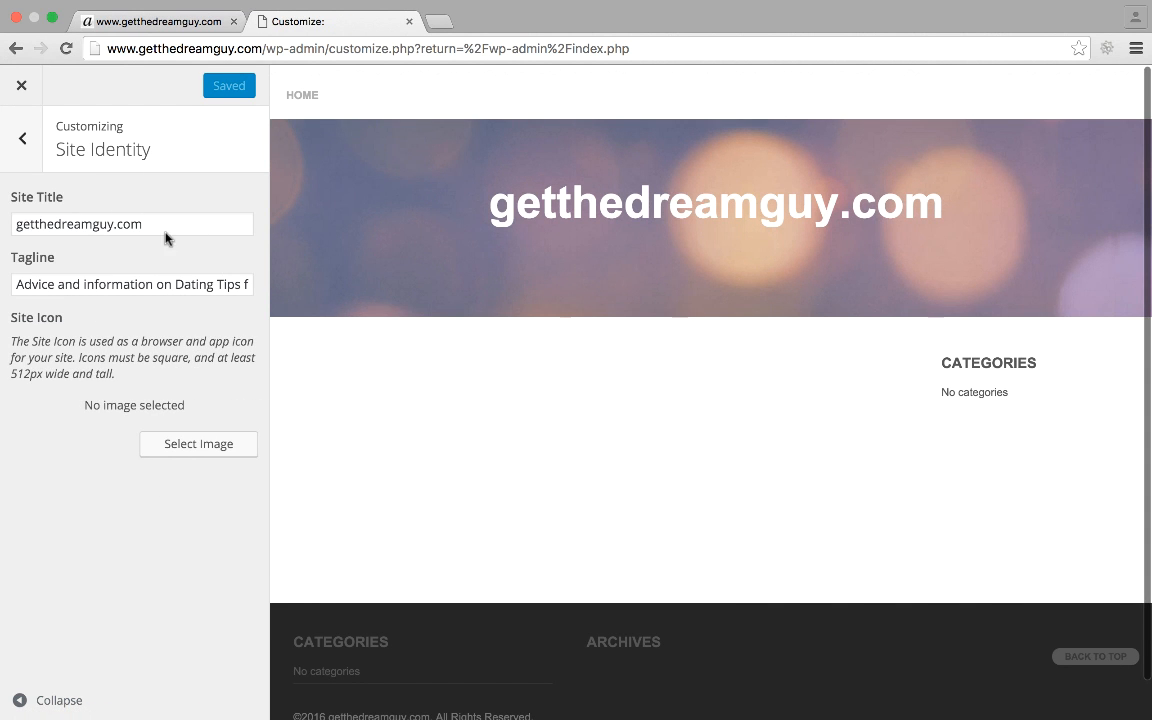
drag(181, 224, 2, 205)
text(Get The)
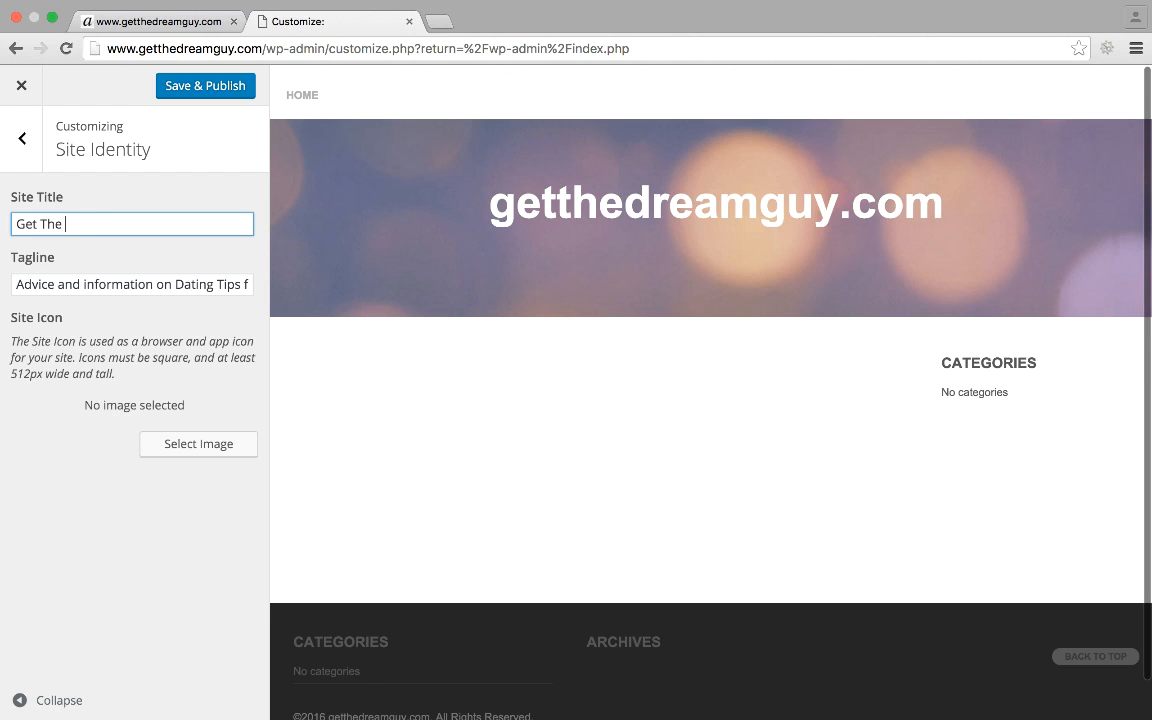
text( Dream Guy)
Replace the tagline with "The Best Advice For Getting The Dream Guy".
key(Tab)
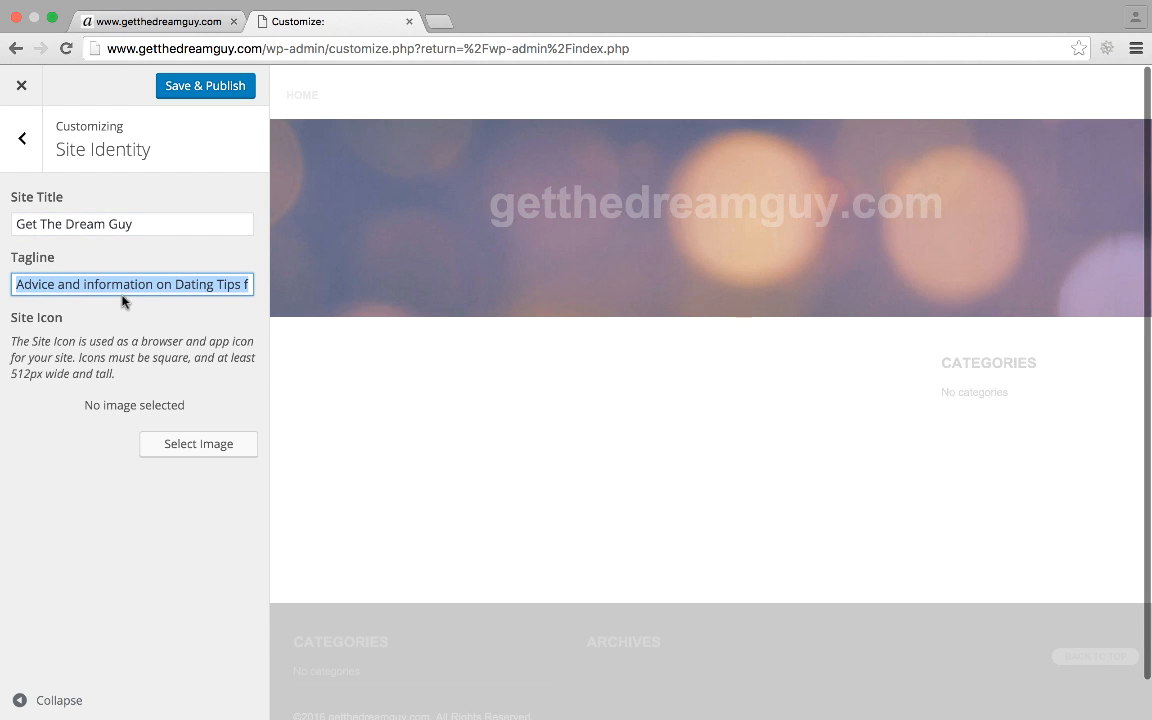
text(The Best Advice Fo)
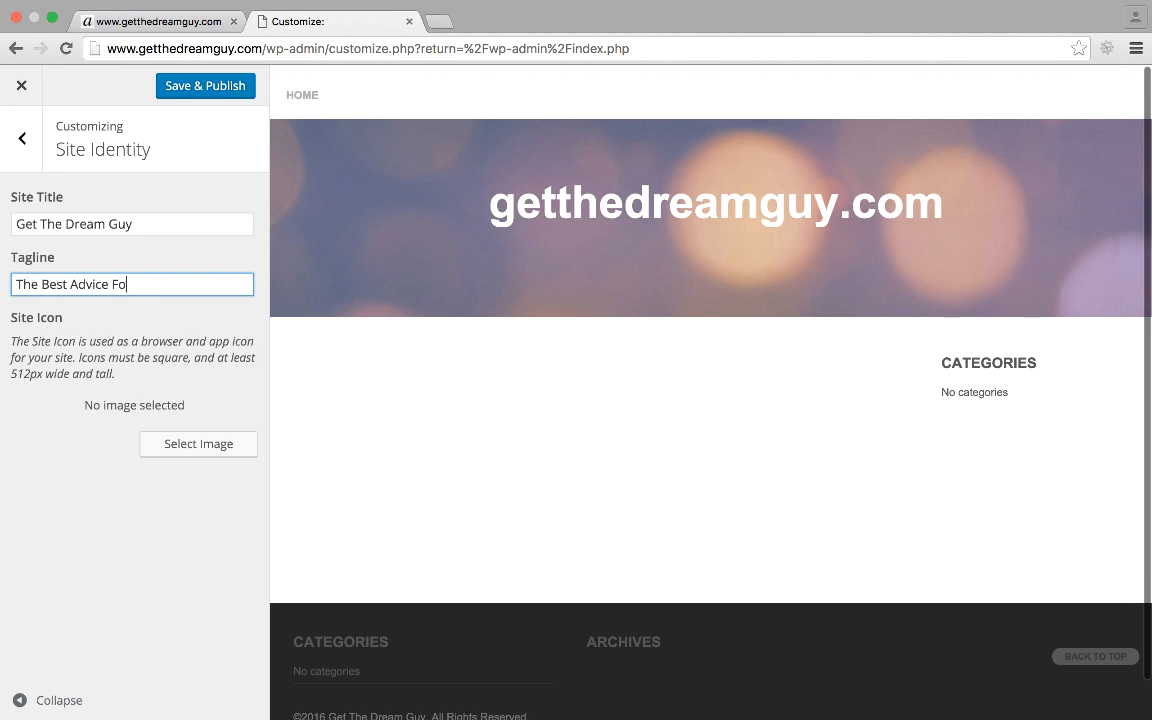
text(r Ge)
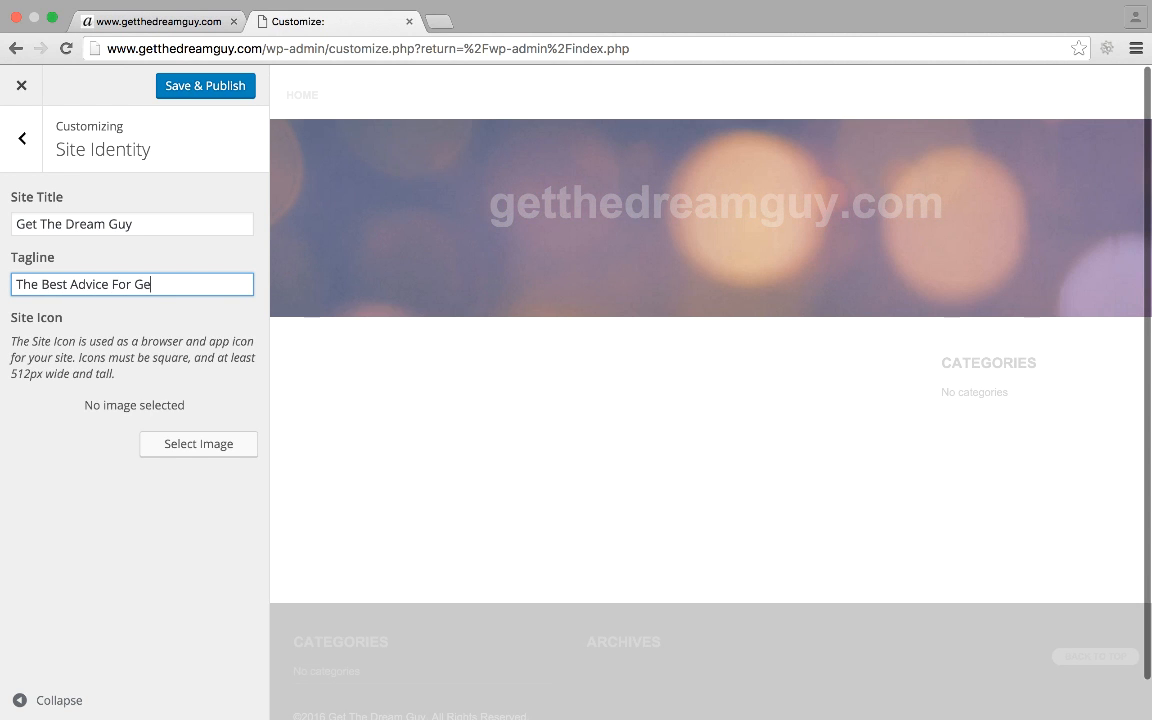
text(ting The)
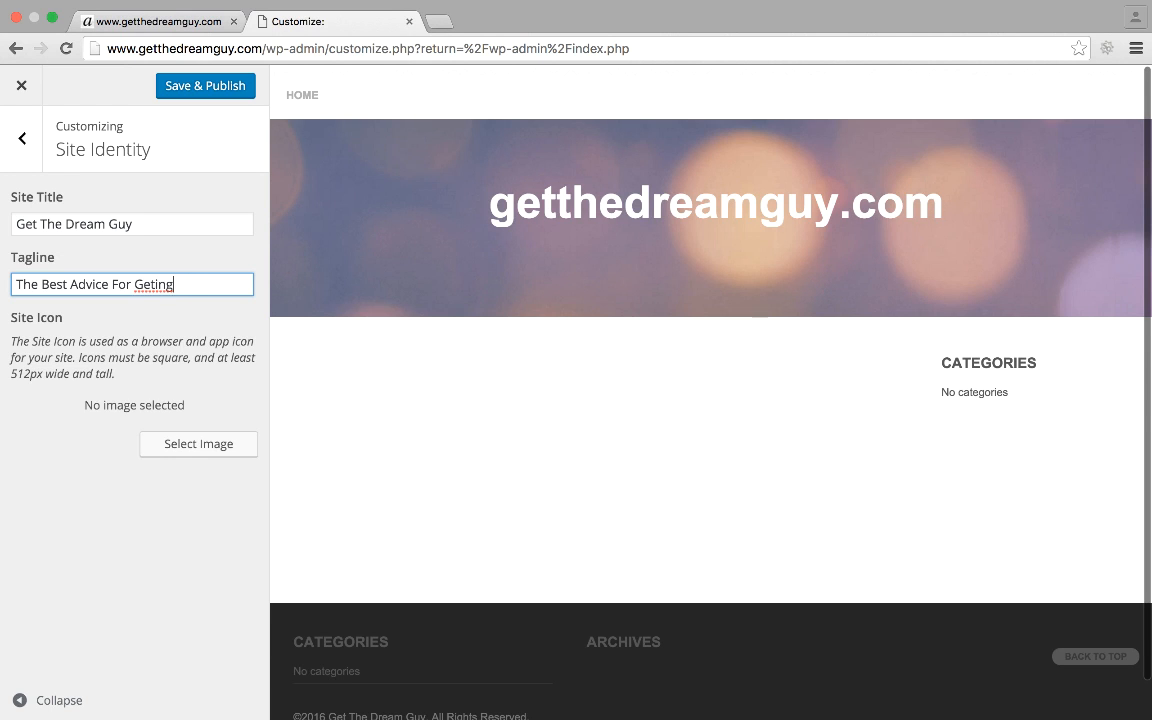
key(BackSpace)
key(BackSpace)
key(BackSpace)
text(ting The dREA)
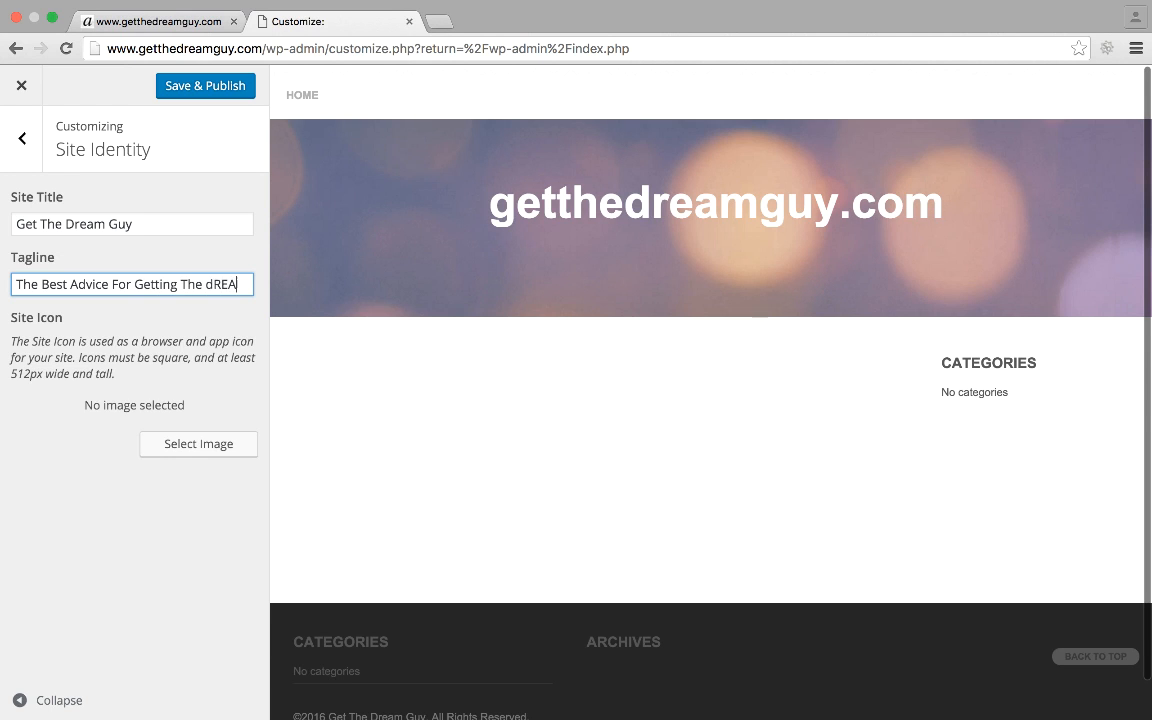
key(BackSpace)
key(BackSpace)
key(BackSpace)
key(BackSpace)
text(Dream Gu)
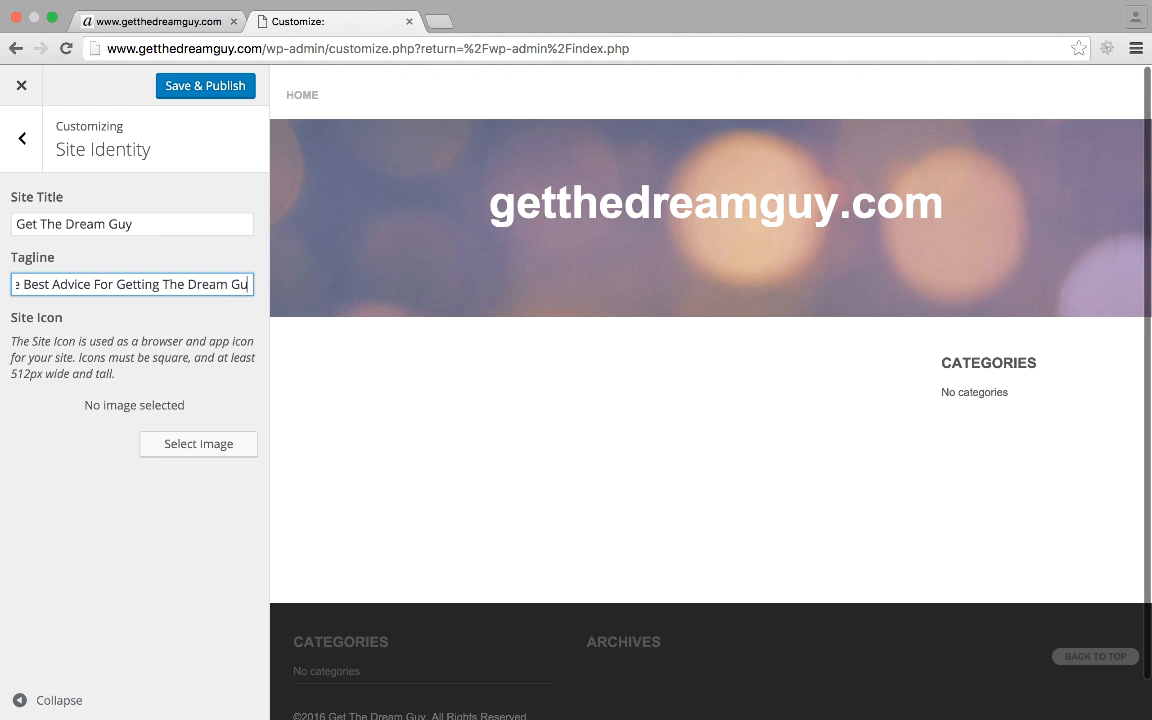
text(y)
Review the Static Front Page setting, keep "Your latest posts", and save and publish the customizer changes.
click(22, 140)
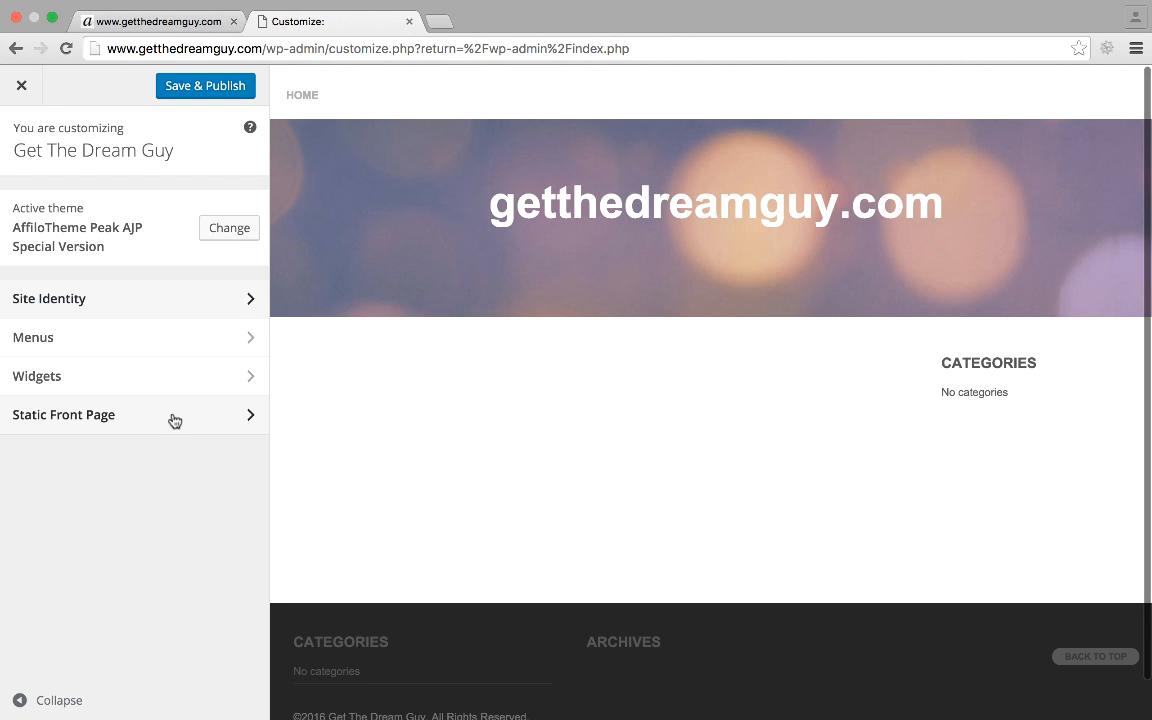
click(174, 420)
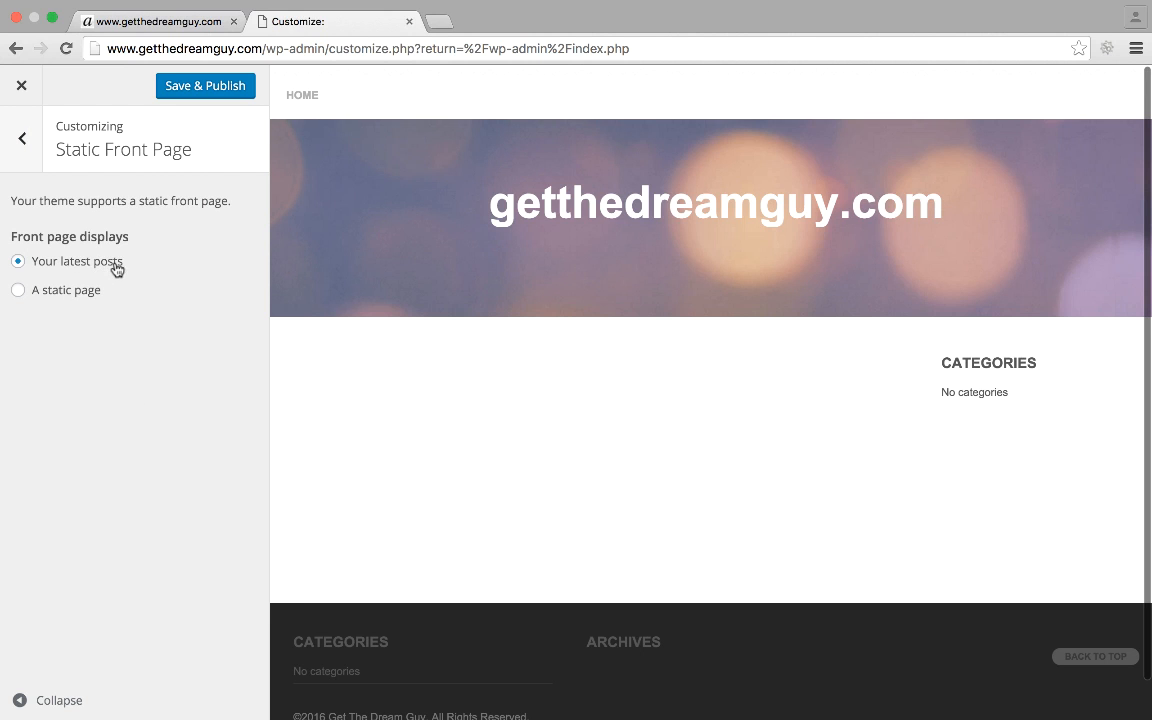
click(180, 20)
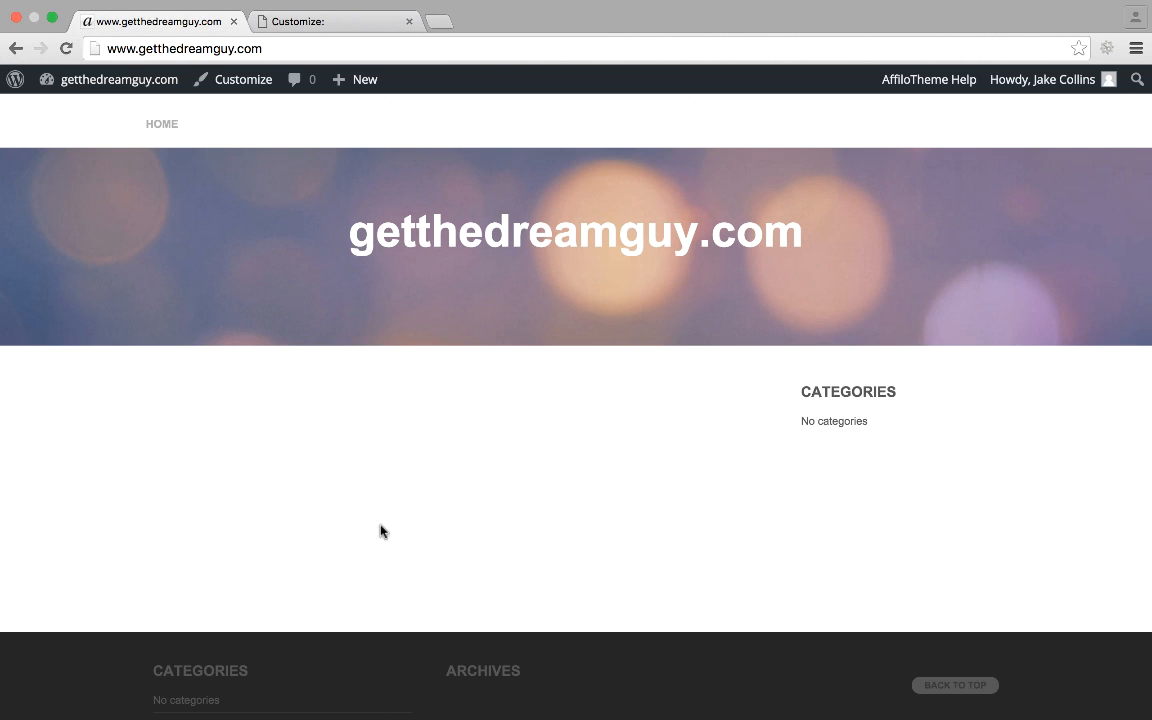
click(278, 21)
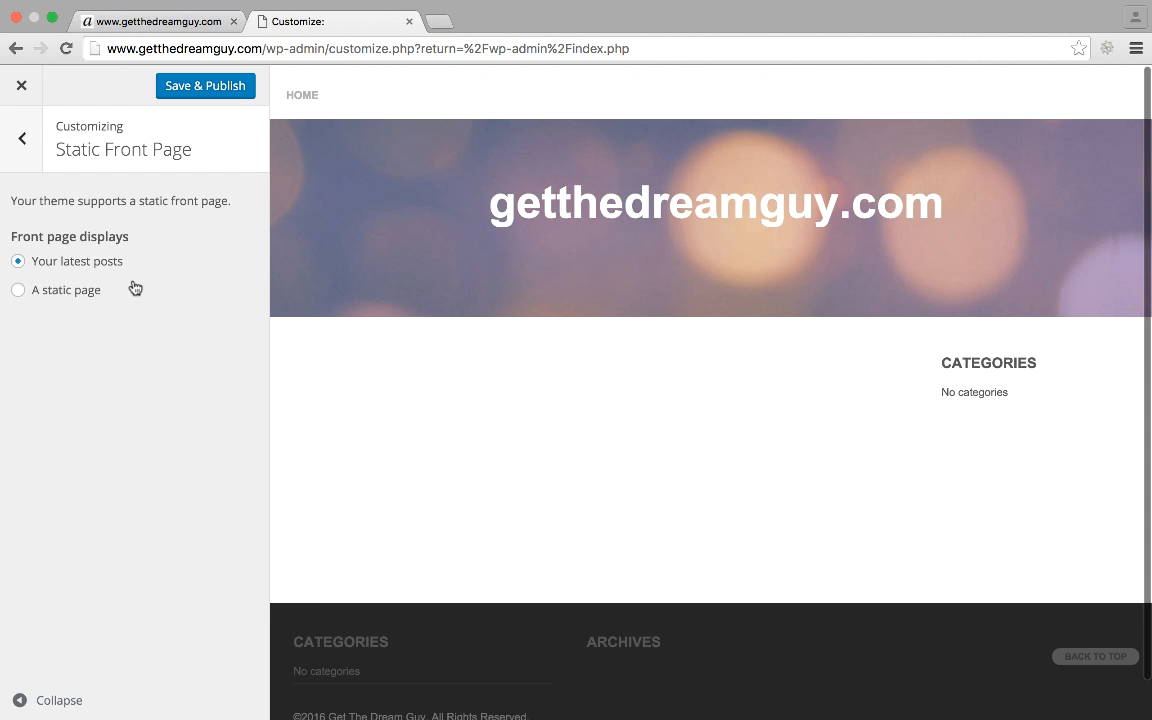
click(228, 92)
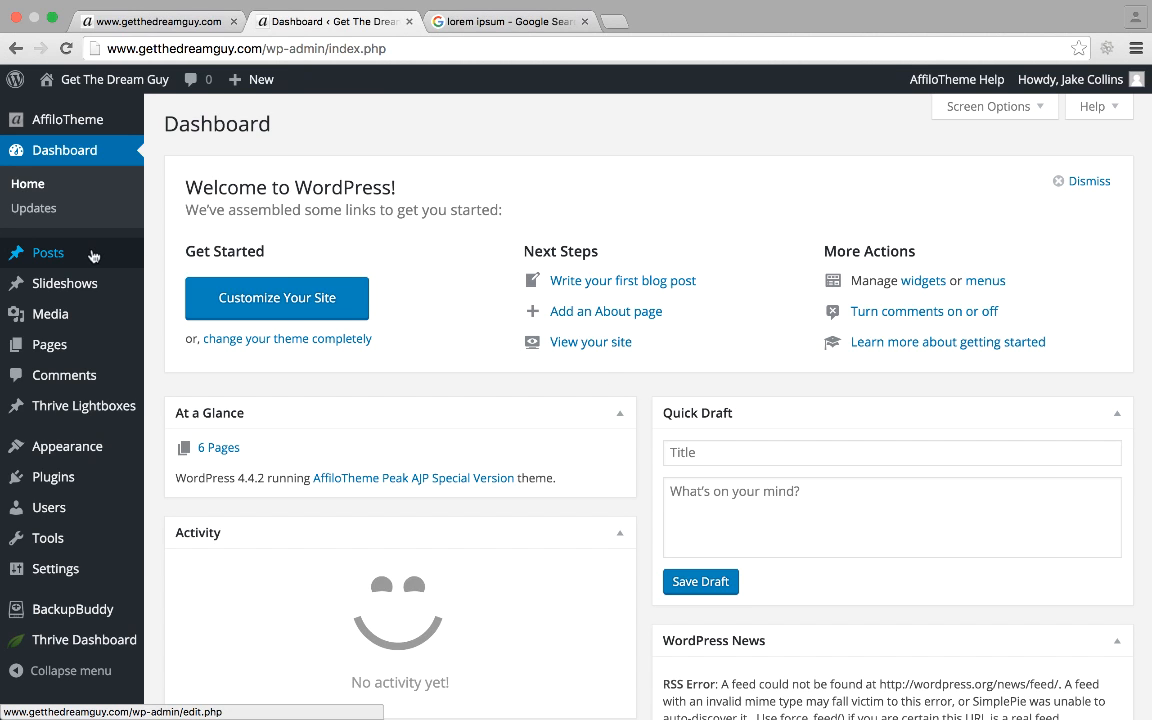
Create a new post titled "How To Attract Men On Your Girls Night Out".
mouse_move(92, 251)
click(196, 280)
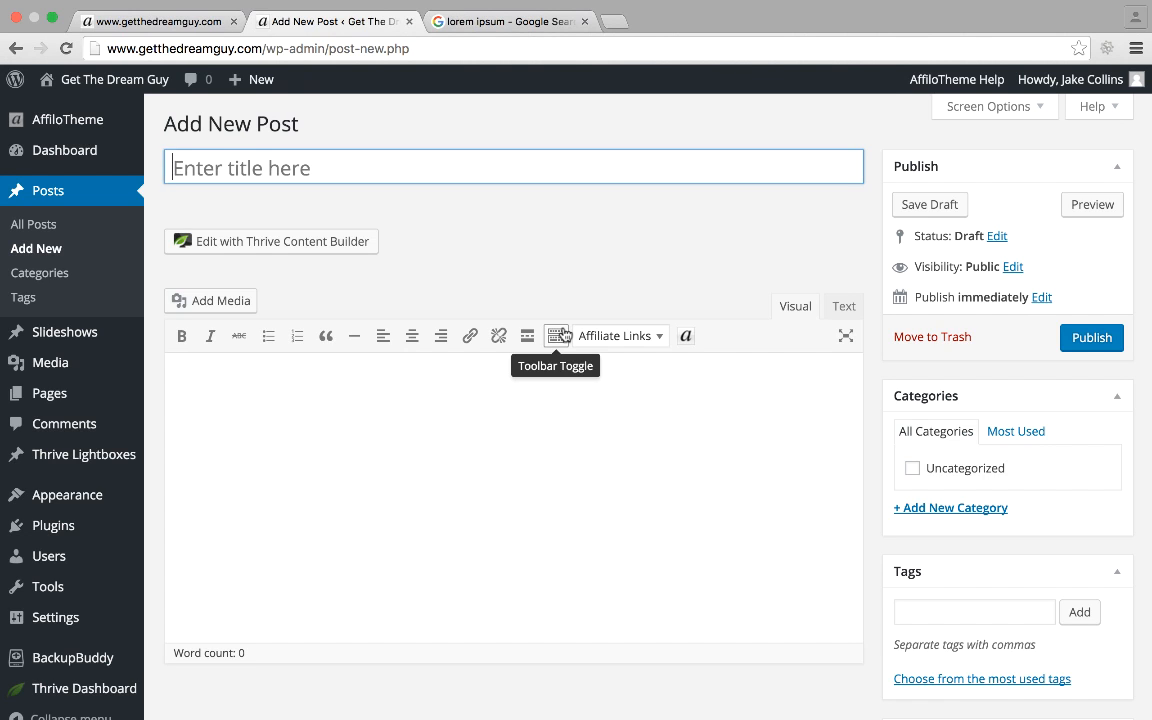
text(h)
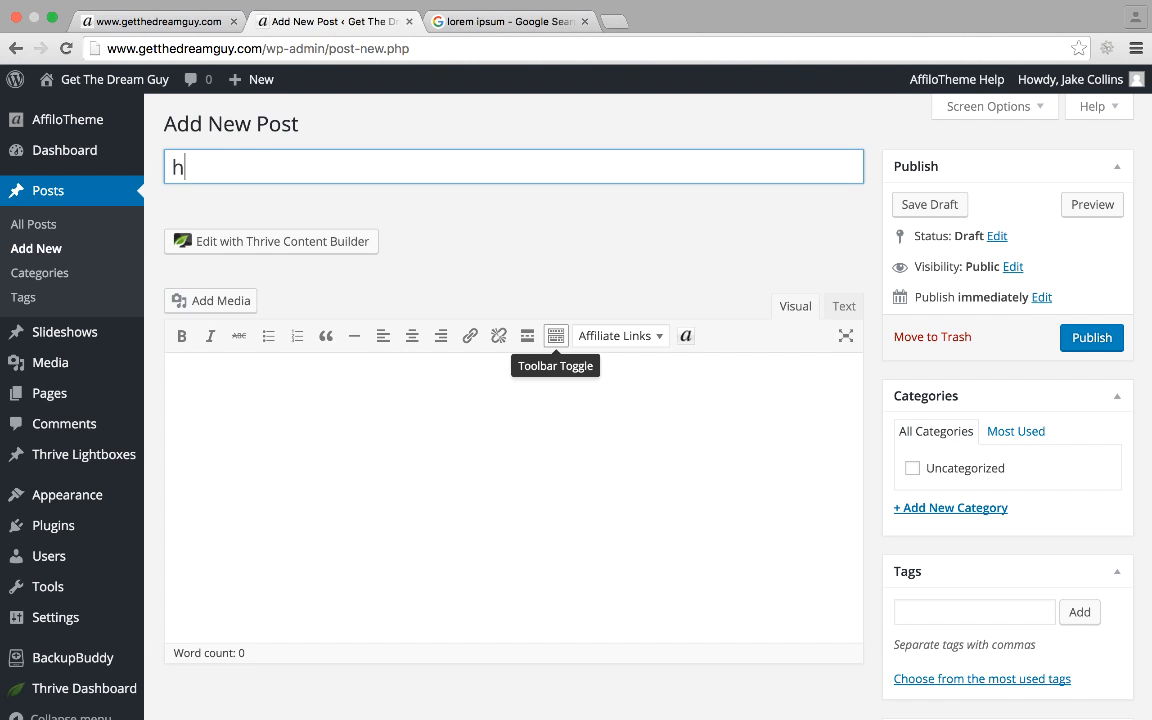
text(ow To Attra)
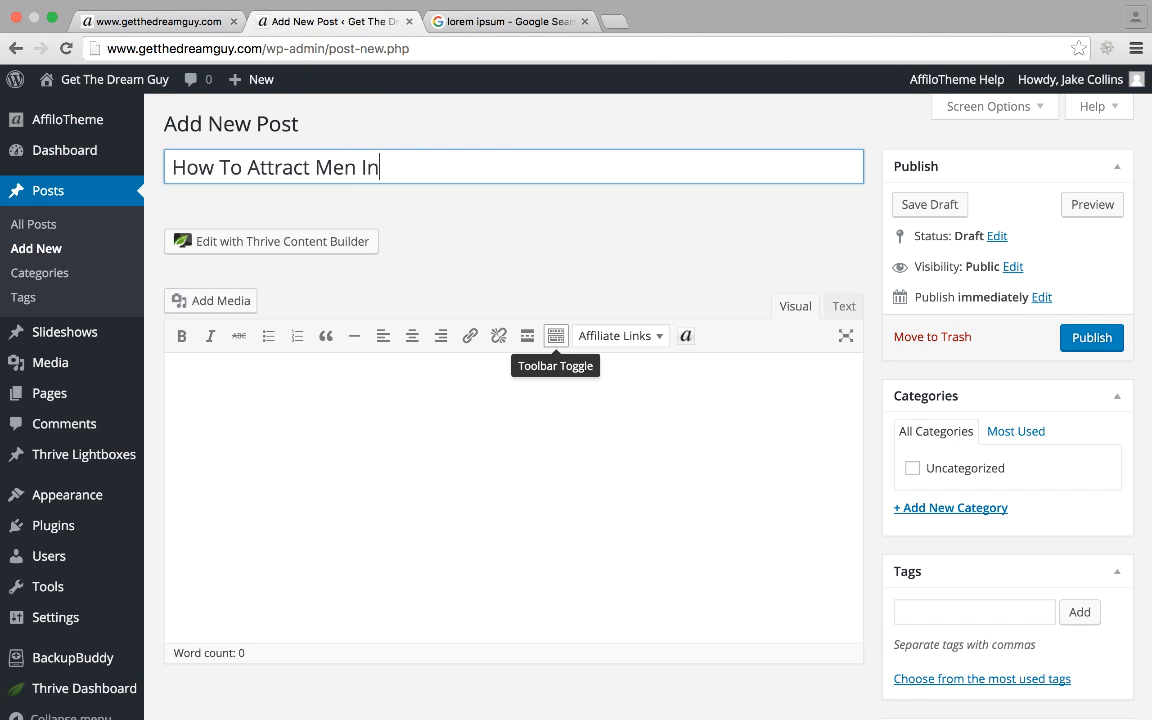
text(ct Men oN)
key(BackSpace)
key(BackSpace)
text(On Your gl)
key(BackSpace)
key(BackSpace)
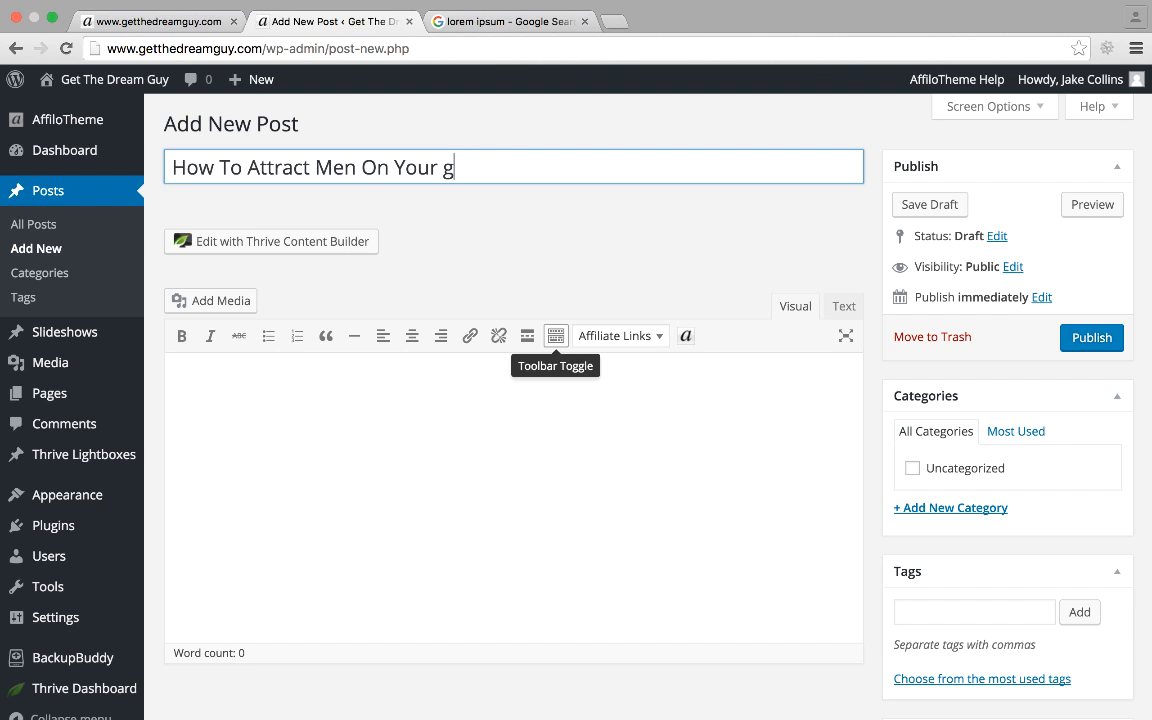
text(Girls Night Out)
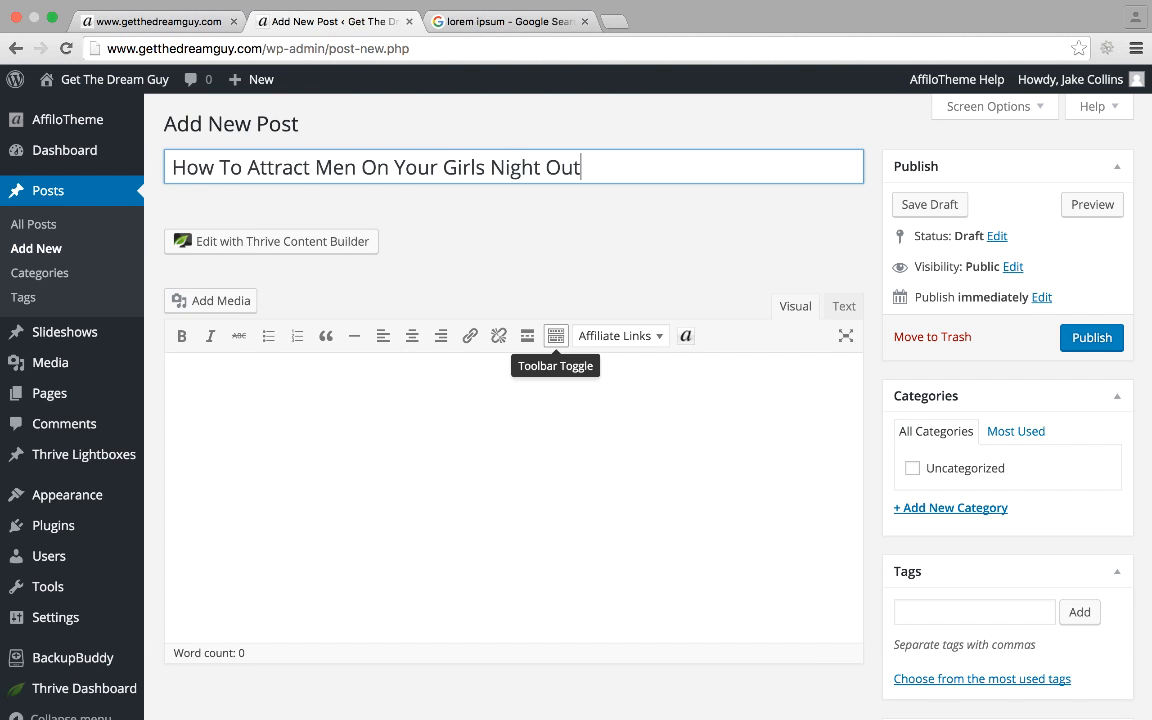
click(532, 455)
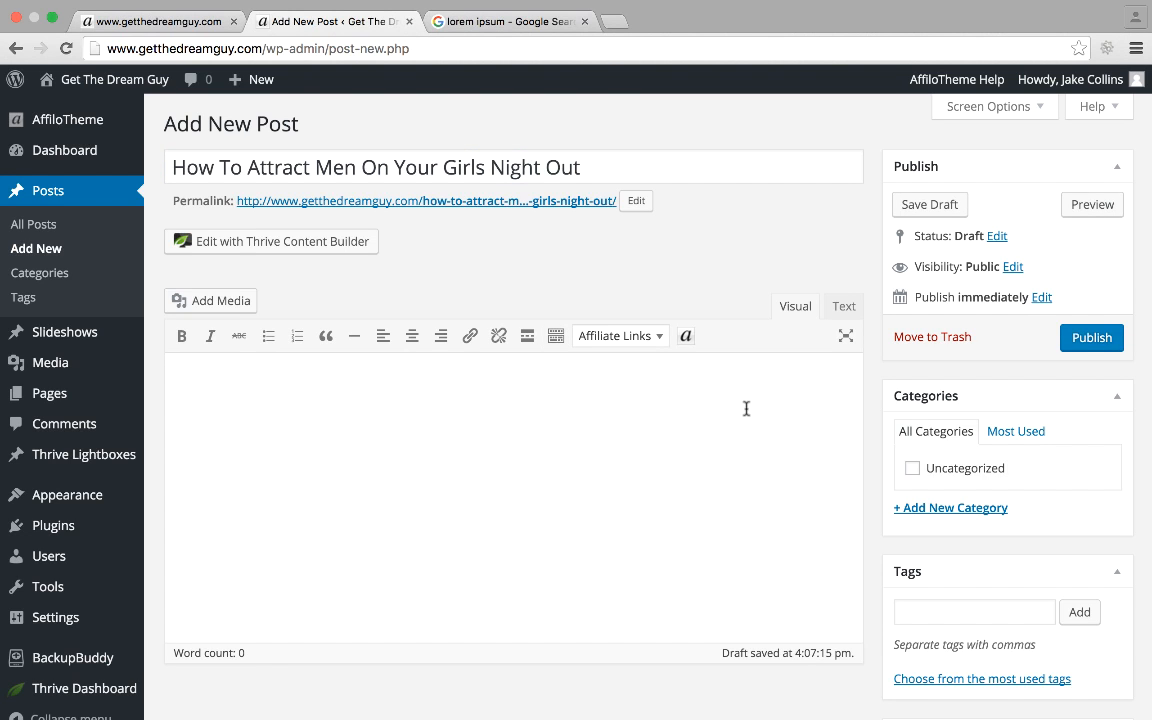
Set the "Girls night out" photo from the media library as the post's featured image.
scroll(1008, 437, down, 10)
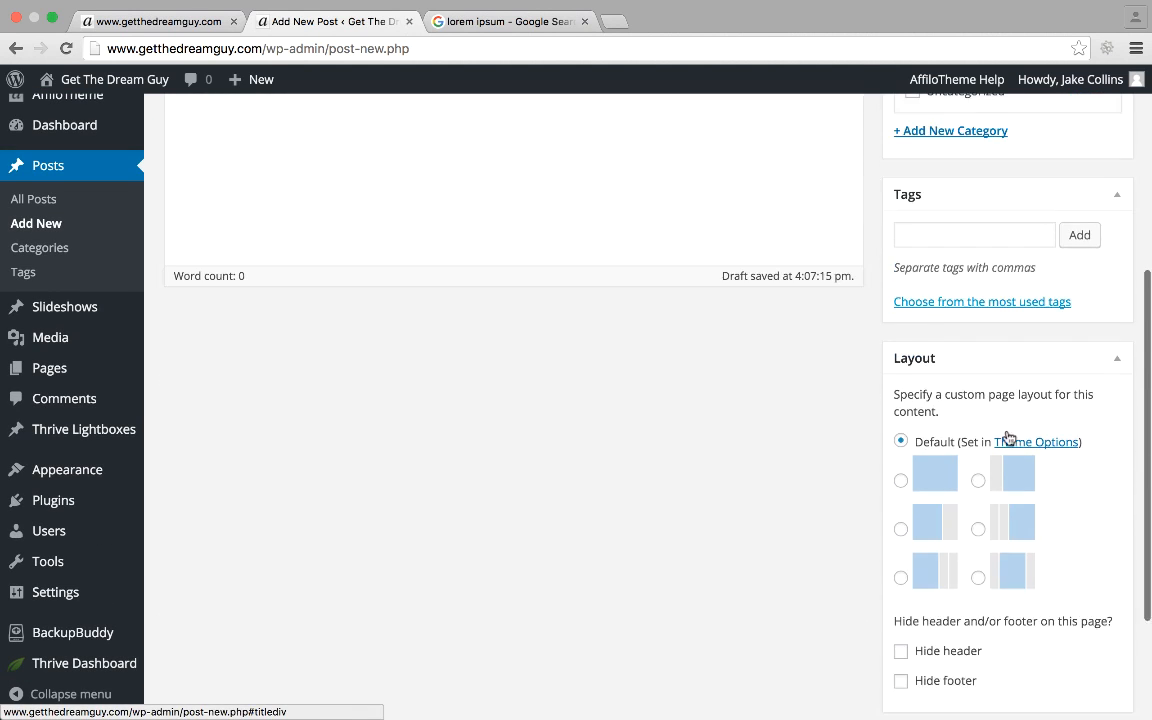
click(969, 607)
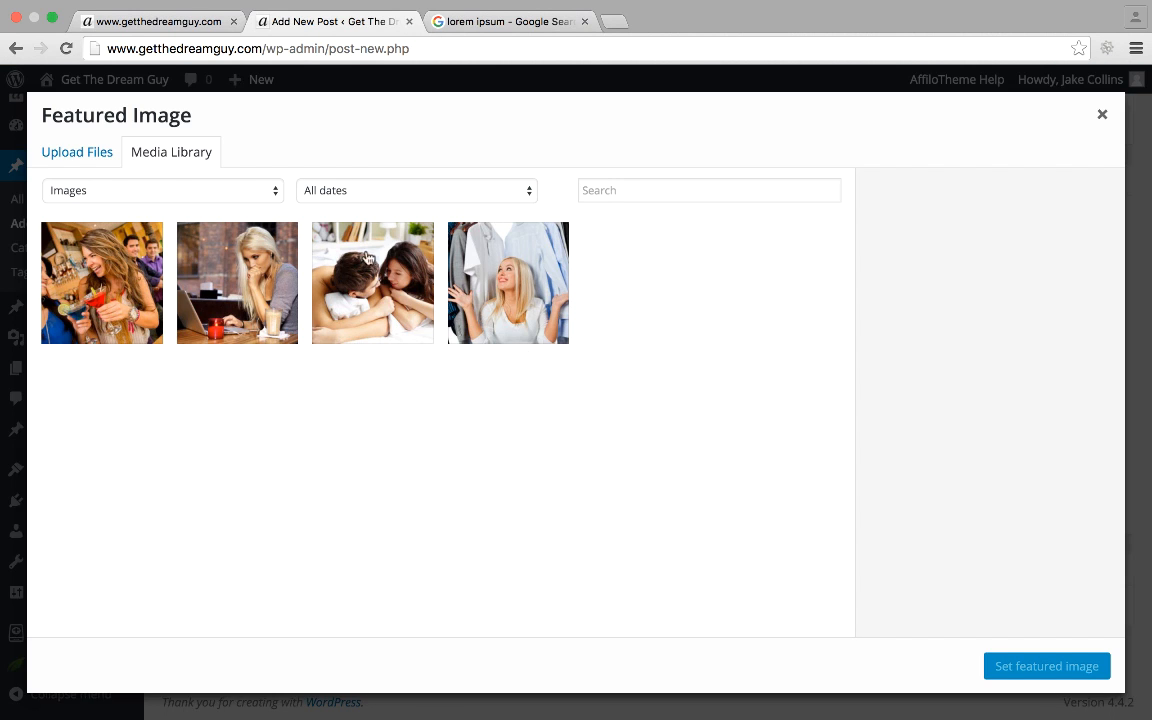
click(143, 305)
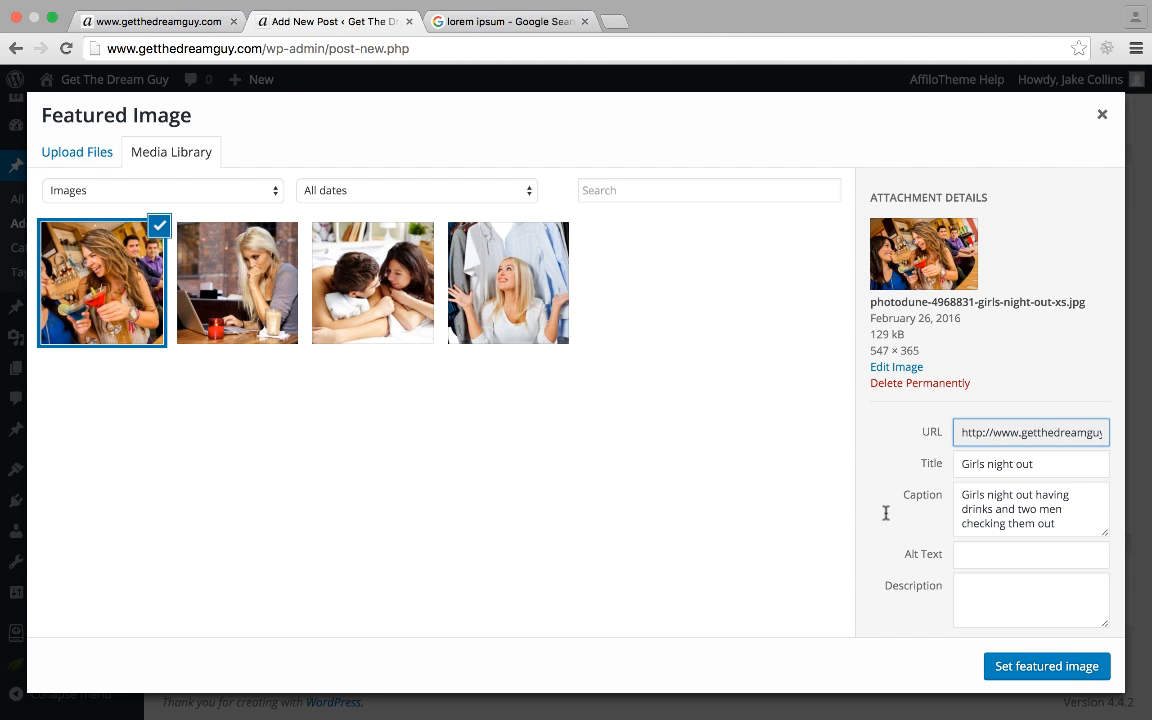
click(1021, 663)
scroll(595, 405, up, 10)
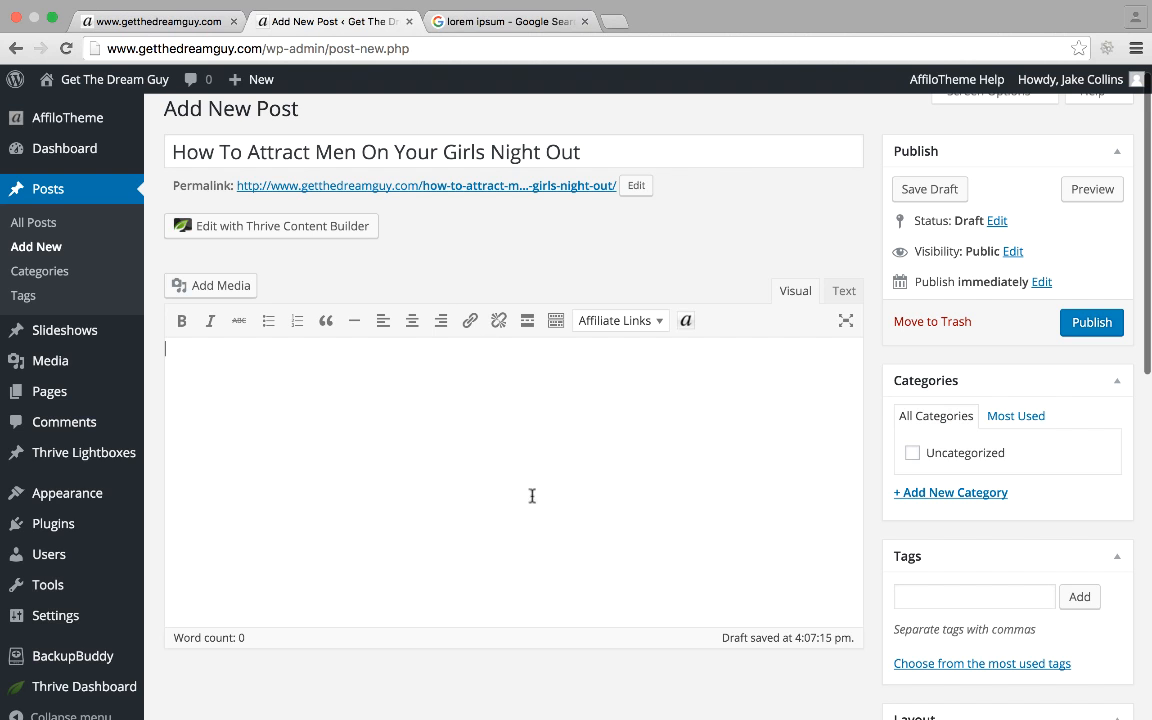
Switch to the lorem ipsum search results, open lipsum.com and generate 10 paragraphs of placeholder text.
click(488, 22)
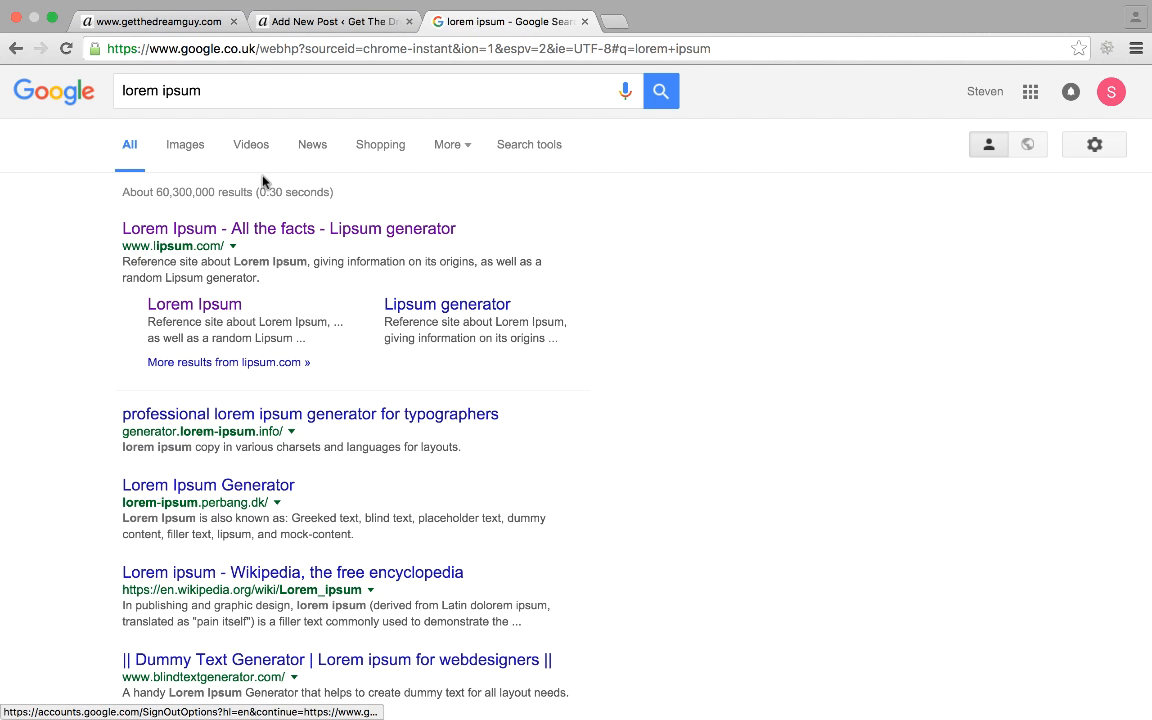
click(305, 230)
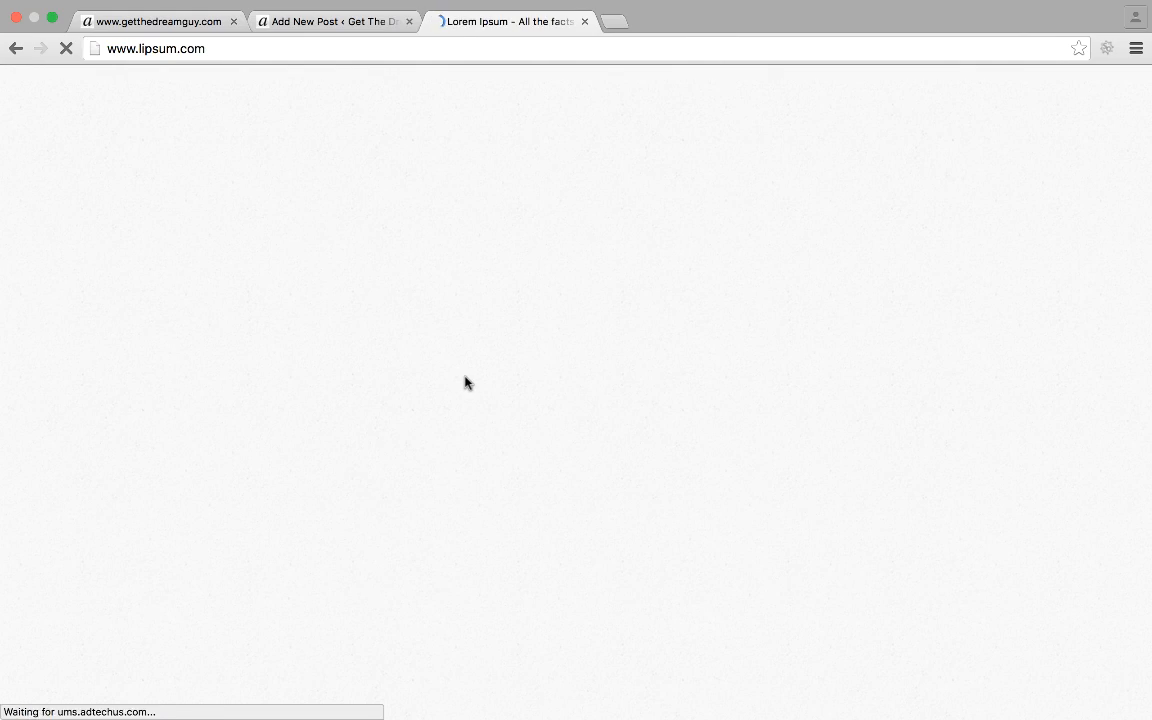
scroll(647, 292, down, 5)
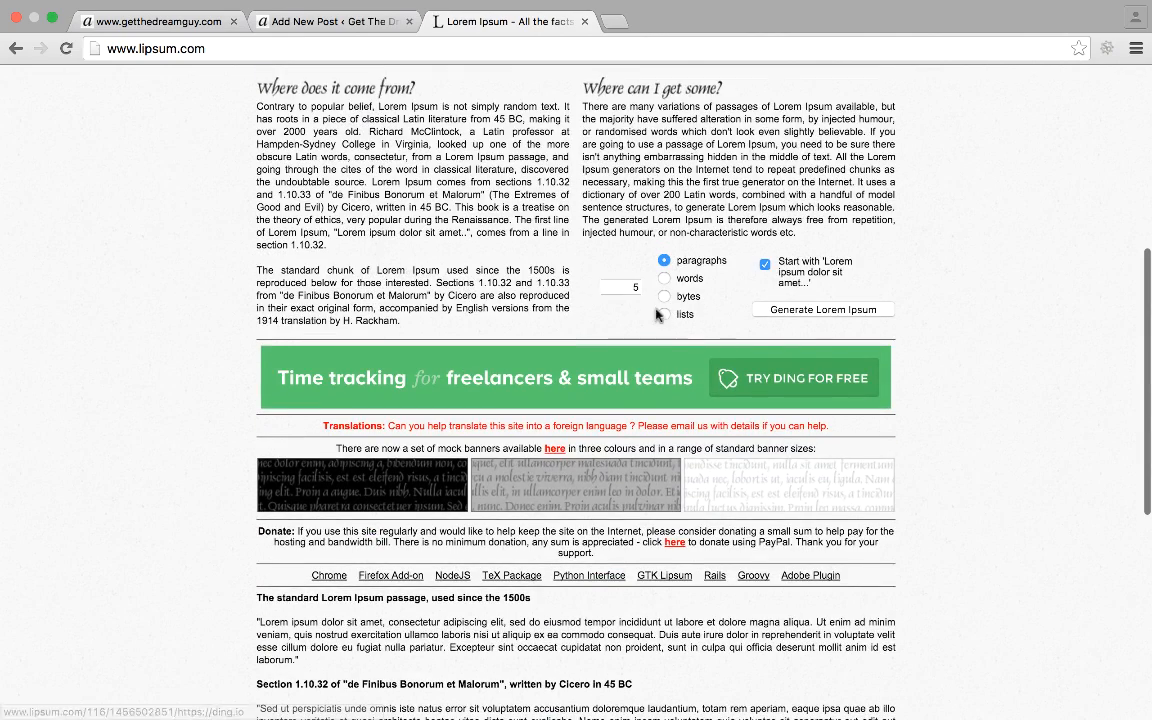
double_click(645, 289)
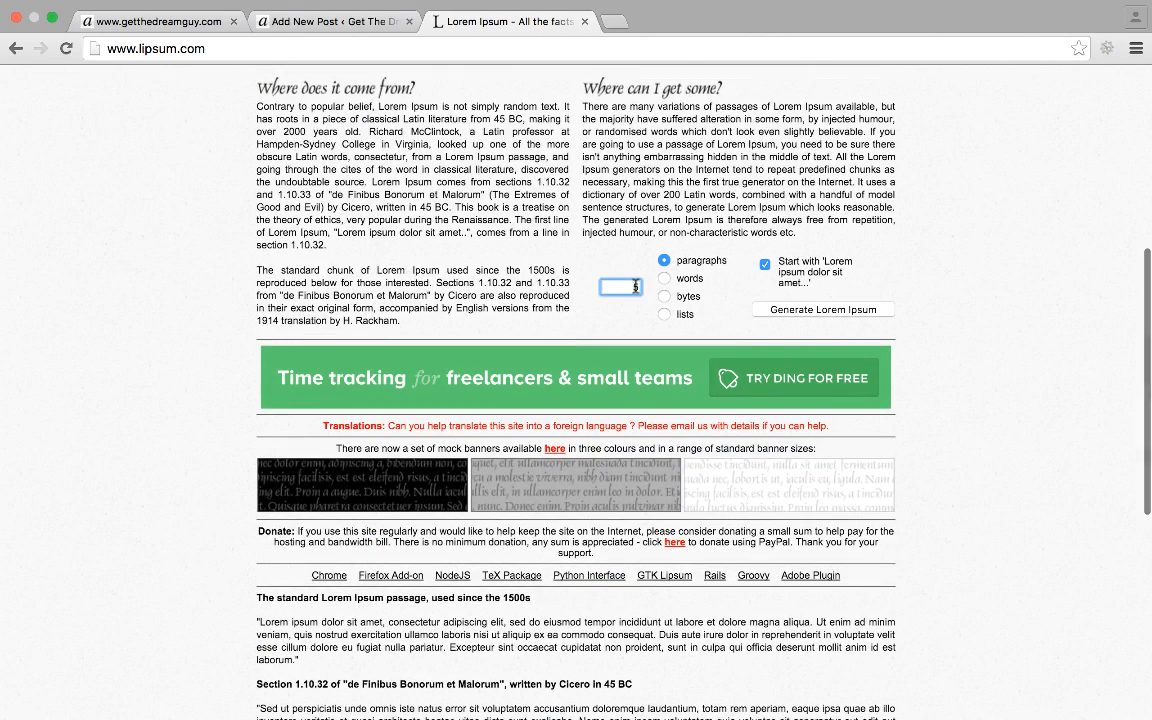
text(51)
key(BackSpace)
key(BackSpace)
text(10)
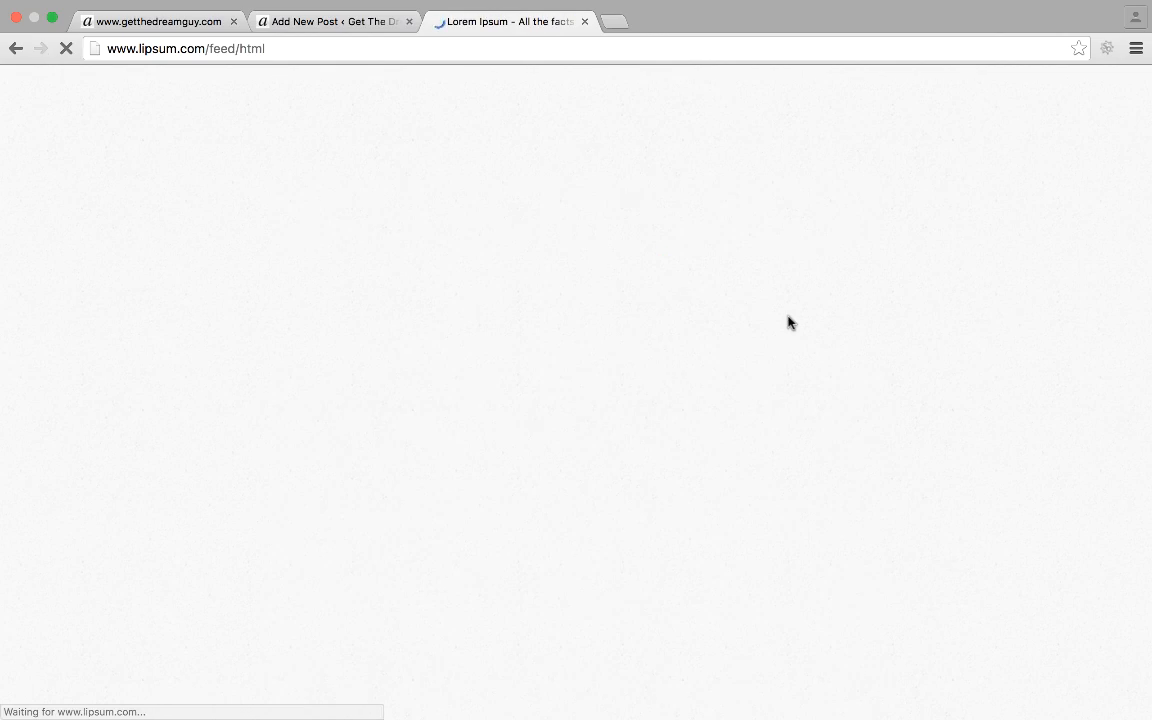
Copy all the generated lorem ipsum paragraphs and paste them into the body of the new WordPress post.
scroll(477, 471, down, 10)
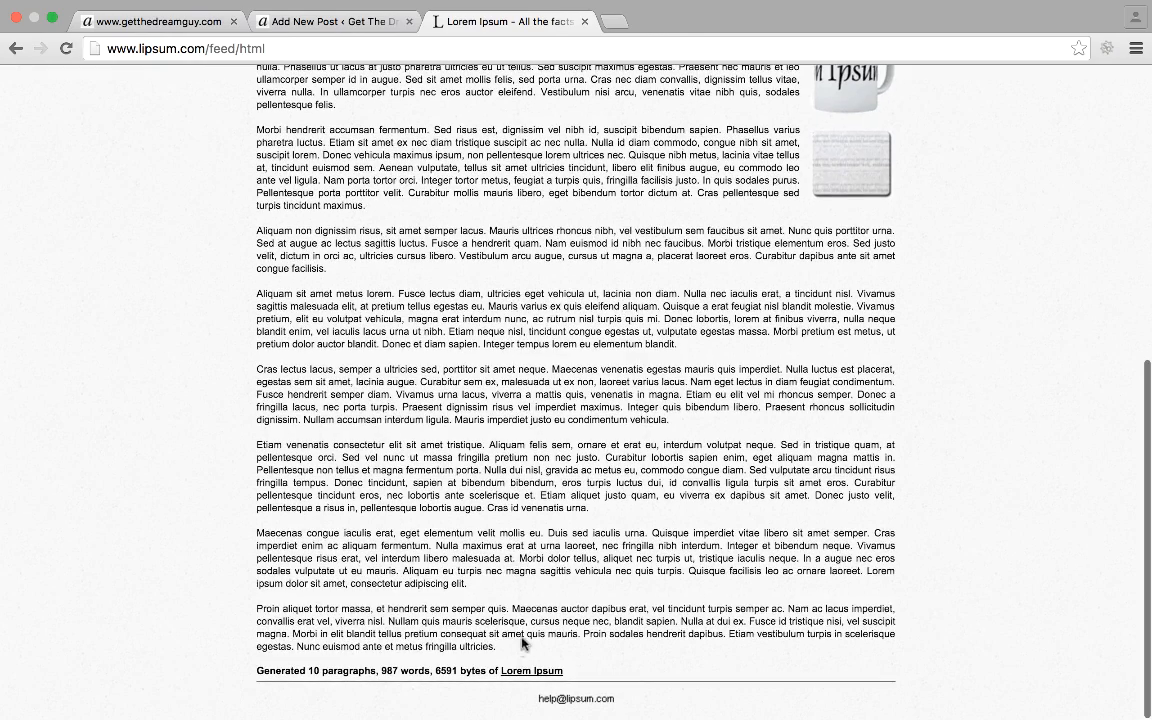
drag(468, 588, 266, 181)
key(super+c)
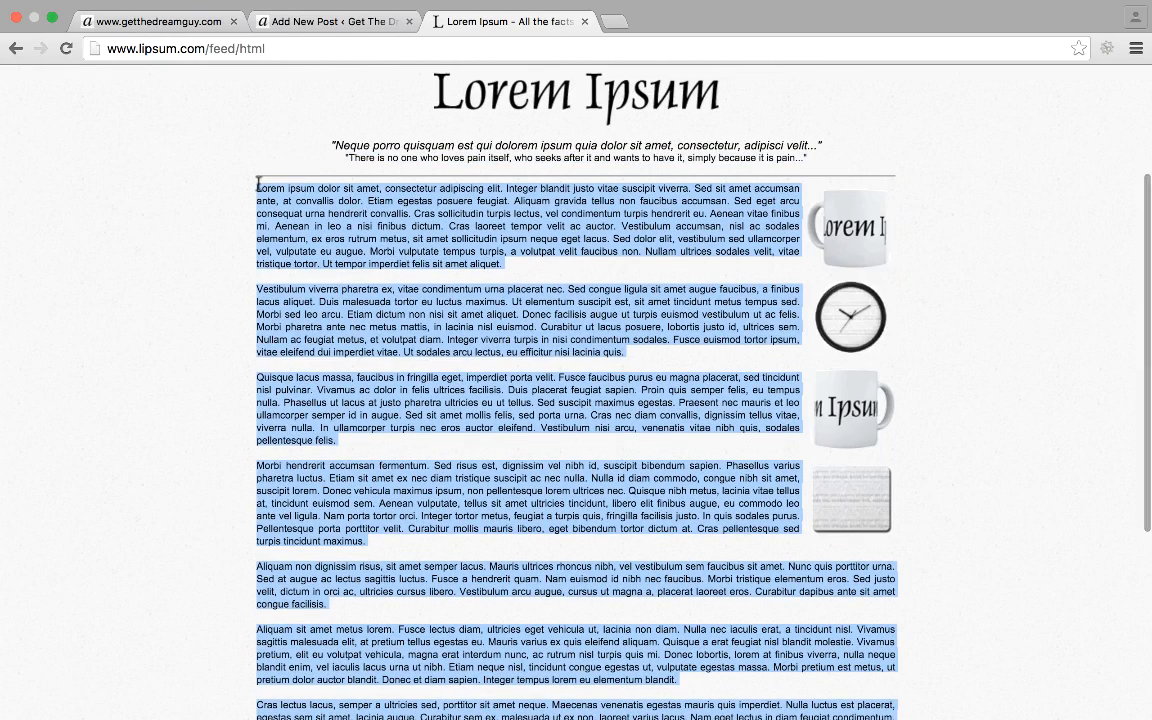
click(352, 21)
key(super+v)
Look over the post's settings and publish the post immediately.
scroll(895, 487, down, 5)
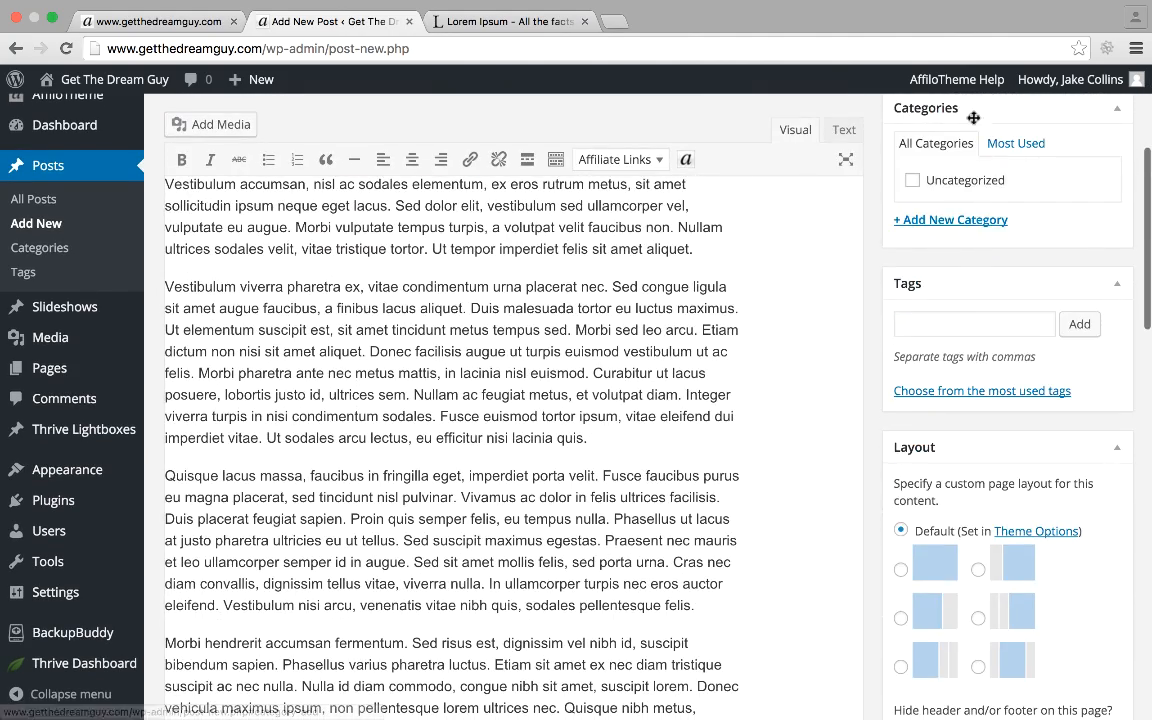
scroll(920, 272, down, 5)
scroll(953, 276, up, 10)
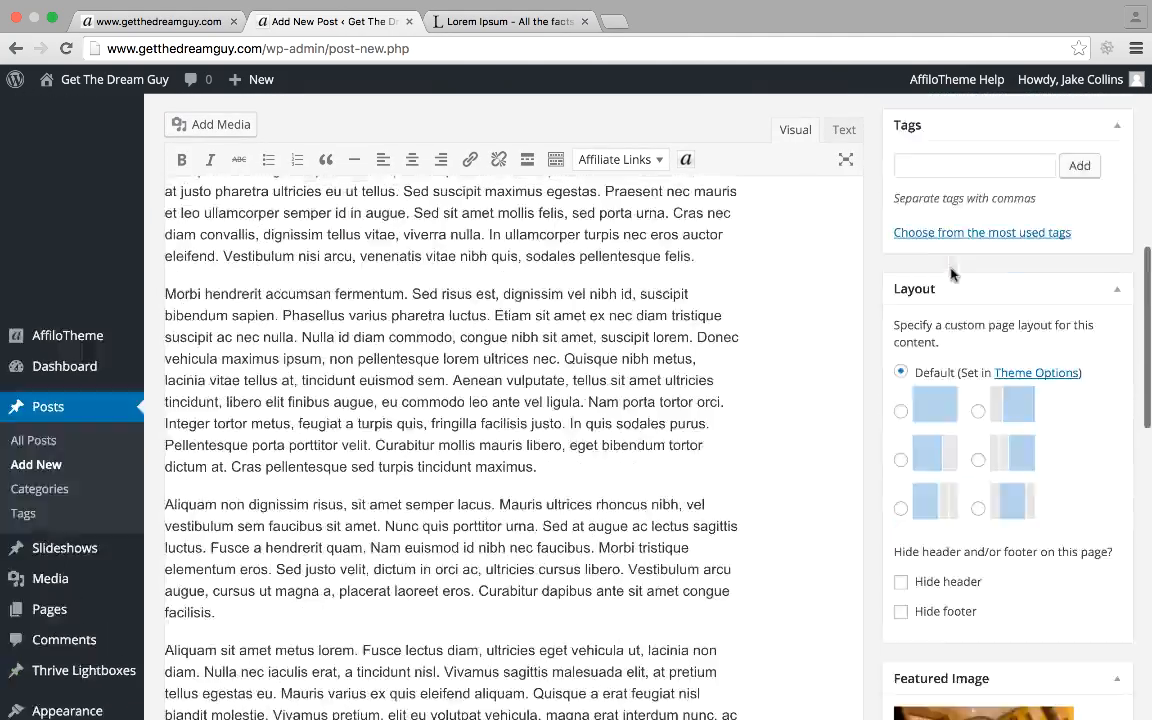
click(1092, 339)
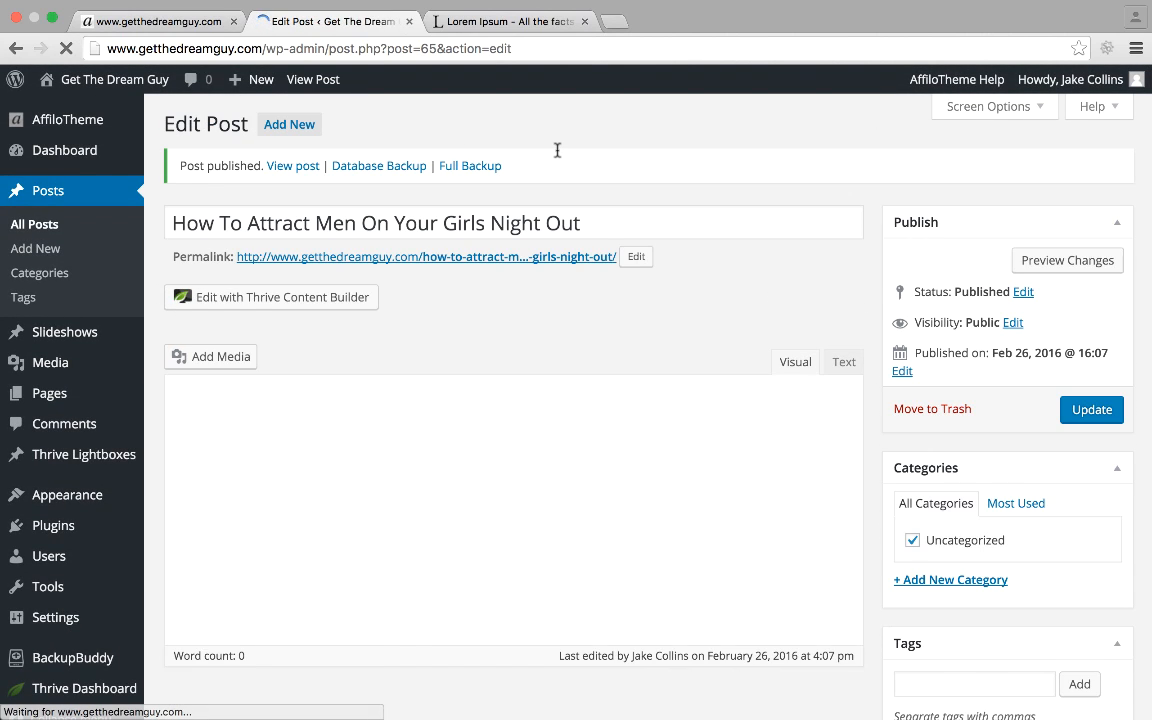
Reload the site's home page, open the published "How To Attract Men On Your Girls Night Out" post to check it, and return to the home page.
click(165, 21)
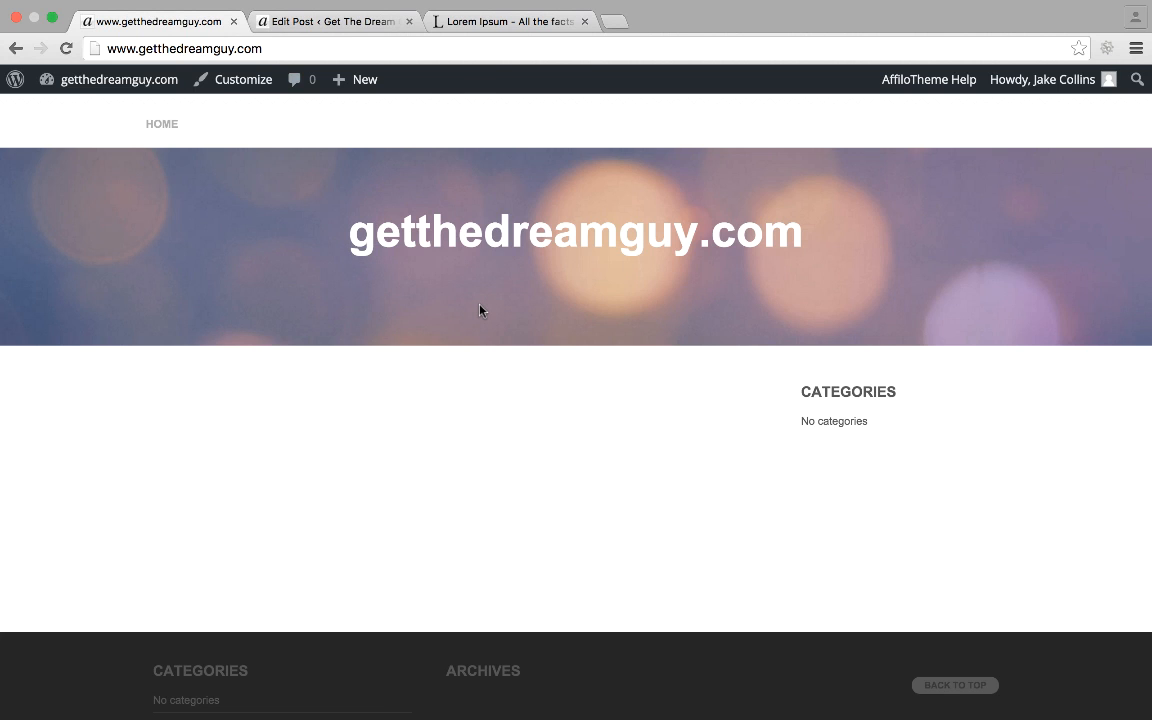
key(super+r)
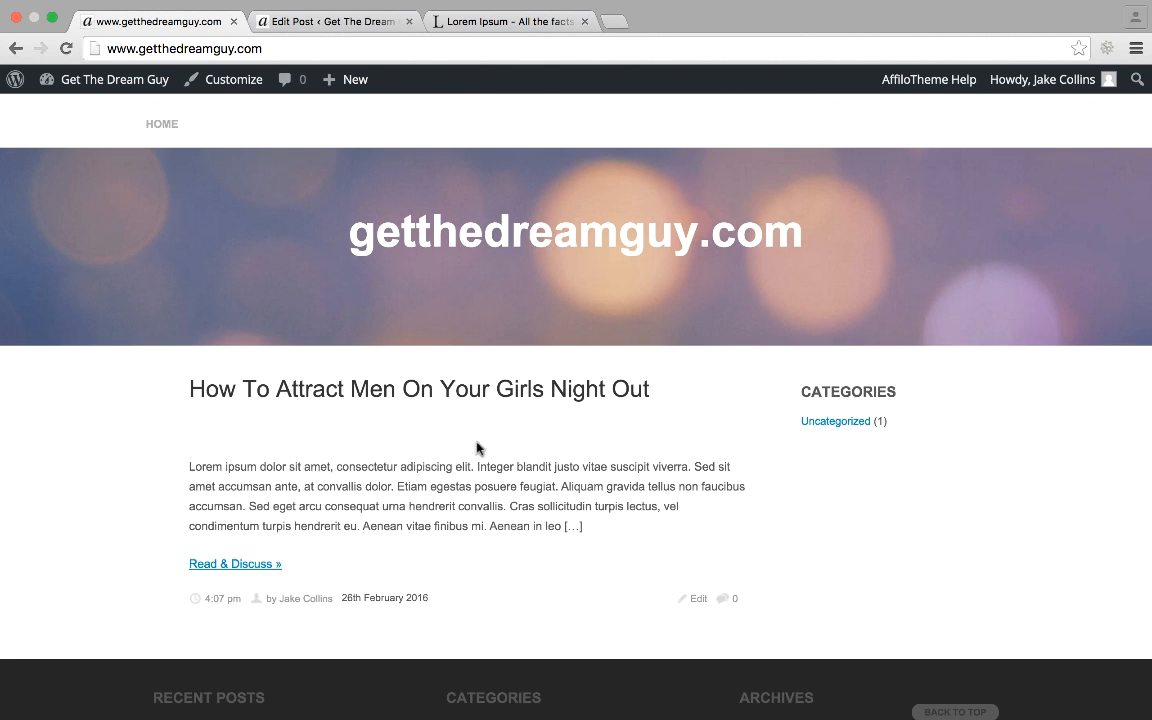
scroll(477, 448, down, 2)
click(540, 316)
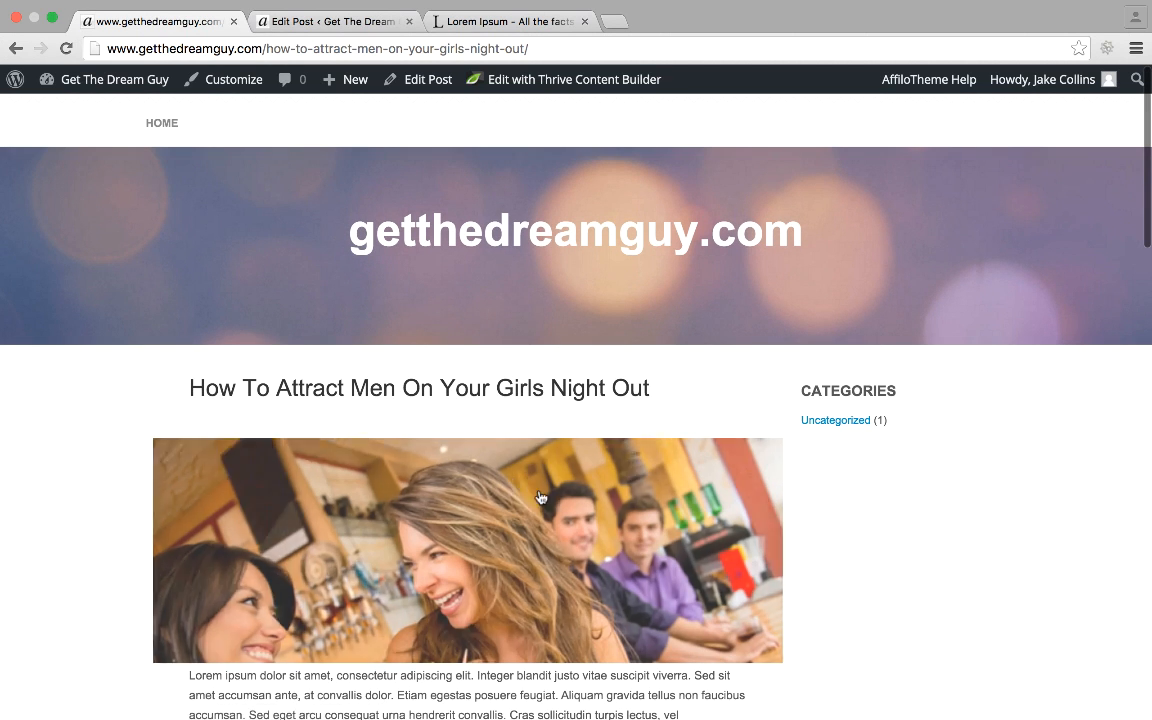
scroll(501, 575, down, 3)
scroll(501, 575, down, 1)
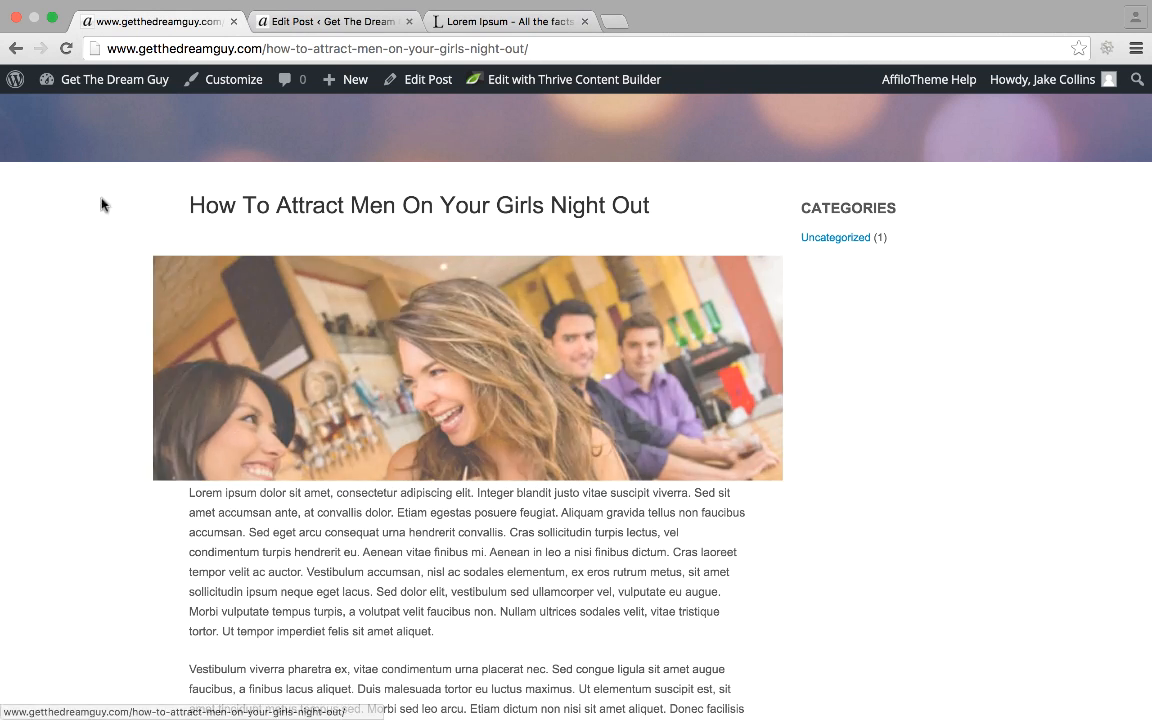
click(15, 48)
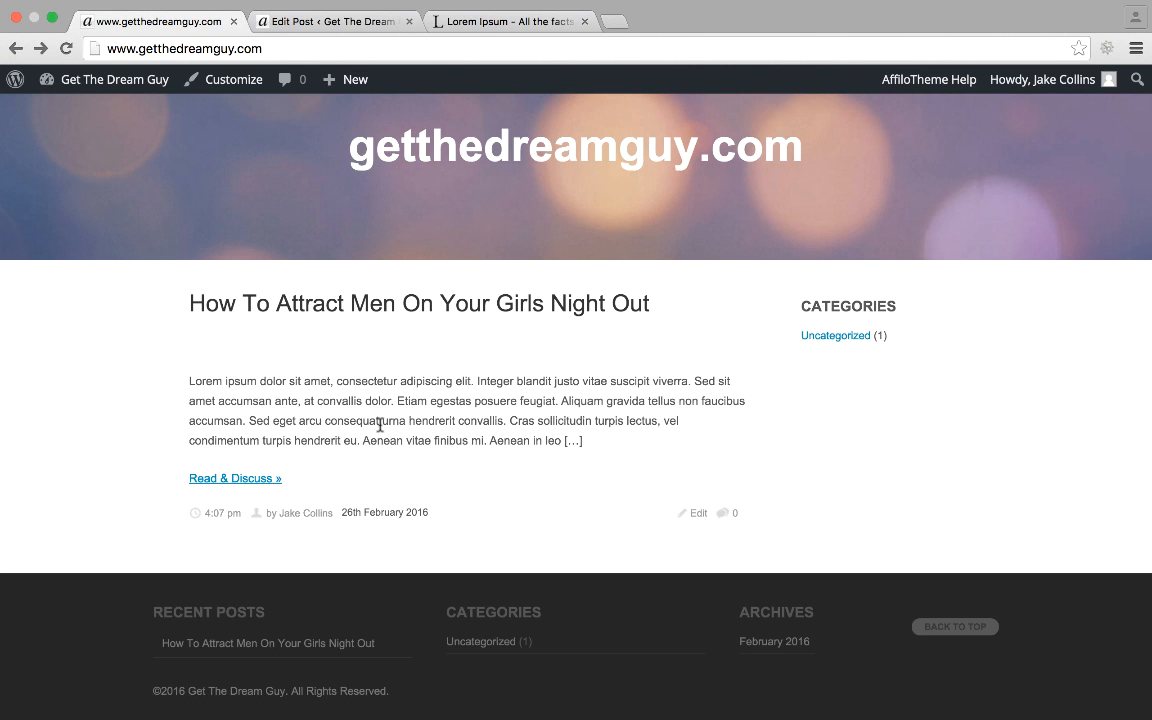
In the "5 Tips To Demonstrate Your Independence And Confidence To A Man" draft, check the content and featured image and add the category "How To Attract Men".
key(ctrl+Tab)
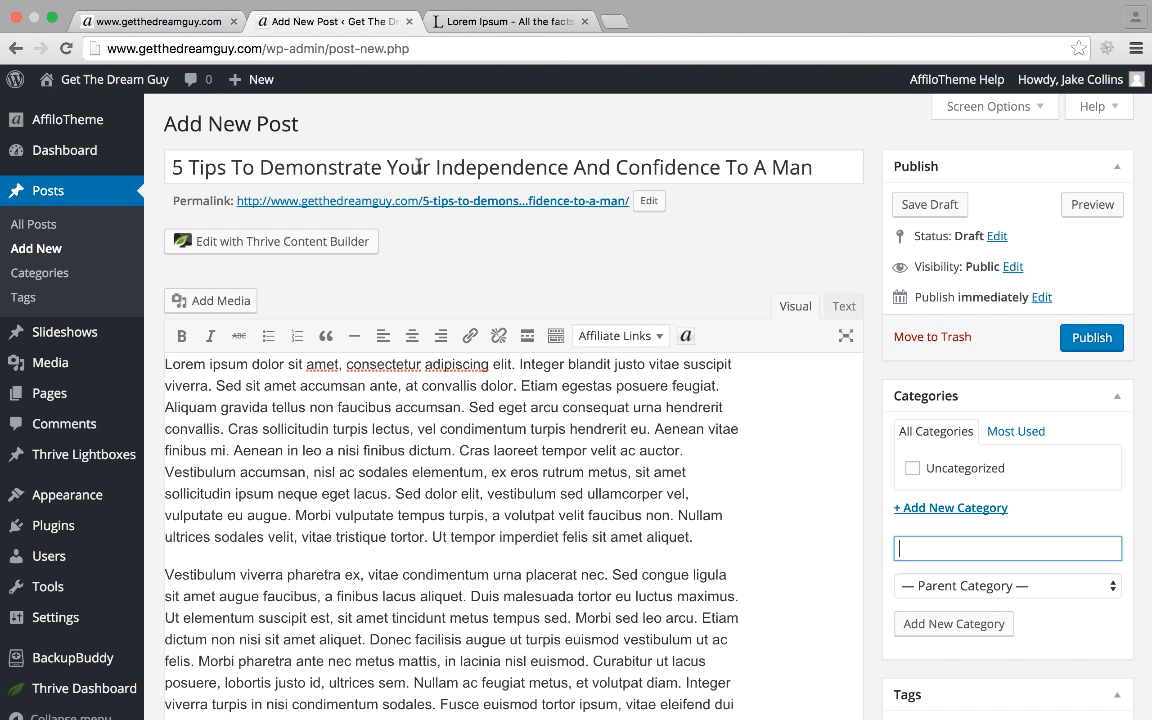
scroll(460, 450, down, 3)
scroll(463, 419, up, 3)
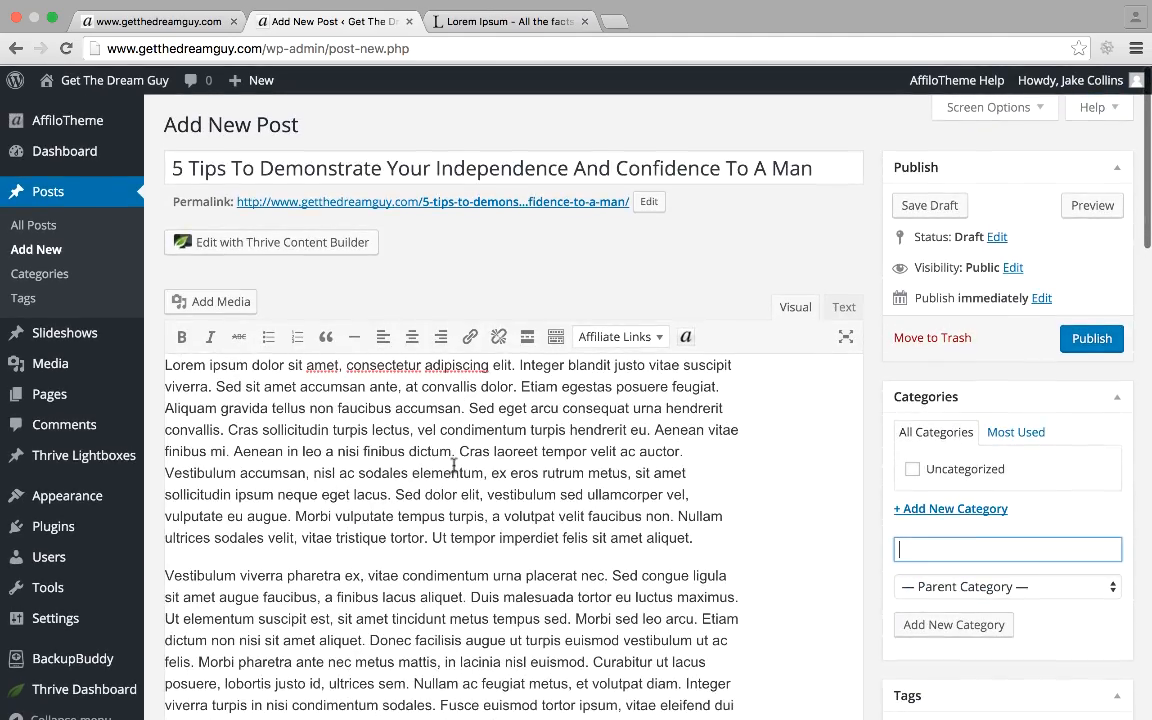
scroll(560, 527, down, 10)
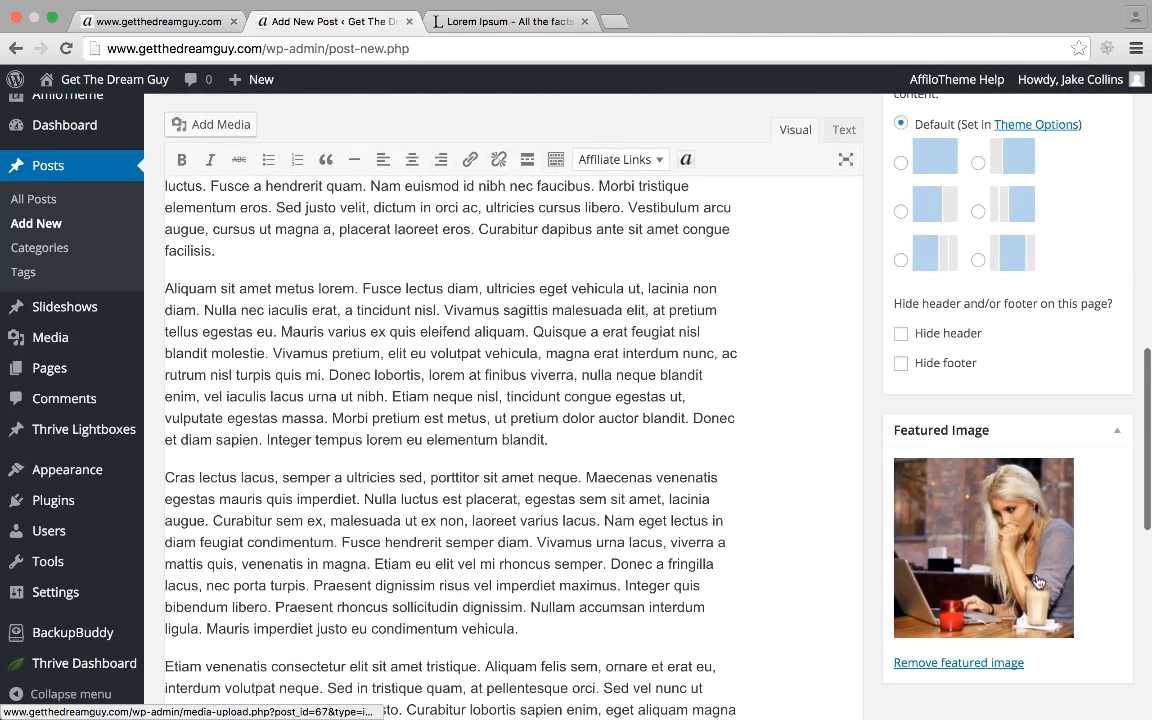
scroll(947, 533, up, 10)
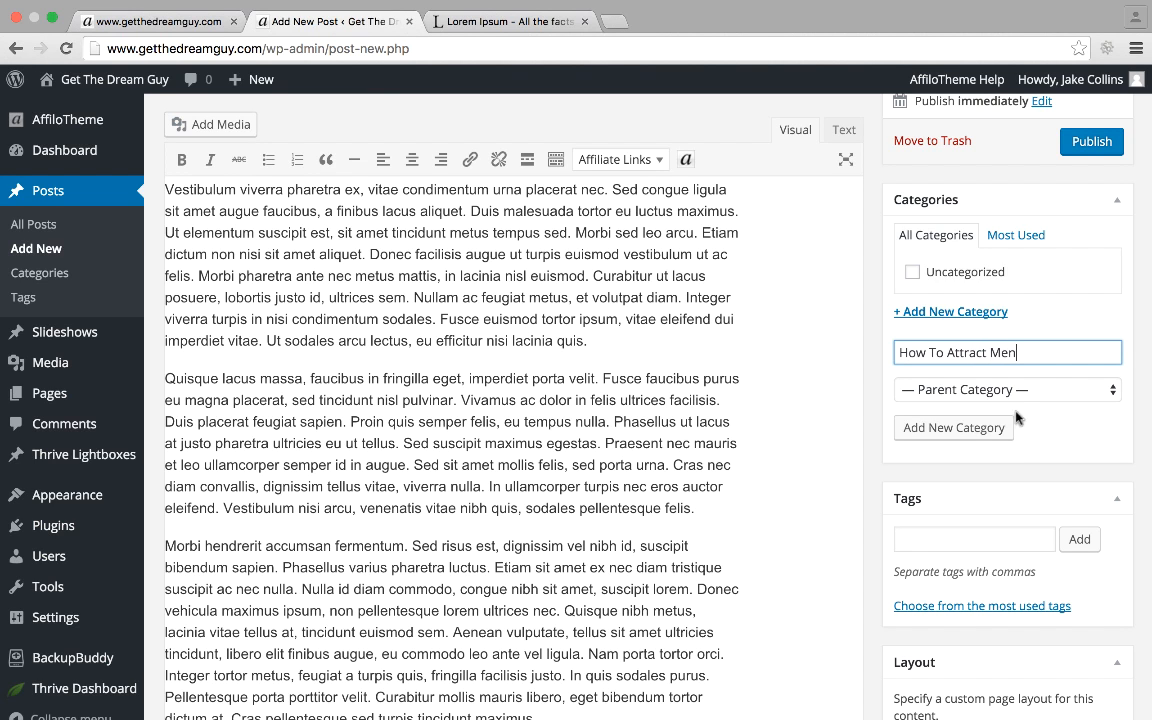
click(989, 432)
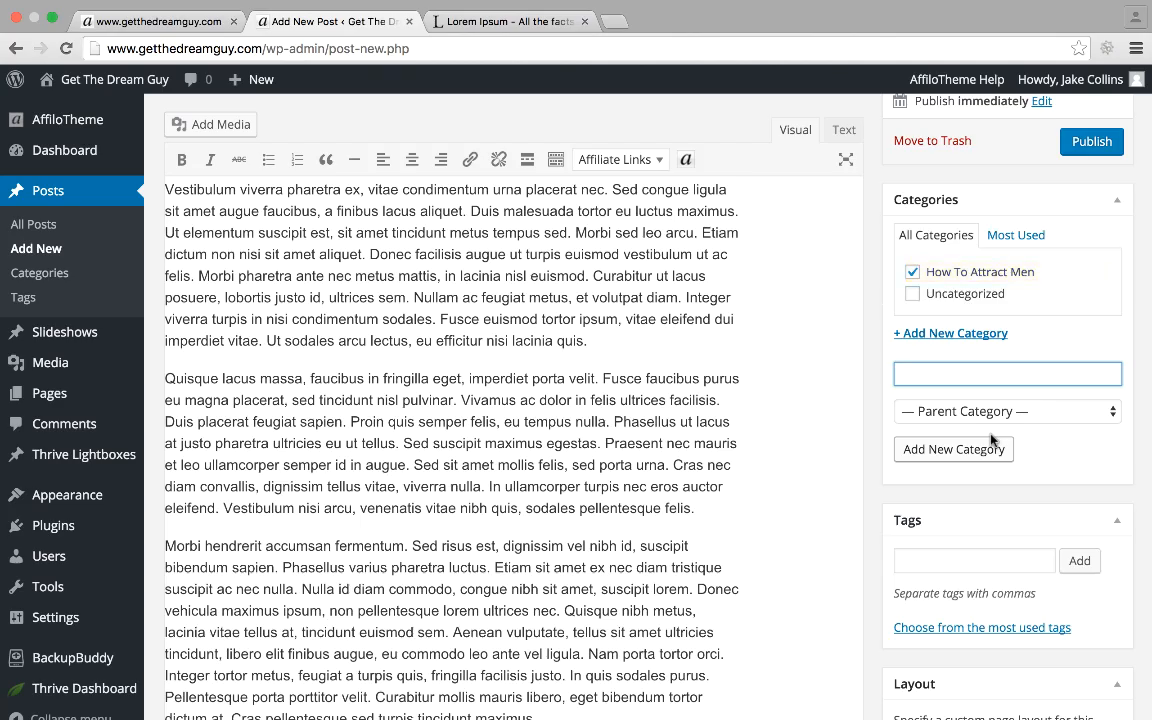
Look over the draft's category, tag and layout settings, and publish the "5 Tips" post immediately.
scroll(992, 440, up, 2)
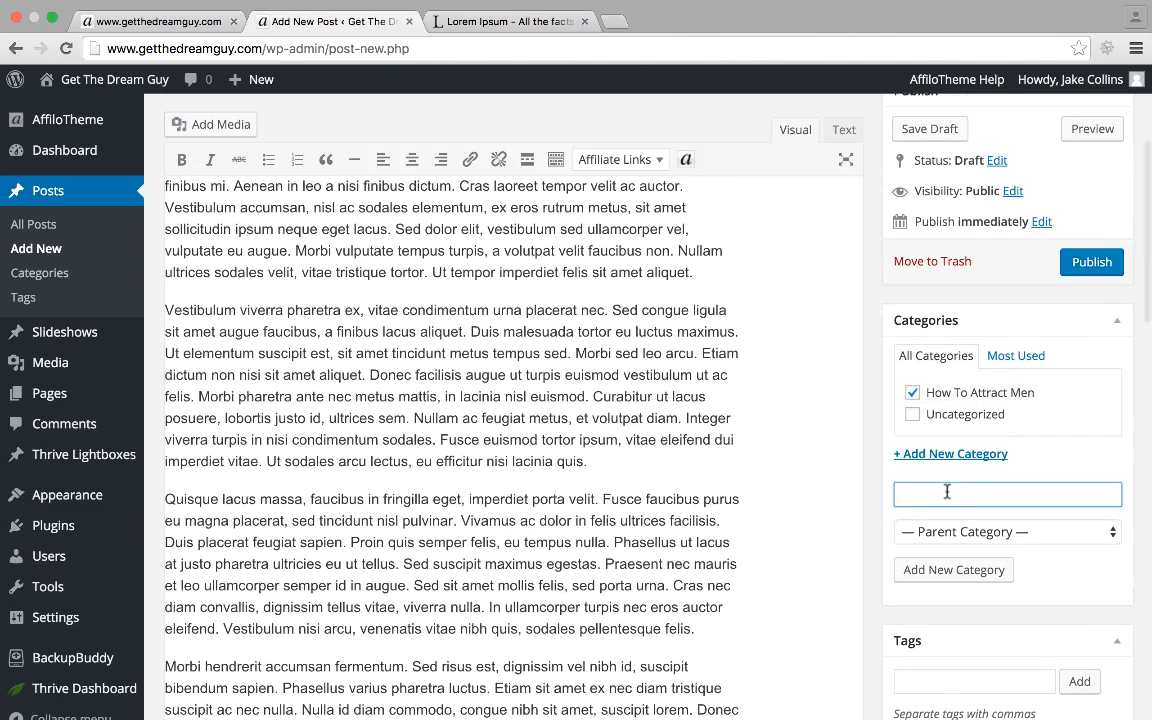
scroll(947, 492, up, 1)
scroll(950, 490, down, 3)
scroll(957, 465, down, 2)
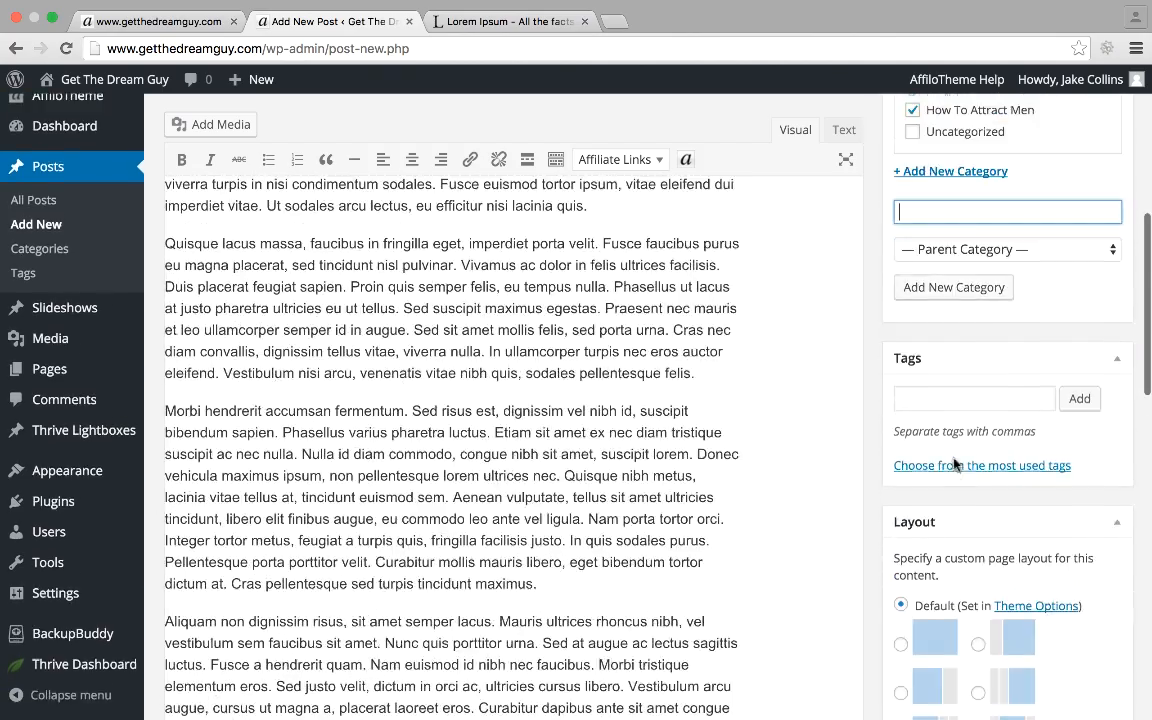
scroll(957, 440, up, 5)
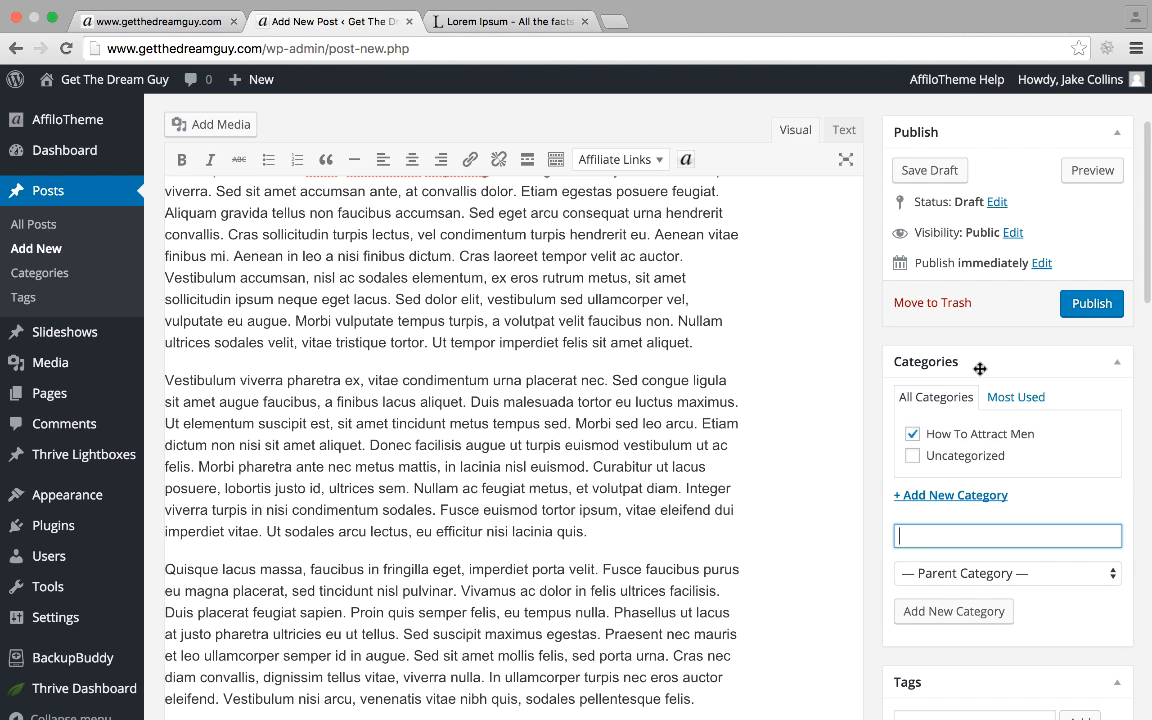
scroll(625, 178, up, 4)
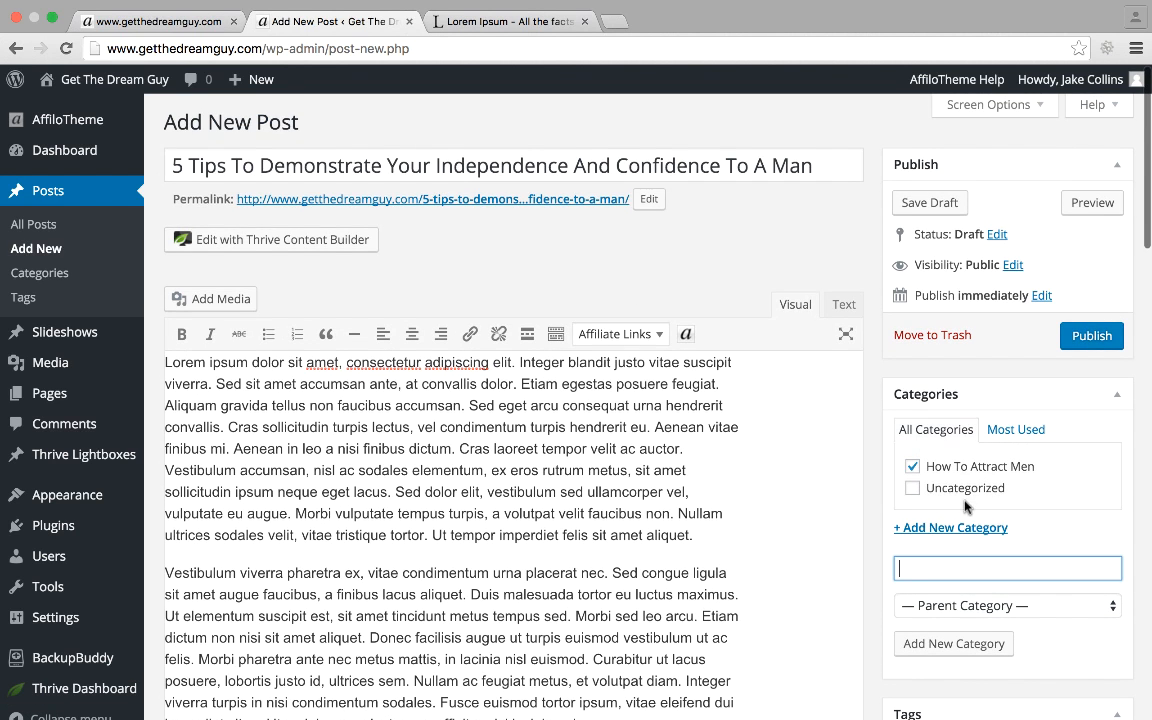
click(1092, 338)
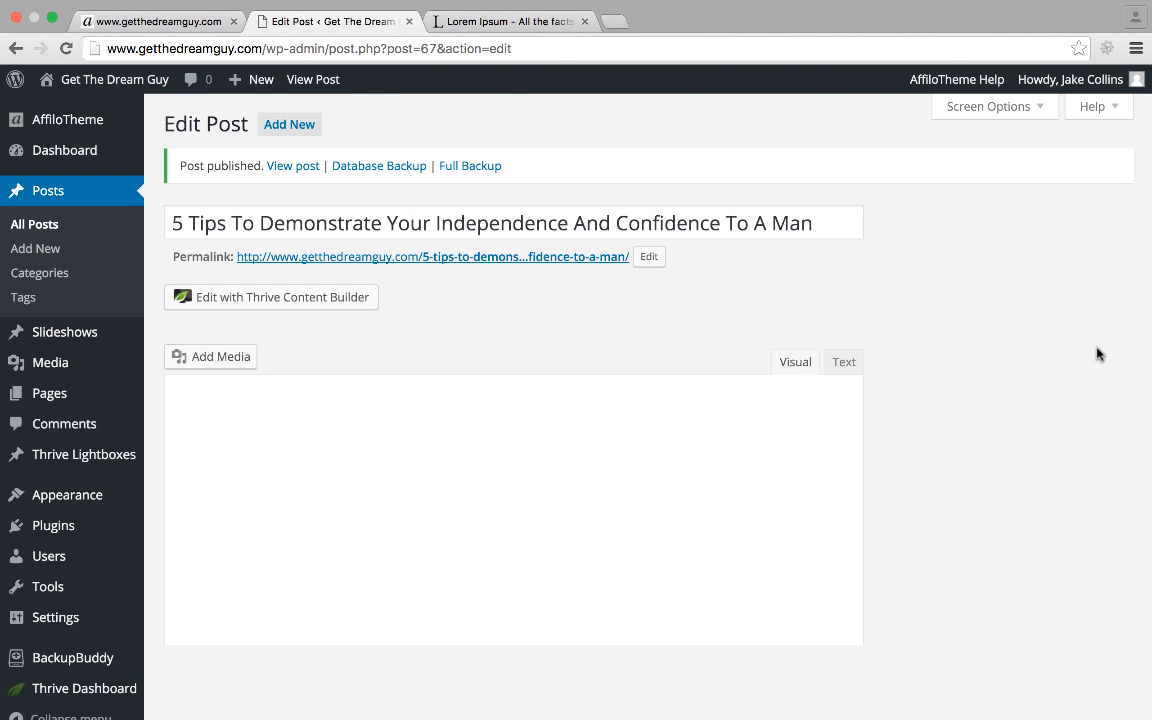
Return to the live home page and check the new "5 Tips" post and the category list.
click(88, 21)
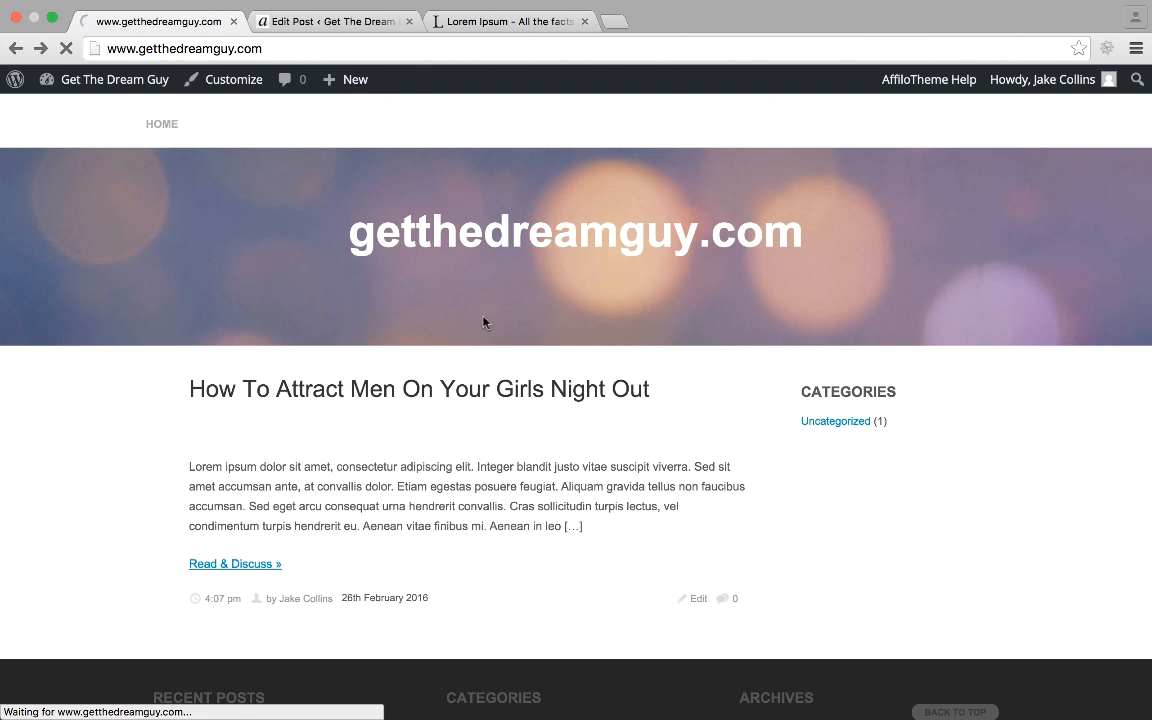
scroll(355, 320, down, 4)
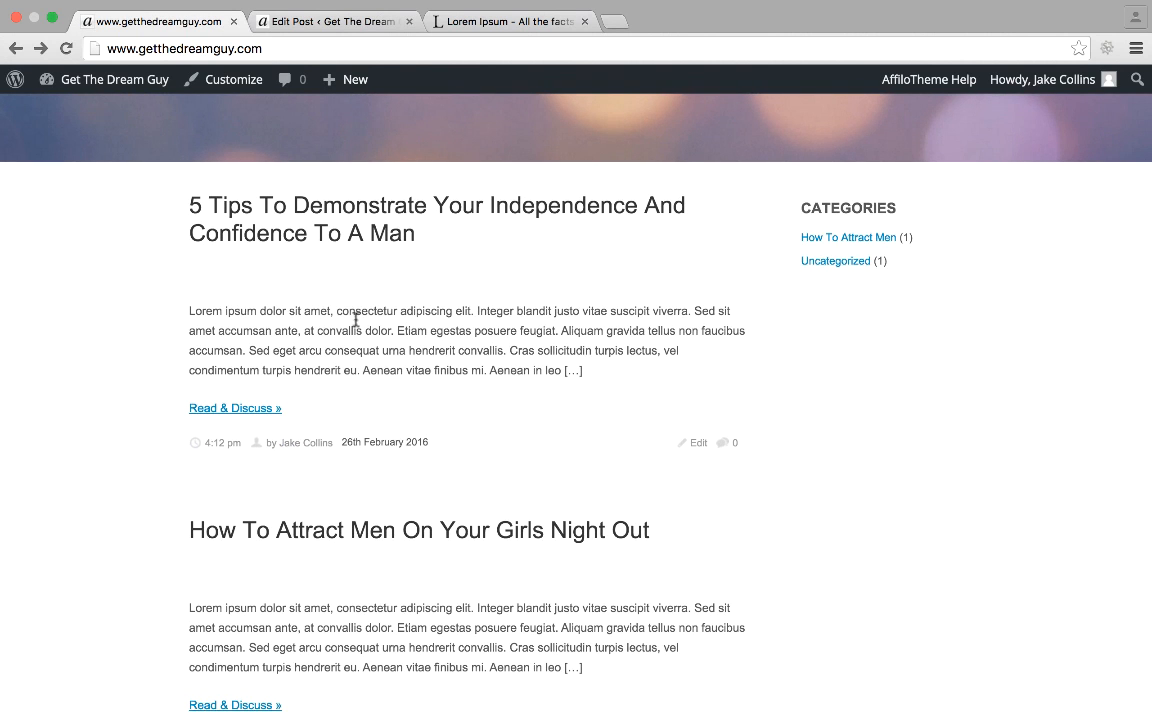
scroll(890, 280, up, 1)
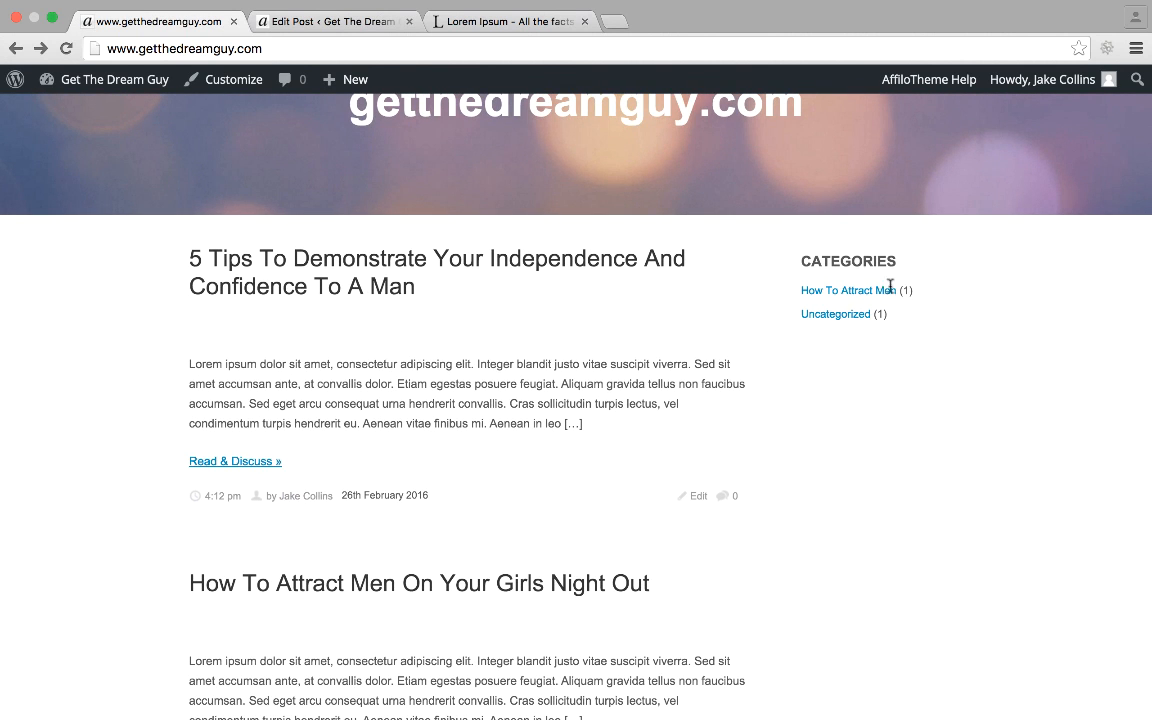
scroll(951, 330, up, 2)
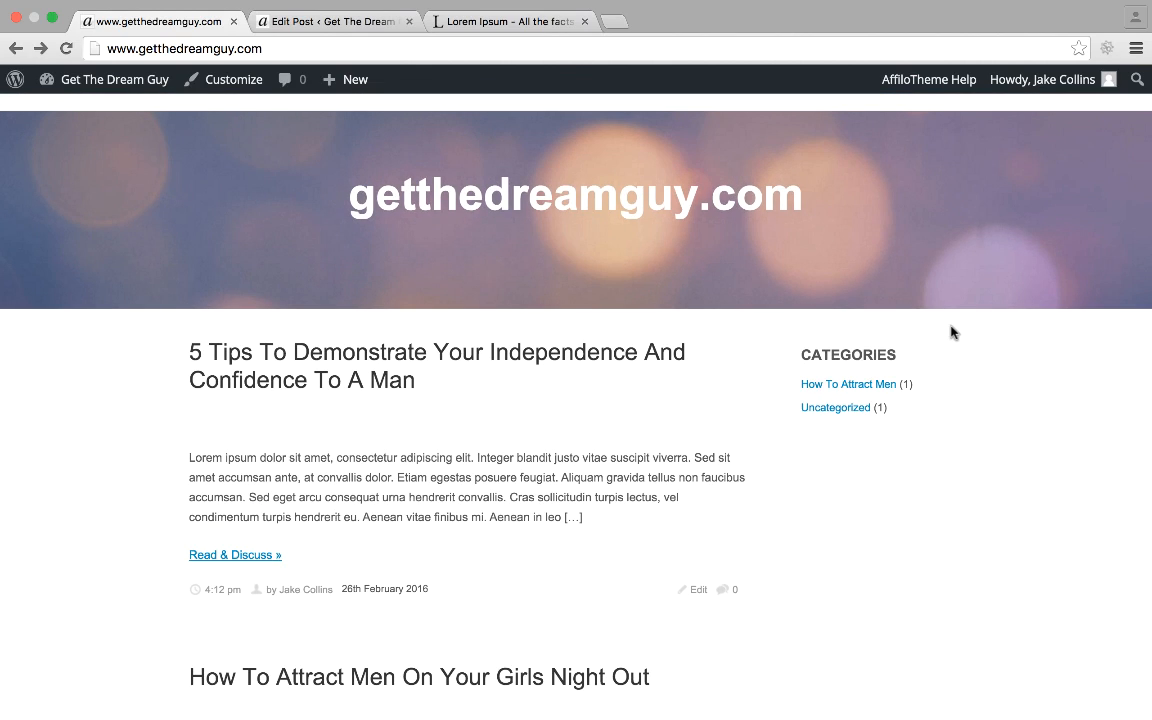
scroll(462, 557, down, 5)
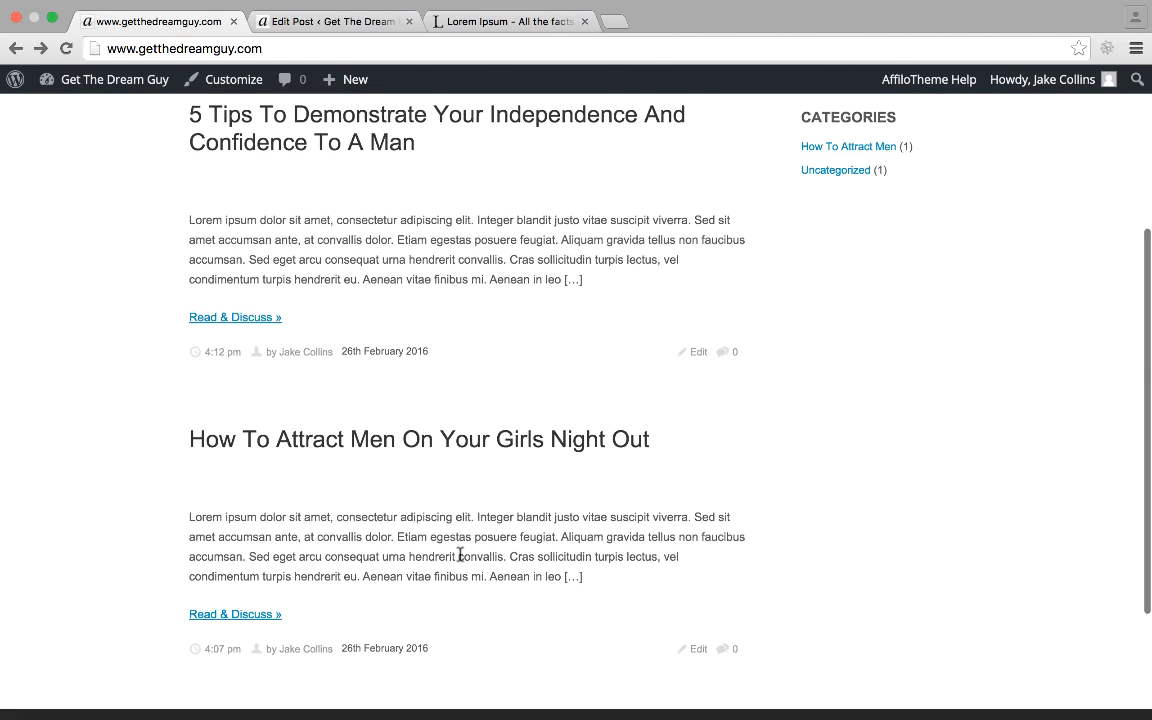
scroll(460, 555, up, 7)
scroll(460, 555, down, 7)
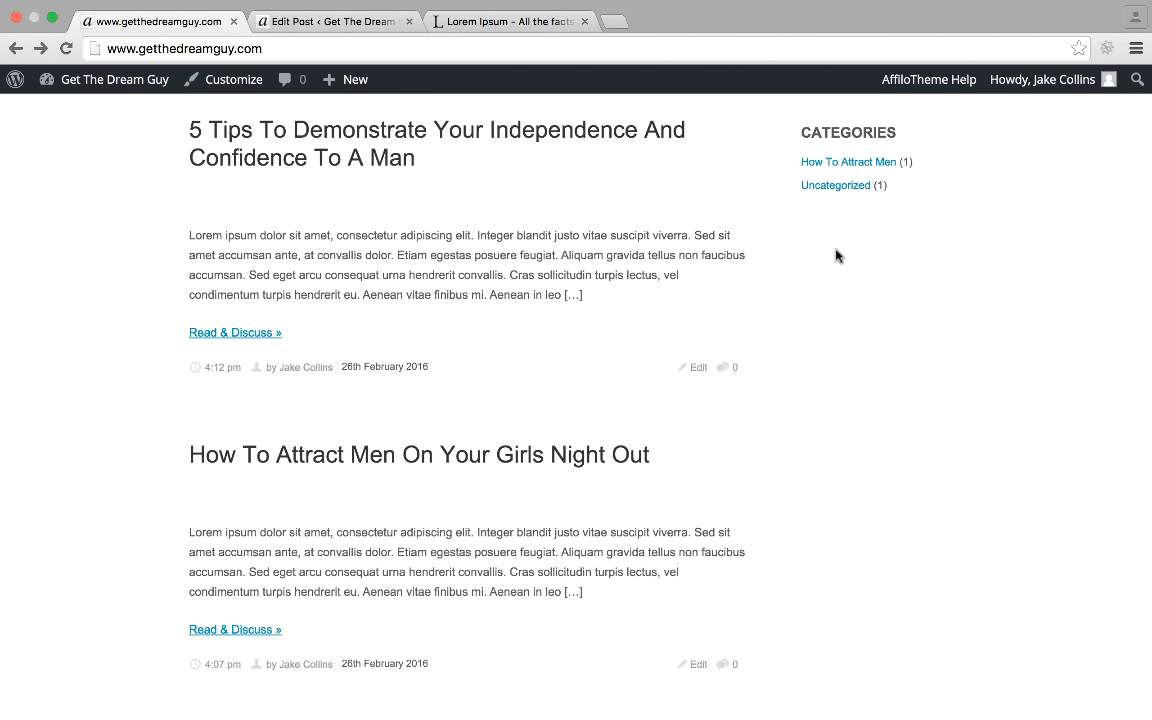
Reload the home page and look through all the published posts and the sidebar categories.
key(super+r)
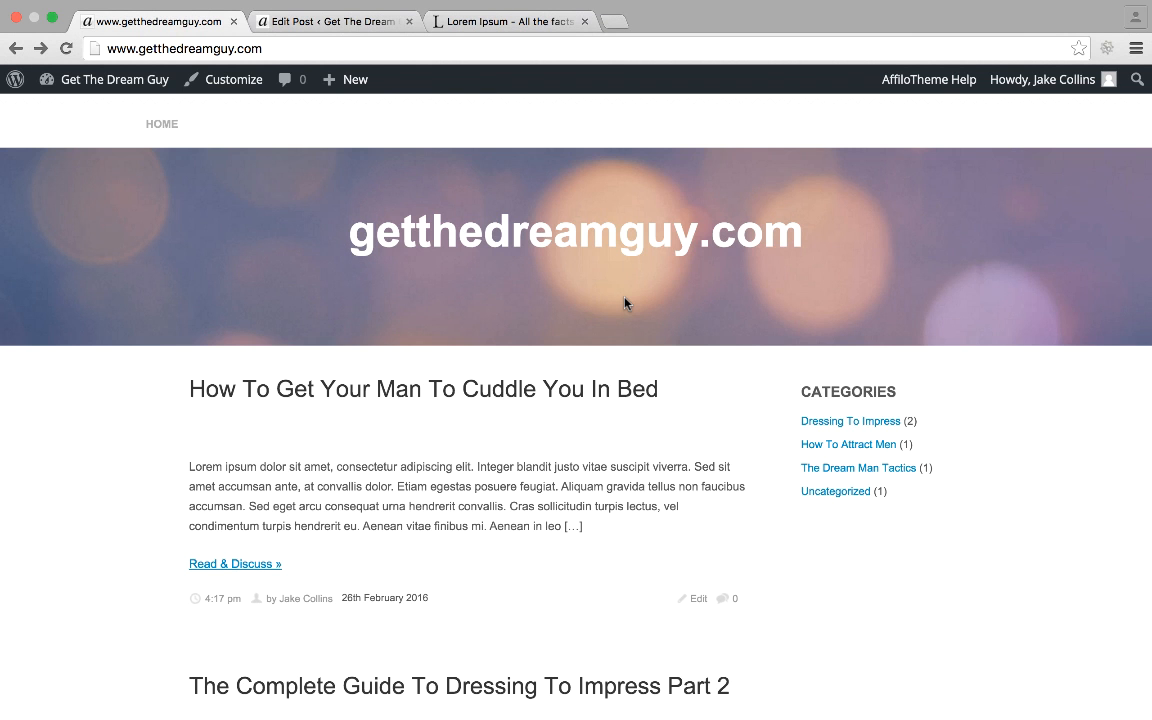
scroll(452, 301, down, 4)
scroll(480, 420, down, 3)
scroll(520, 550, up, 6)
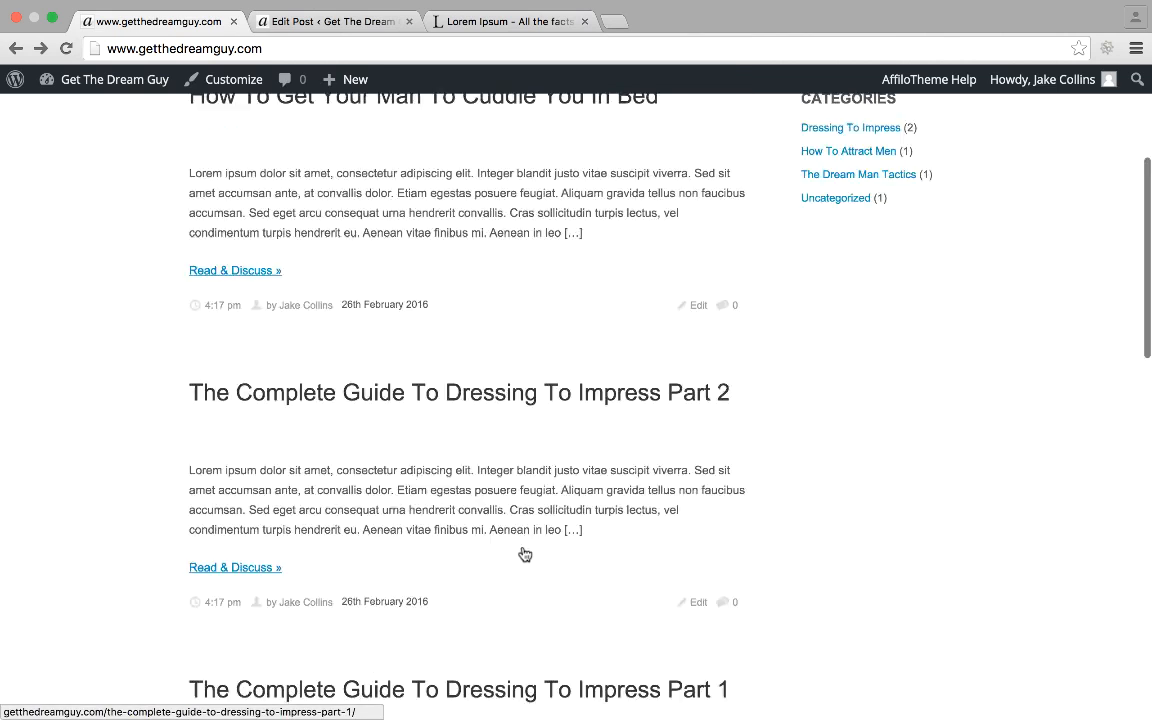
scroll(872, 455, down, 1)
scroll(802, 455, up, 2)
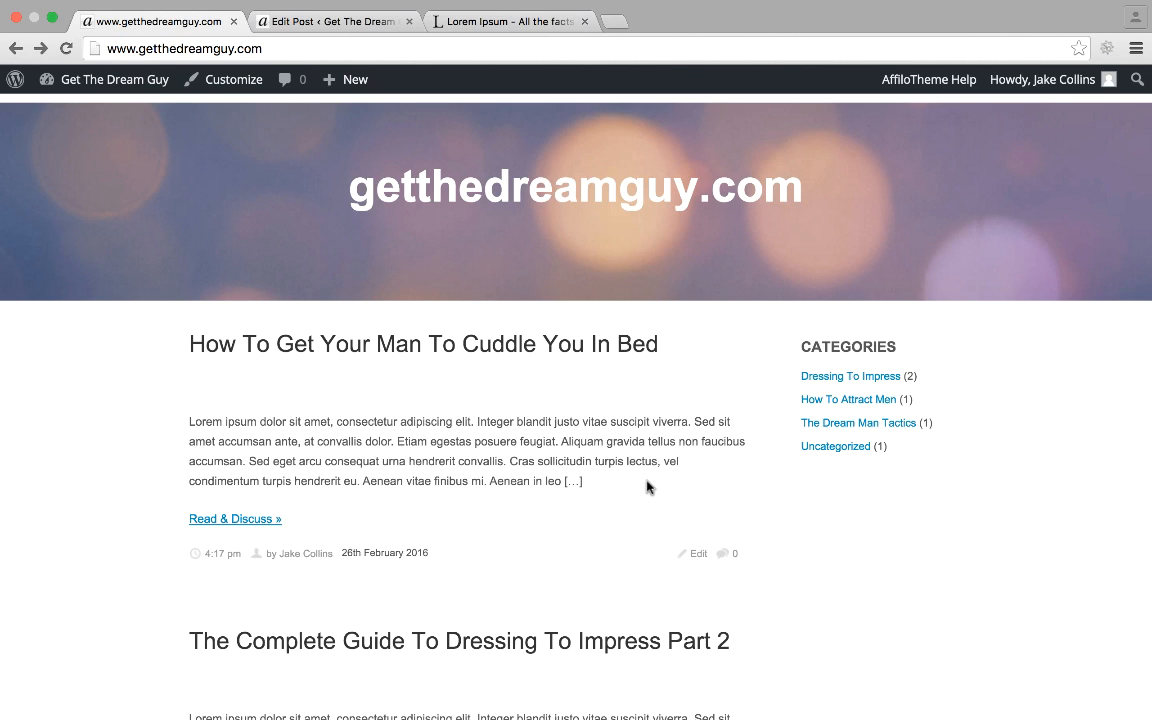
scroll(647, 487, down, 3)
scroll(647, 487, up, 3)
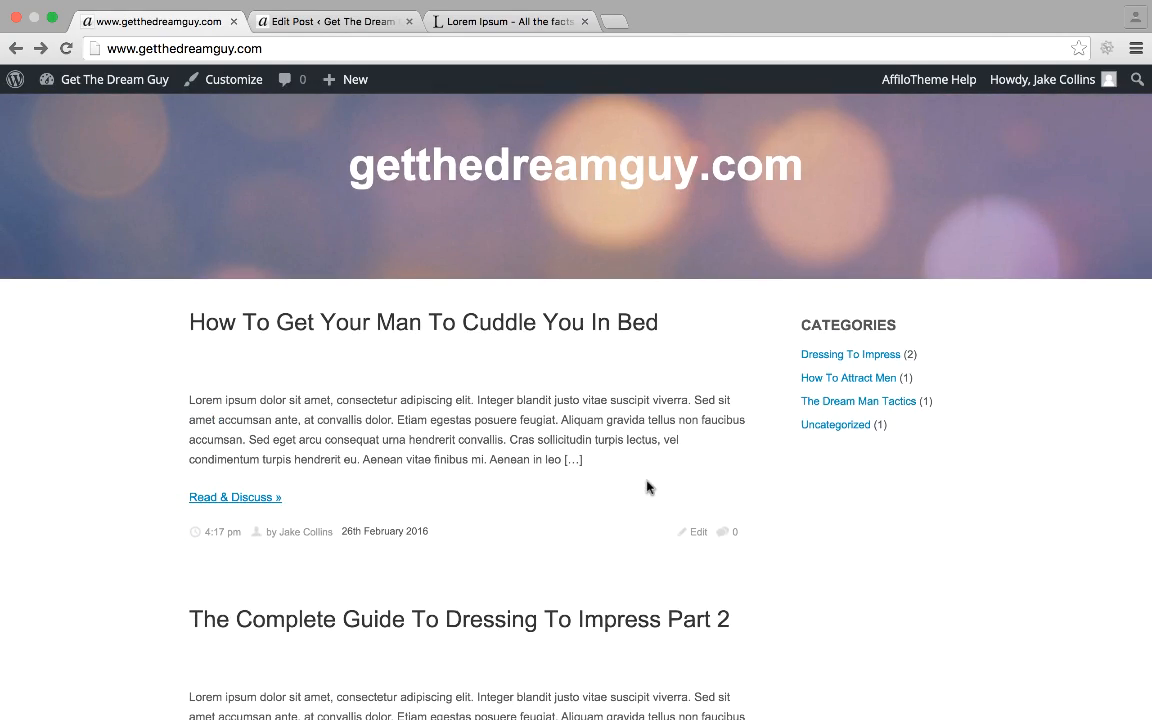
scroll(647, 487, down, 10)
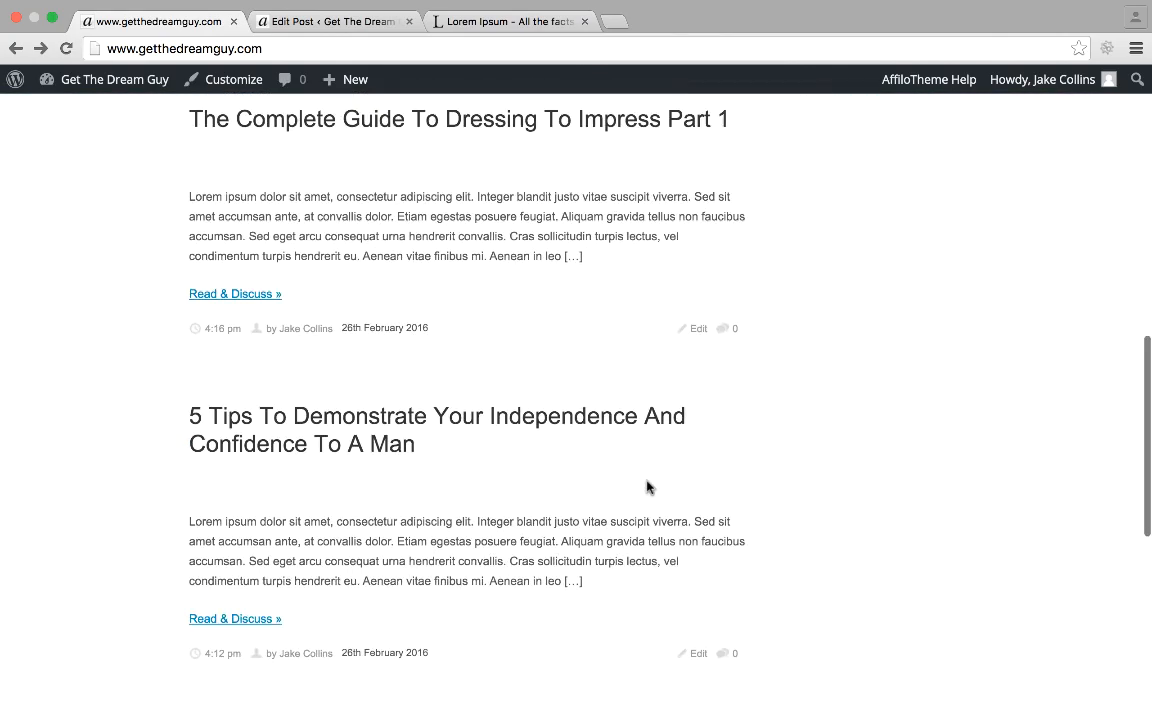
scroll(647, 487, down, 5)
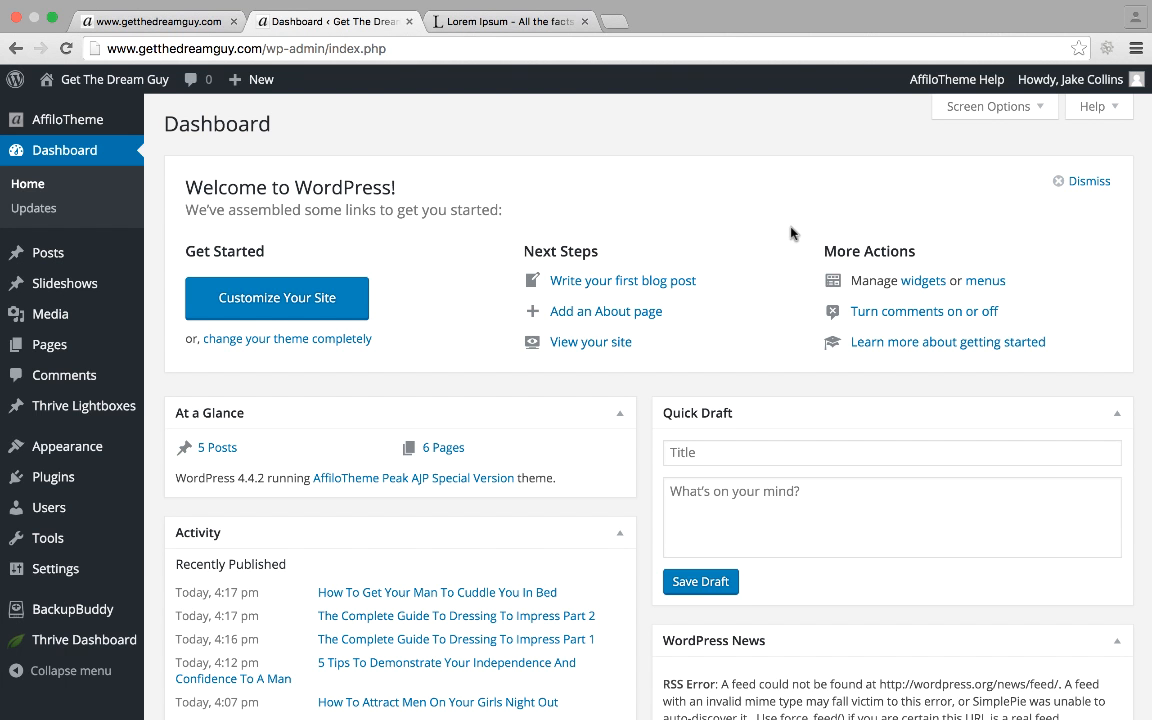
Open the About us page from the site's pages and update it with lorem ipsum text as its body.
mouse_move(115, 345)
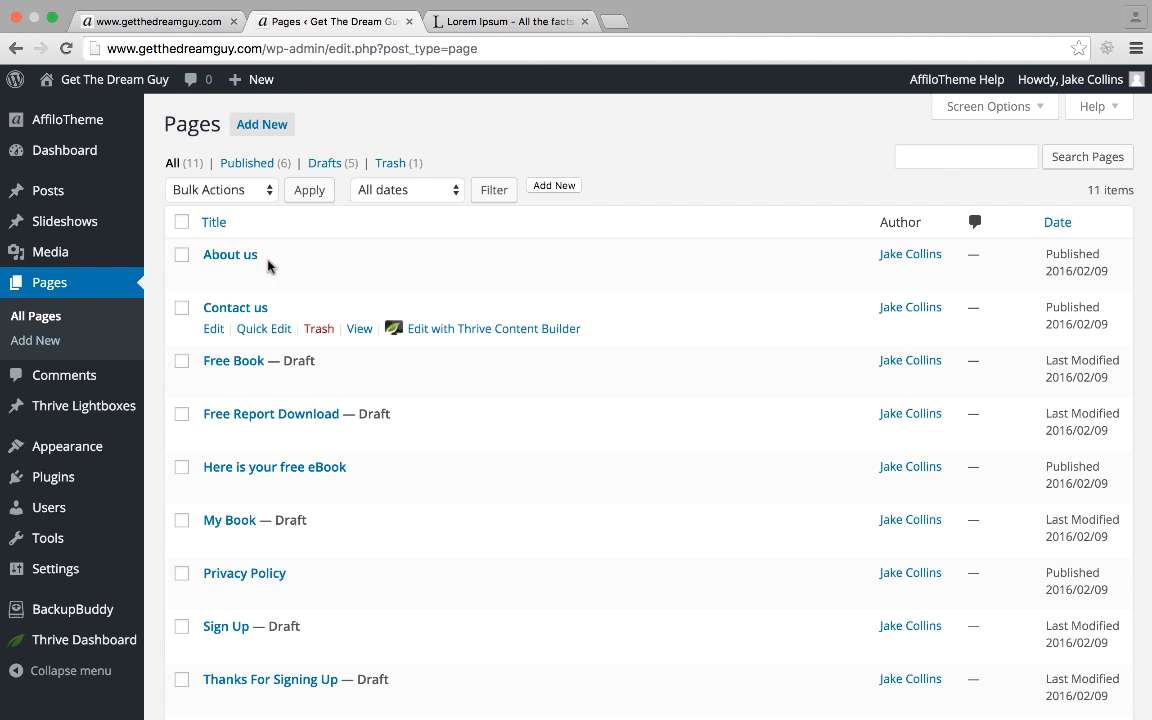
click(247, 253)
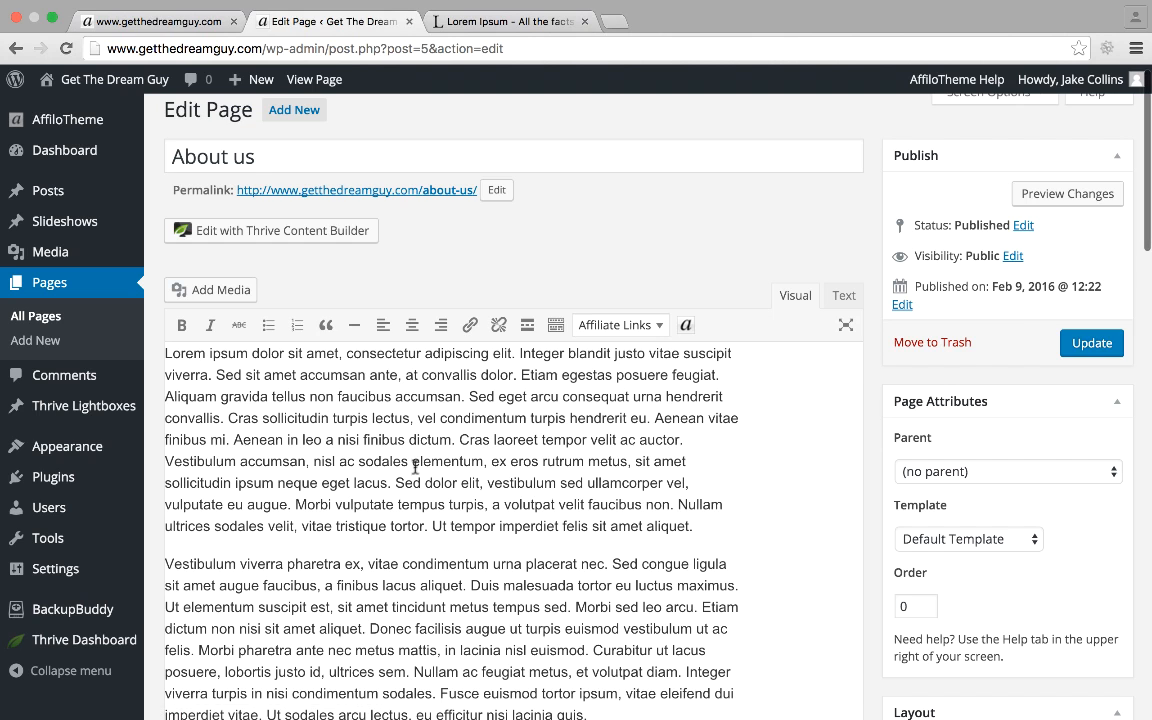
click(1085, 343)
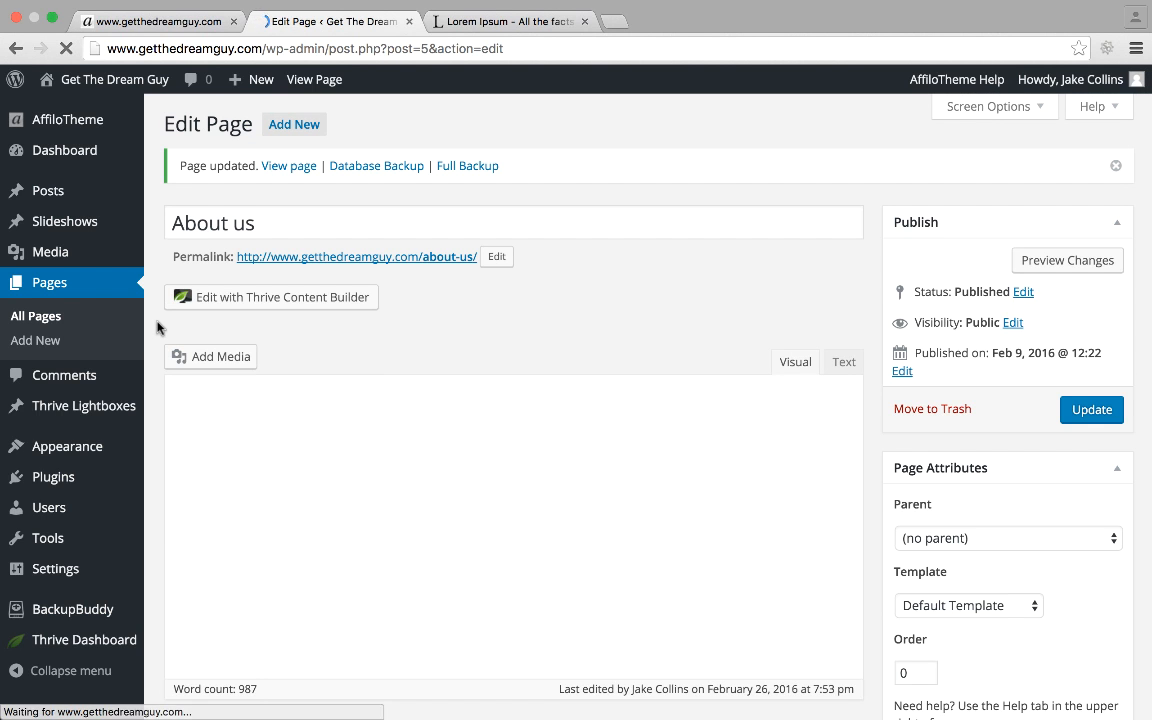
Open the Contact us page to review its contact text, and go back to the list of all pages.
click(45, 318)
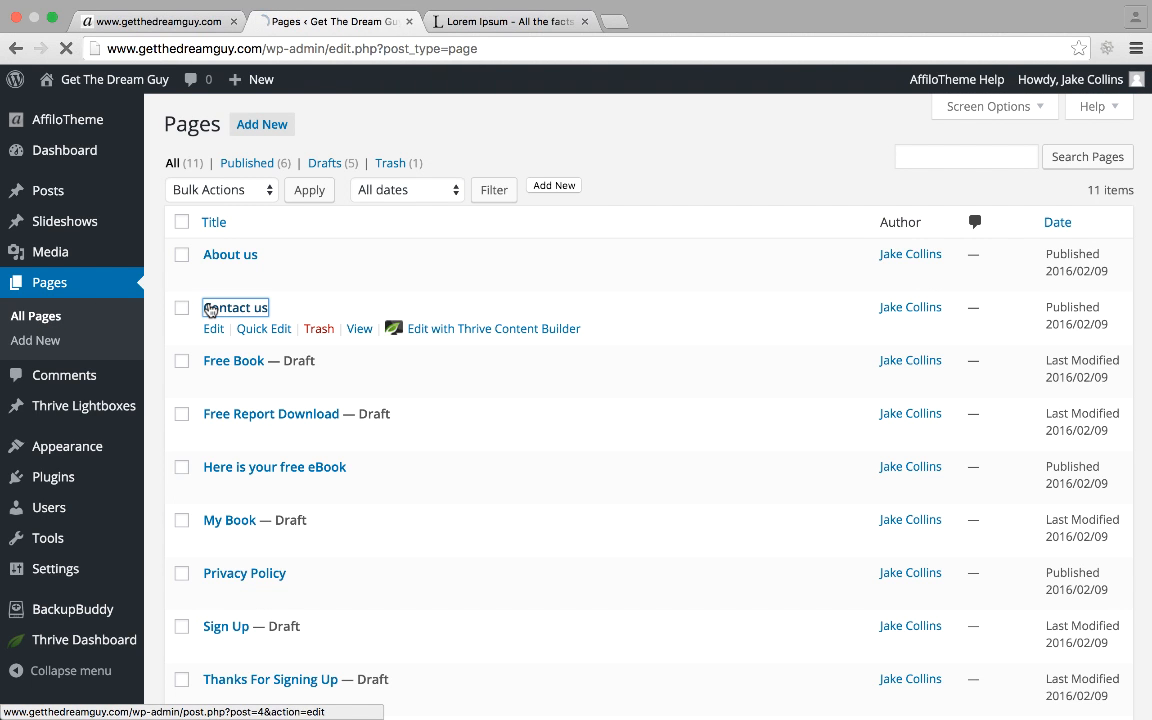
click(207, 307)
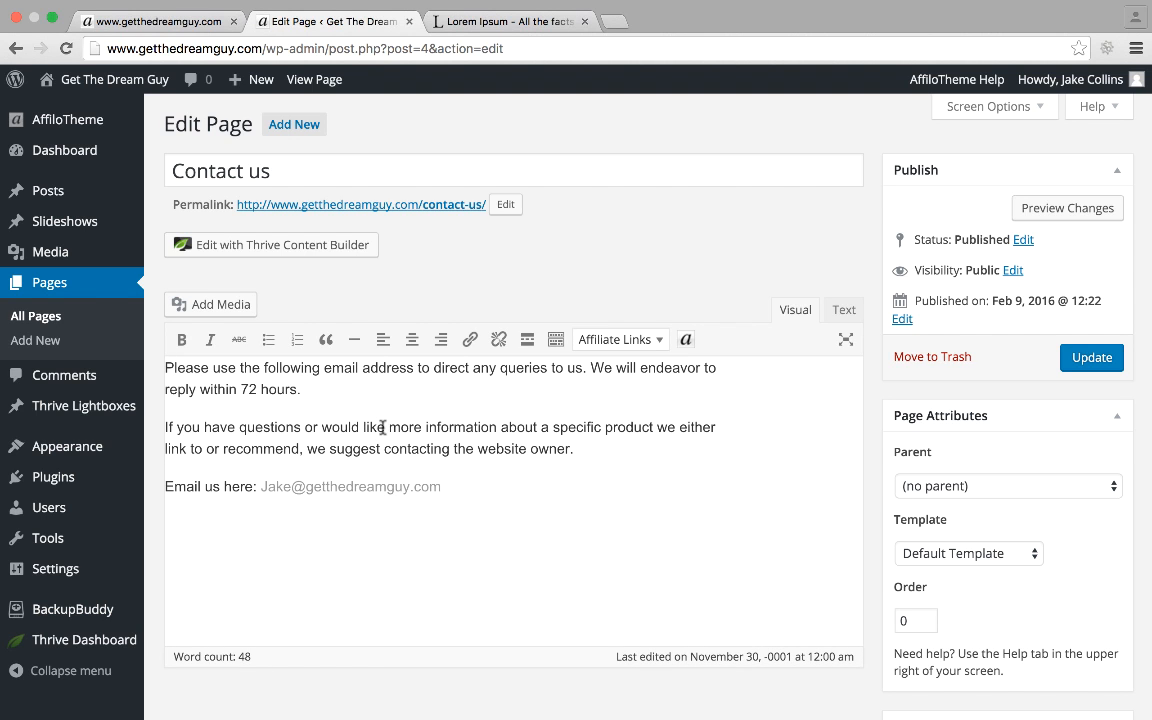
click(58, 316)
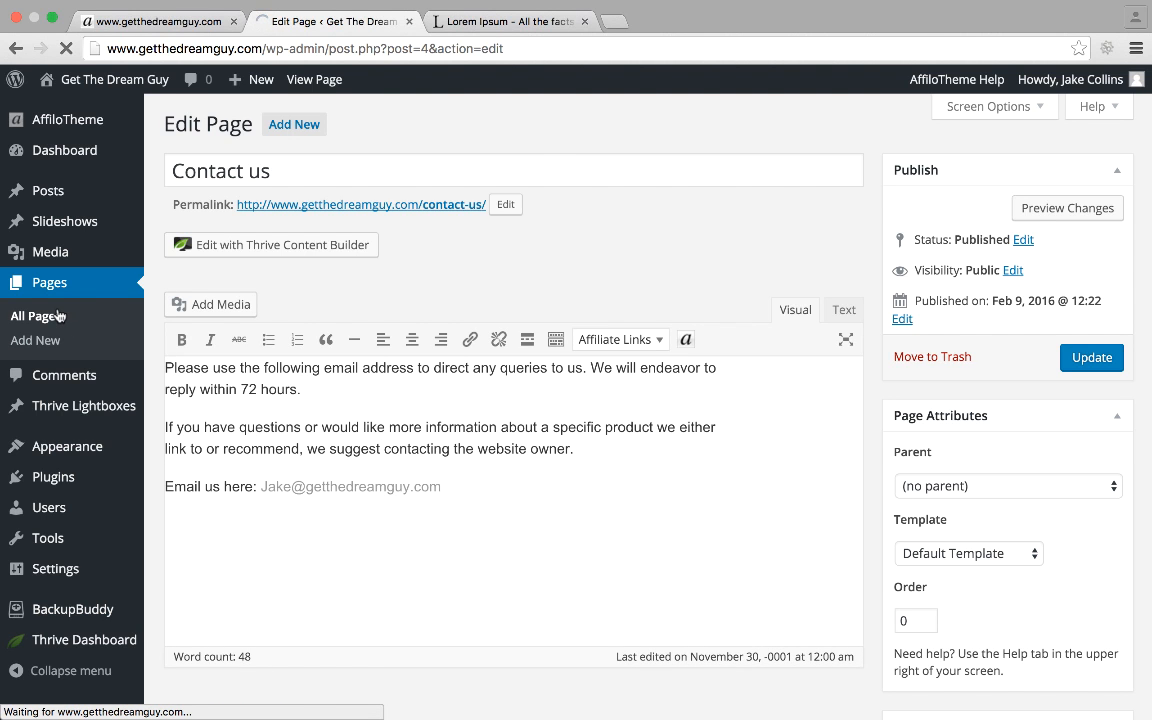
Open the list of AffiloTheme Squeeze & Signup Forms in the site's admin area.
click(178, 28)
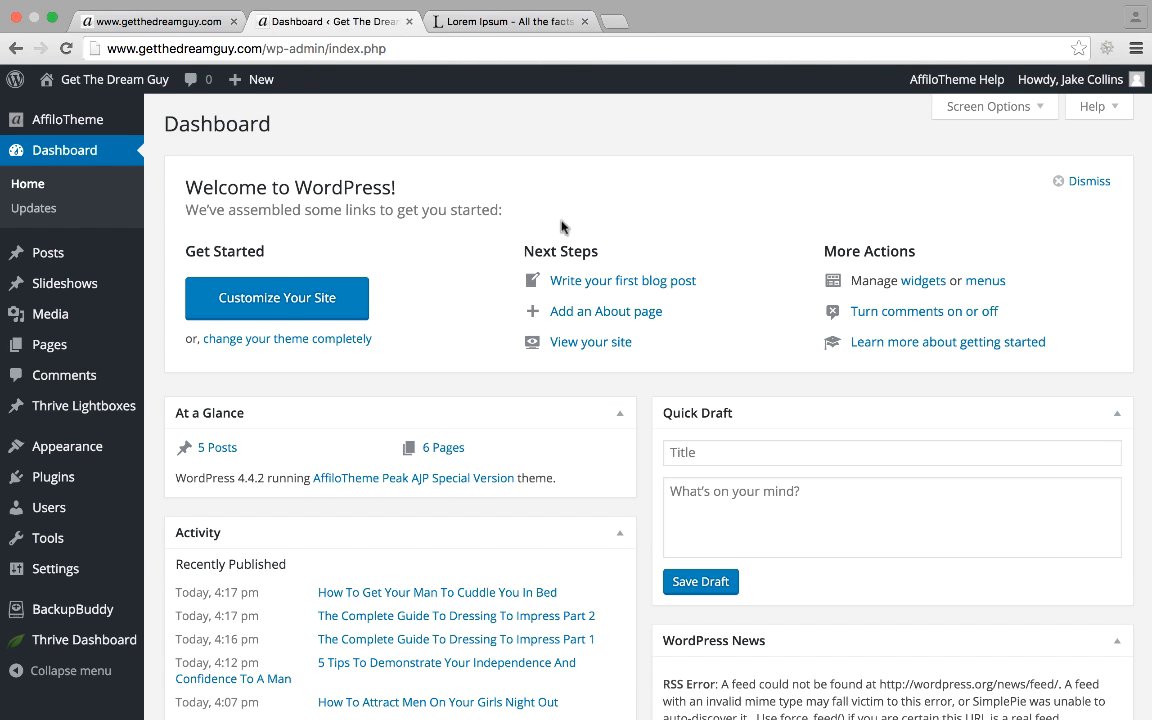
mouse_move(85, 122)
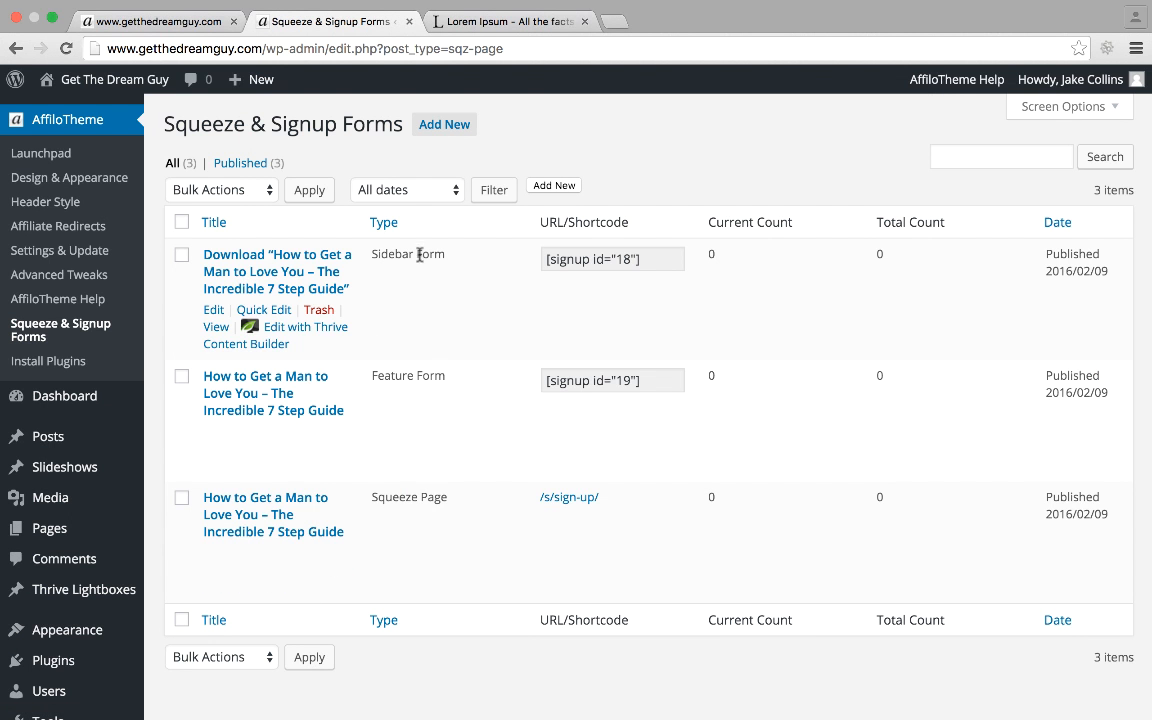
Look at the site's home page, and copy the Feature Form's shortcode [signup id="19"] from the signup forms list.
click(192, 21)
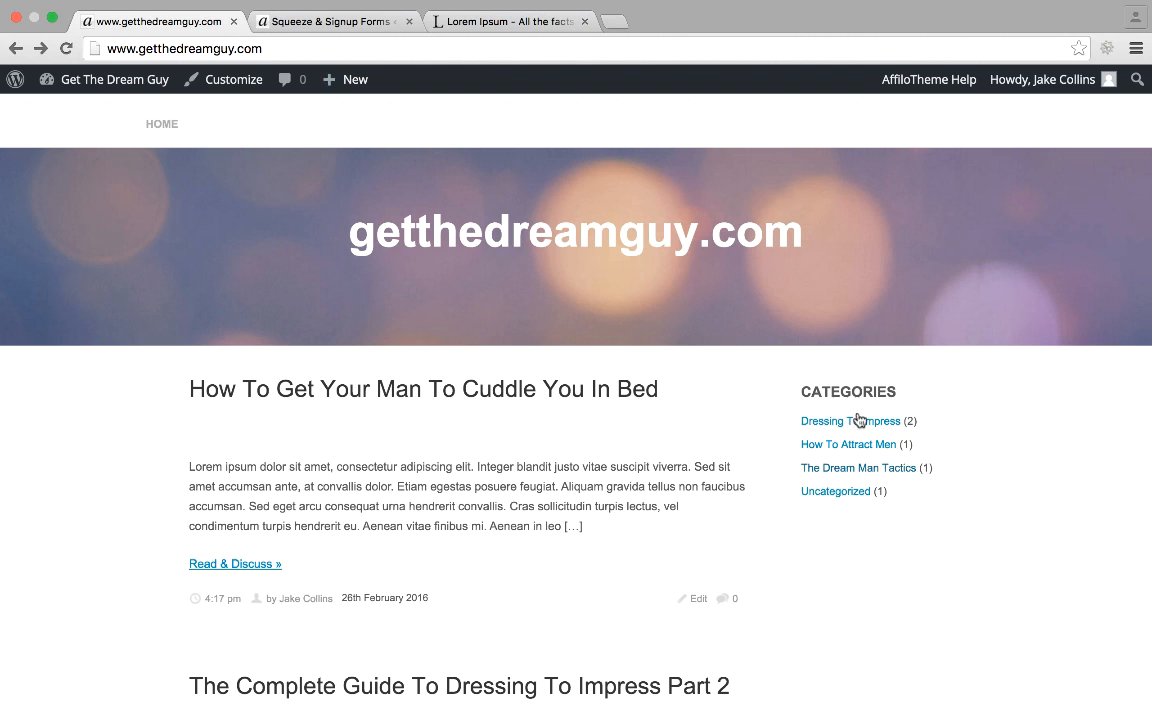
click(330, 21)
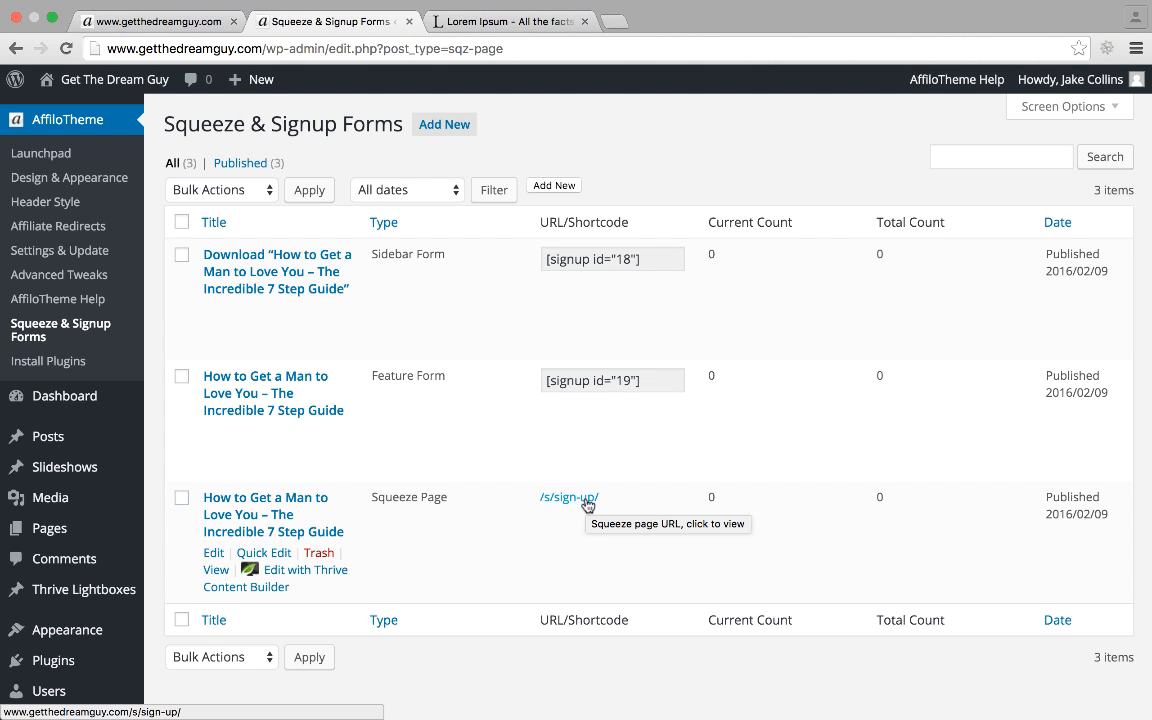
click(580, 391)
key(super+c)
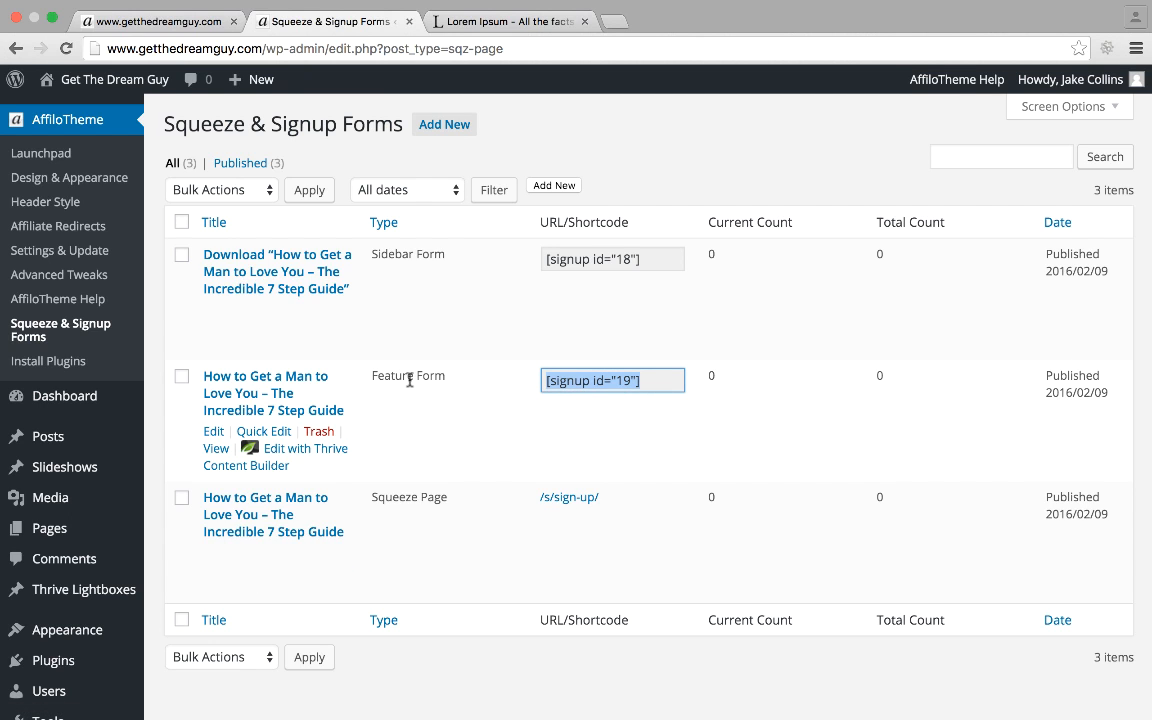
Add the copied Feature Form shortcode at the end of the post "How To Get Your Man To Cuddle You In Bed" and update the post.
click(95, 432)
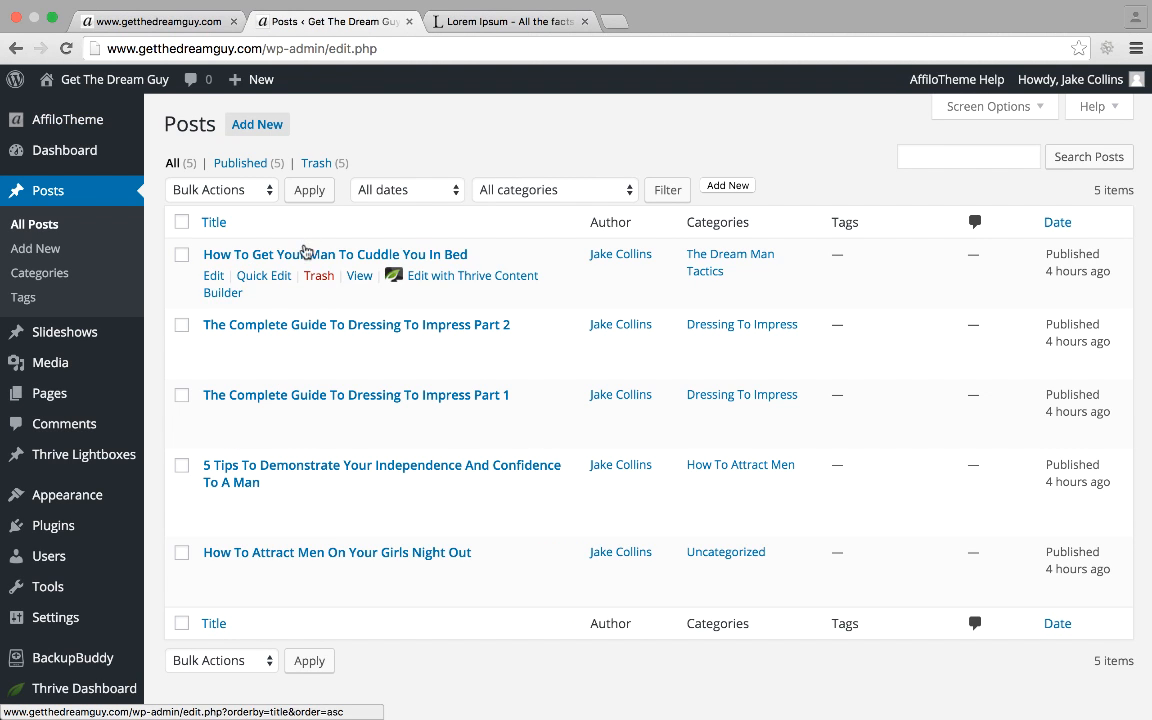
click(308, 256)
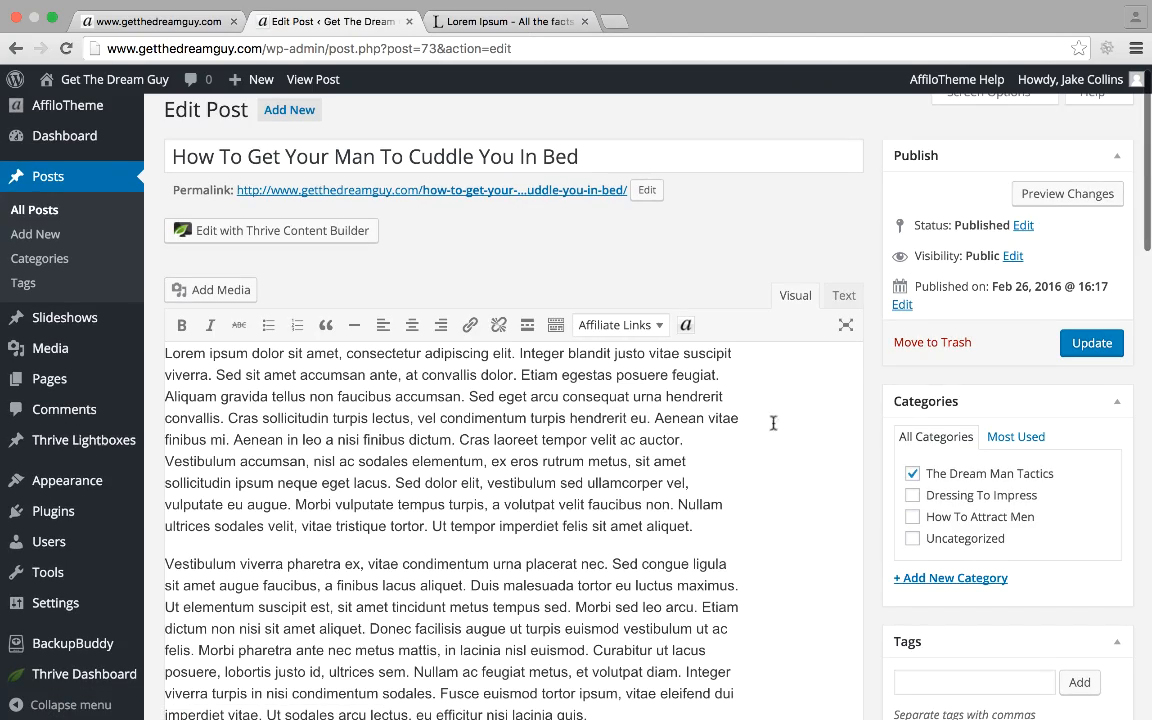
click(844, 295)
scroll(658, 515, down, 10)
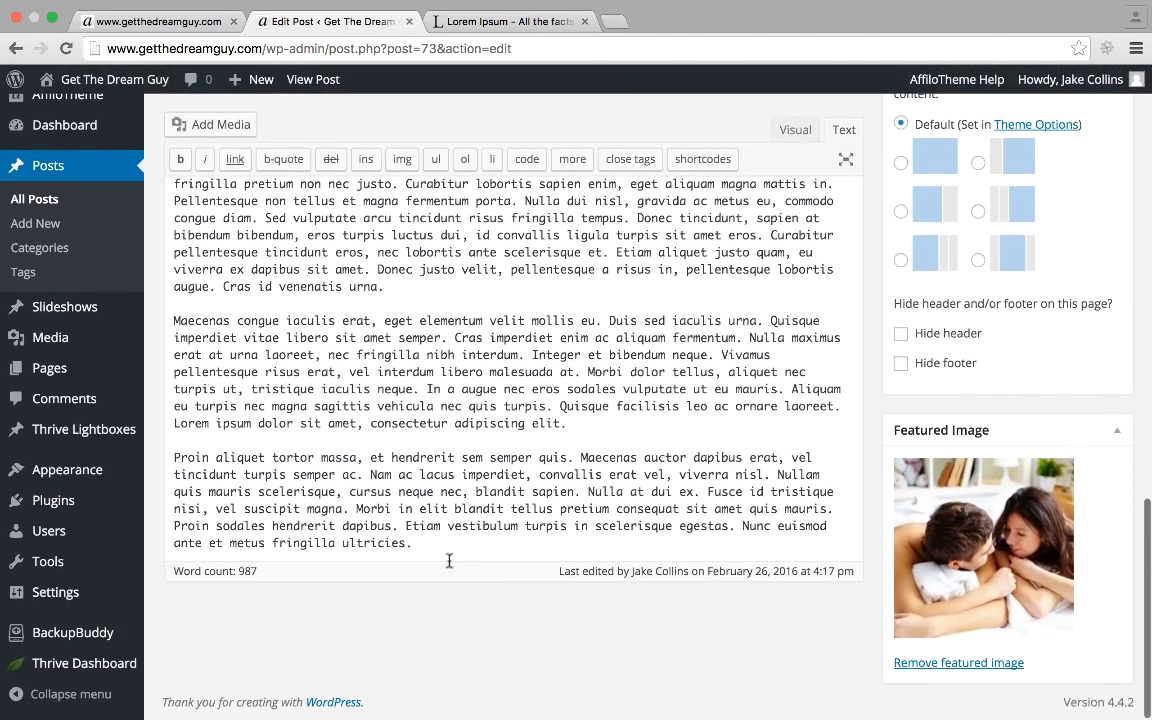
click(452, 531)
key(Return)
key(Return)
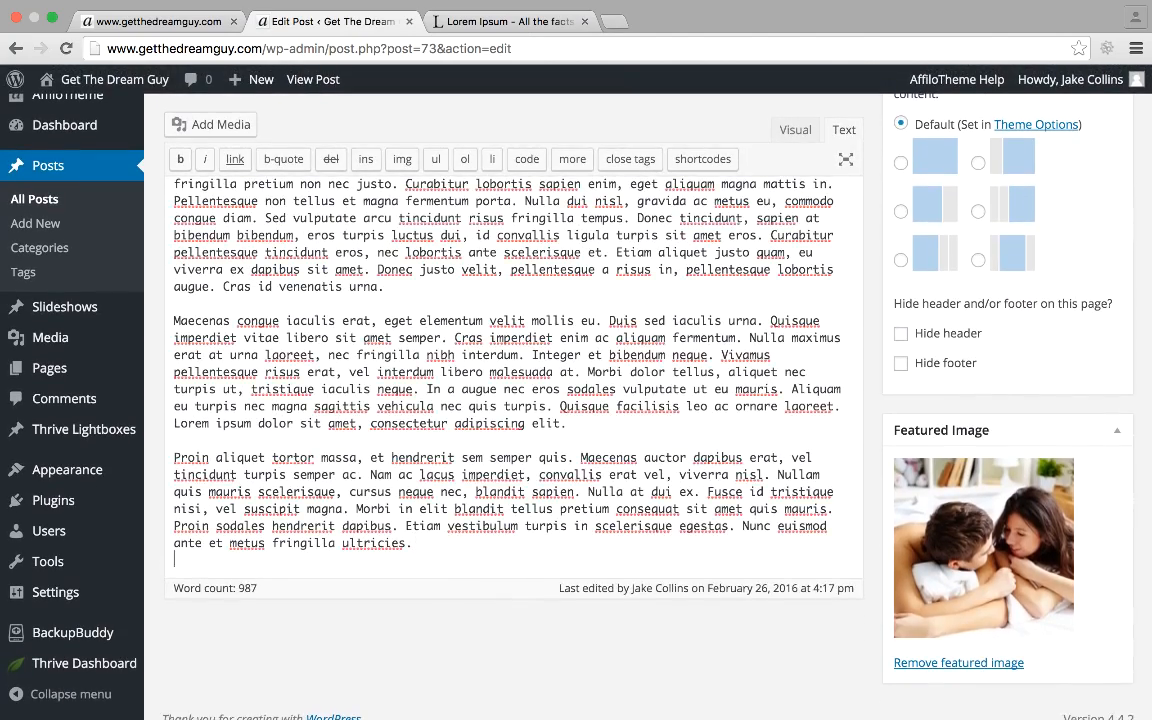
key(super+v)
scroll(965, 370, up, 5)
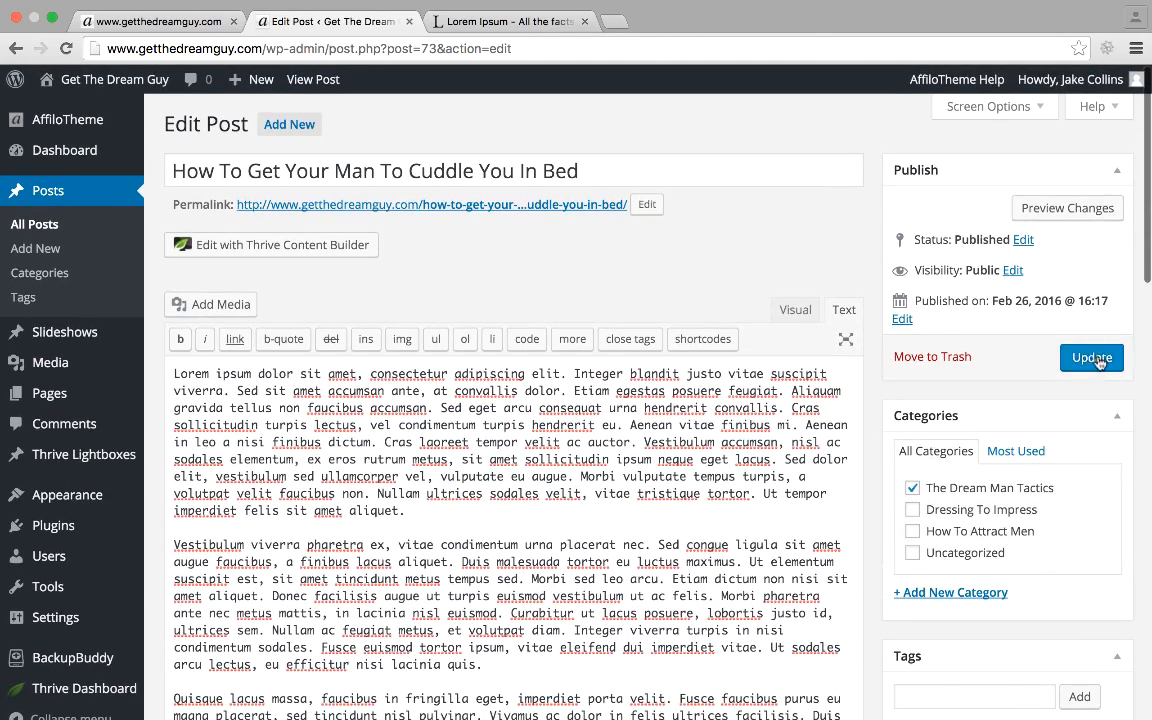
click(1098, 358)
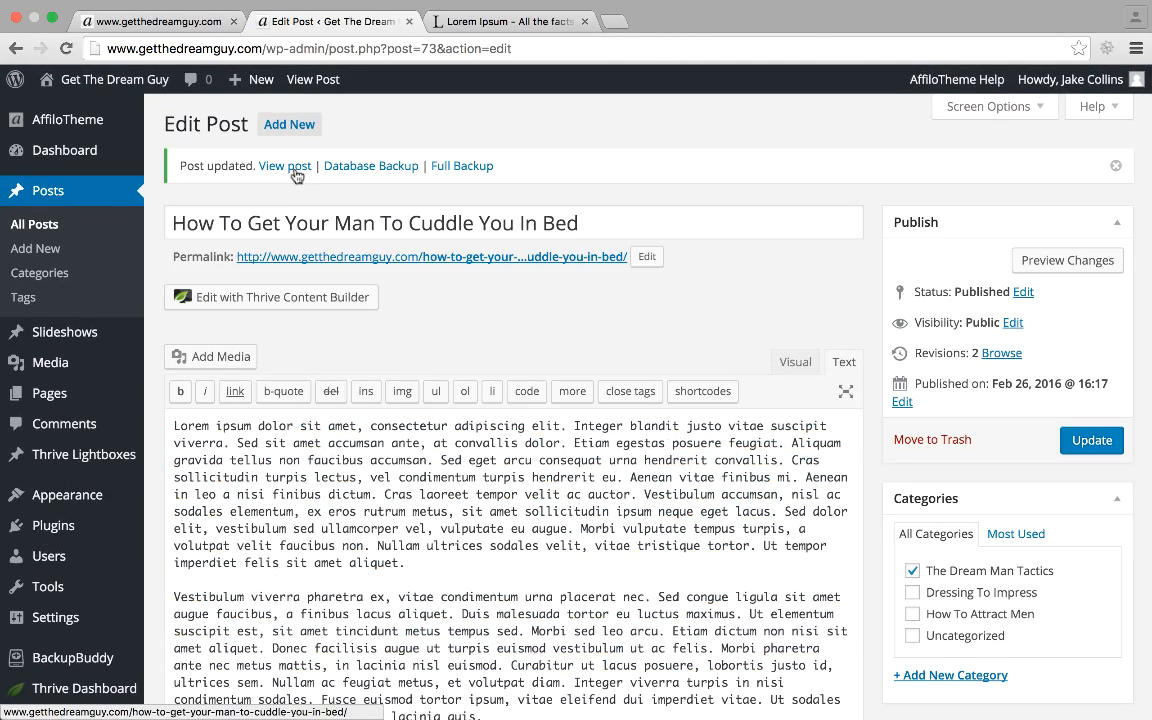
View the updated post on the site and examine the signup form at the end of its text.
click(285, 166)
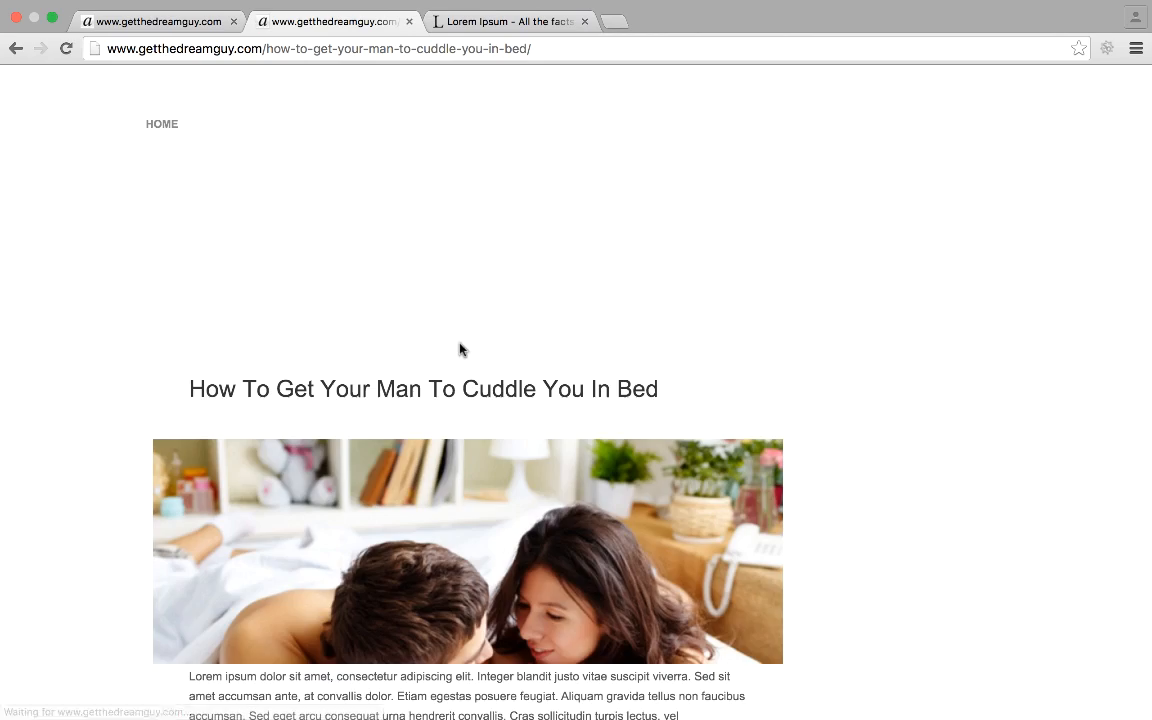
scroll(459, 348, down, 10)
scroll(459, 348, down, 8)
scroll(459, 348, up, 3)
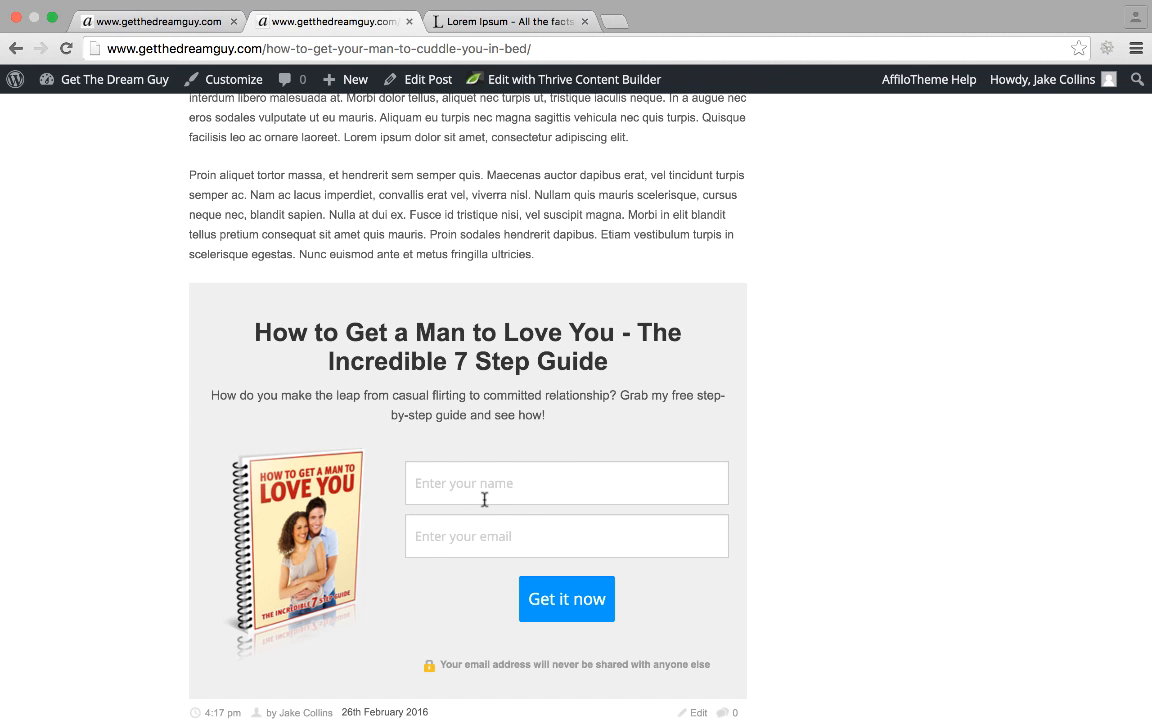
scroll(503, 548, up, 5)
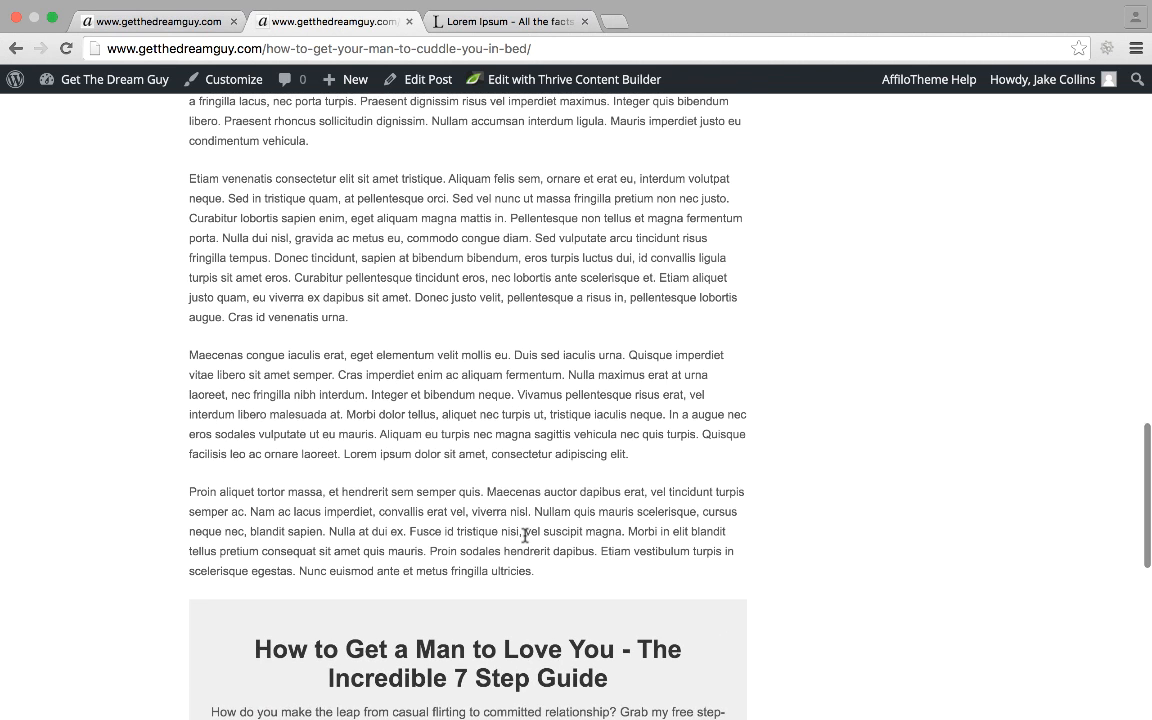
scroll(525, 535, up, 10)
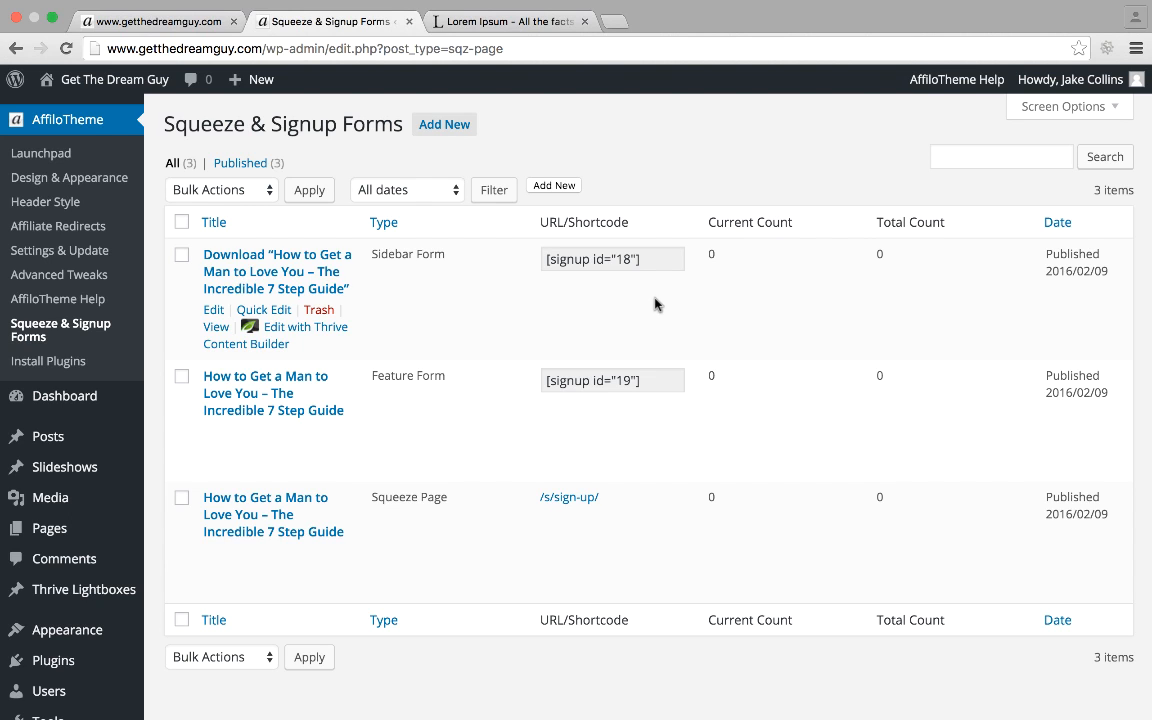
Open the "How to Get a Man to Love You" Feature Form for editing and try out several of its layout options.
click(273, 384)
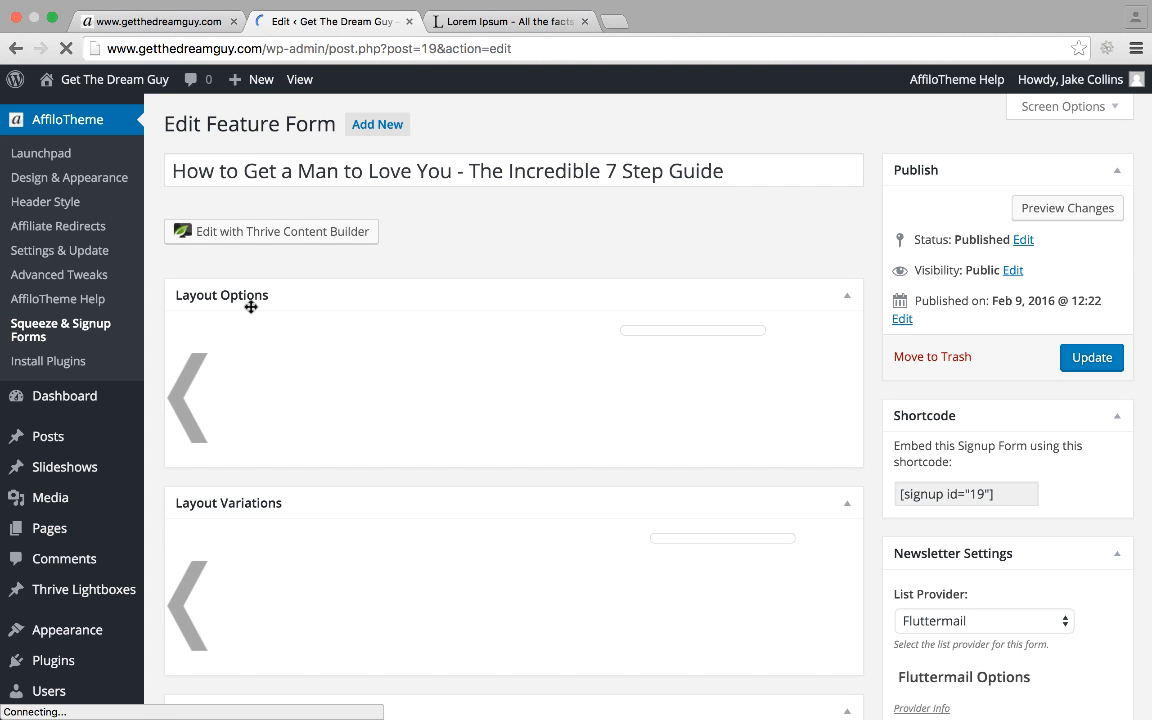
scroll(344, 540, down, 5)
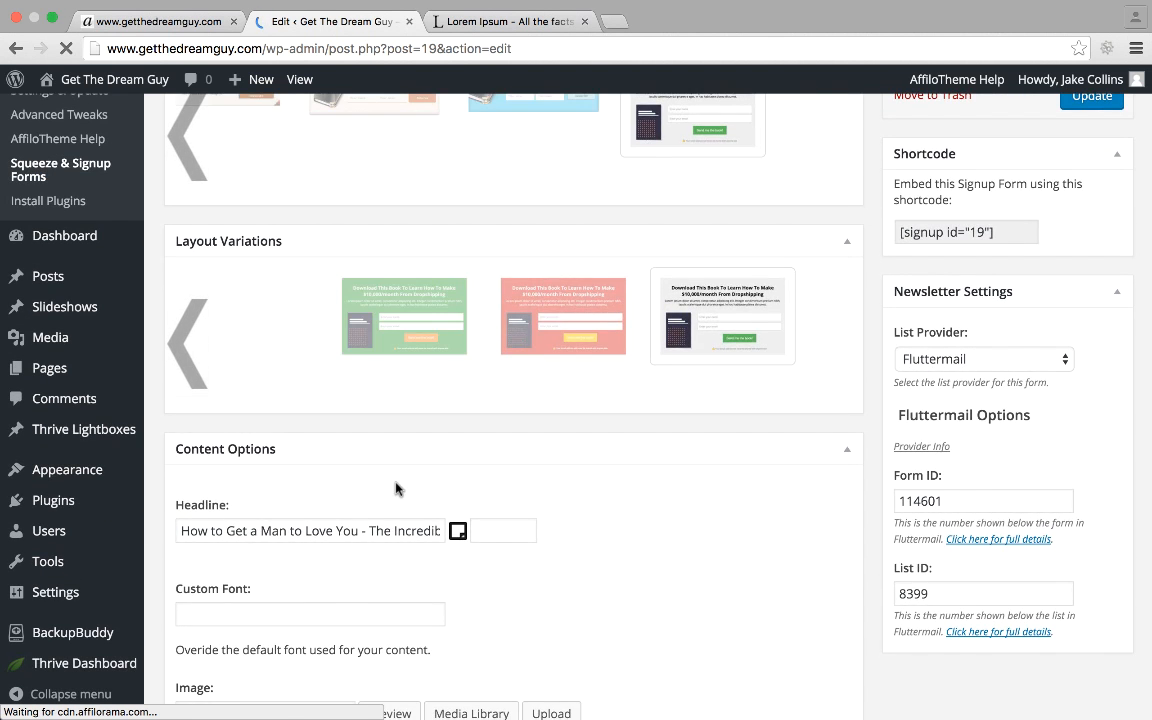
scroll(396, 488, down, 5)
scroll(564, 460, up, 5)
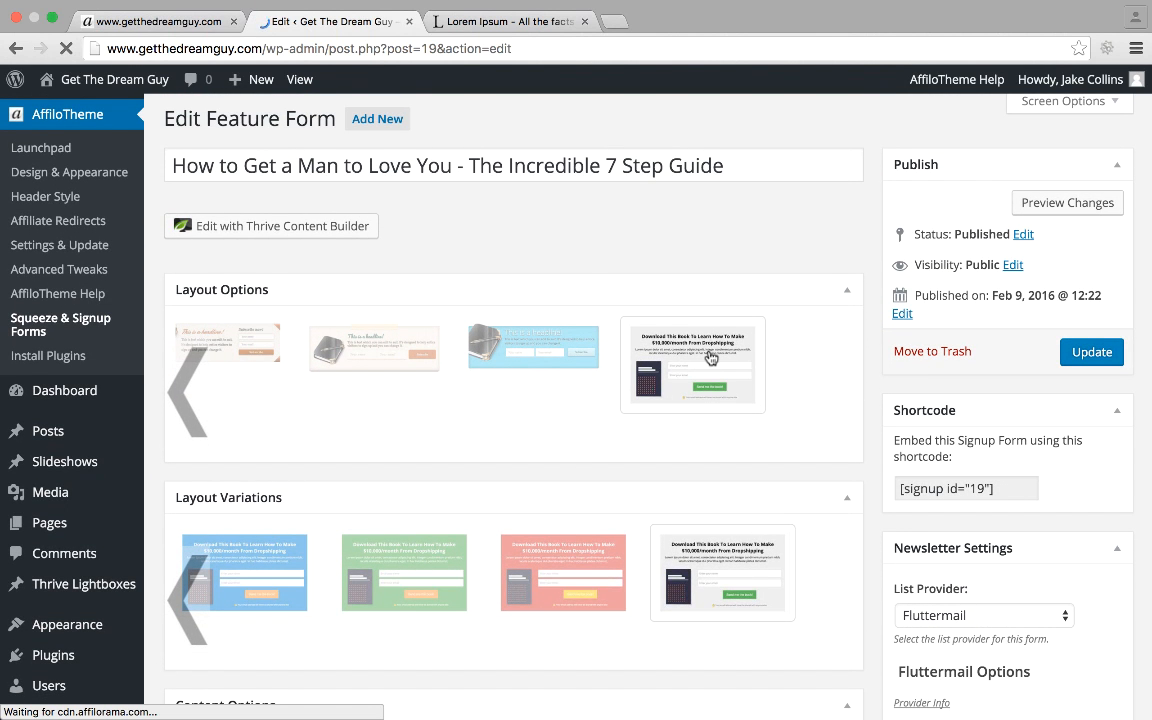
click(545, 344)
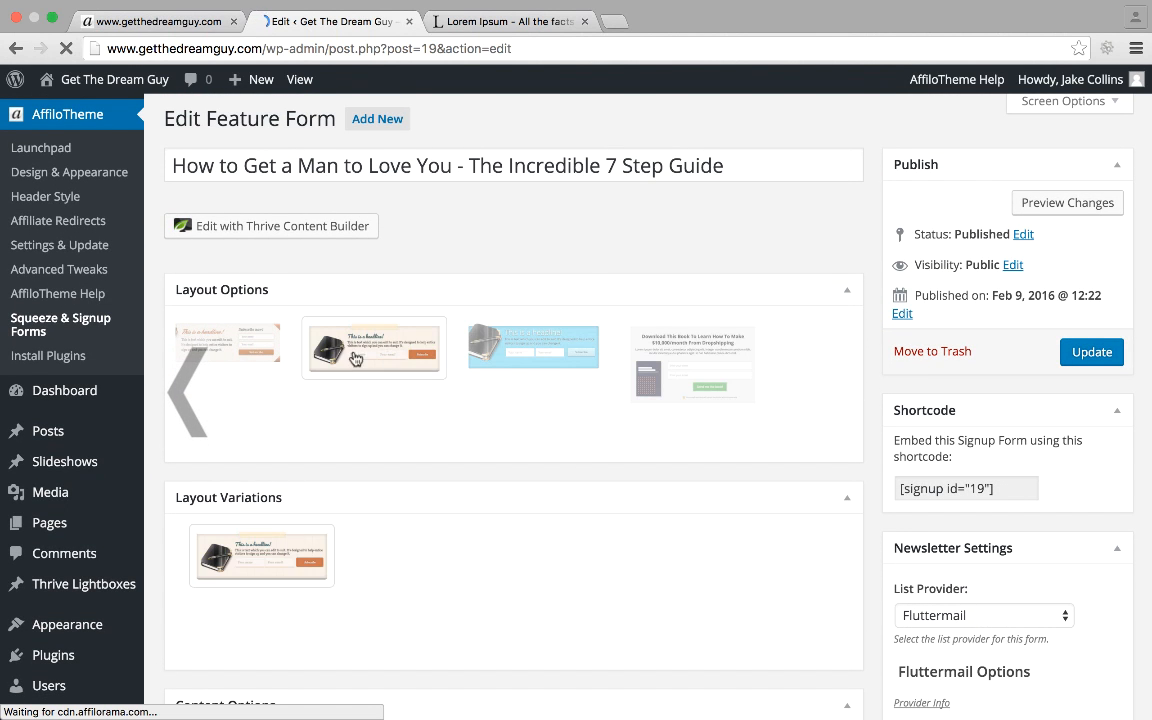
click(711, 405)
scroll(711, 407, down, 3)
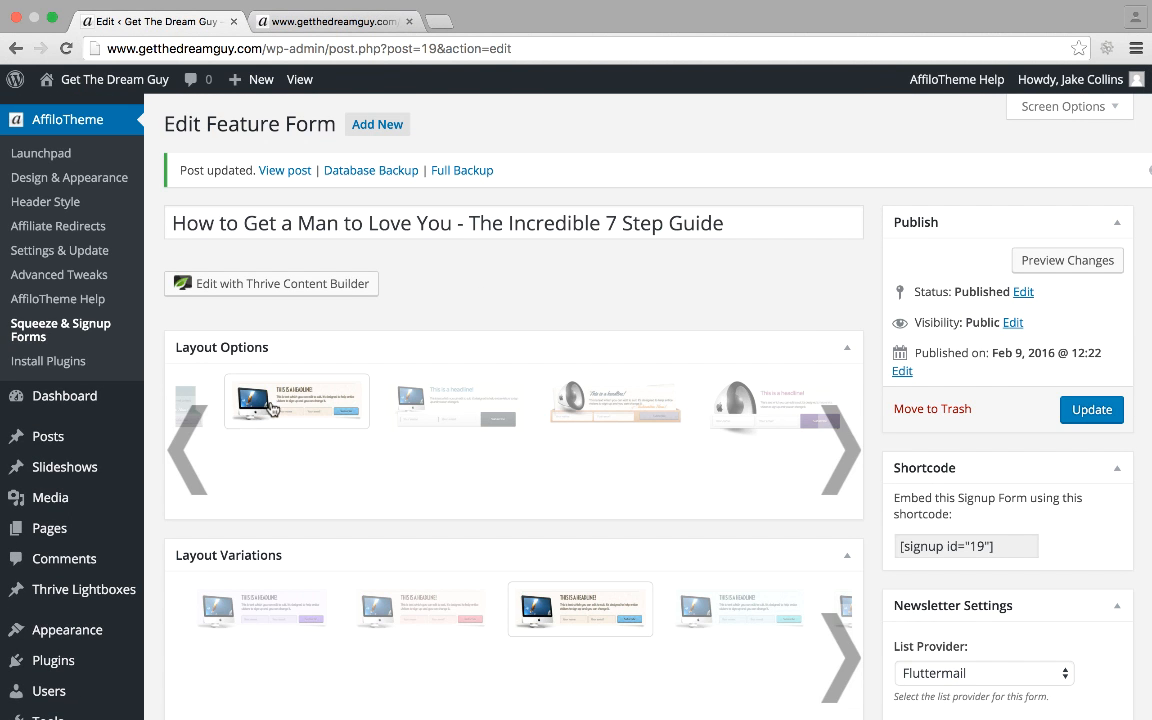
Look through the Feature Form's content options and check the form on the site's post page.
scroll(316, 404, down, 10)
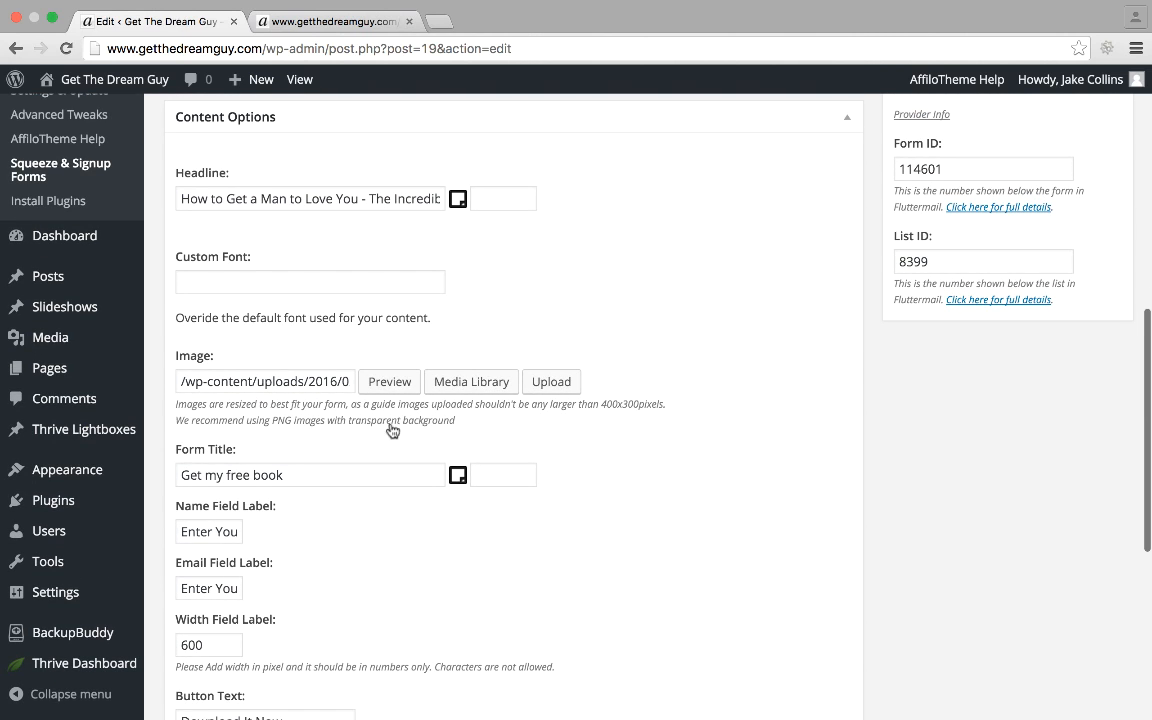
scroll(334, 500, down, 3)
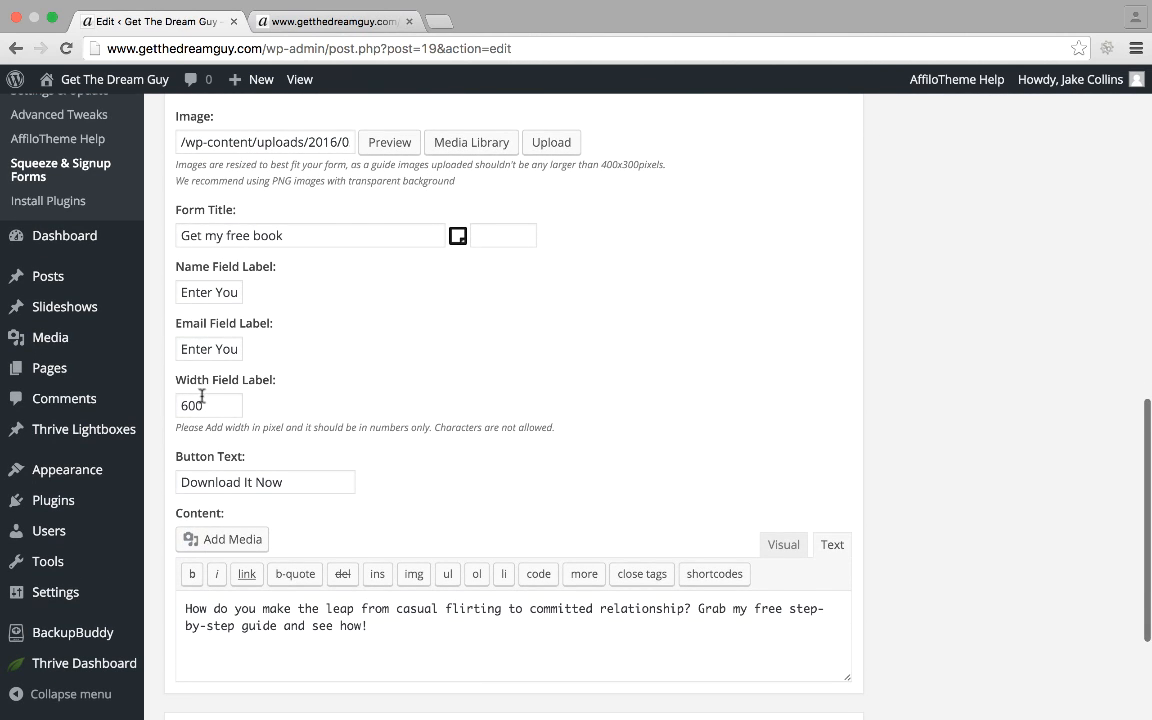
scroll(437, 337, up, 3)
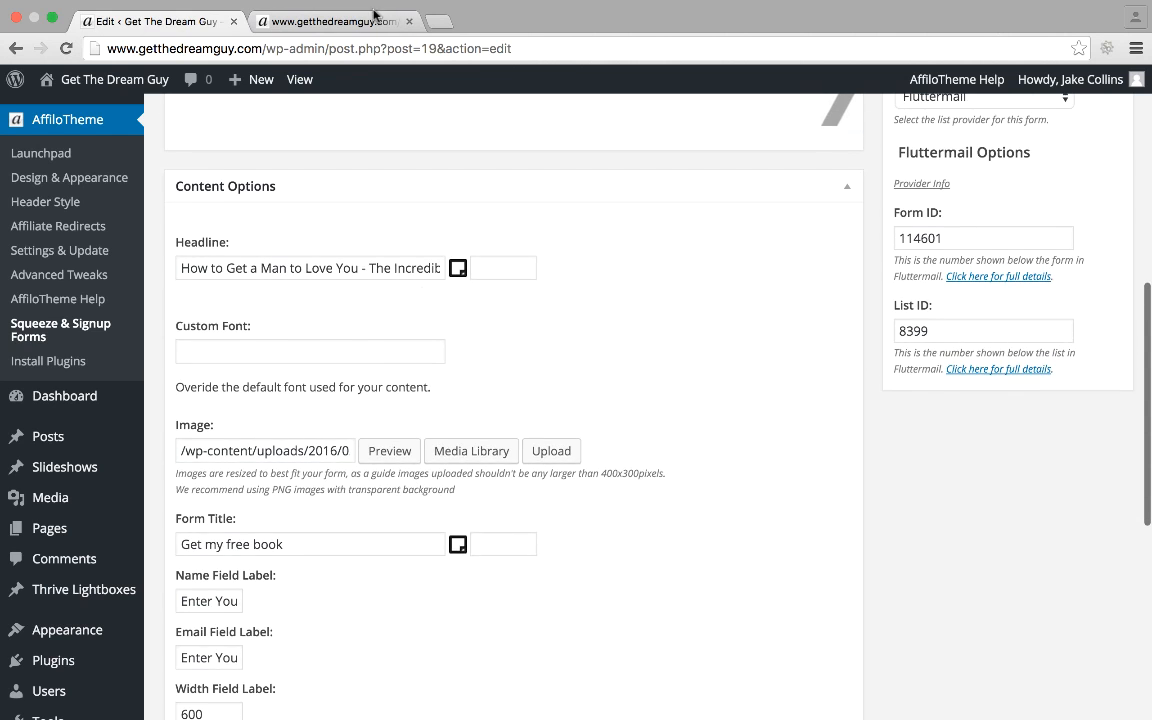
click(338, 15)
scroll(387, 204, down, 5)
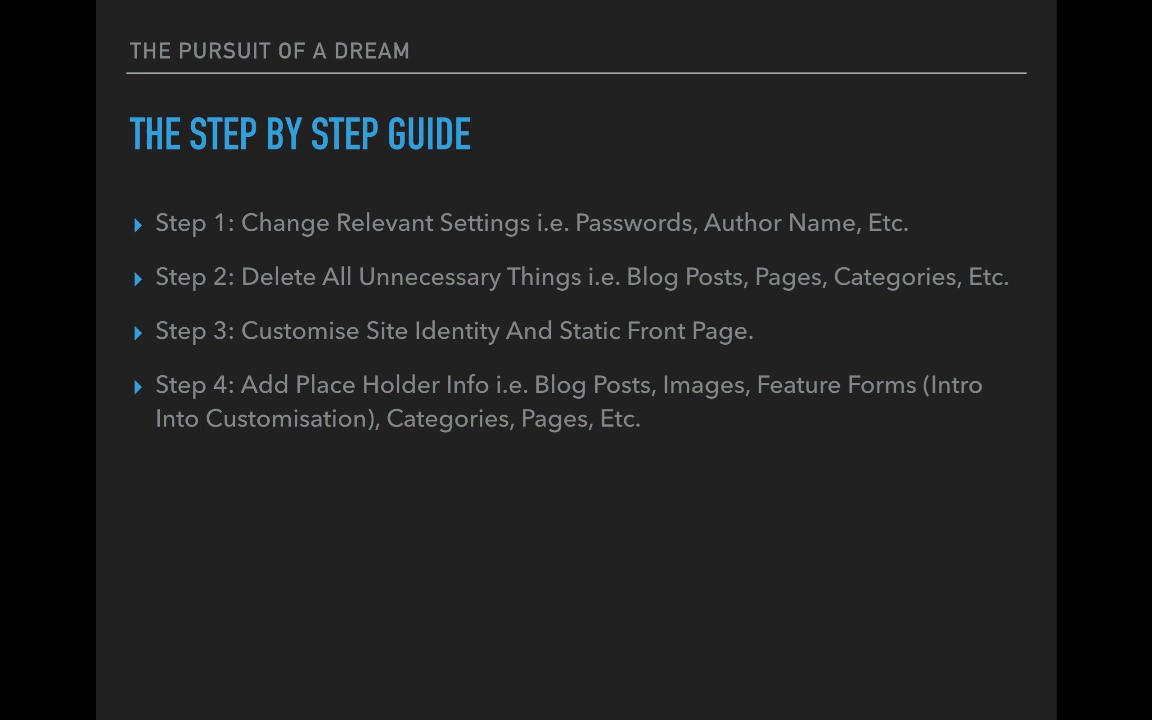
key(Right)
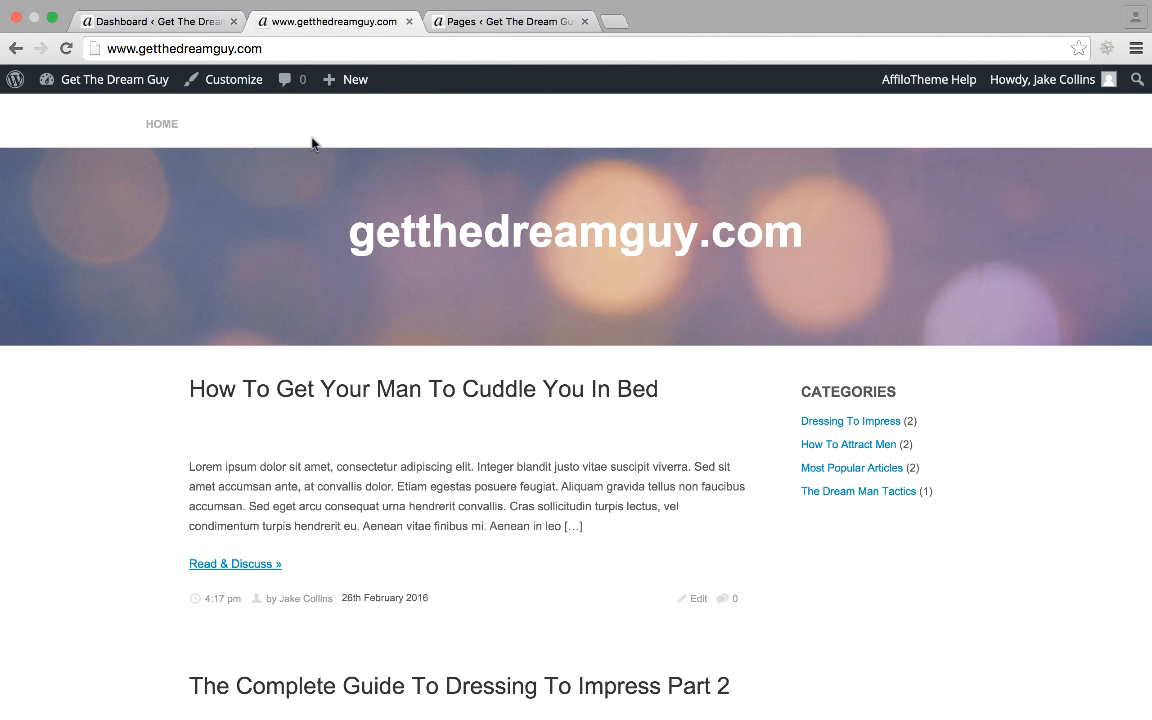
Open the site's menu editor from the dashboard and add the Most Popular Articles category to the Main menu.
click(190, 30)
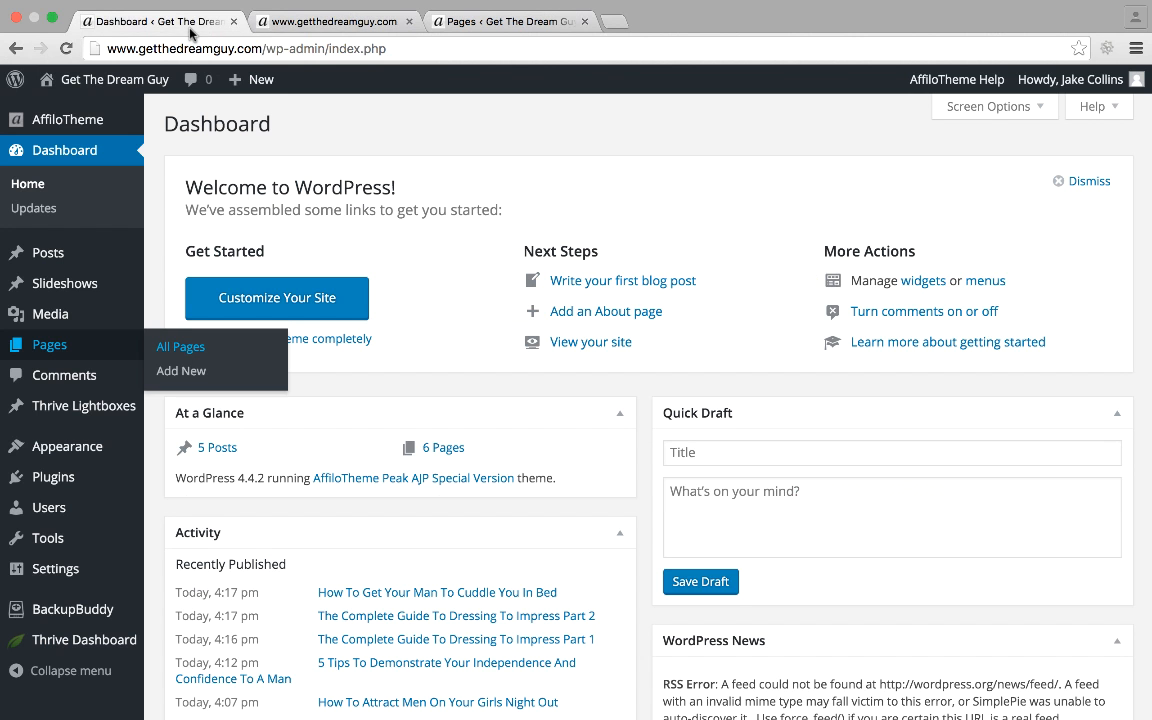
mouse_move(20, 447)
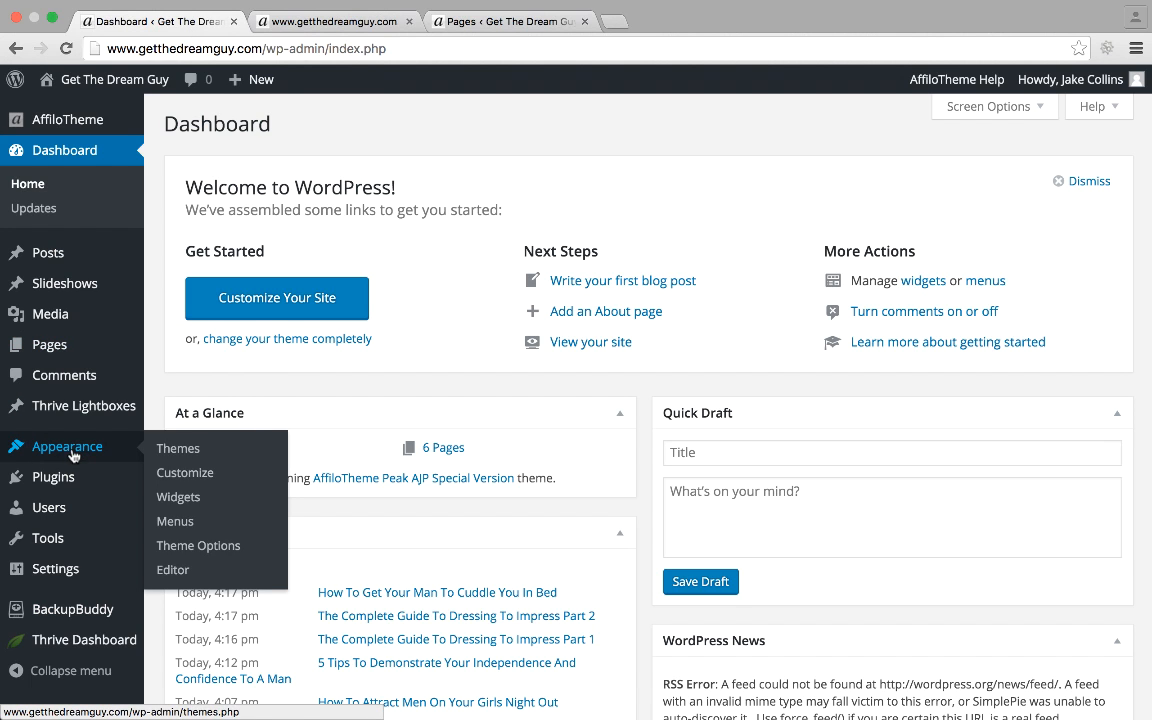
click(185, 522)
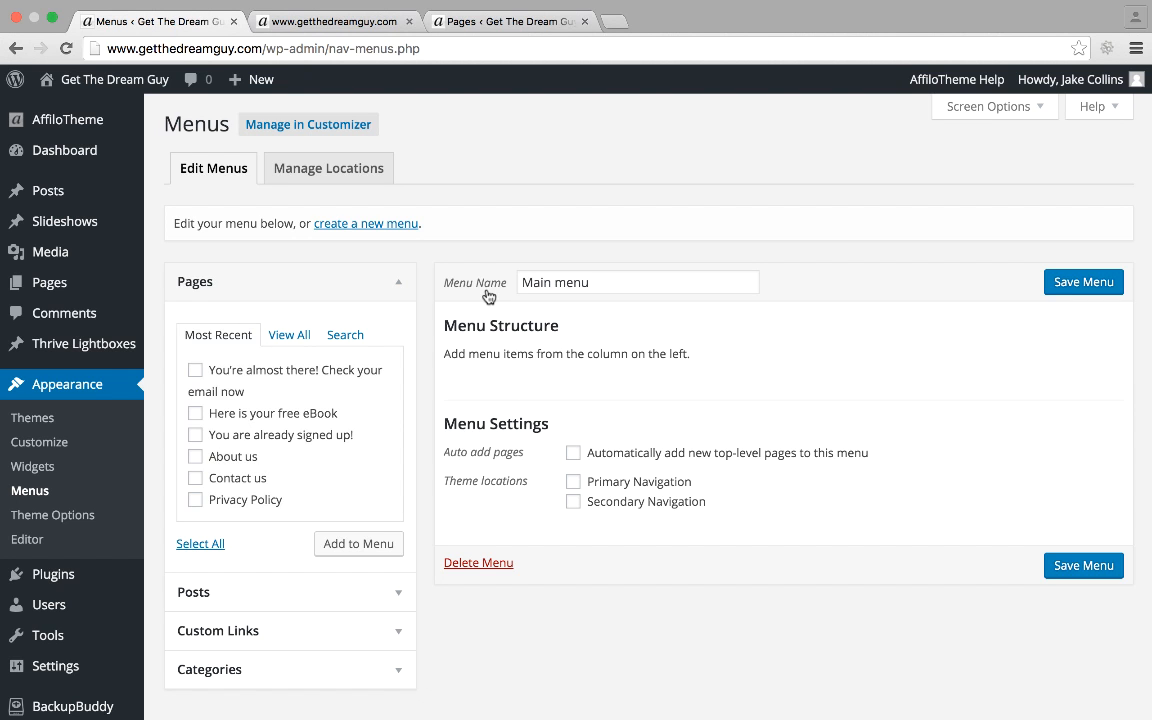
scroll(412, 370, down, 2)
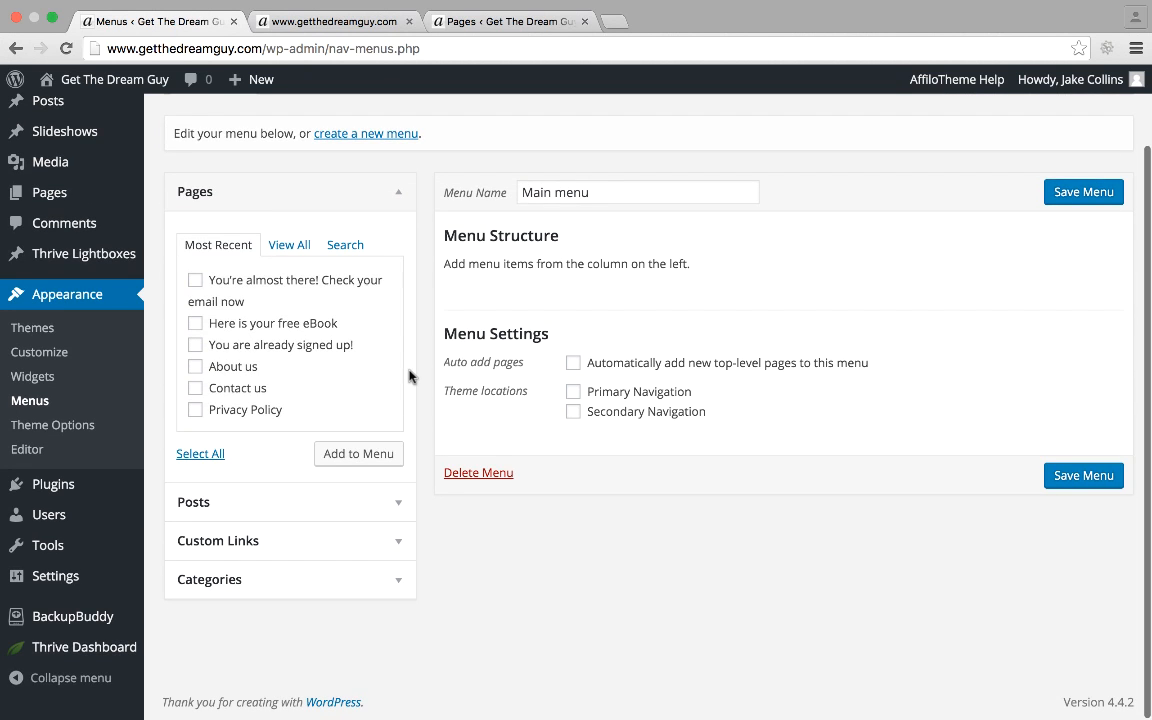
click(200, 508)
click(274, 543)
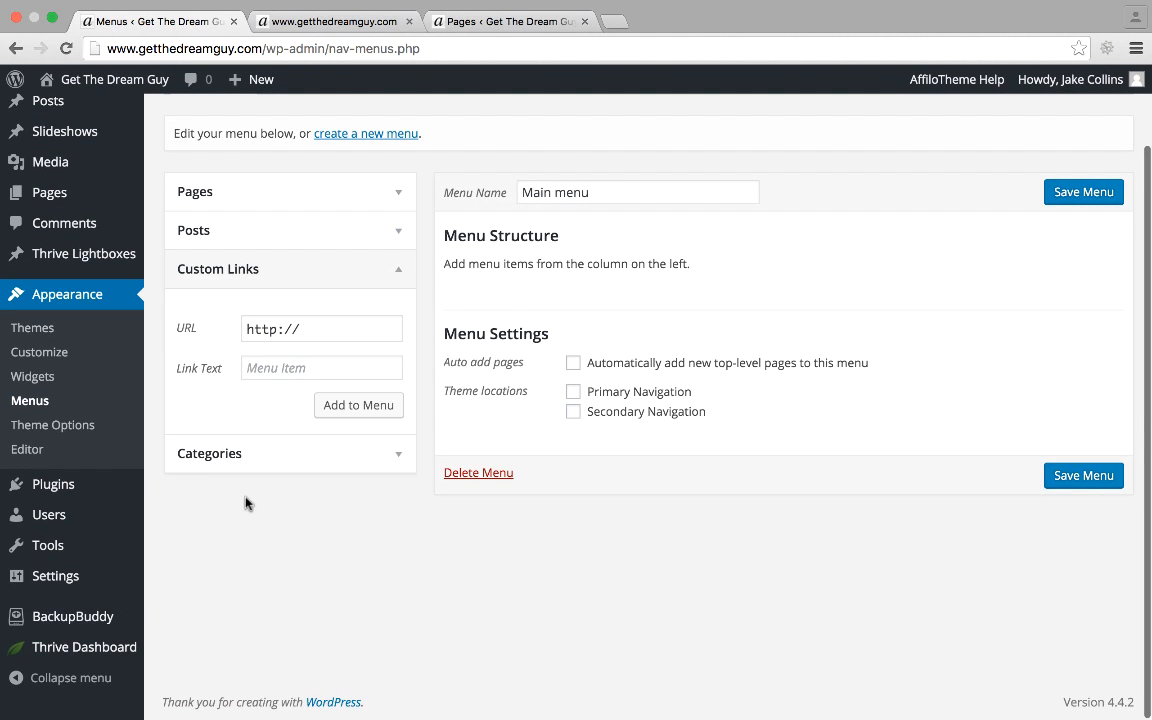
click(233, 455)
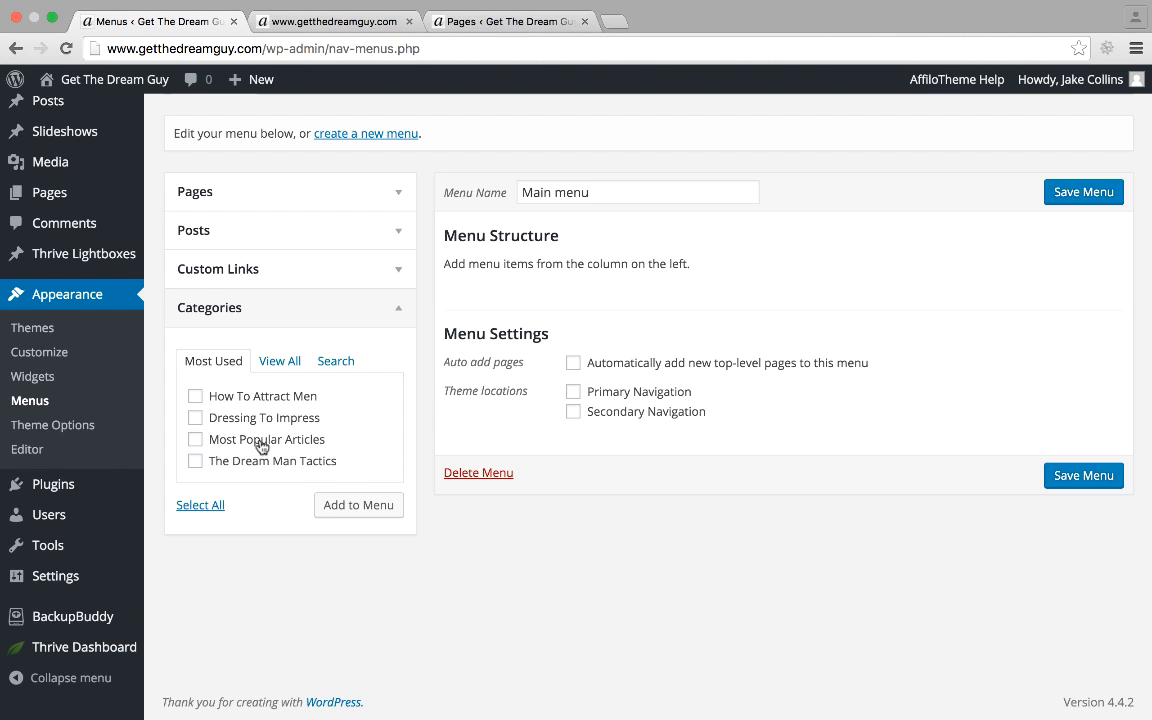
click(259, 443)
click(355, 506)
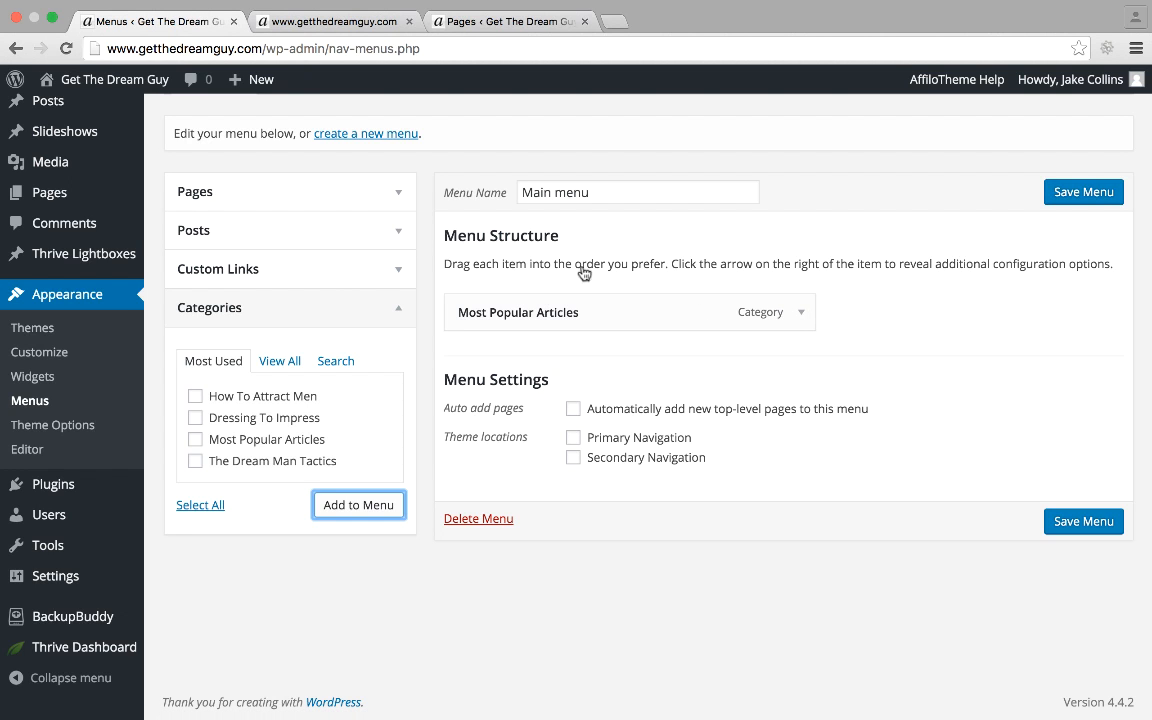
Add the About us and Contact us pages to the Main menu and save the menu.
click(245, 188)
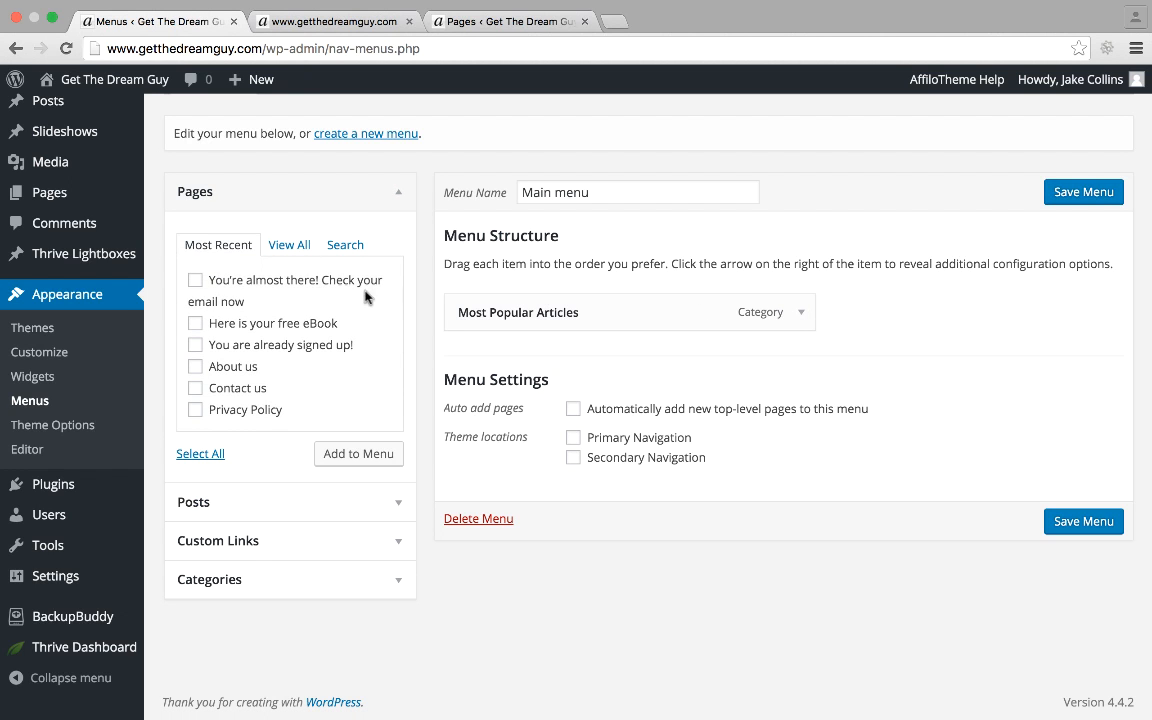
click(237, 368)
click(255, 386)
click(337, 452)
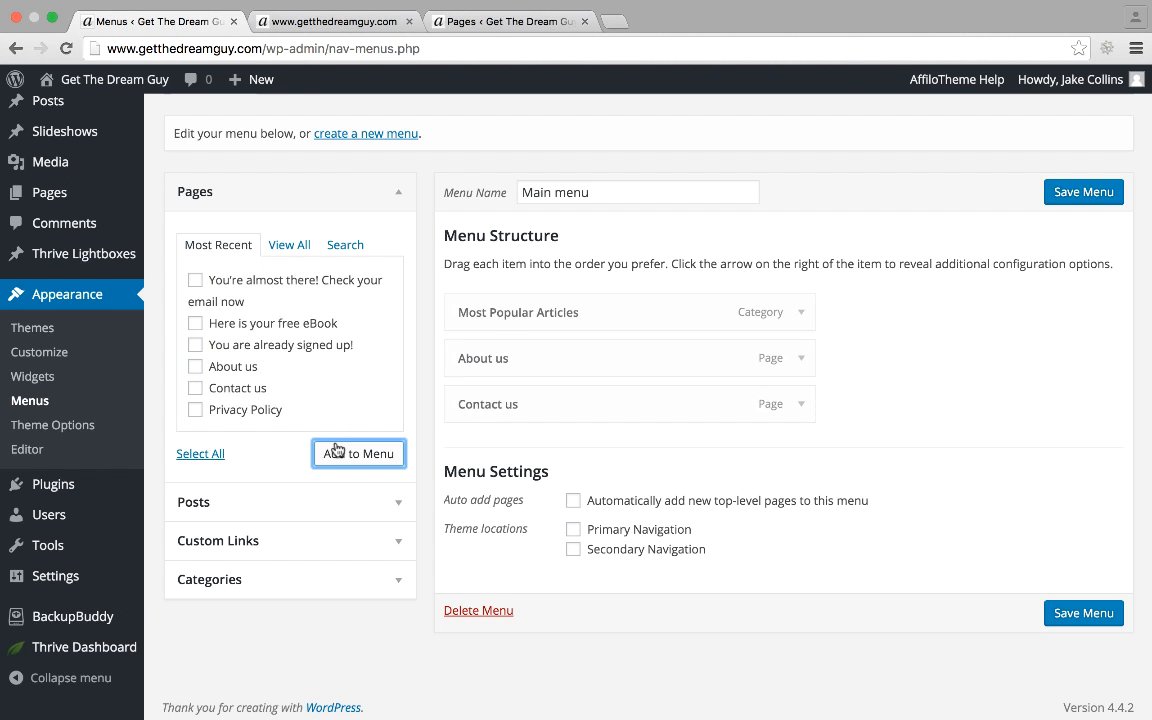
click(263, 515)
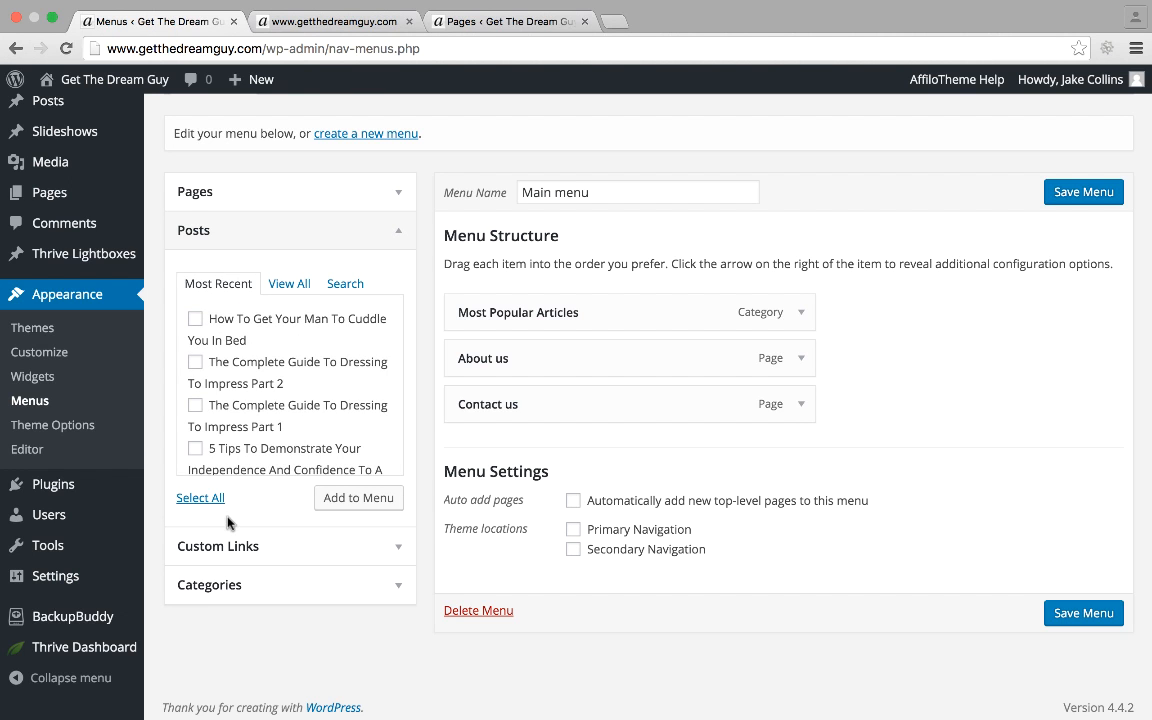
click(1099, 617)
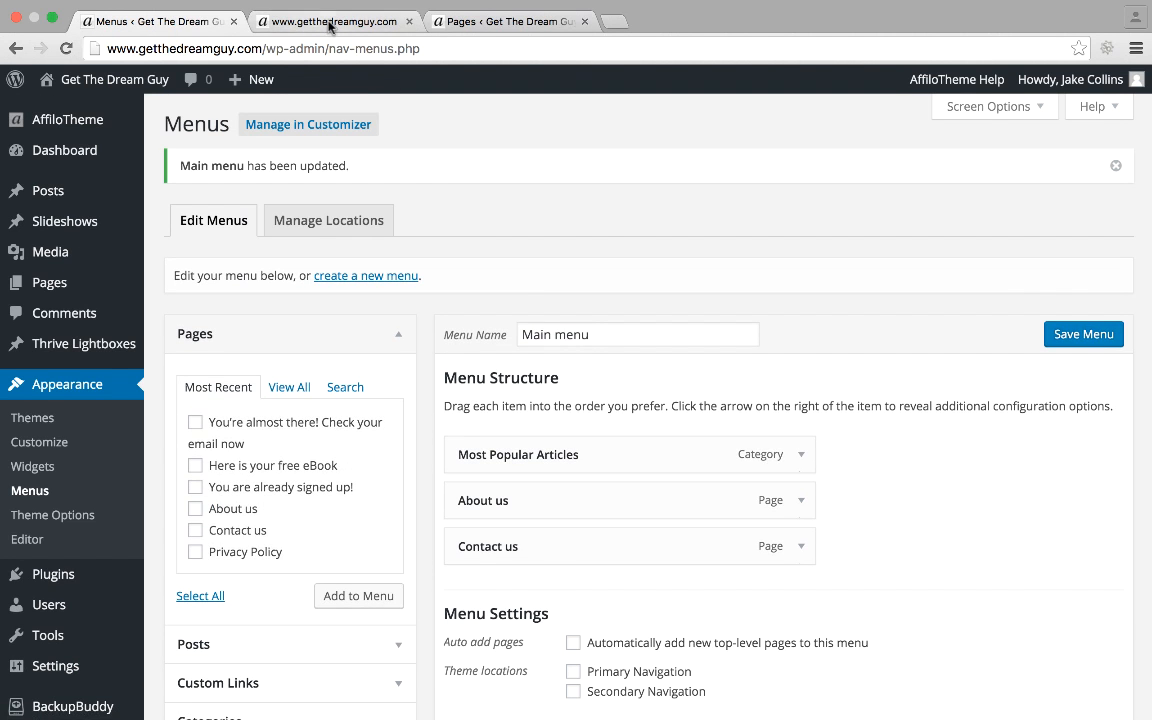
Check the Main menu on the site's refreshed home page and return to the menu editor.
click(340, 21)
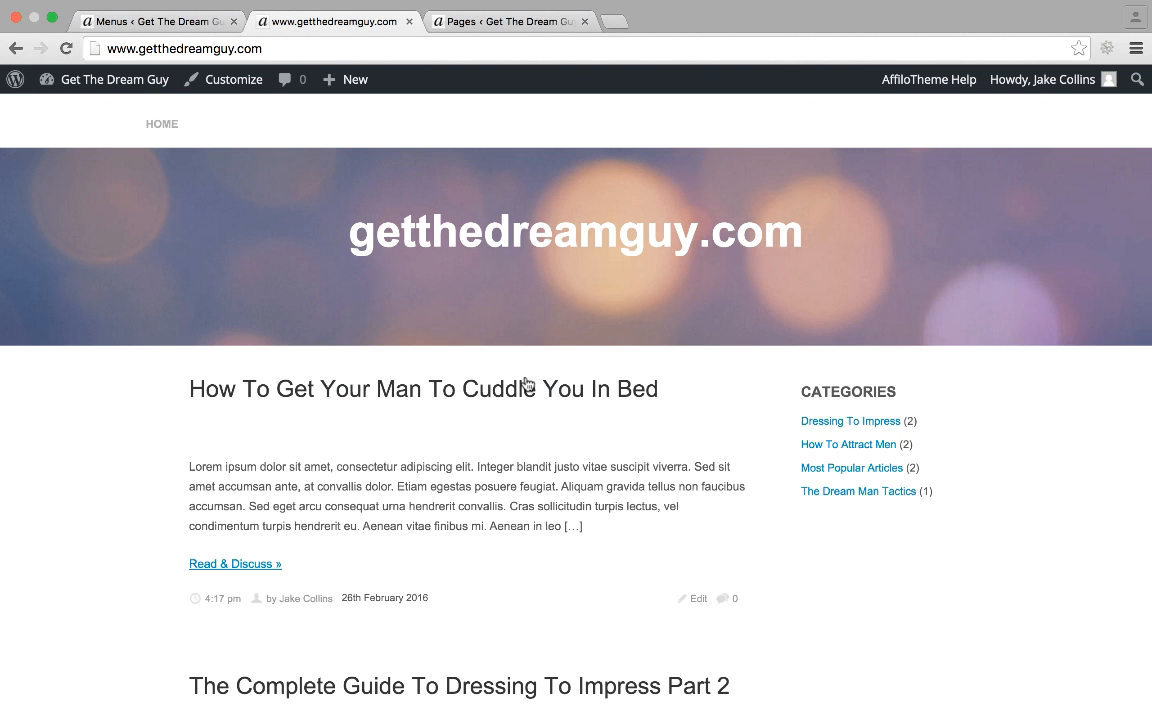
click(527, 385)
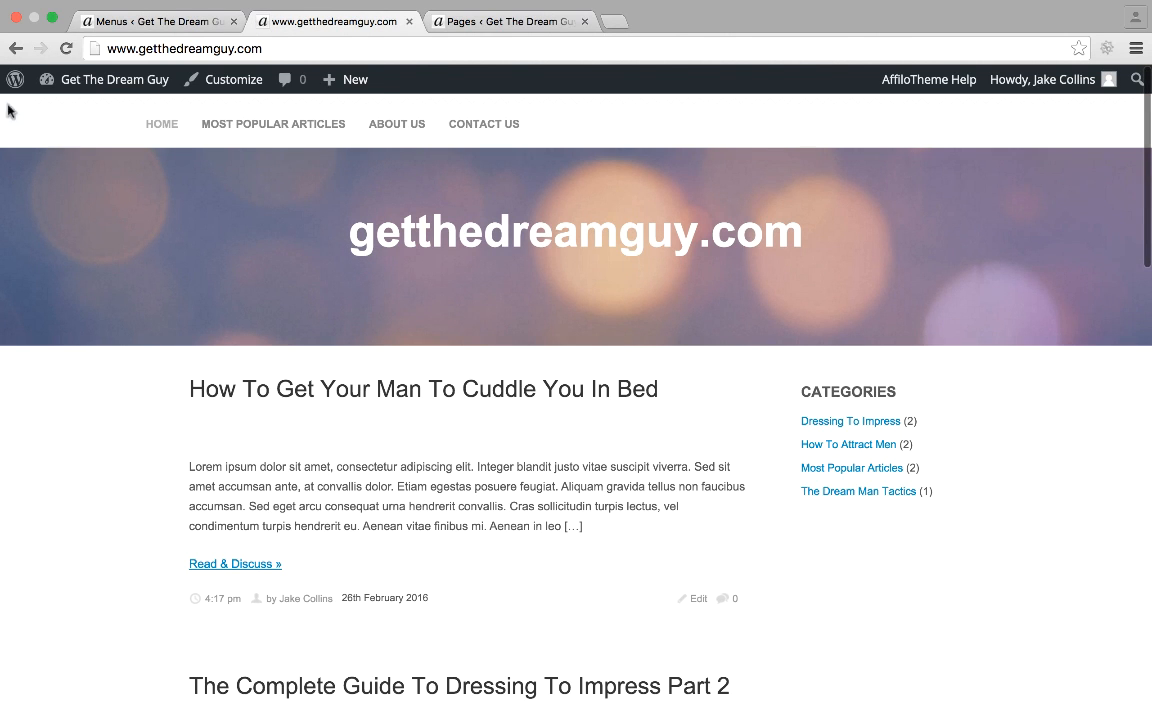
click(131, 21)
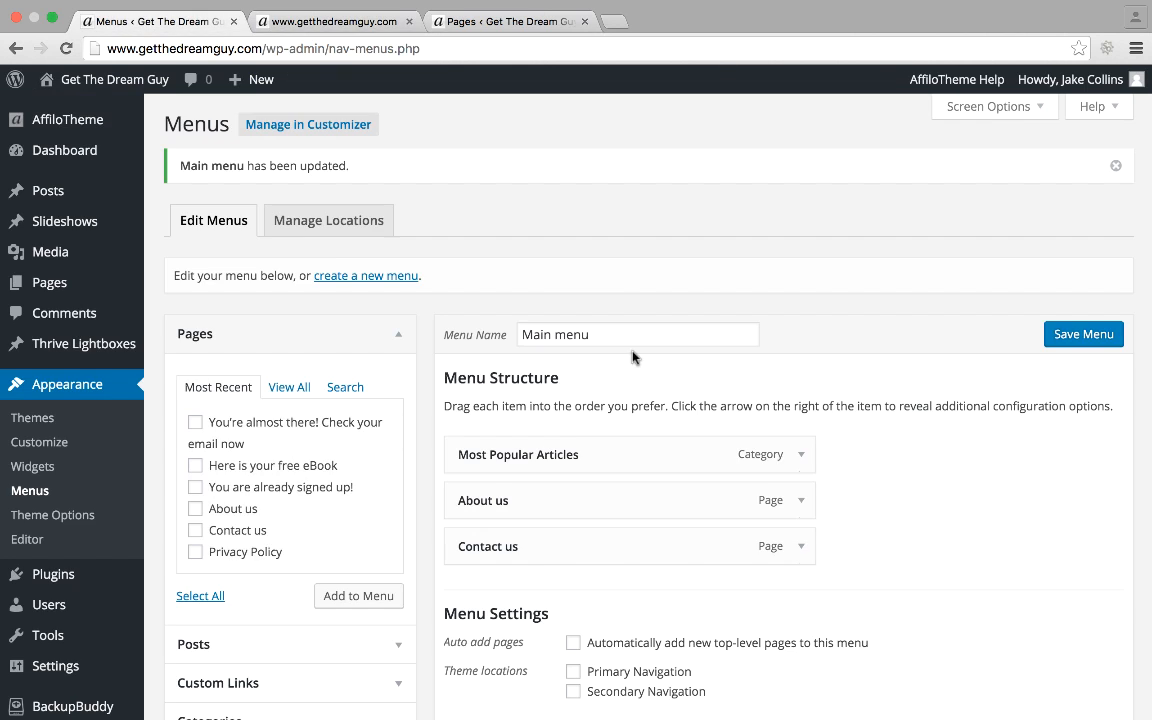
Reorder the Main menu as About us, Most Popular Articles, Contact us, save it and check it on the home page.
scroll(615, 497, down, 3)
mouse_move(607, 347)
mouse_down()
mouse_move(699, 419)
mouse_move(597, 352)
mouse_up()
drag(594, 424, 594, 383)
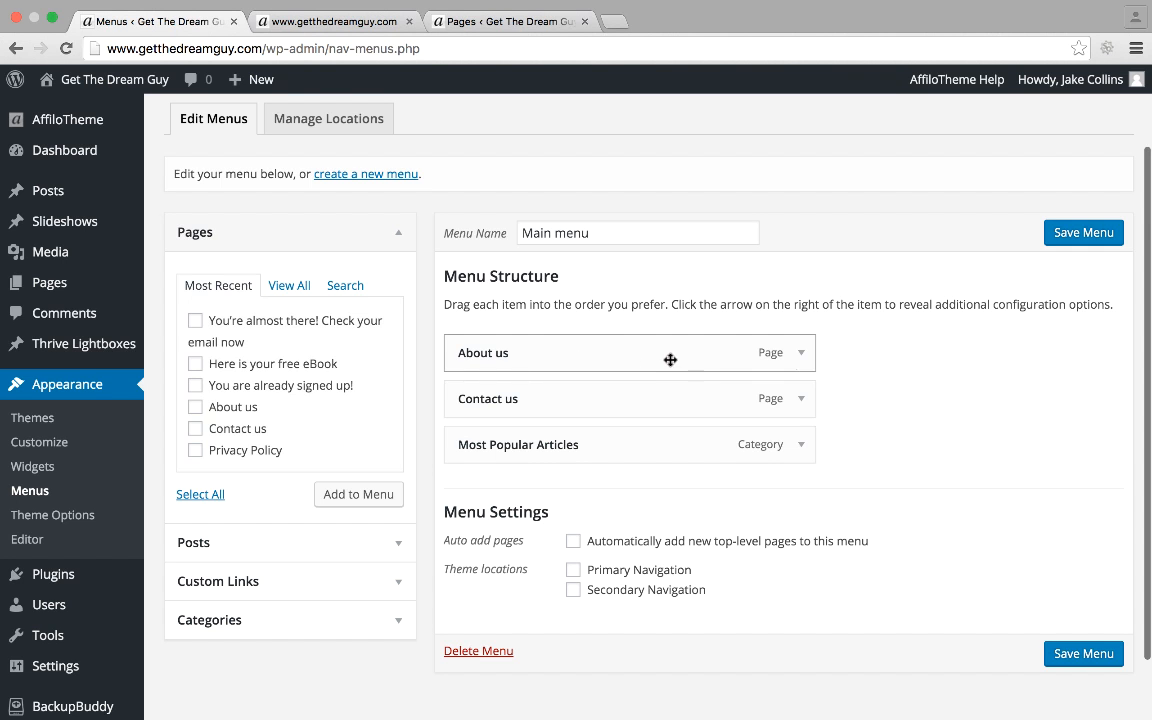
drag(620, 406, 620, 452)
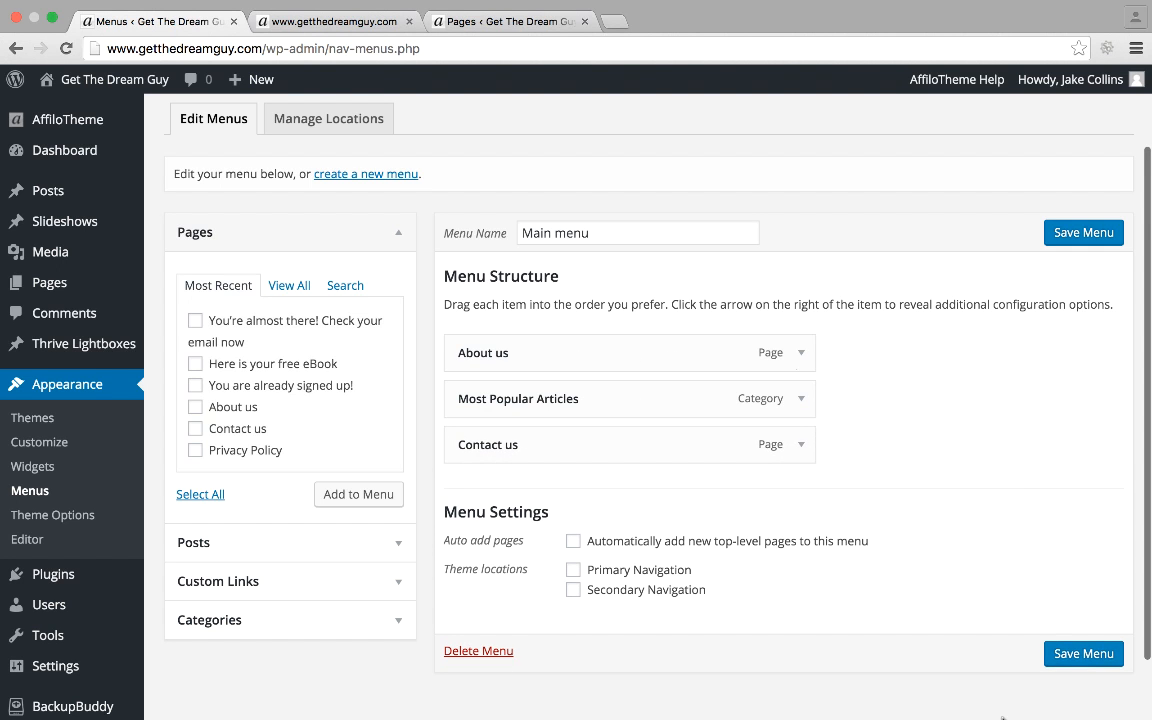
click(1090, 655)
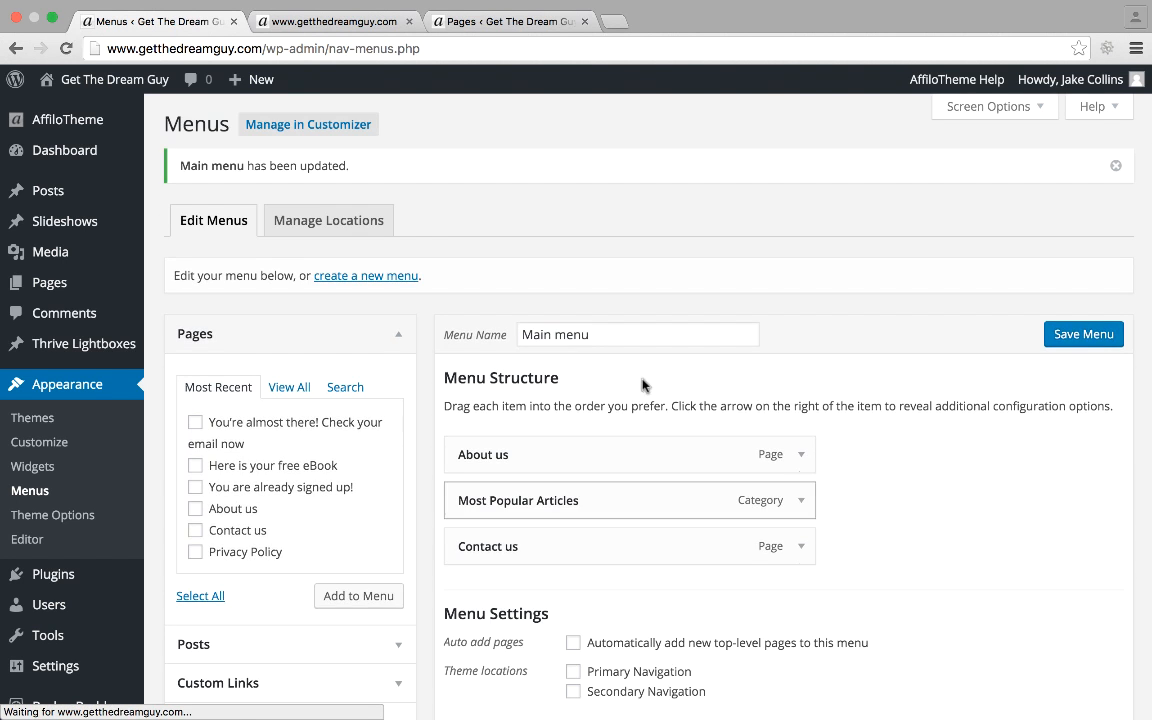
click(320, 21)
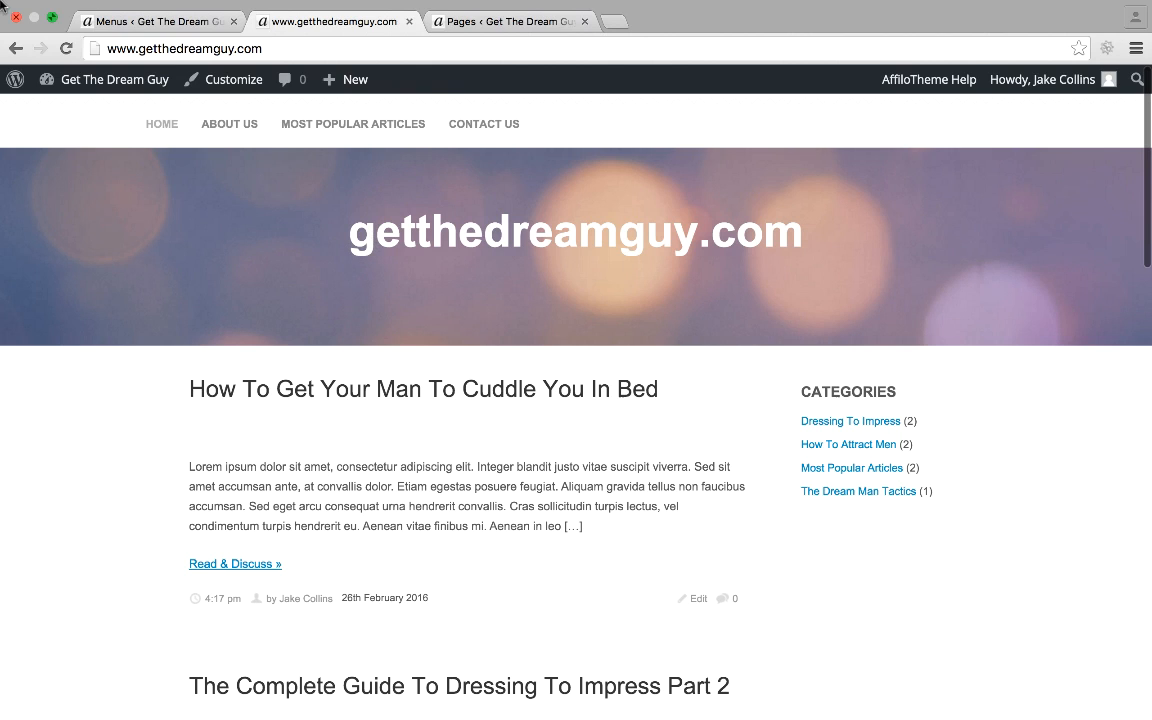
Open the Squeeze & Signup Forms list in a new browser tab and copy the Squeeze Page's /s/sign-up/ link address.
click(87, 28)
mouse_move(82, 122)
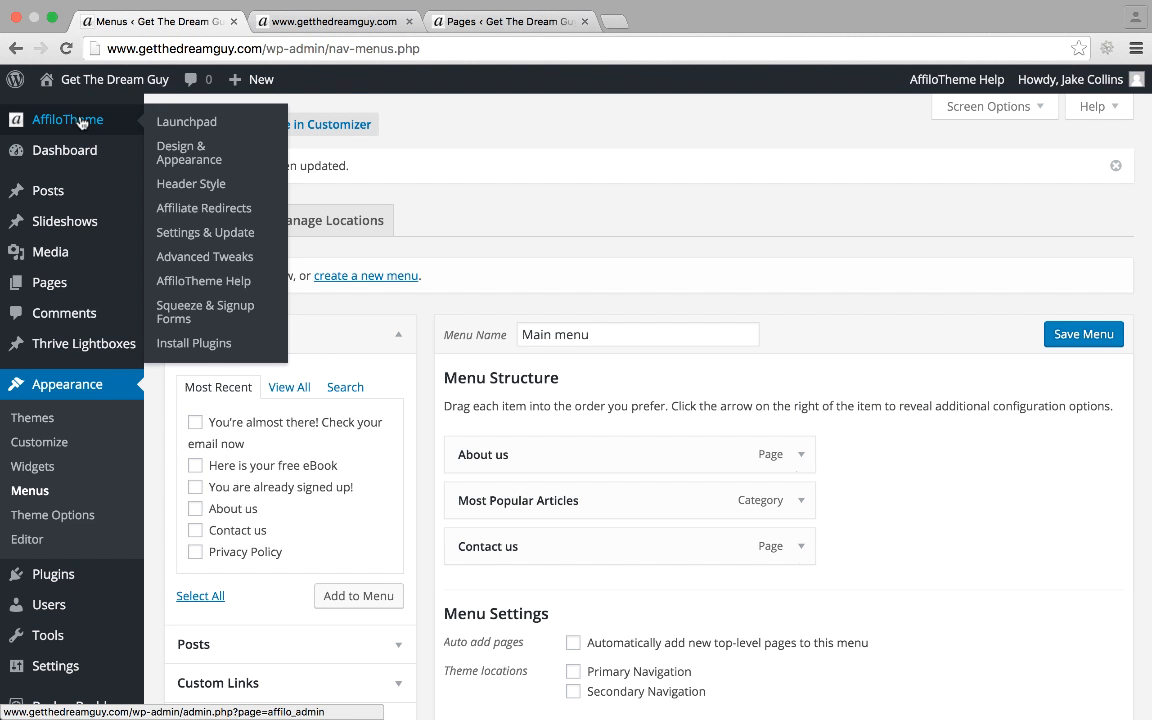
right_click(207, 310)
click(212, 316)
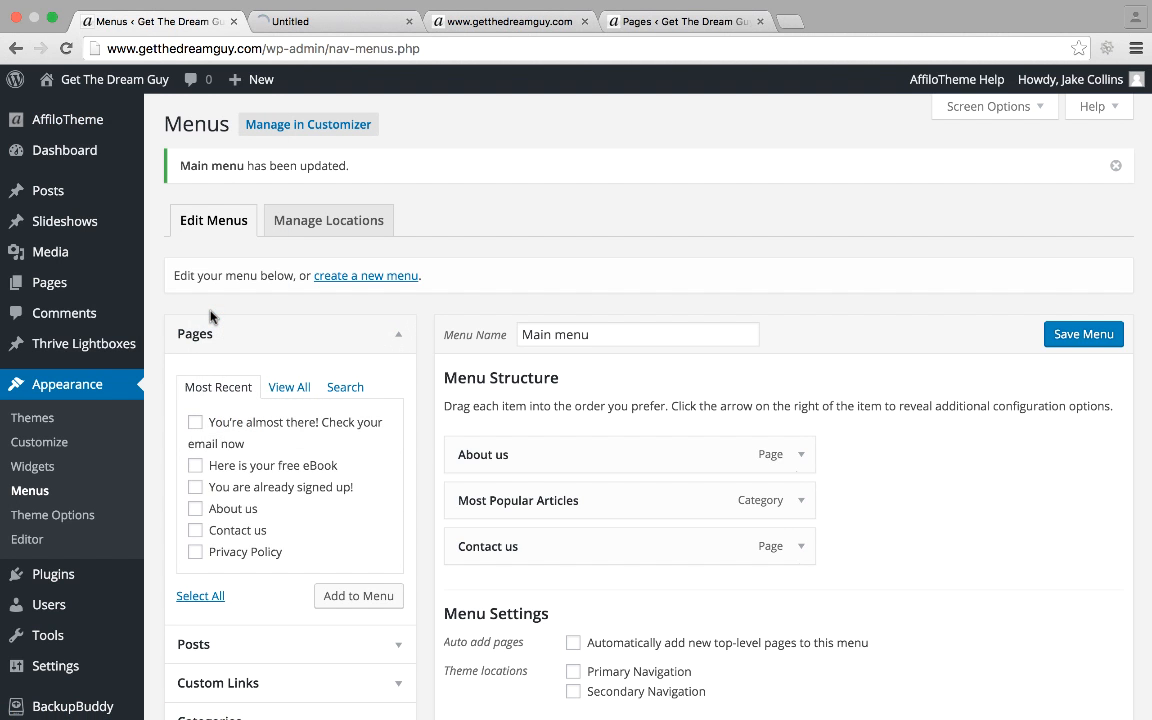
click(347, 24)
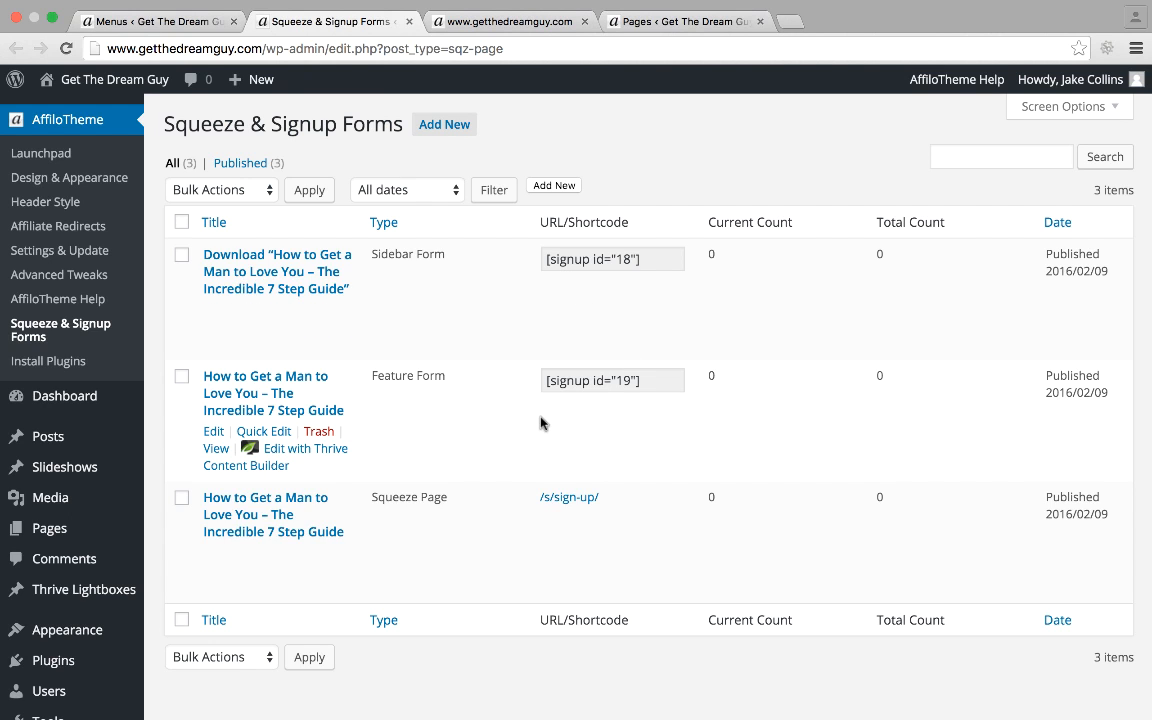
right_click(565, 502)
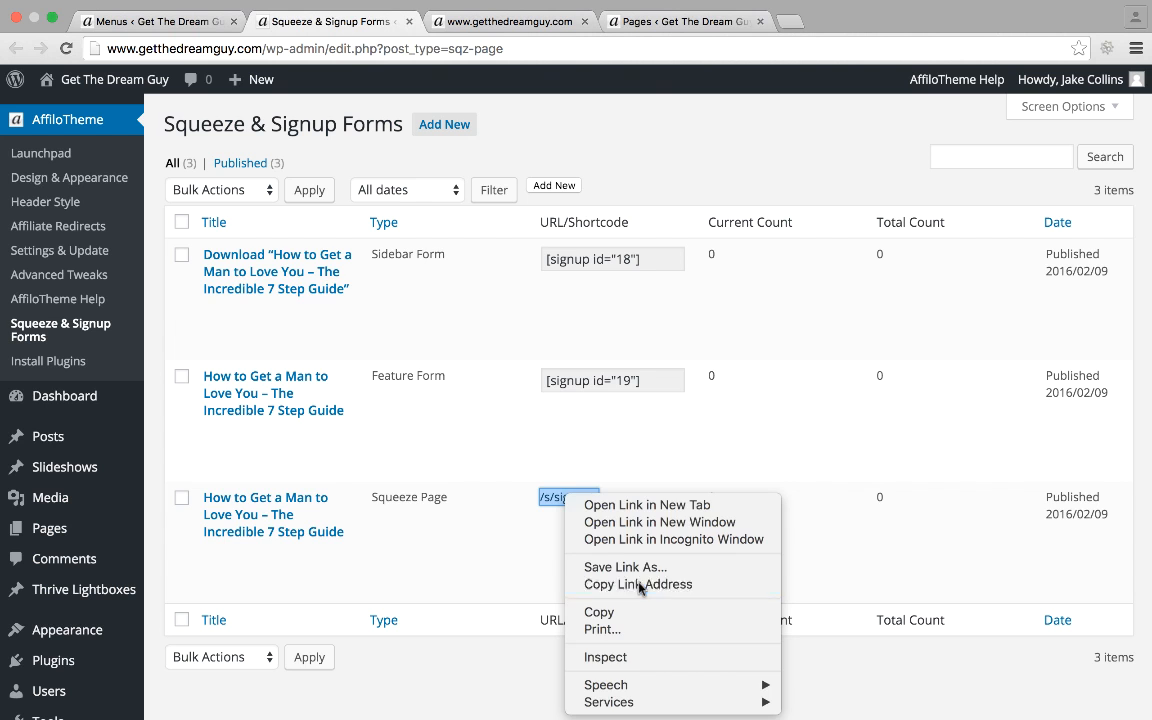
click(575, 584)
Add the copied address to the Main menu as a custom link named Free Ebook, place it above Contact us and save the menu.
click(168, 16)
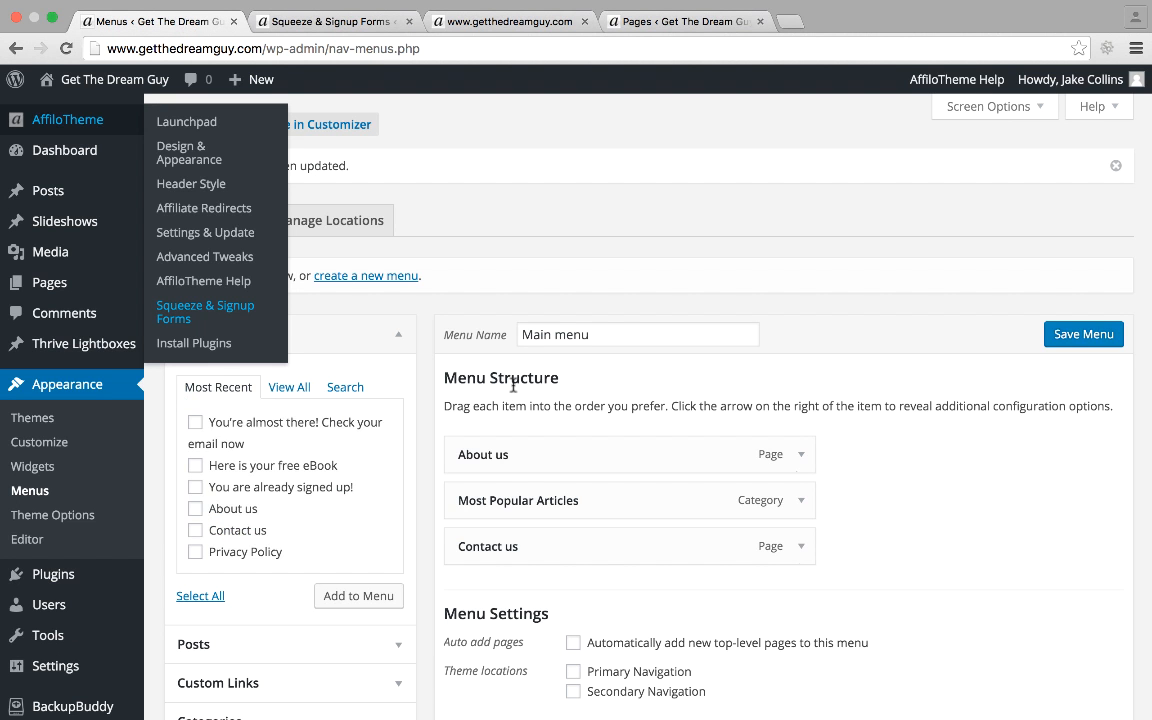
scroll(509, 309, down, 3)
click(320, 545)
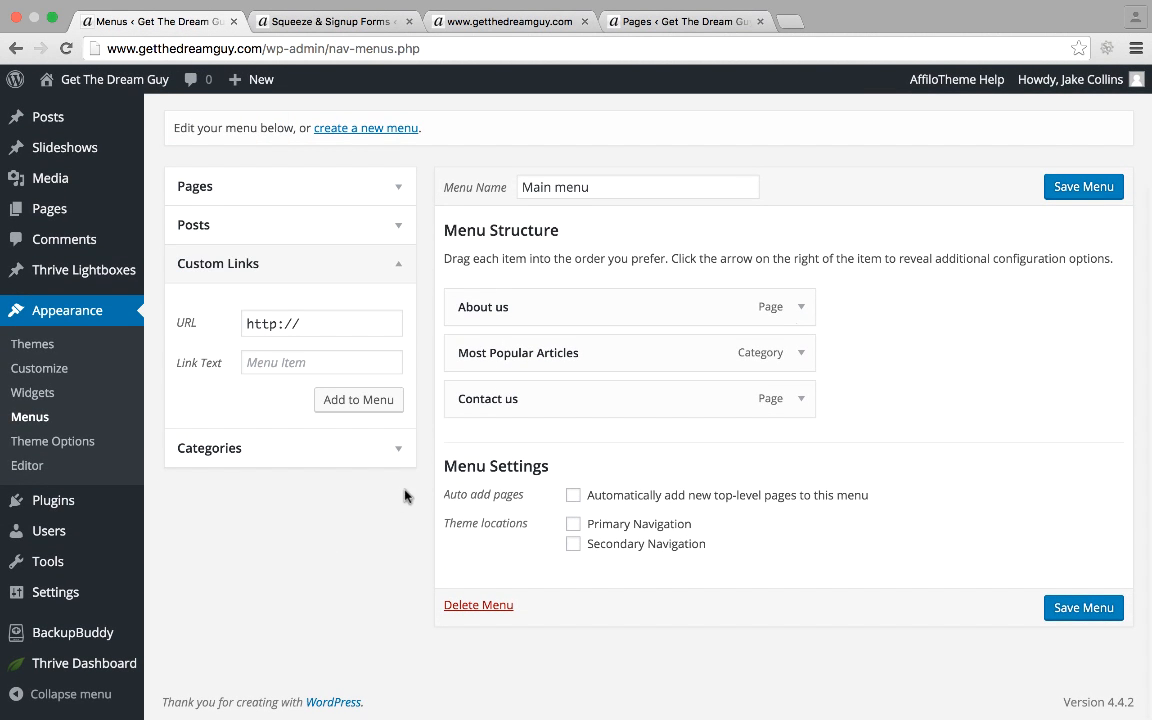
triple_click(315, 320)
key(ctrl+v)
click(280, 364)
text(Fr)
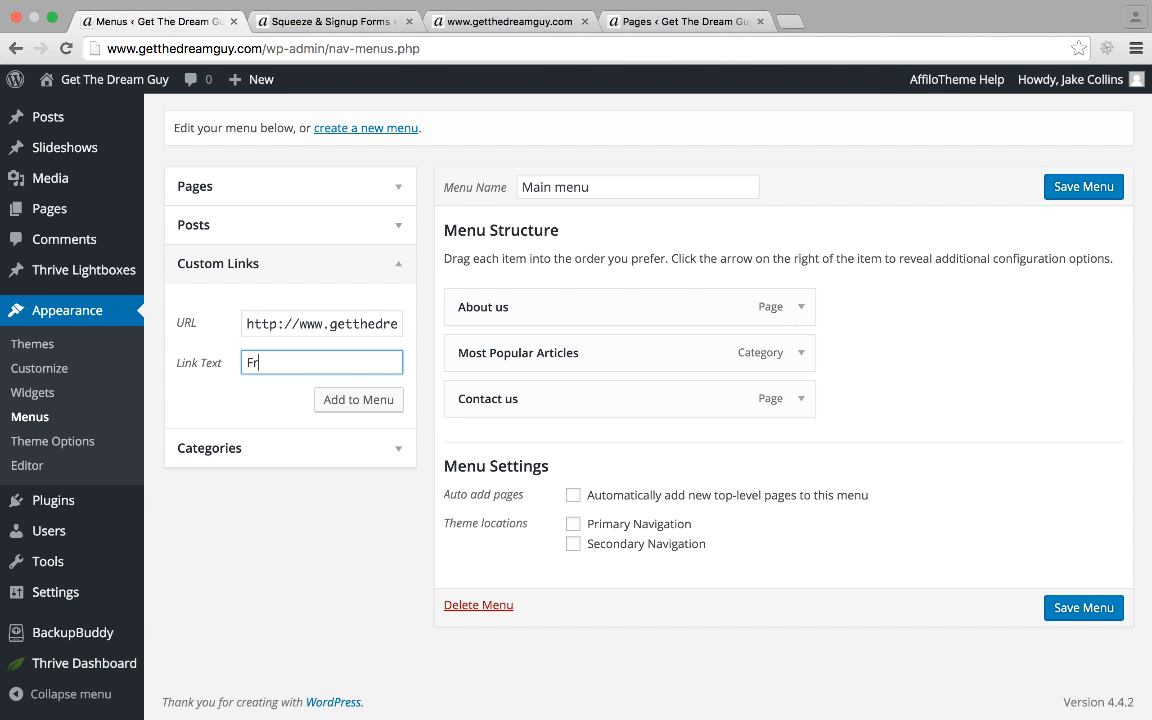
click(358, 399)
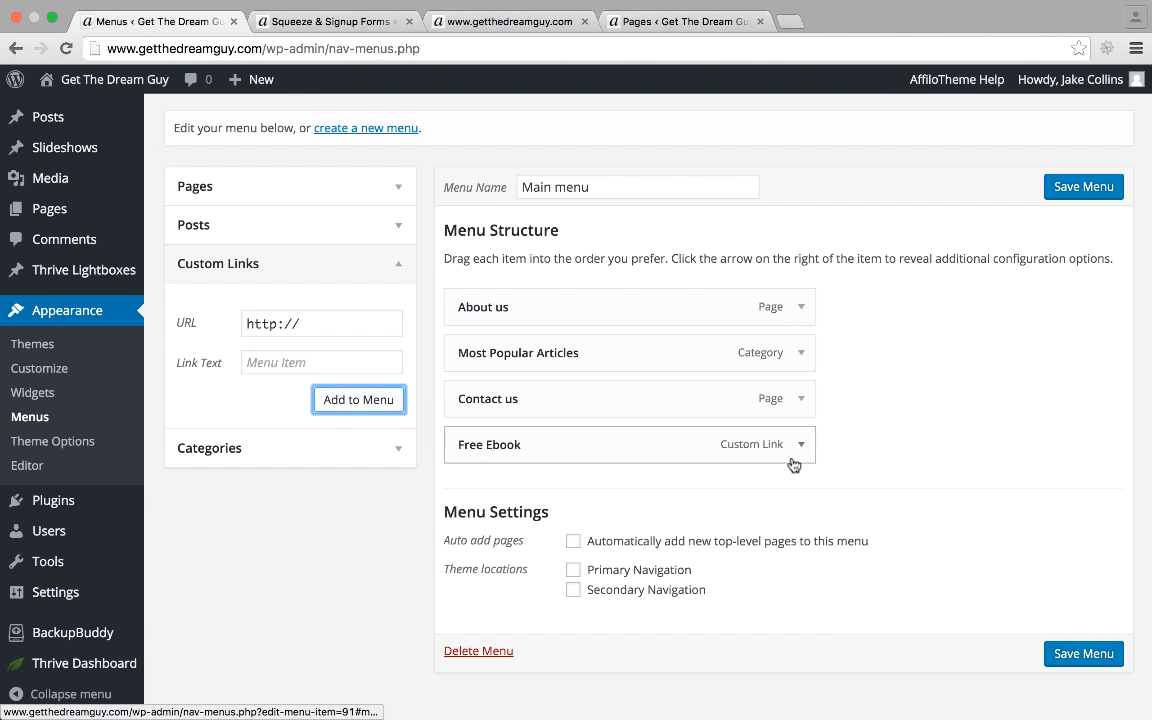
drag(794, 462, 774, 395)
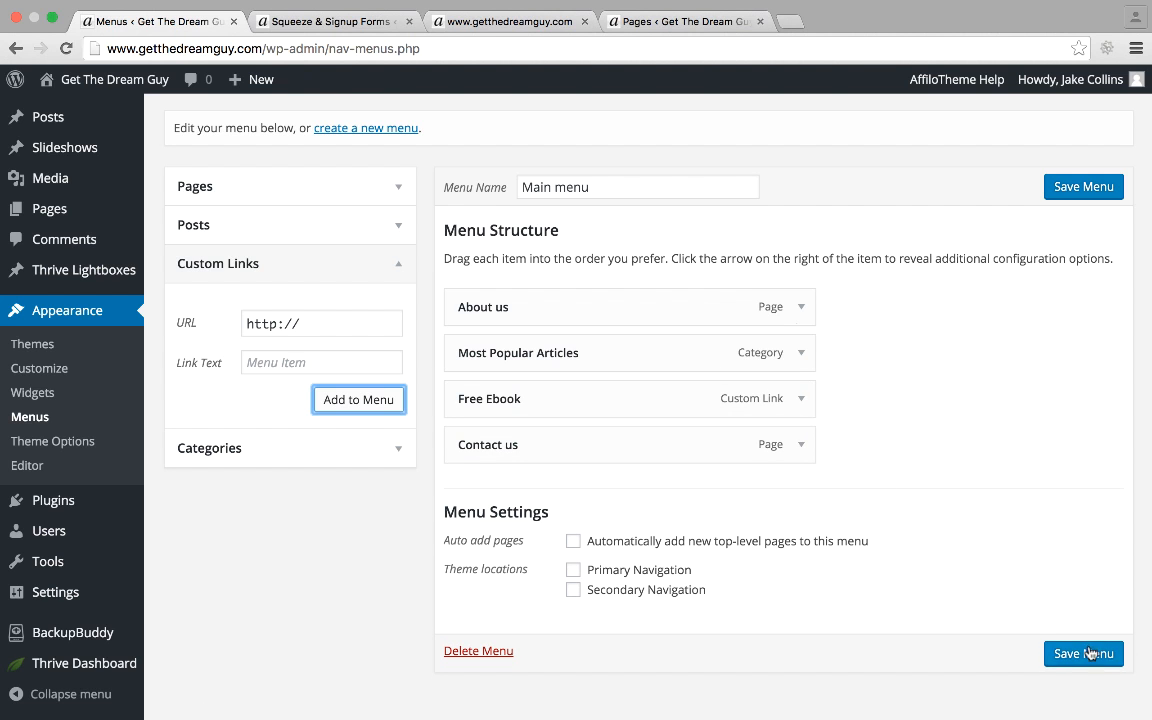
click(1090, 653)
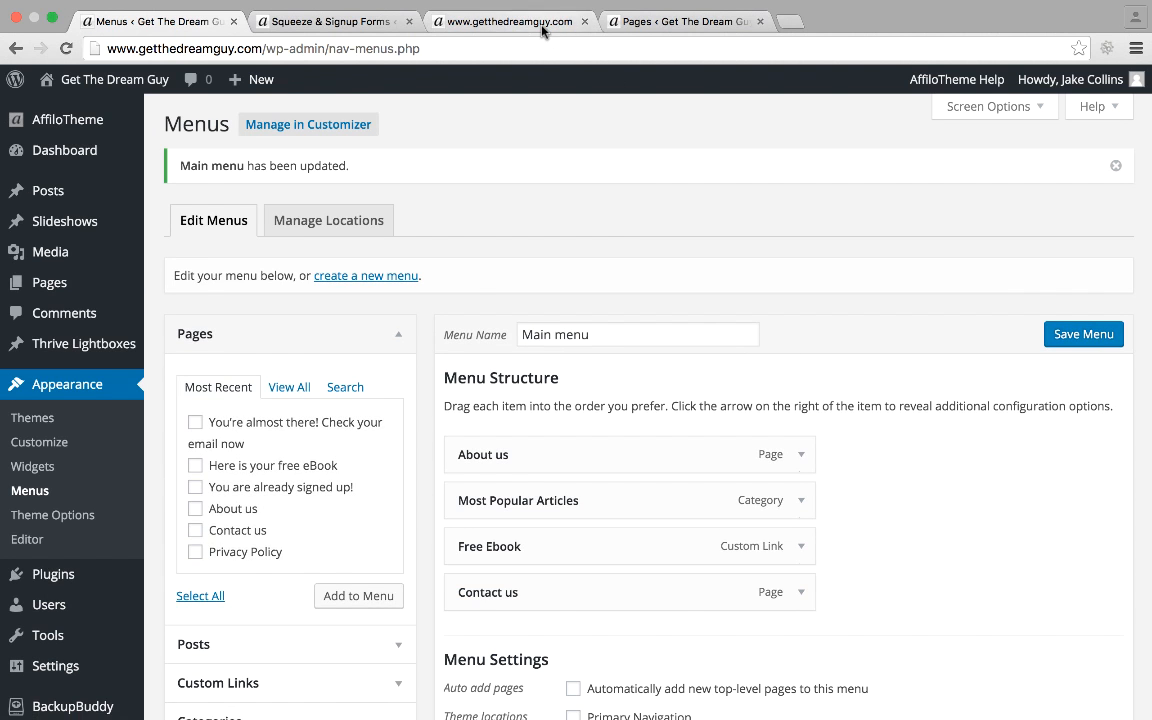
Test the Free Ebook menu link on the live site, view the sign-up page and return to the home page.
click(541, 28)
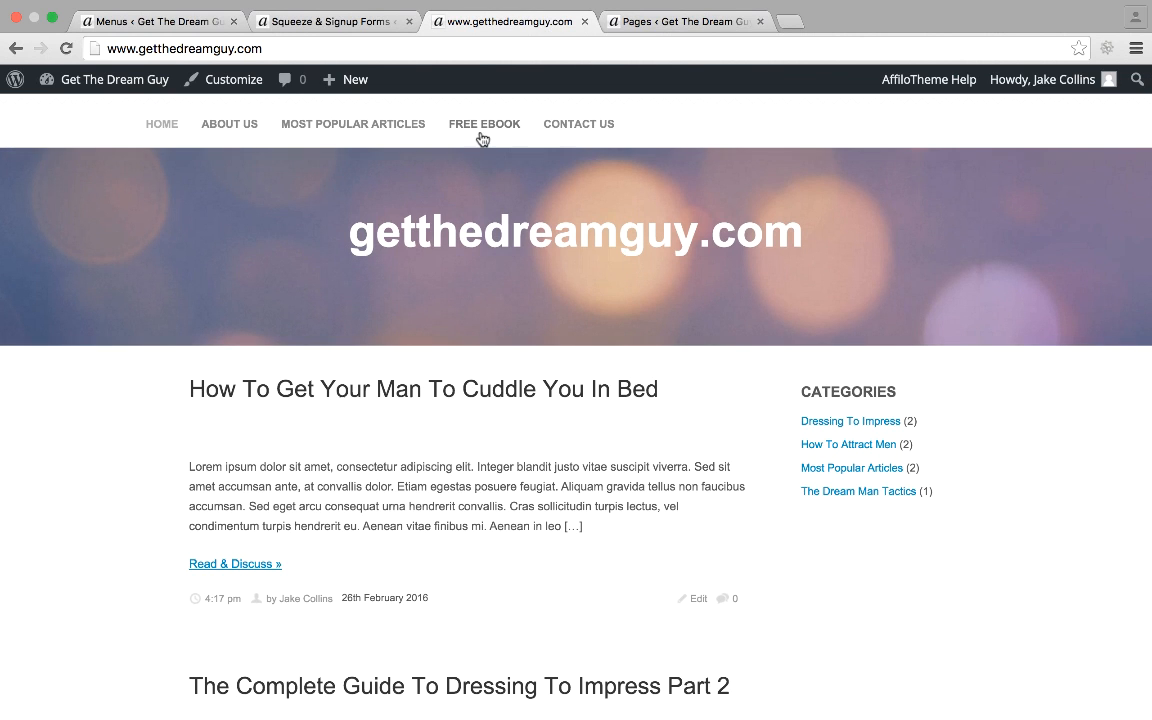
click(470, 133)
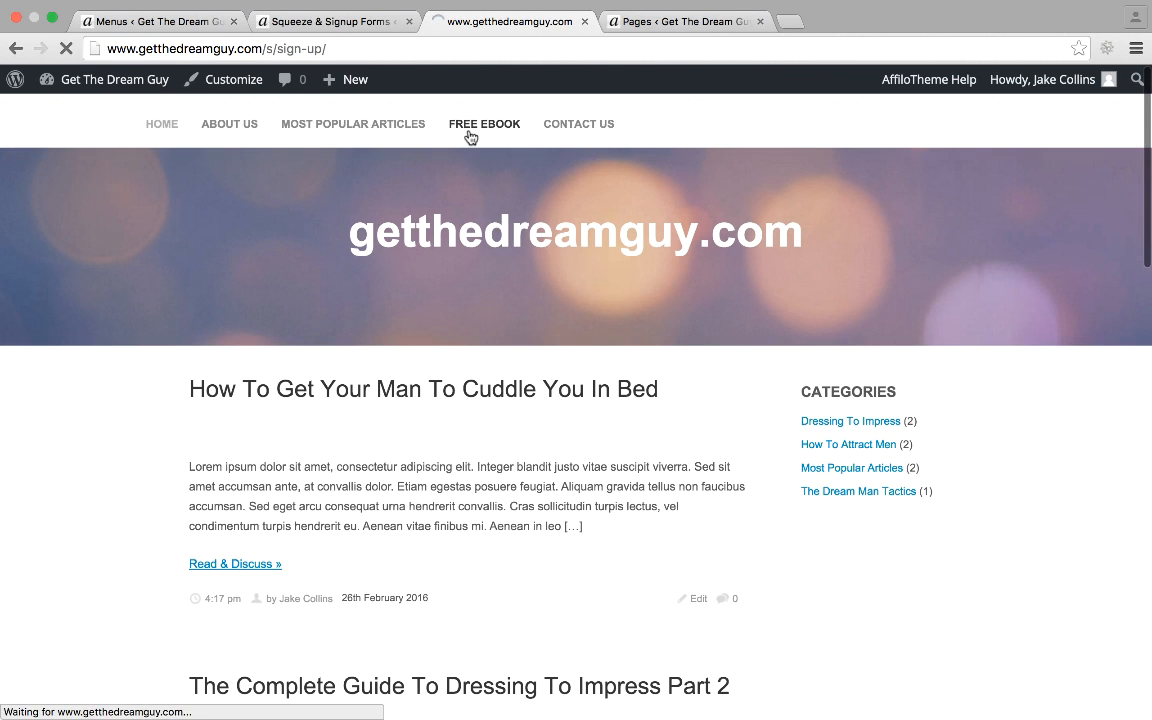
scroll(470, 136, down, 3)
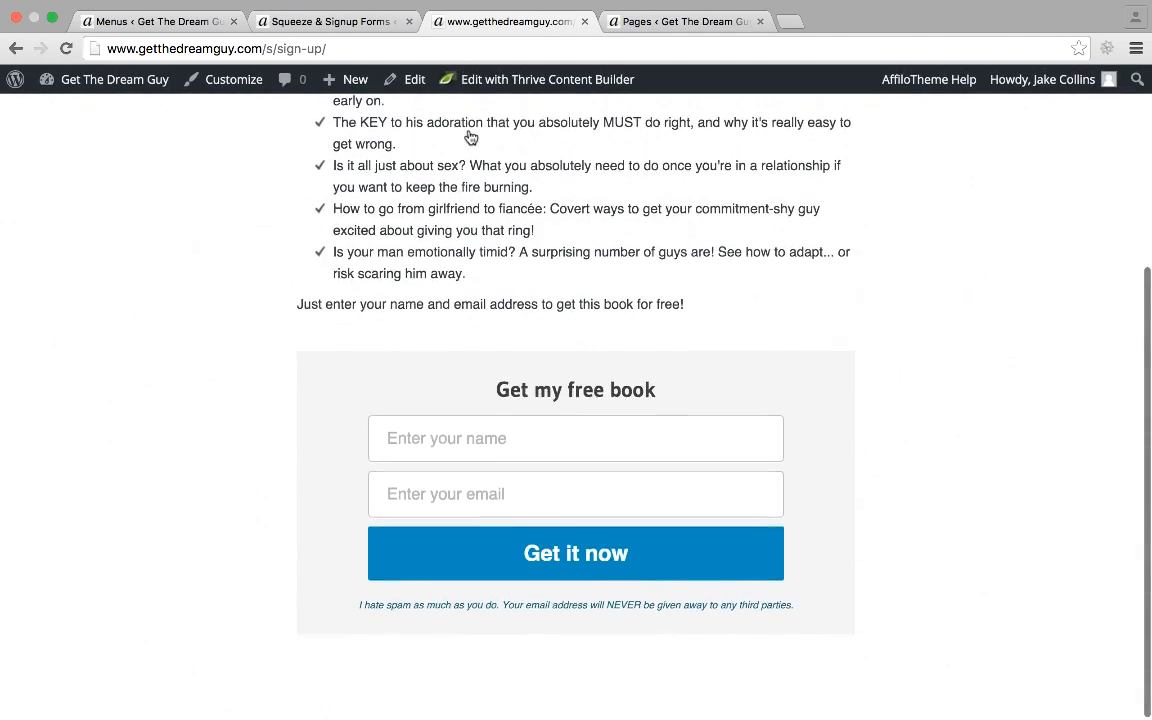
scroll(470, 136, up, 3)
click(16, 48)
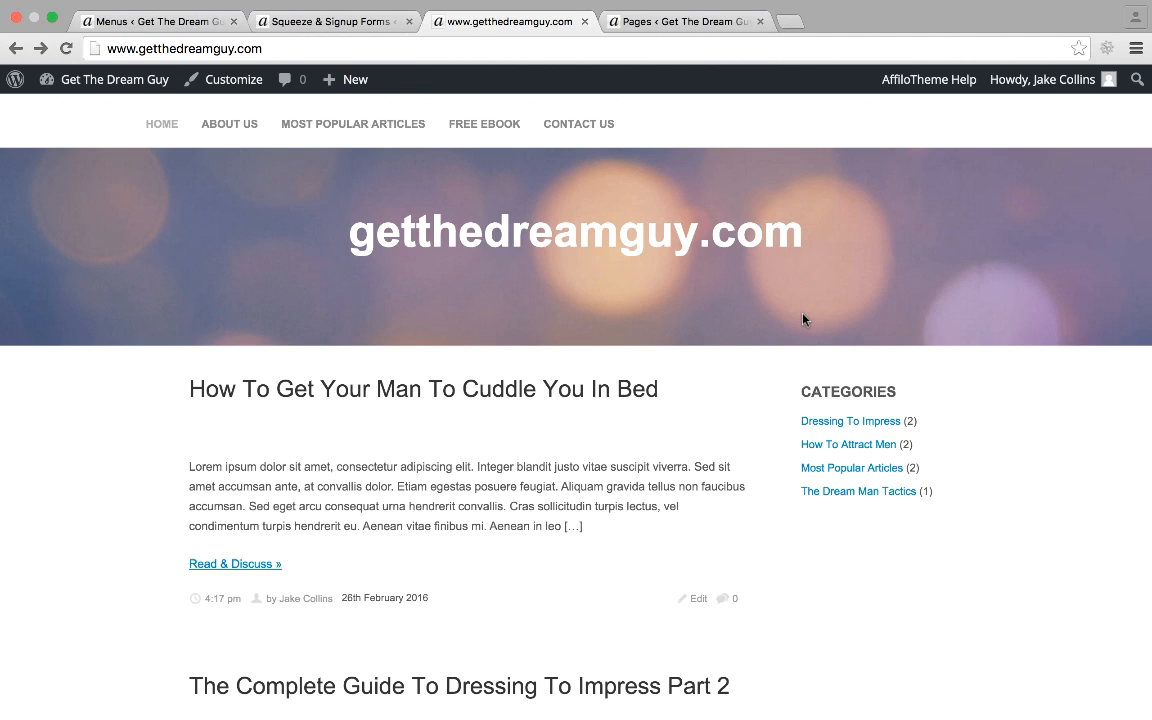
Look through the post listing on the home page down to the footer.
scroll(630, 520, down, 10)
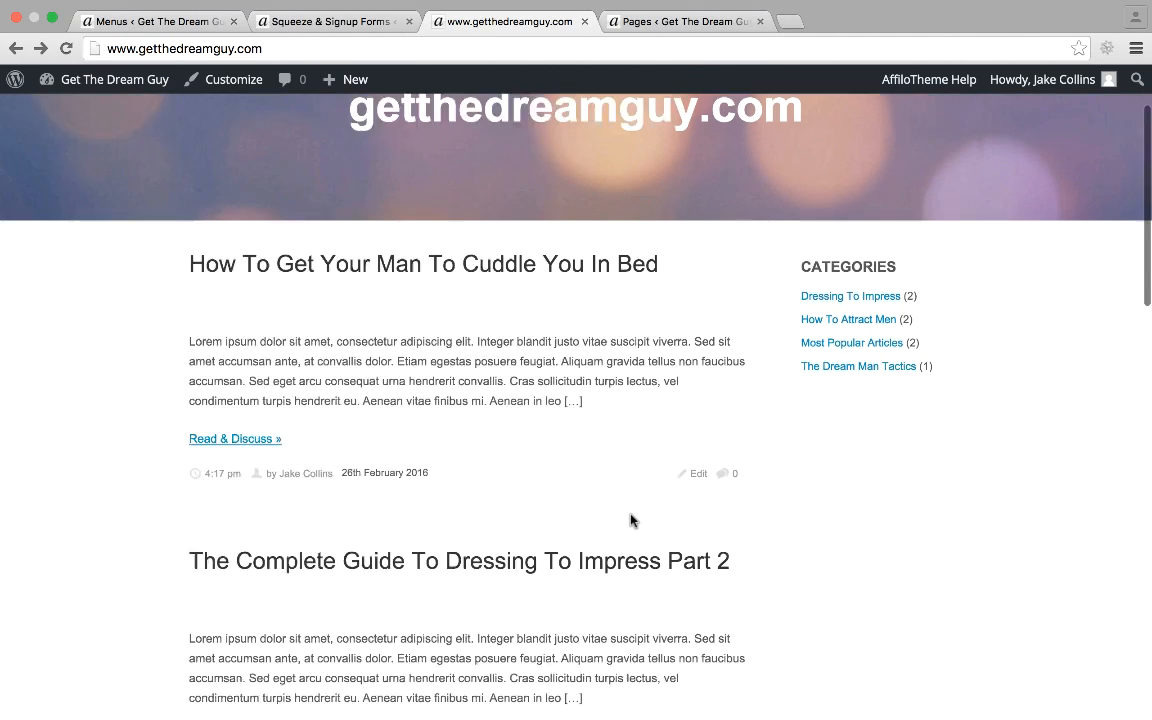
scroll(630, 519, down, 6)
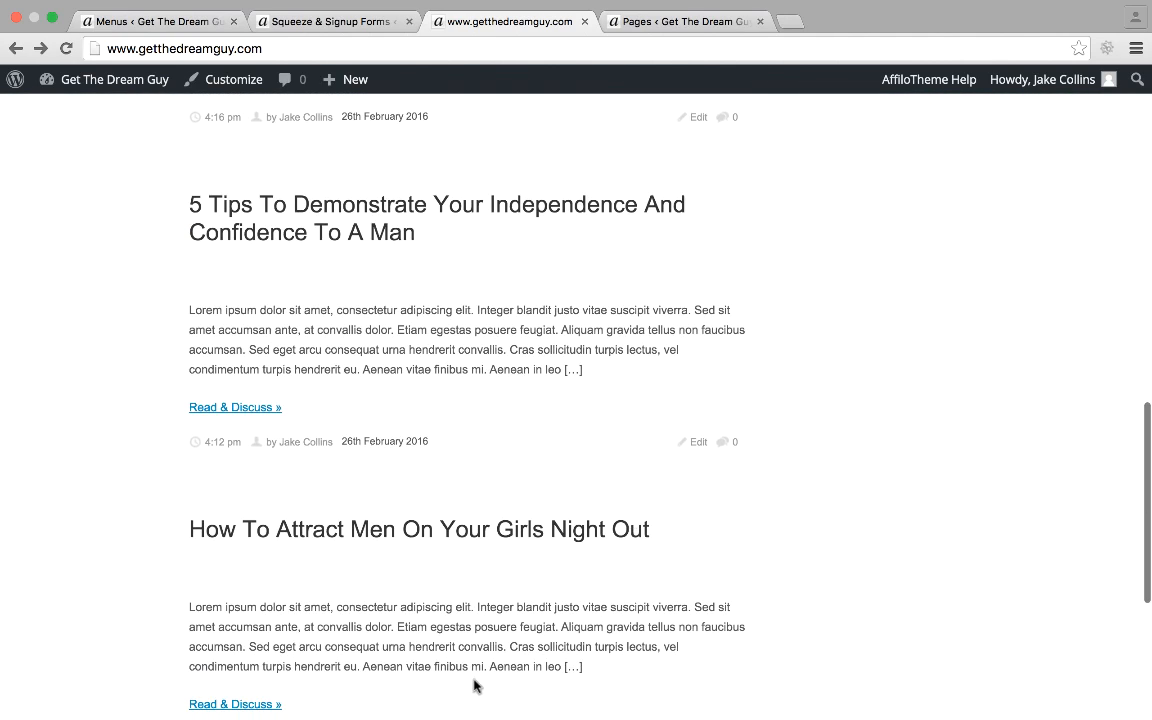
scroll(474, 444, up, 7)
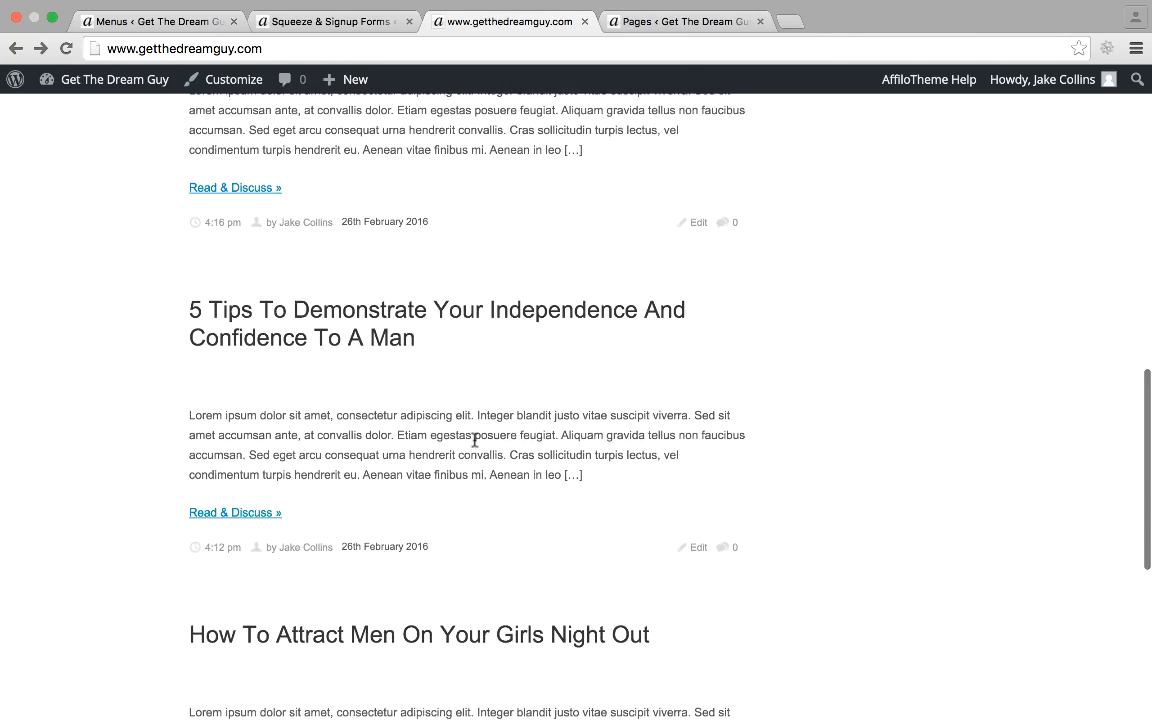
scroll(474, 440, down, 11)
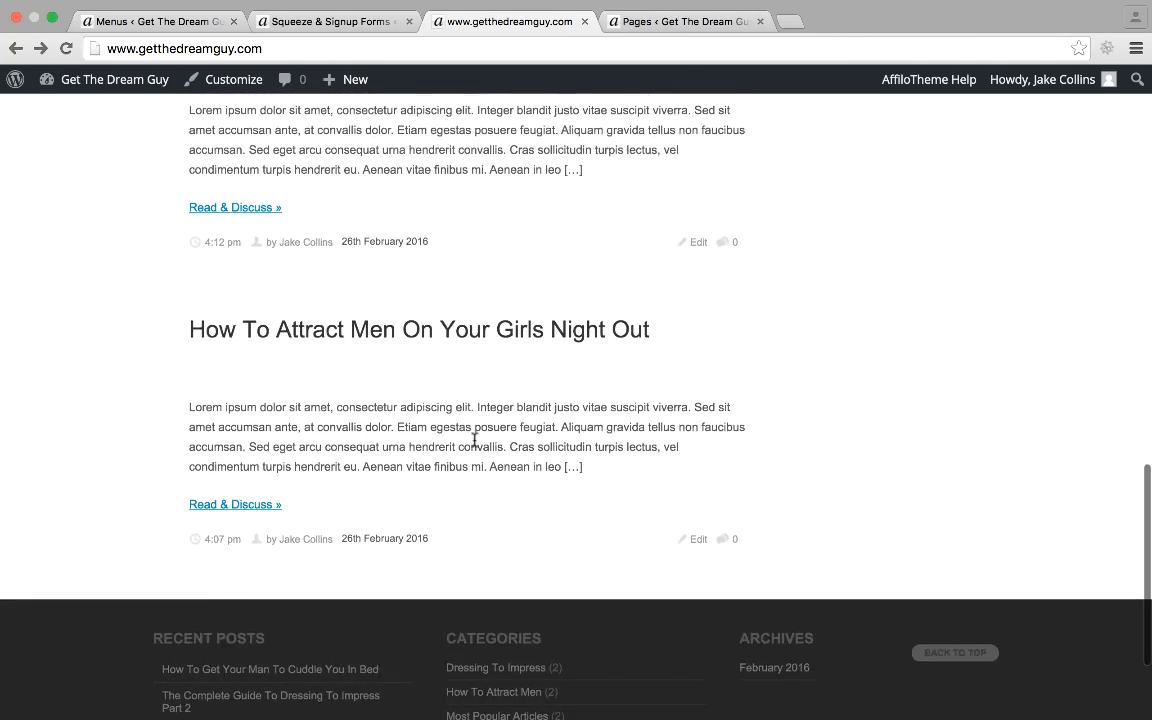
scroll(474, 445, up, 8)
scroll(474, 445, up, 9)
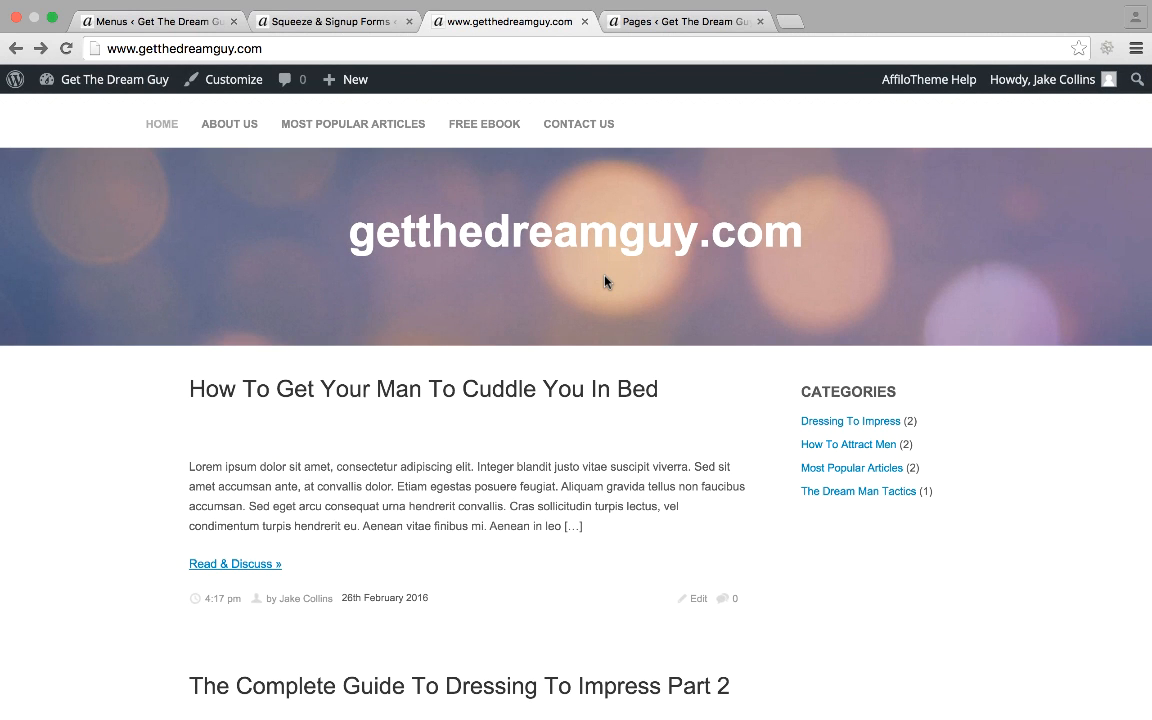
Open the Pages list from the dashboard in a new browser tab and start a new page.
click(160, 21)
scroll(340, 220, down, 3)
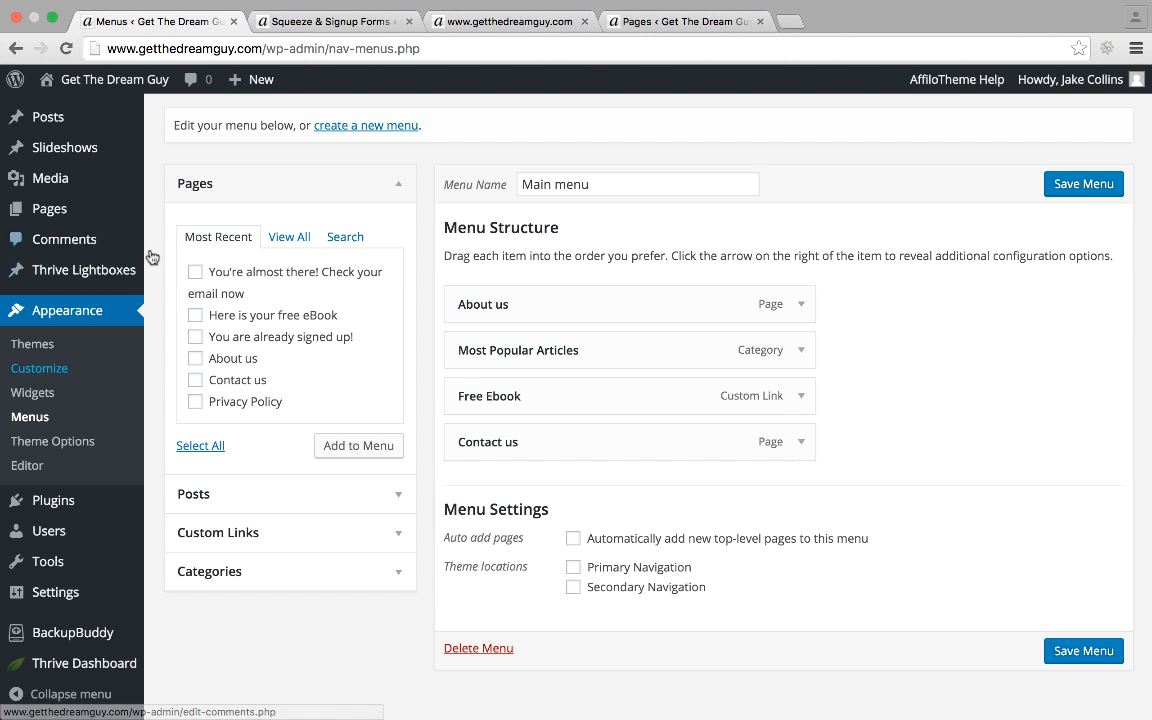
mouse_move(96, 221)
right_click(185, 211)
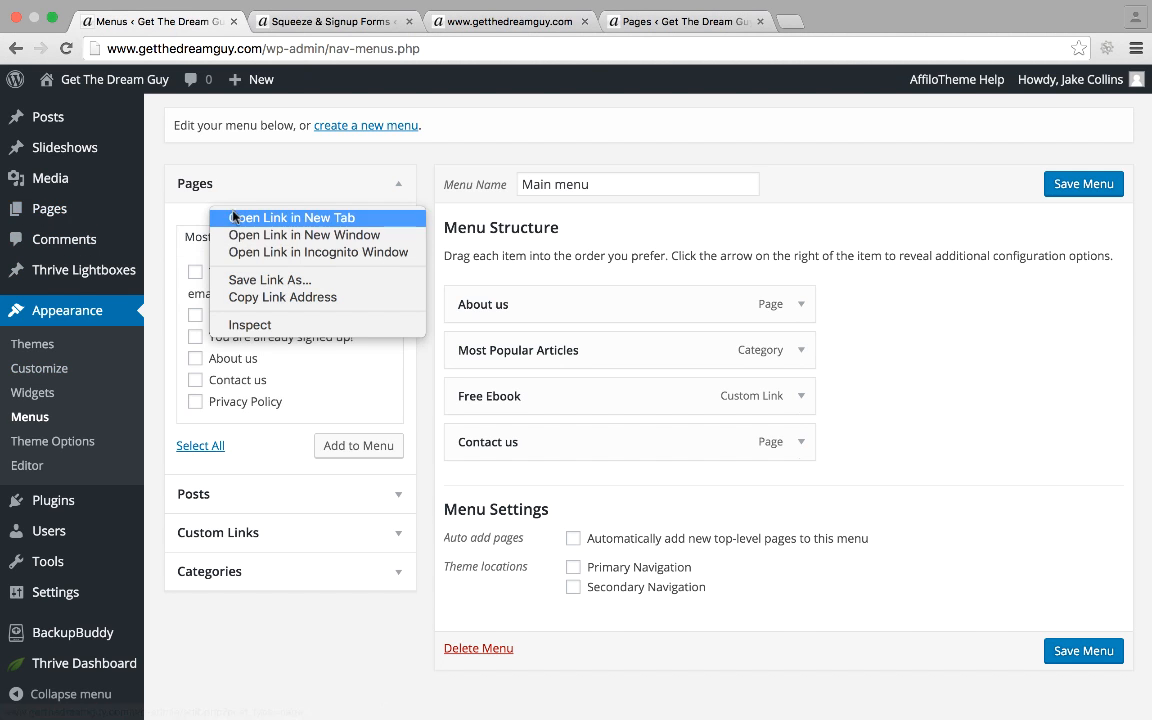
click(231, 216)
click(468, 20)
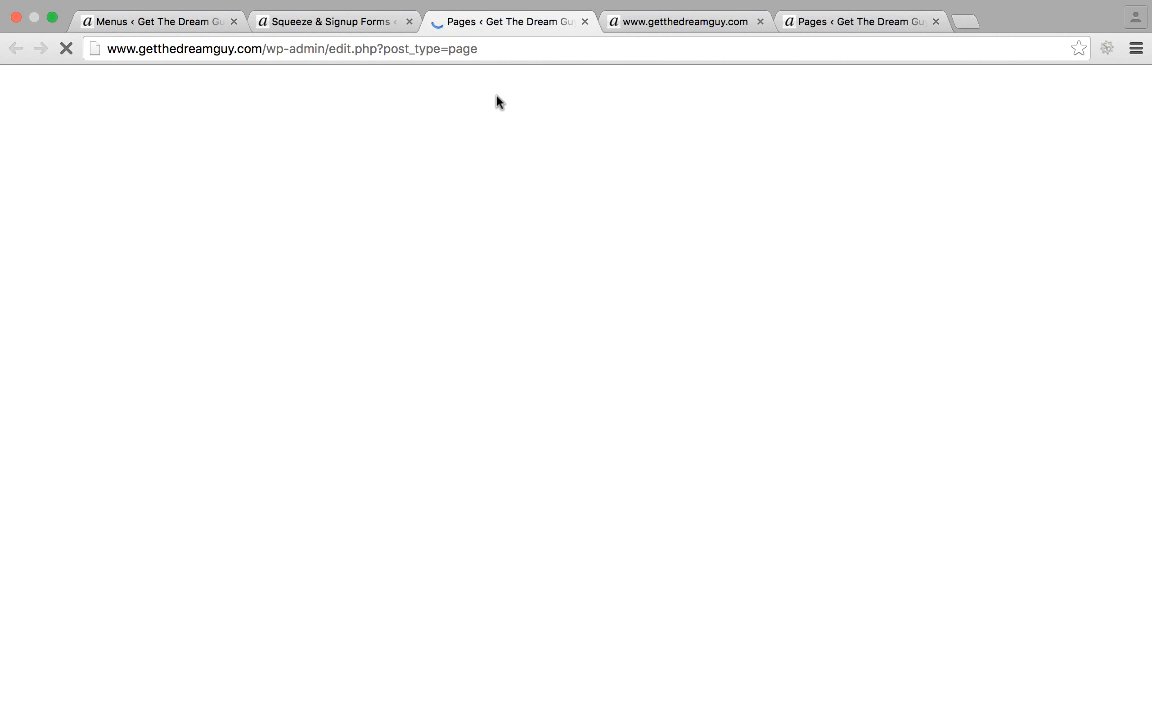
click(285, 139)
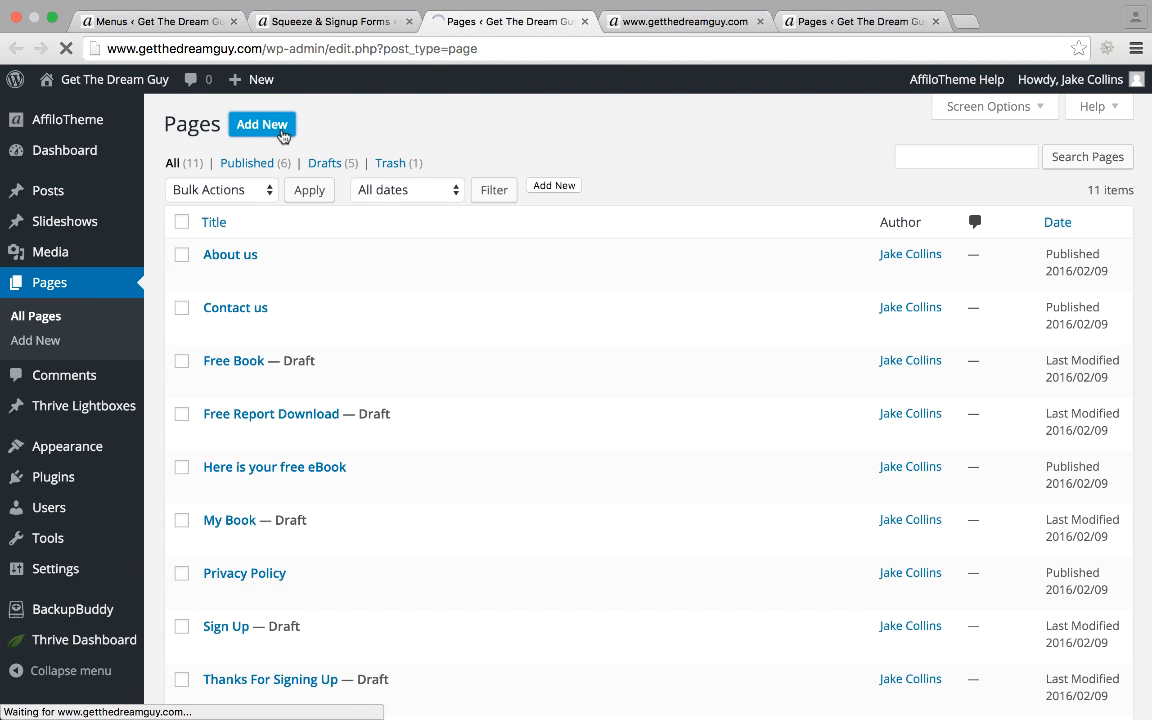
Title the new page "The Blog".
text(Blog)
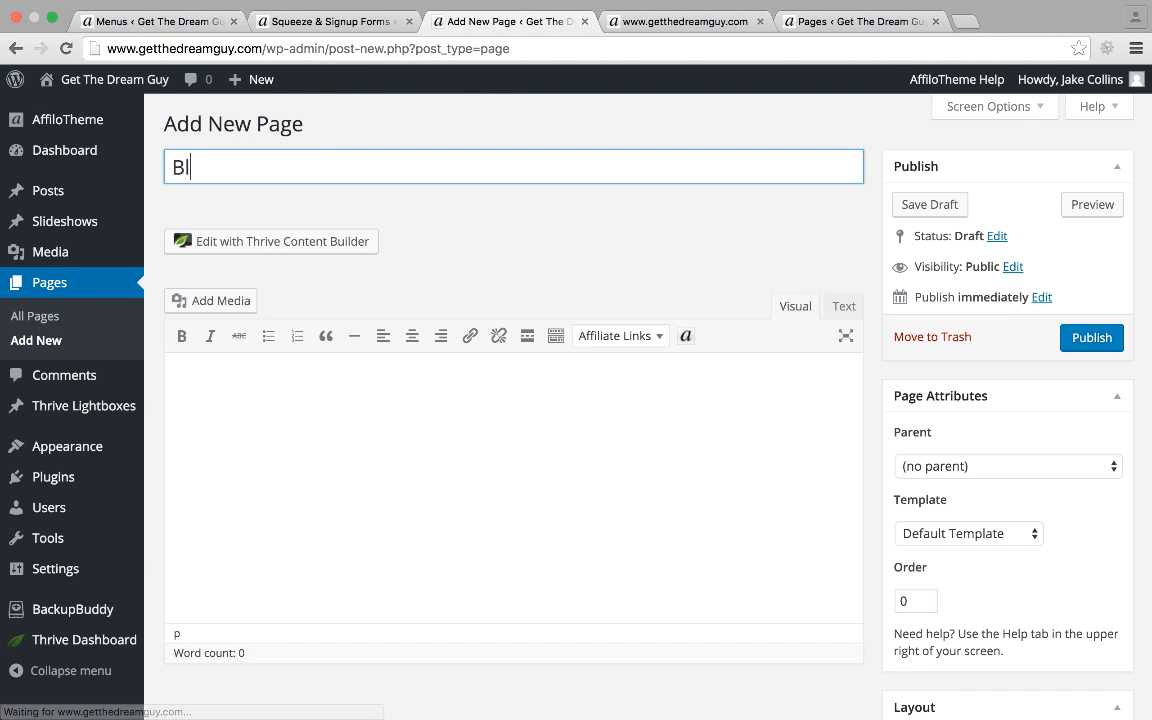
key(BackSpace)
key(BackSpace)
key(BackSpace)
key(BackSpace)
text(thE )
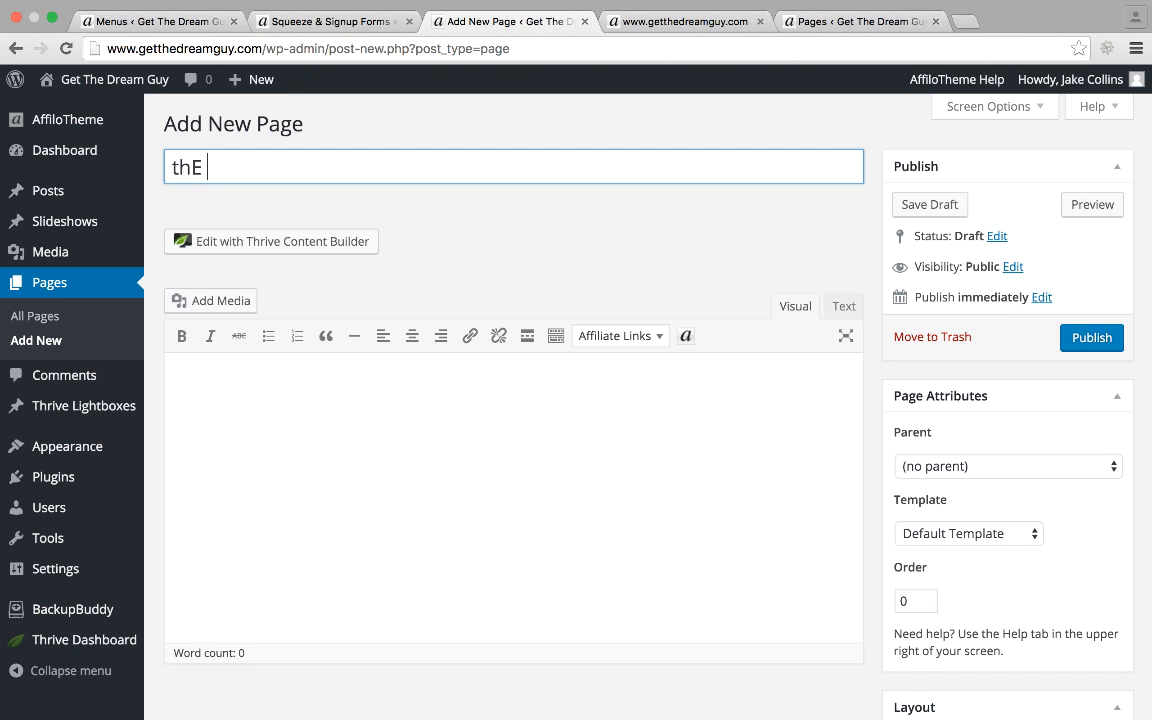
text(The Blog)
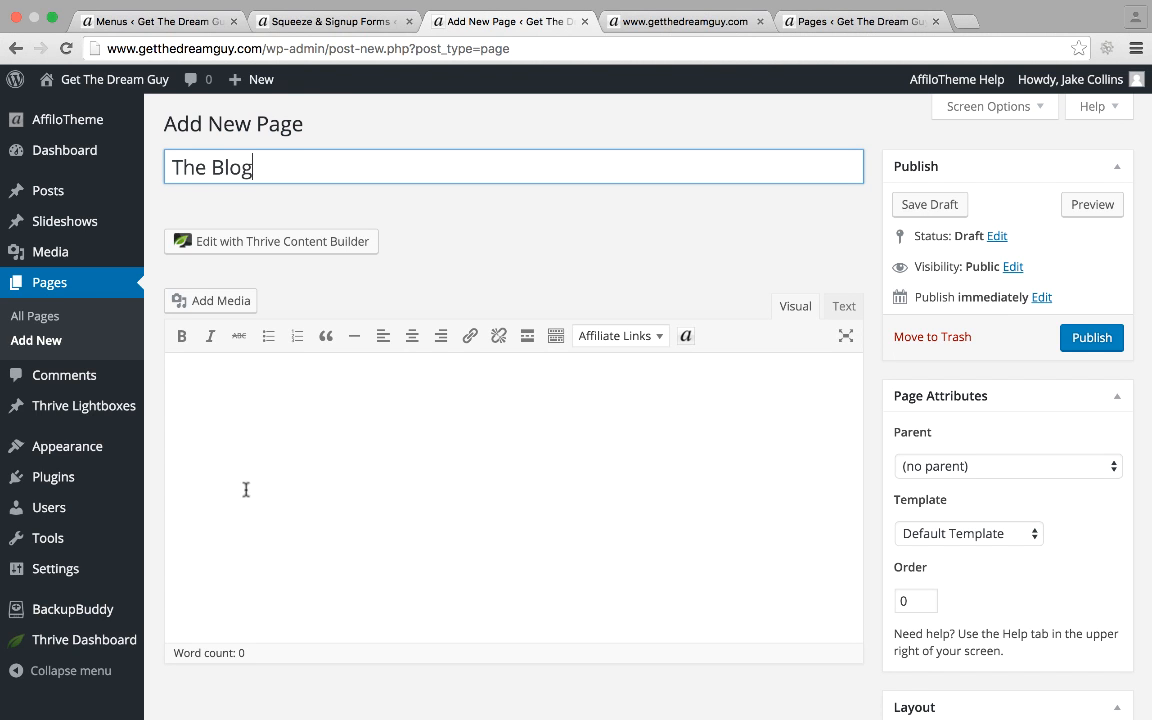
Assign the Display Posts template to The Blog page and publish it.
scroll(720, 560, down, 5)
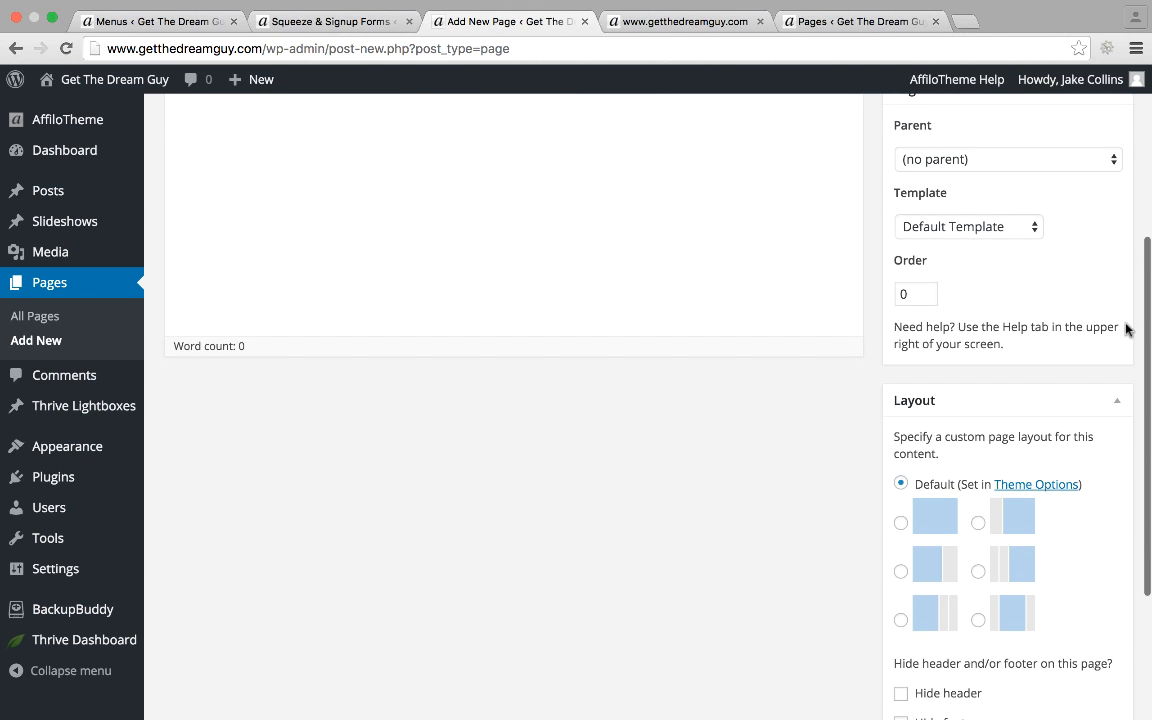
scroll(1046, 250, up, 2)
click(1000, 298)
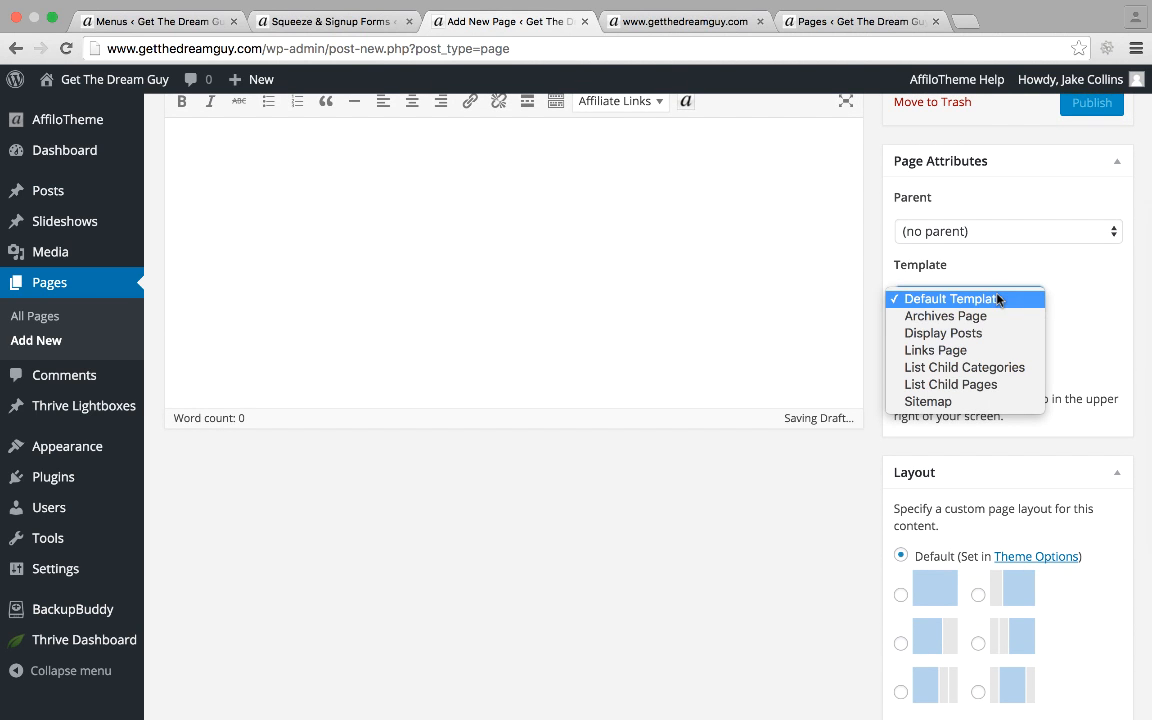
click(1034, 332)
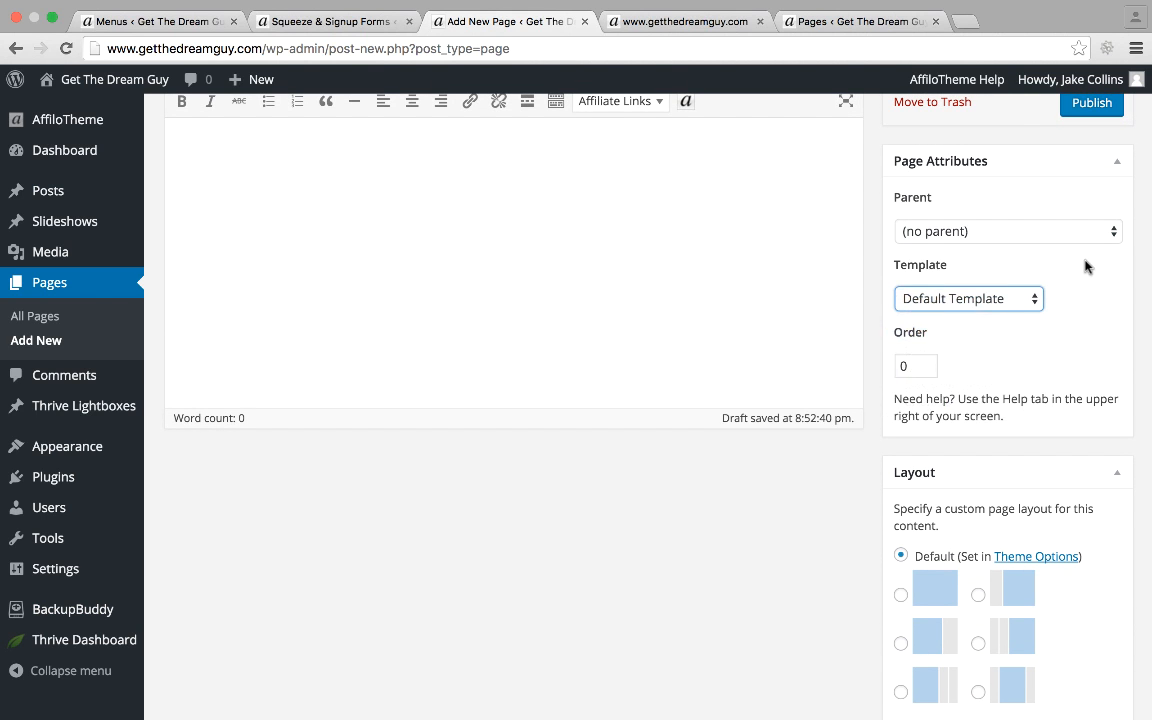
scroll(1087, 265, up, 4)
click(1093, 249)
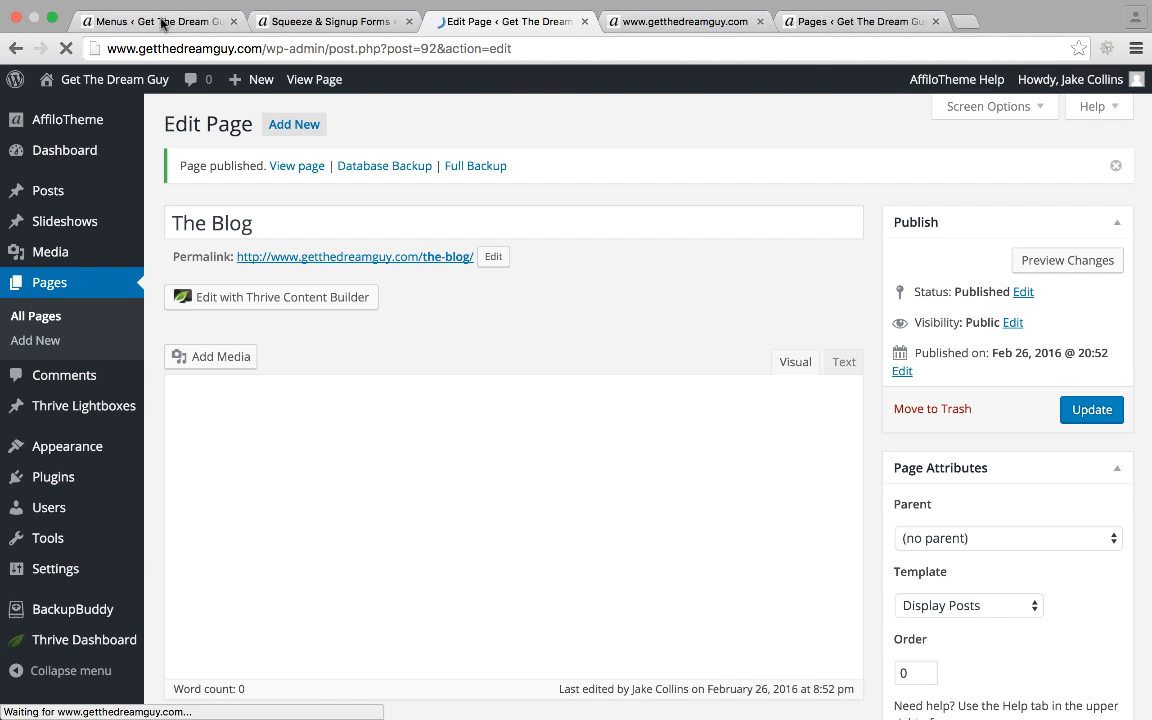
Add The Blog page to the Main menu between Free Ebook and Contact us and save the menu.
click(160, 21)
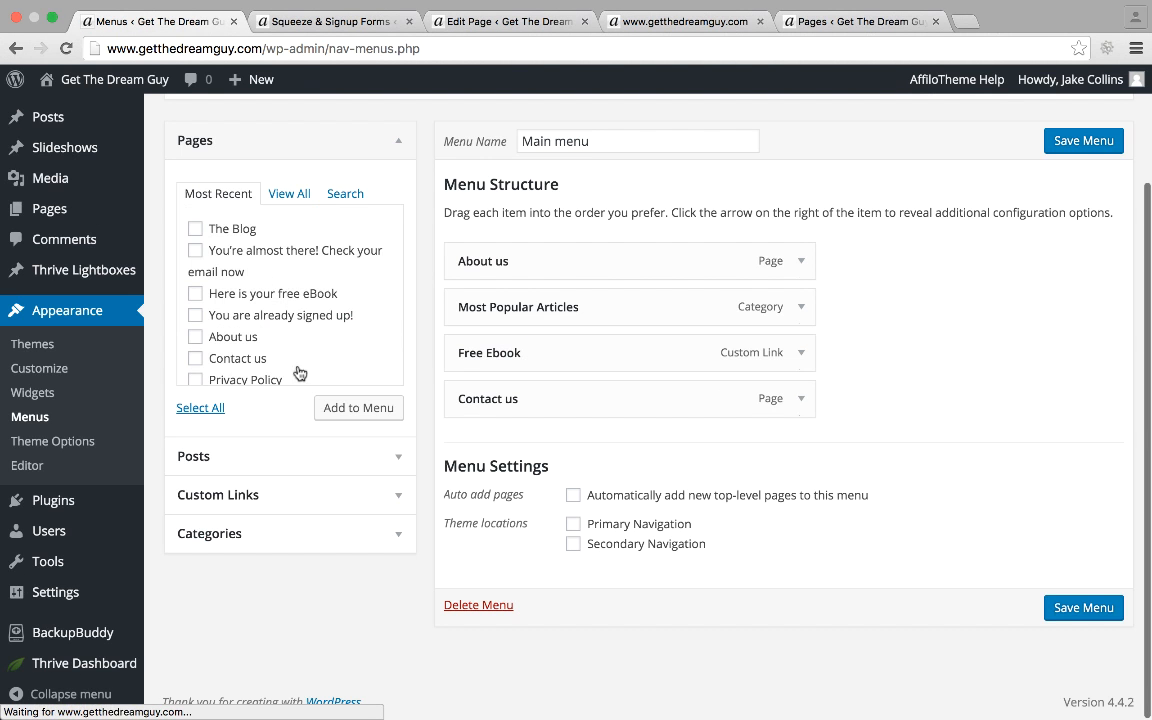
click(236, 232)
click(350, 406)
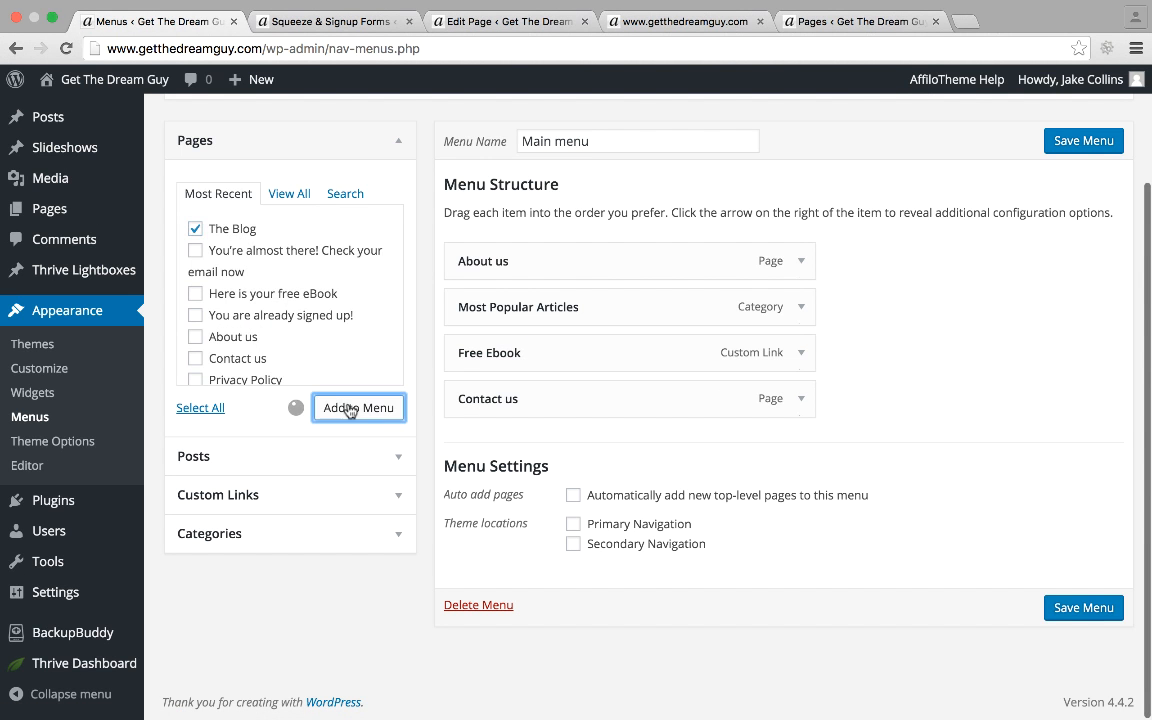
drag(638, 453, 620, 405)
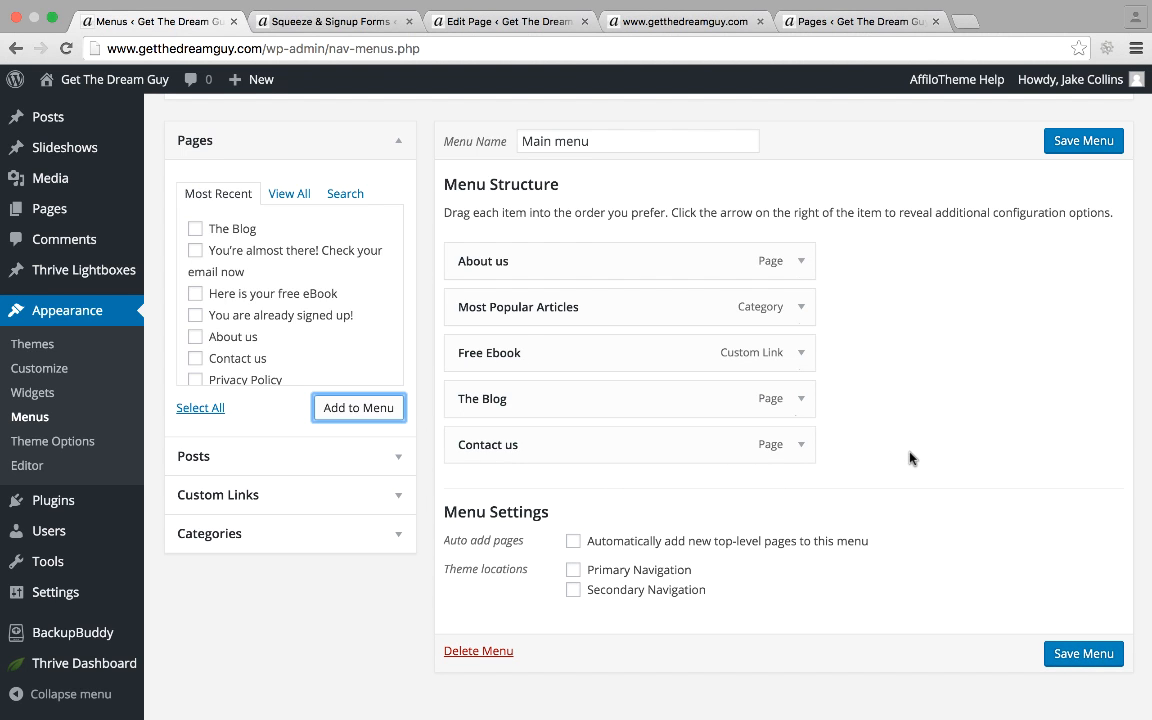
click(1093, 653)
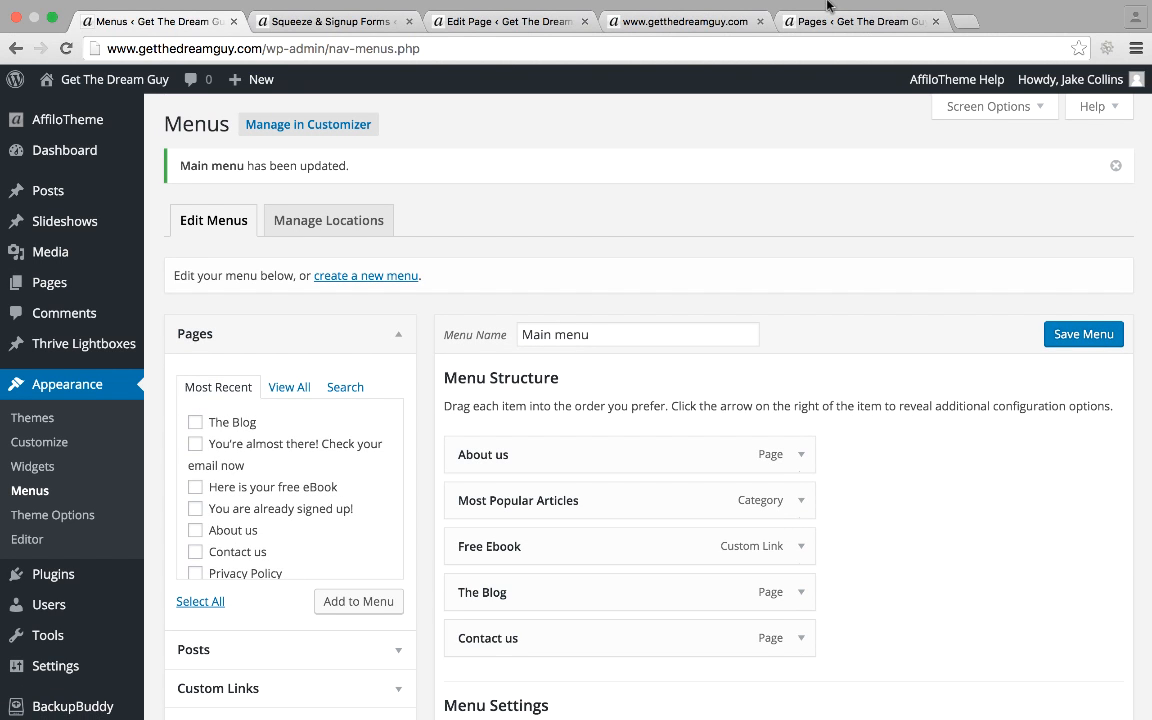
Test The Blog menu link on the live site and look through the posts listed on its page.
click(655, 21)
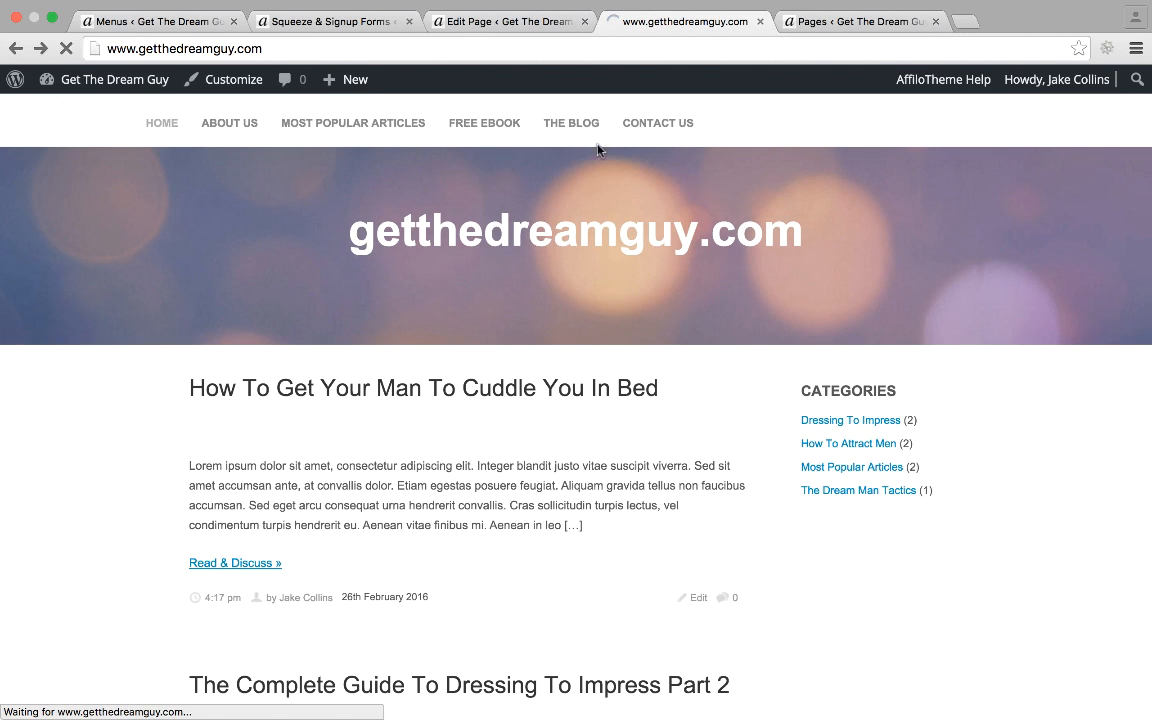
click(573, 126)
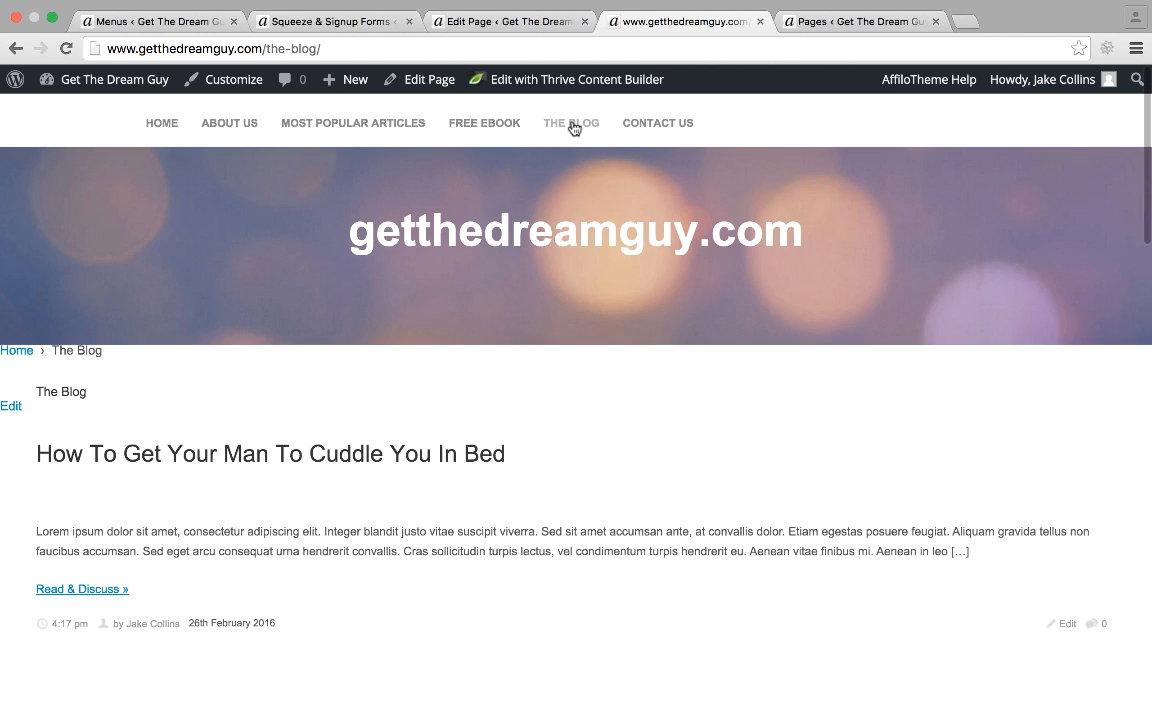
scroll(442, 620, down, 10)
scroll(434, 643, down, 7)
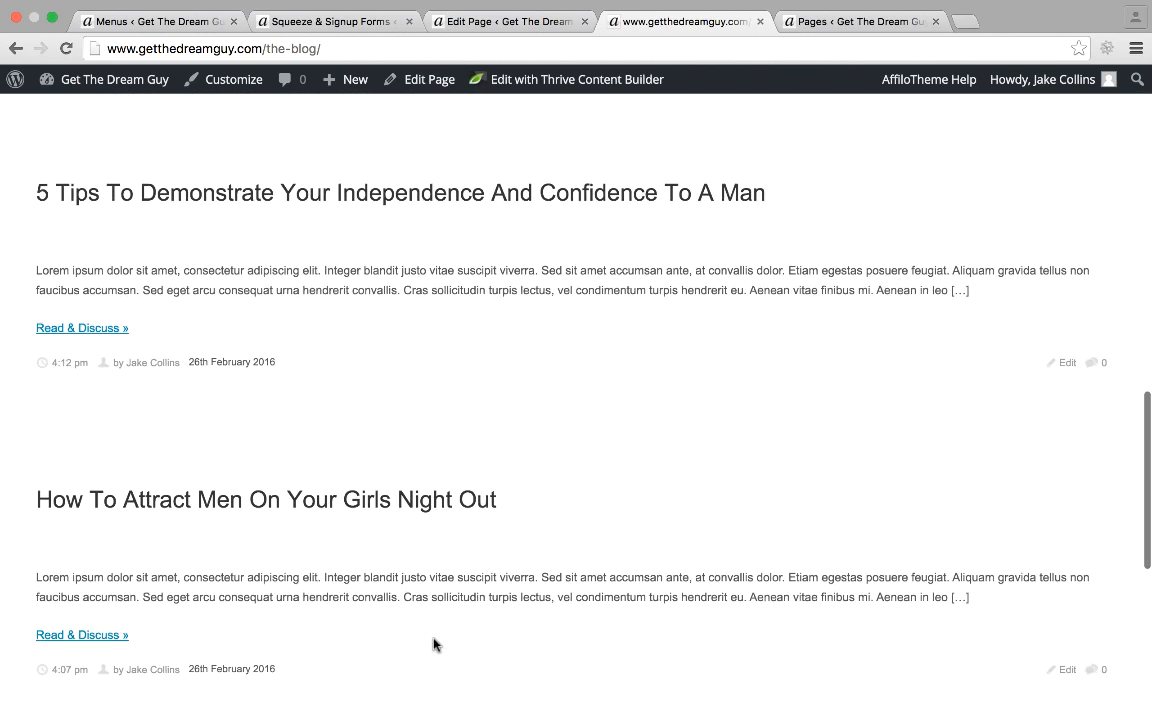
scroll(434, 643, up, 7)
scroll(434, 643, up, 10)
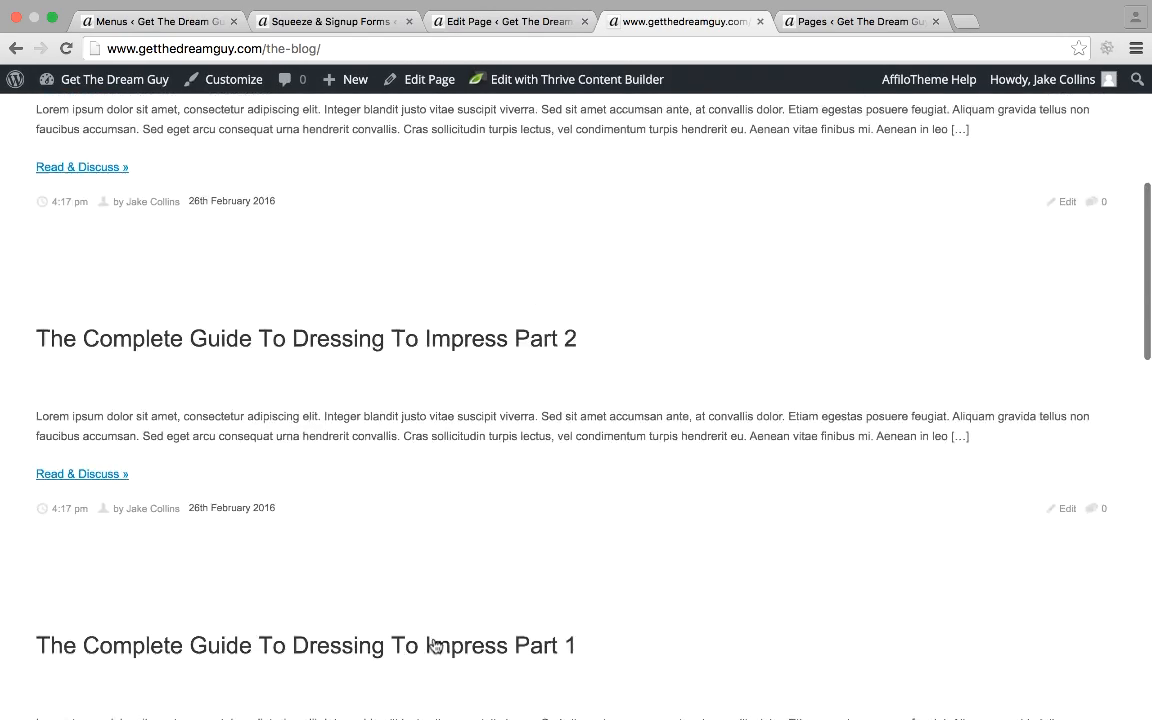
Add the categories How To Attract Men, Dressing To Impress and The Dream Man Tactics to the Main menu.
click(86, 28)
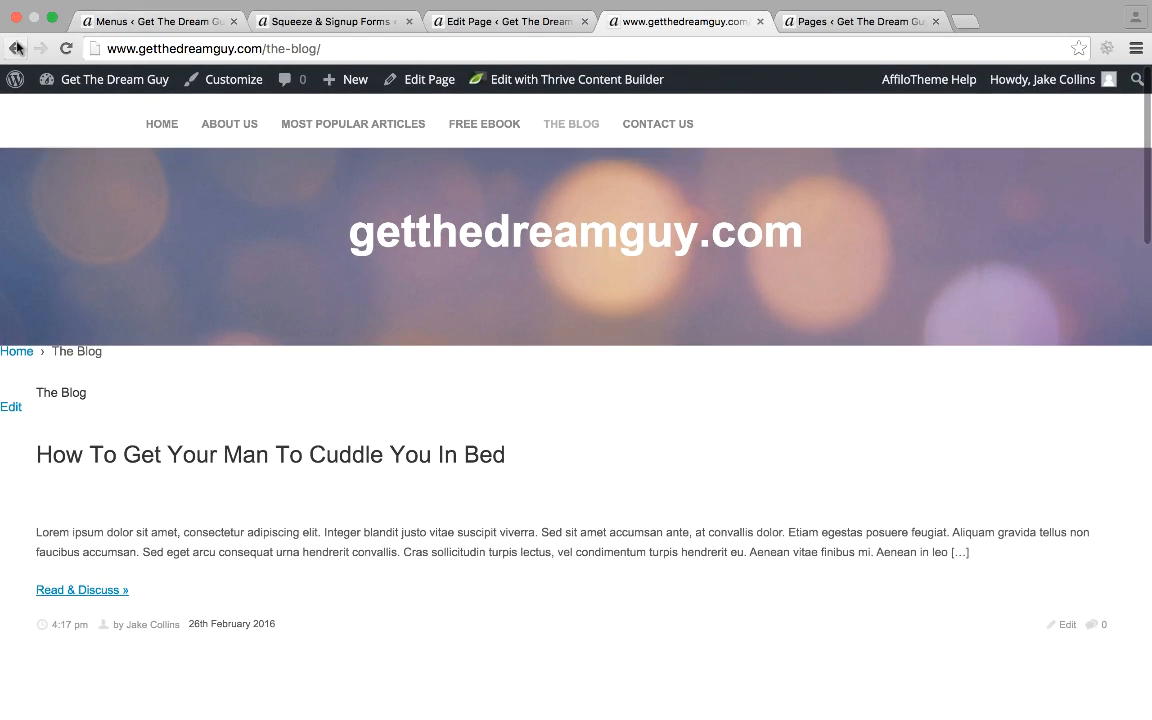
scroll(758, 240, down, 3)
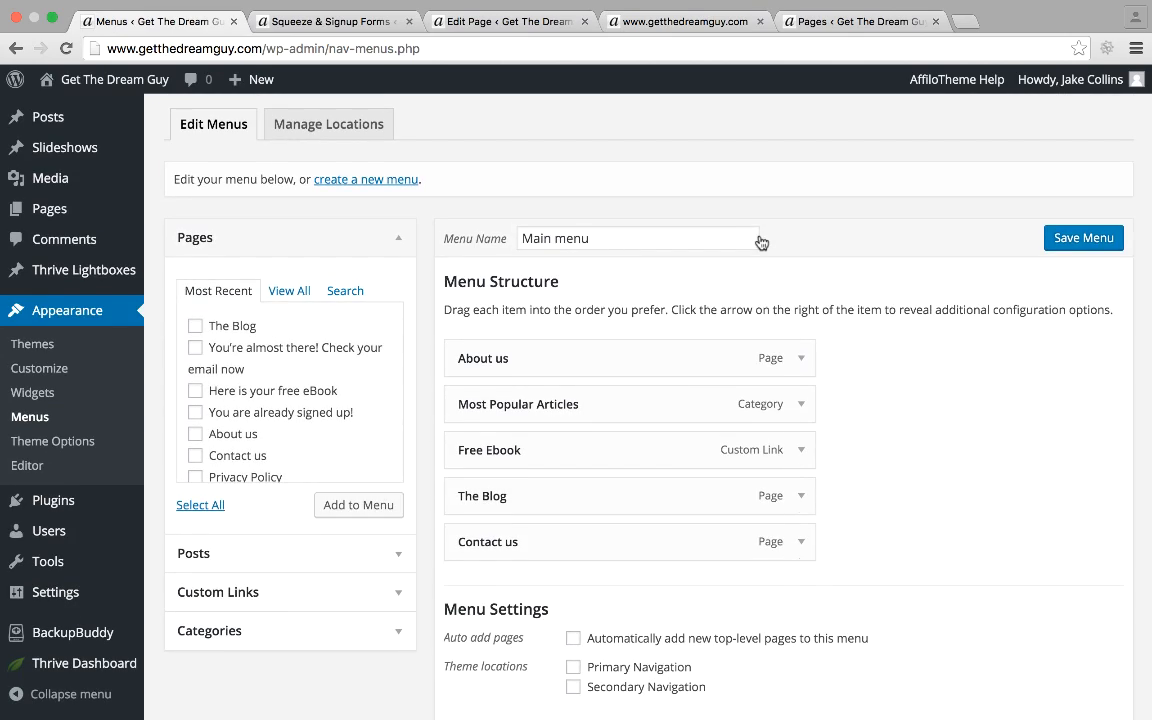
scroll(758, 240, down, 1)
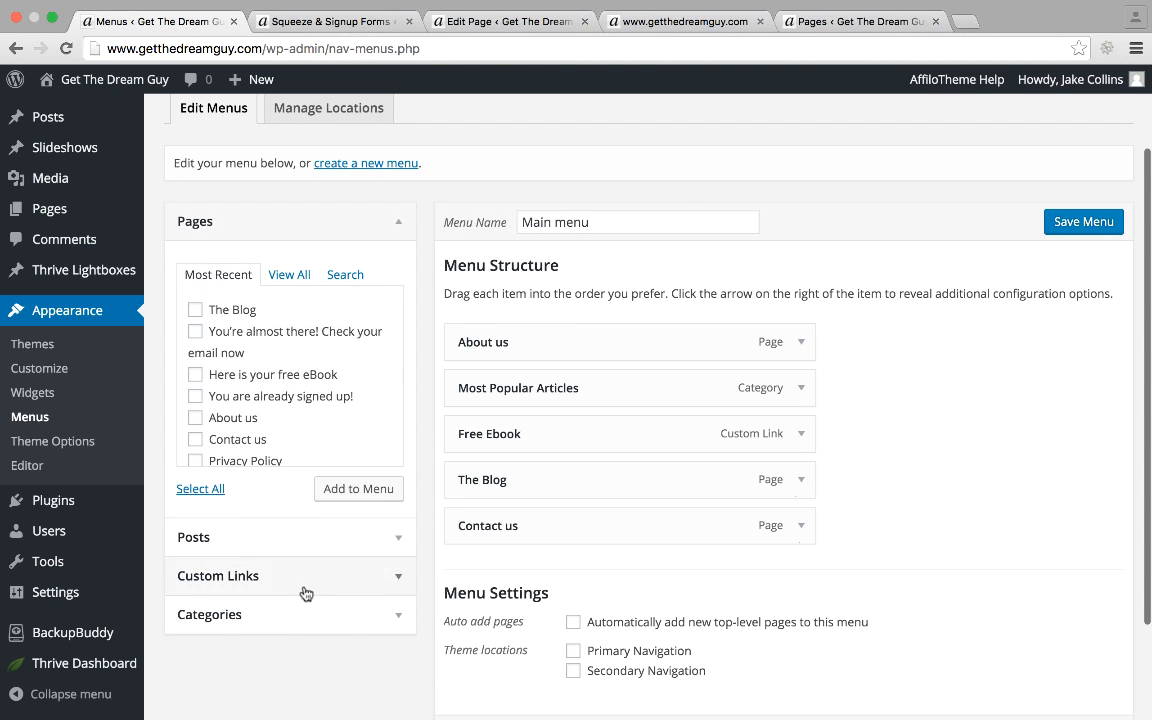
click(297, 615)
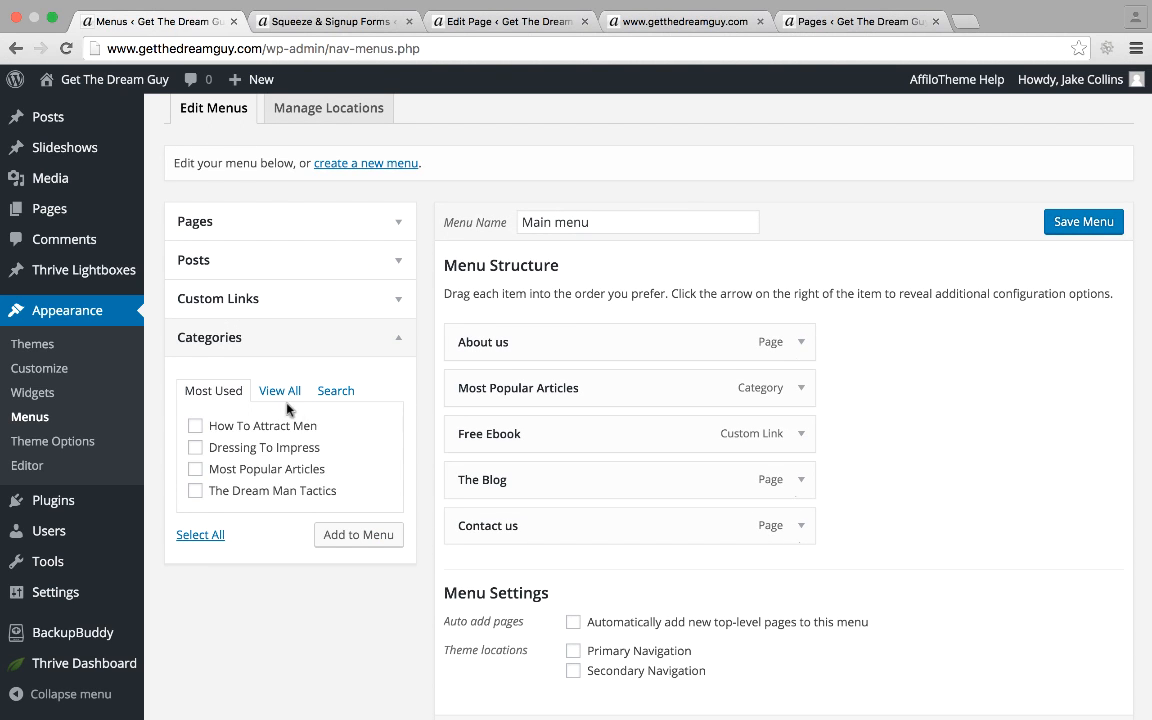
click(273, 428)
click(291, 447)
click(300, 490)
click(340, 533)
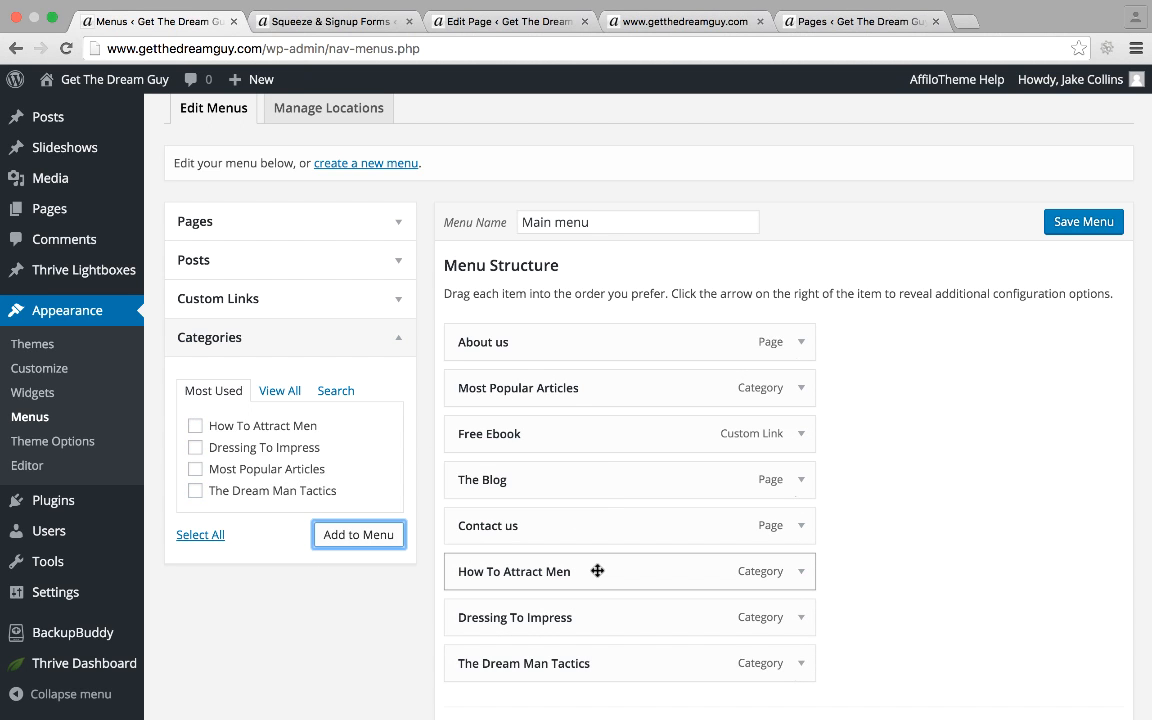
Nest the three added categories as sub items under The Blog, above Contact us, and save the menu.
drag(580, 571, 607, 550)
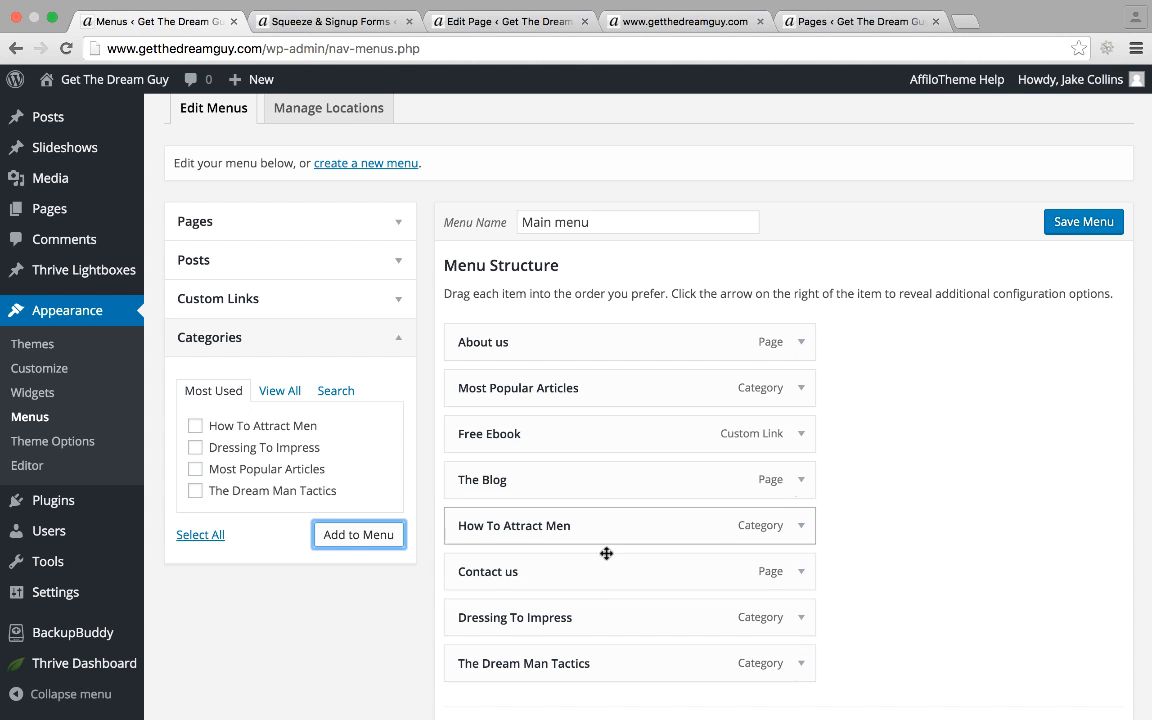
drag(546, 527, 511, 524)
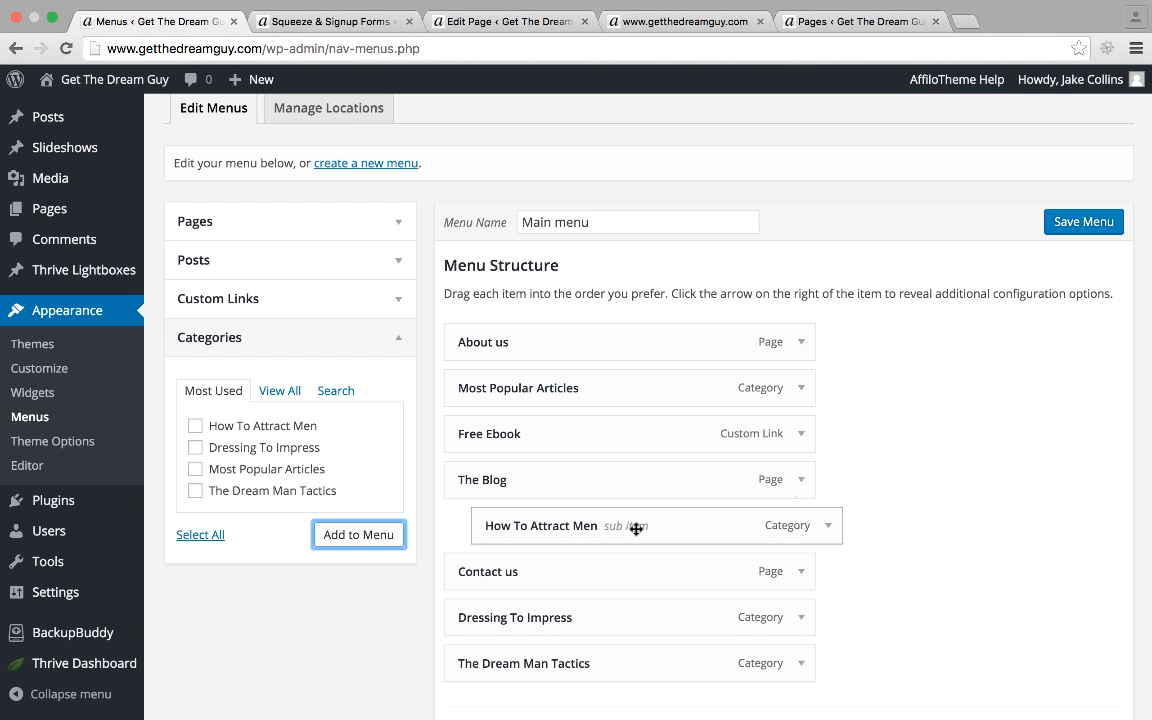
drag(658, 624, 584, 580)
drag(594, 663, 650, 589)
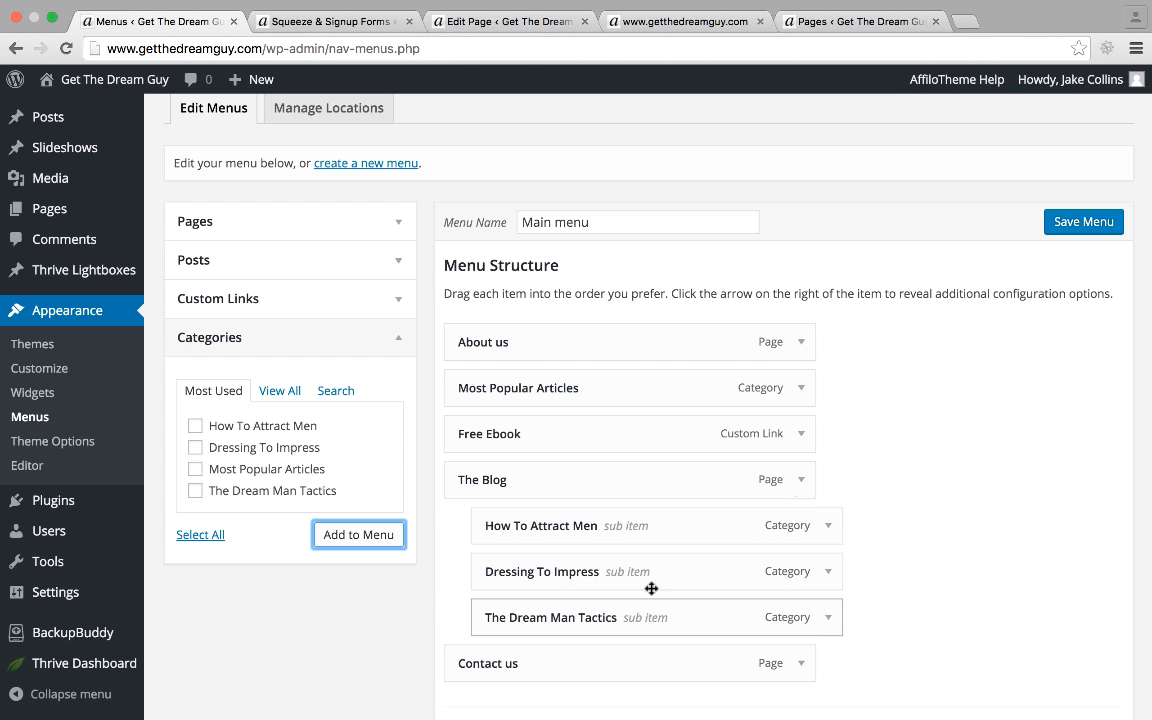
click(1083, 225)
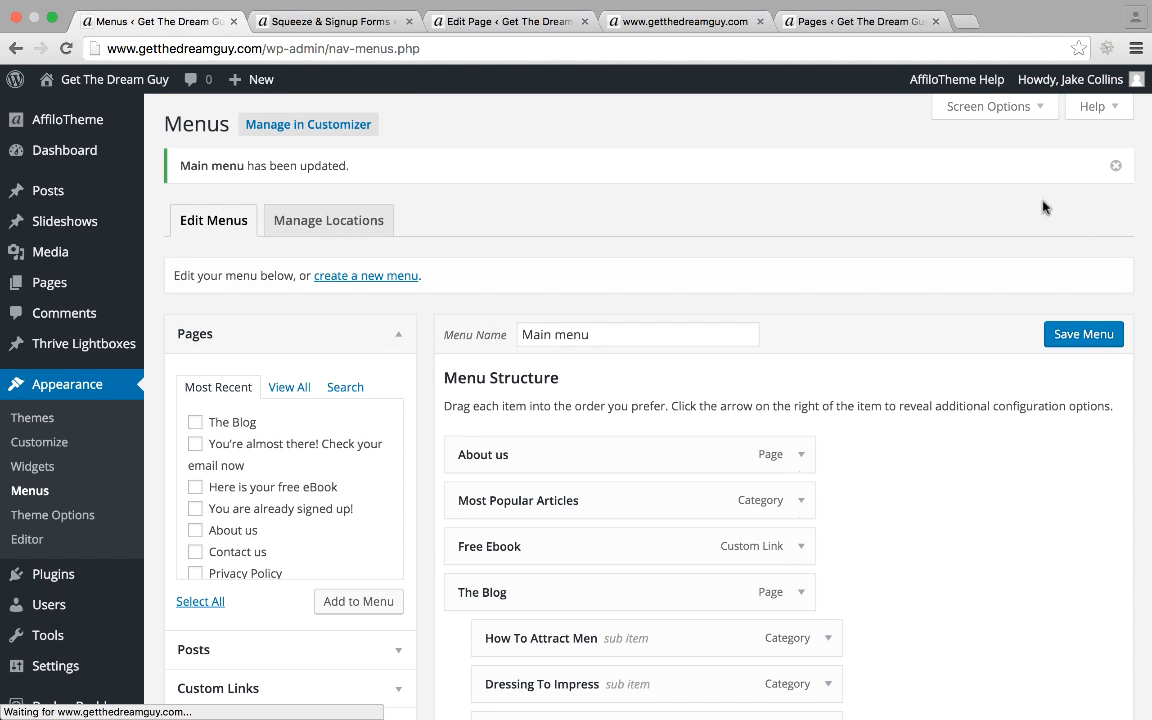
Check the submenu of The Blog on the live site's home page.
click(700, 21)
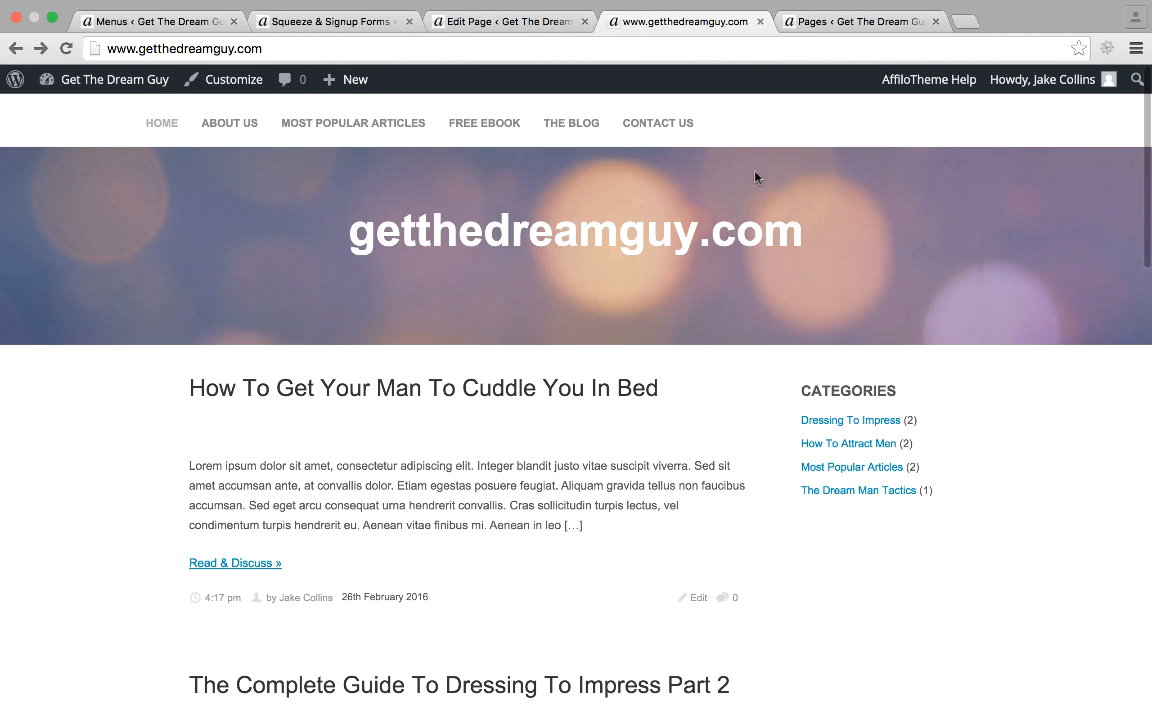
mouse_move(586, 123)
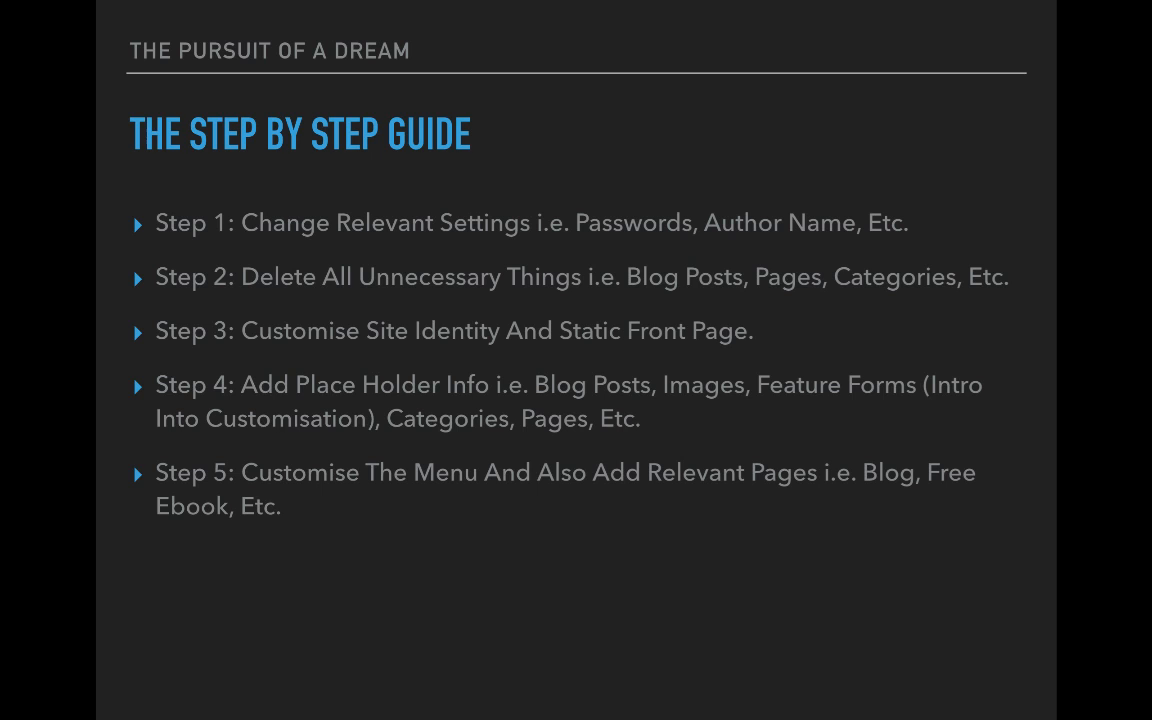
key(Right)
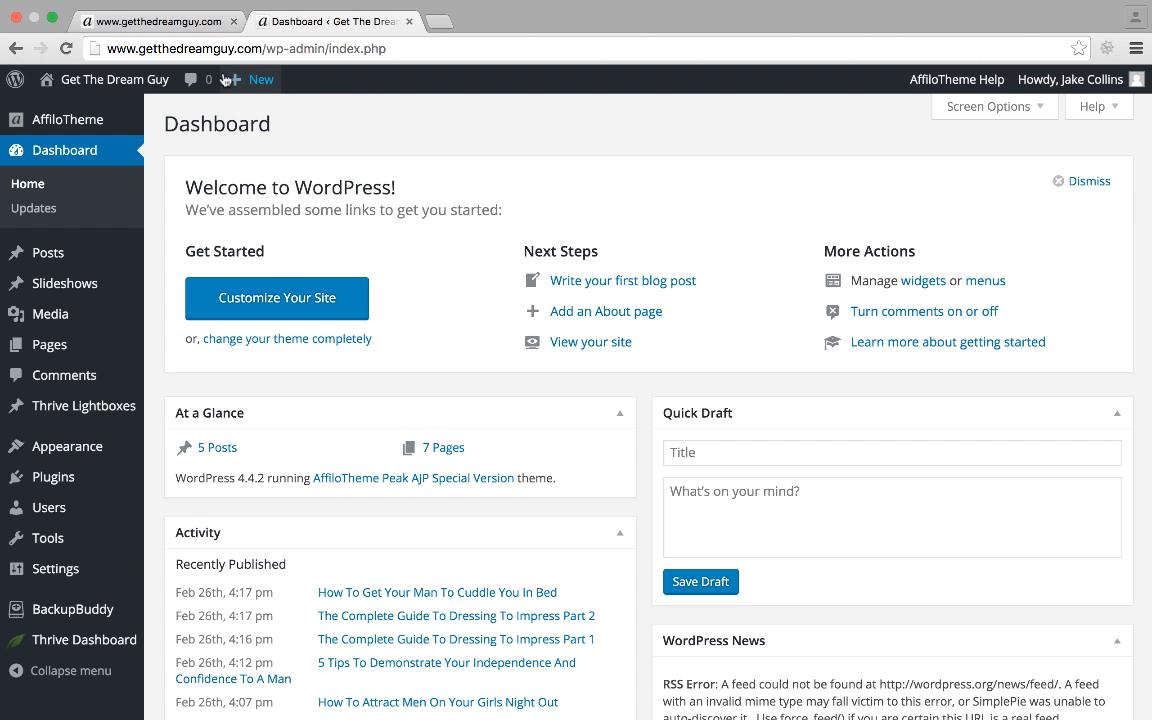
Check the live home page's sidebar and open the Squeeze & Signup Forms list from the dashboard in a new browser tab.
click(155, 21)
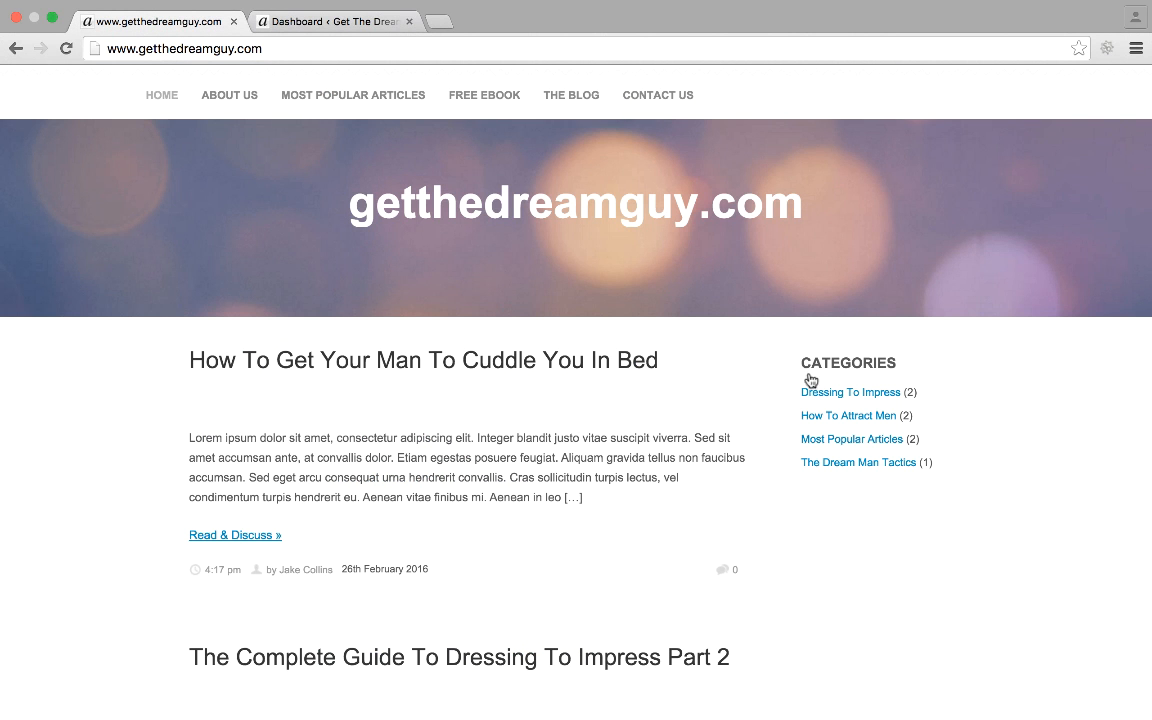
click(376, 24)
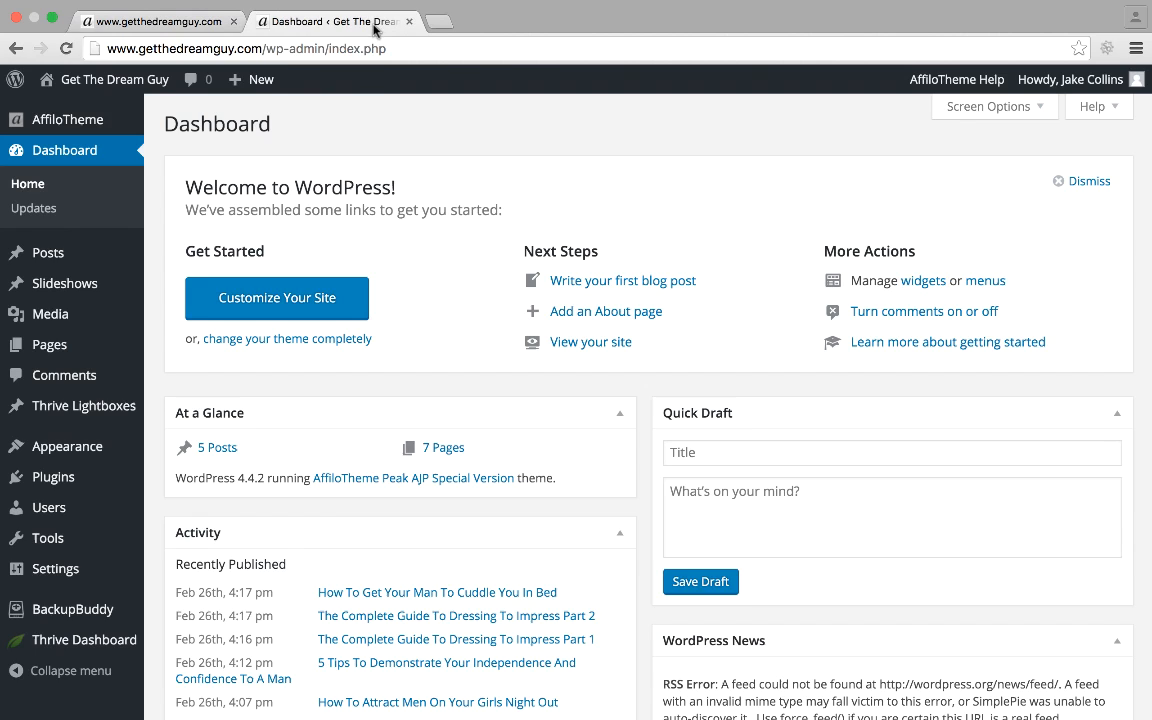
mouse_move(66, 119)
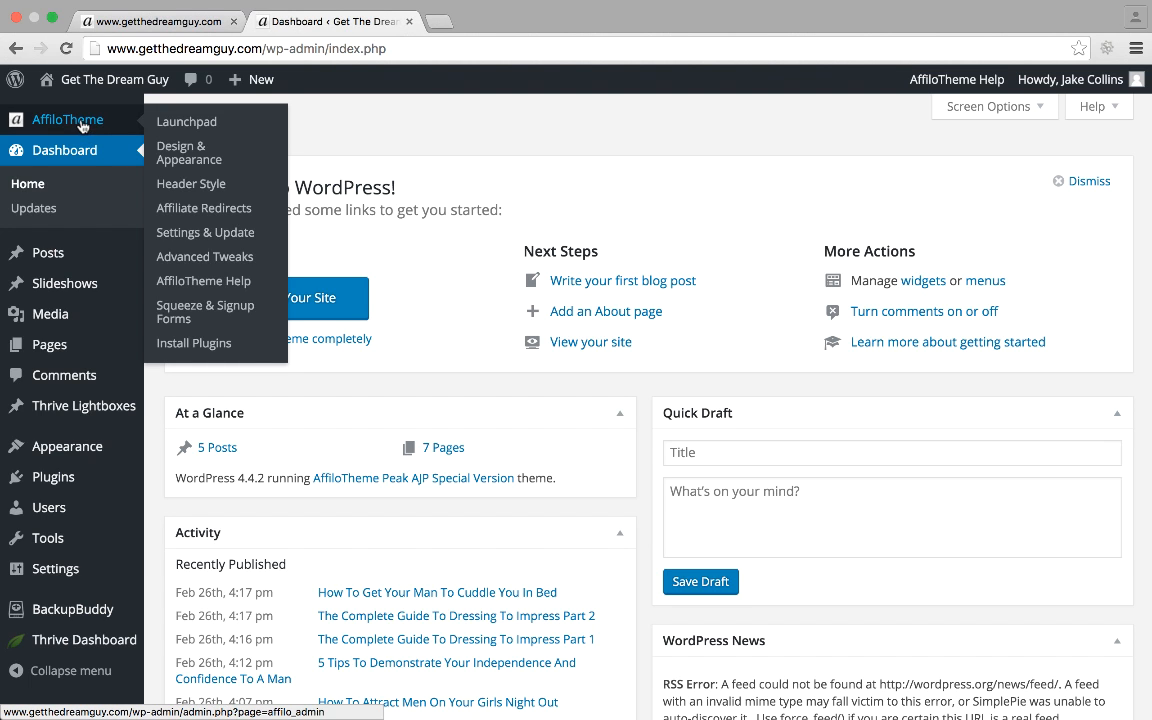
right_click(200, 310)
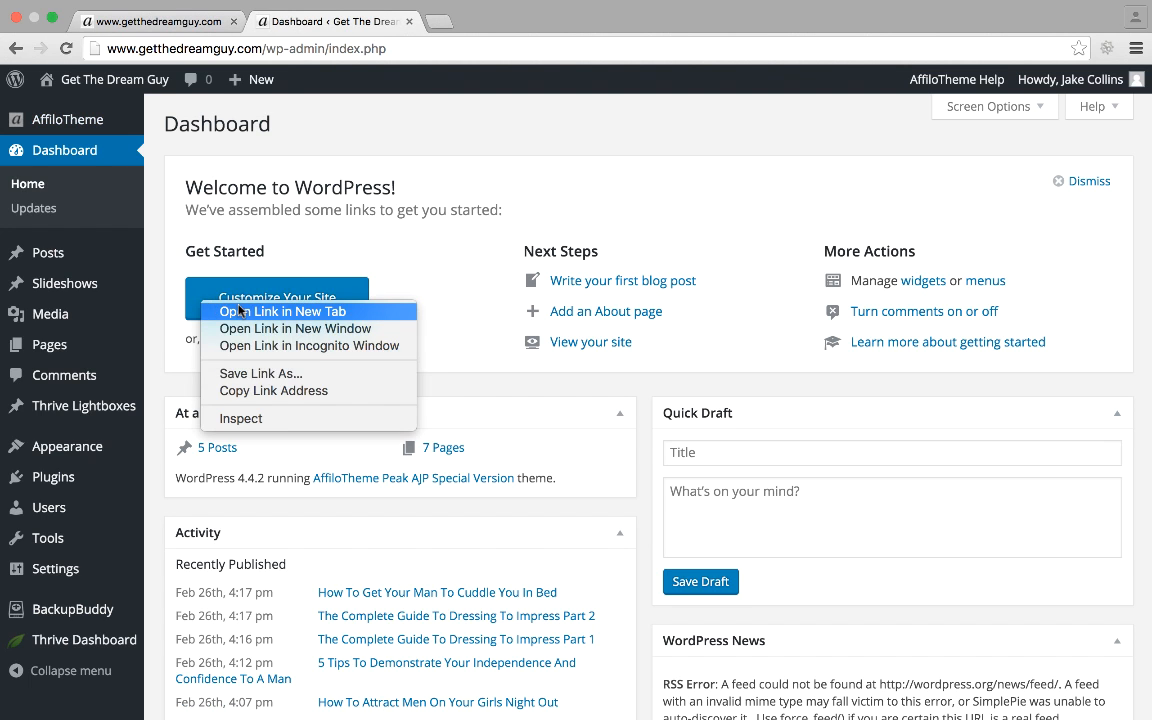
click(240, 314)
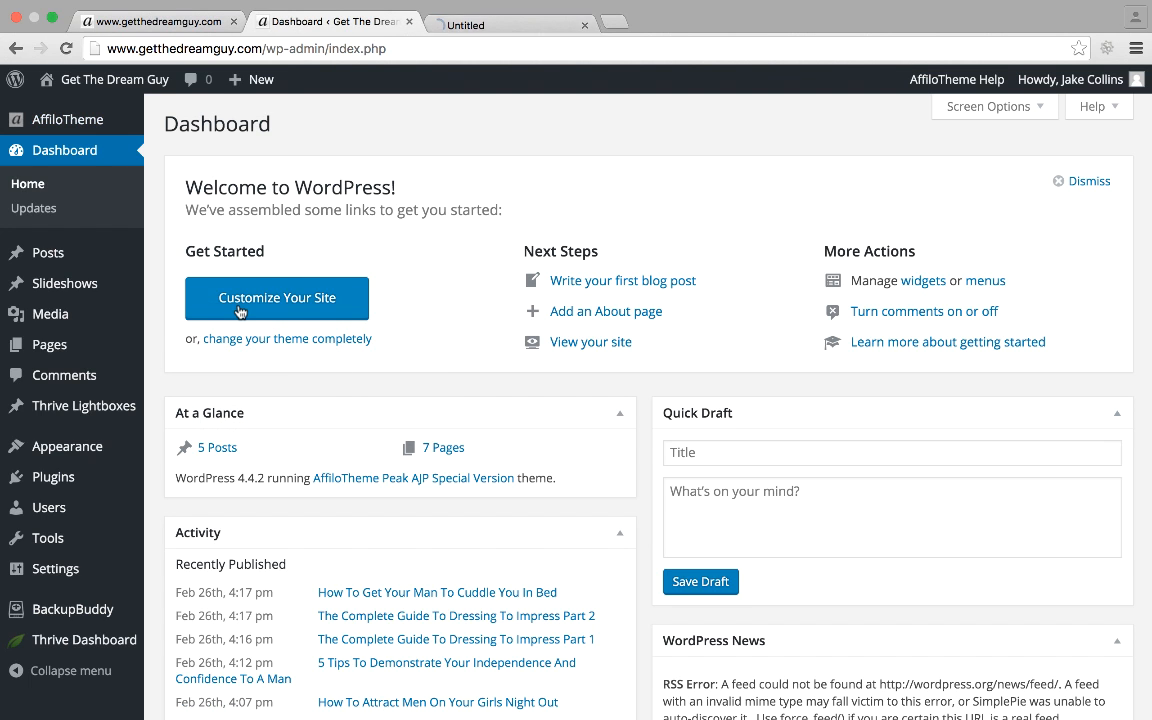
click(470, 21)
Copy the shortcode [signup id="18"] of the Sidebar Form.
mouse_move(504, 328)
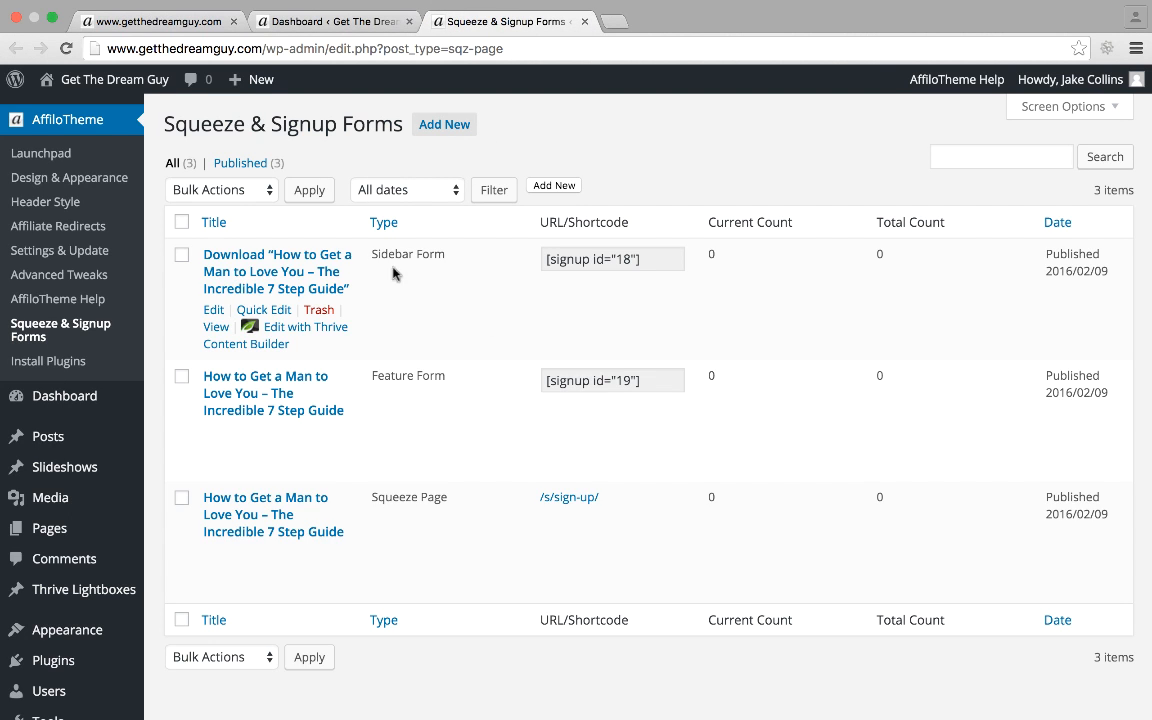
click(569, 264)
key(super+c)
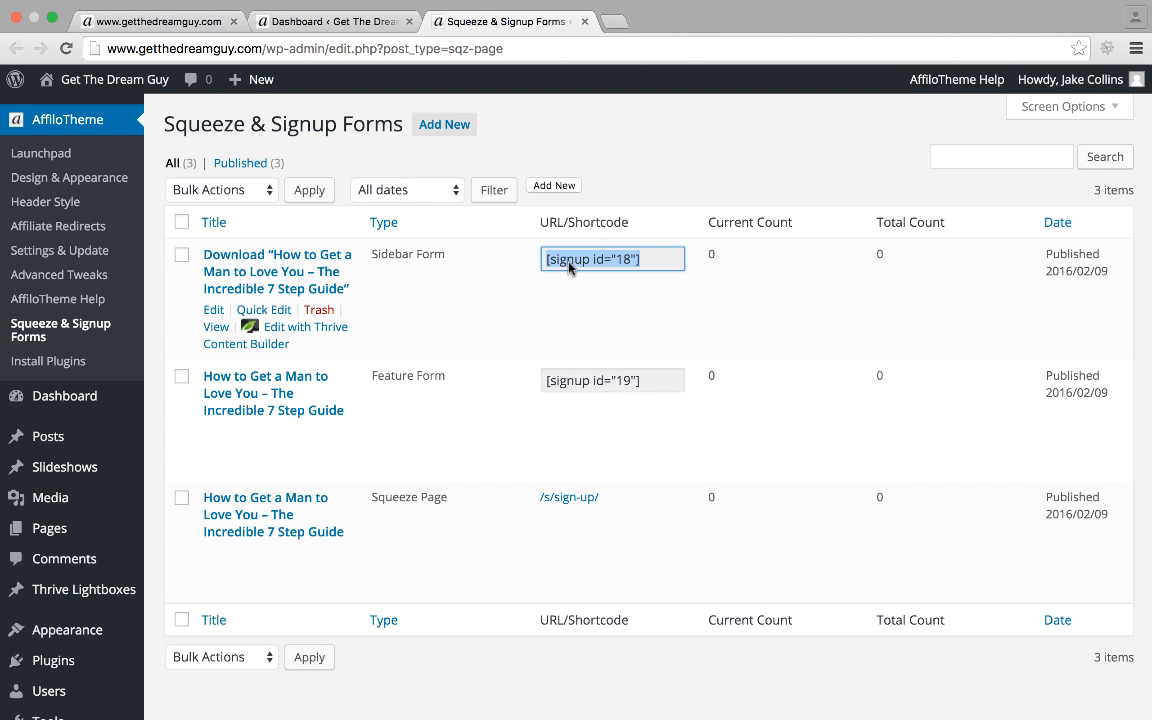
Add a Text widget above Categories in the Primary Sidebar and title it "Free Ebook".
click(290, 33)
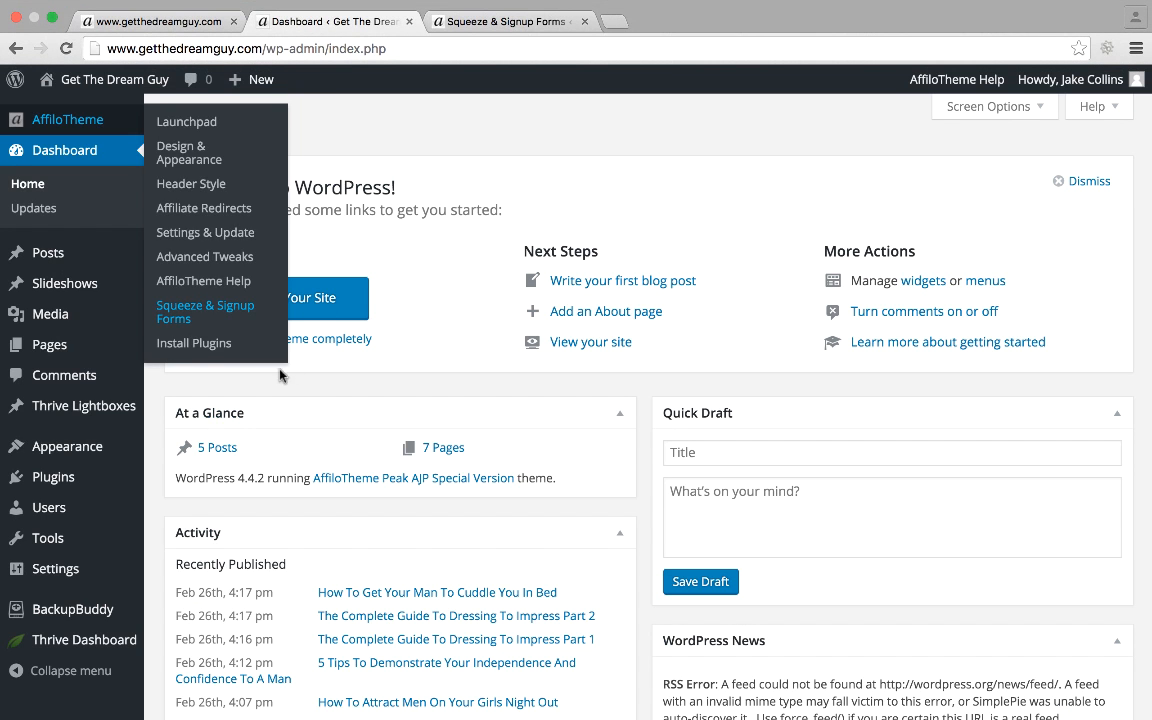
mouse_move(90, 446)
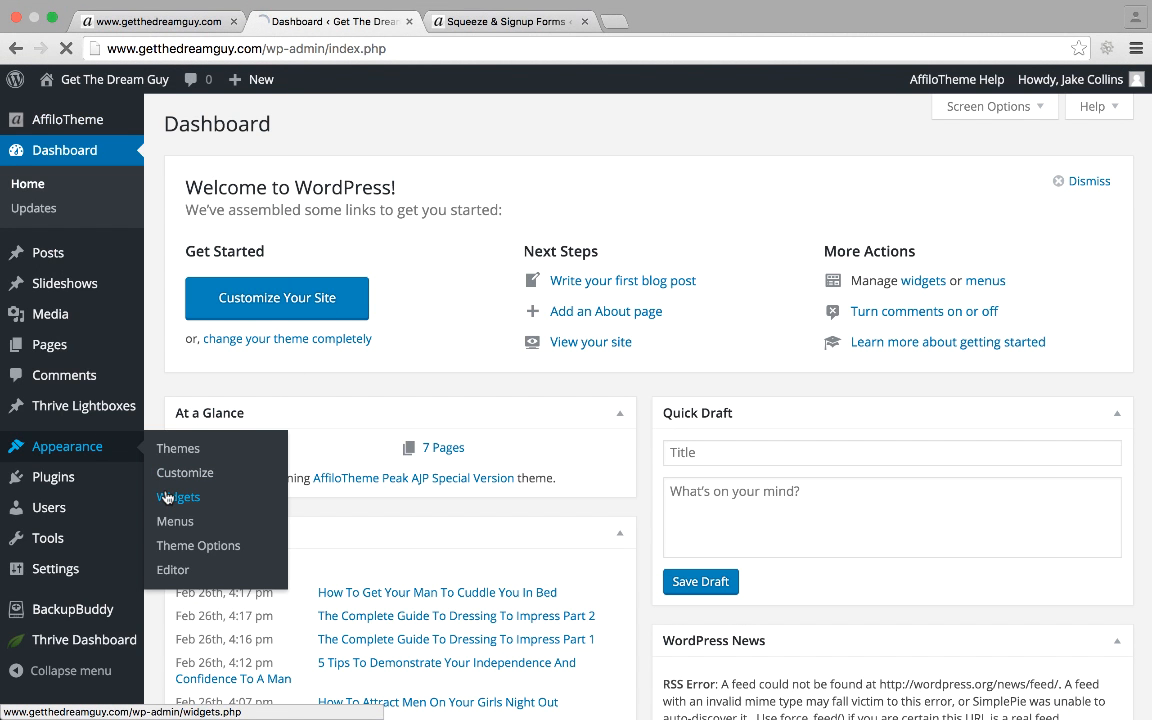
click(167, 497)
scroll(418, 541, down, 5)
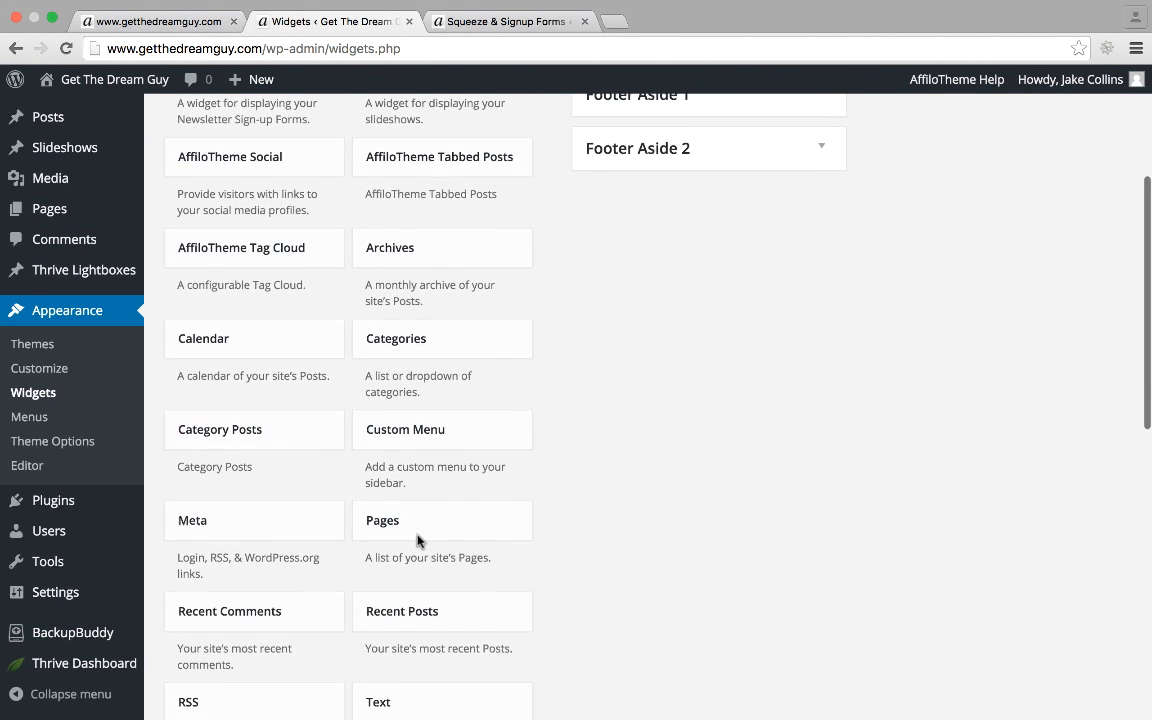
scroll(418, 541, down, 3)
drag(393, 545, 625, 242)
click(597, 314)
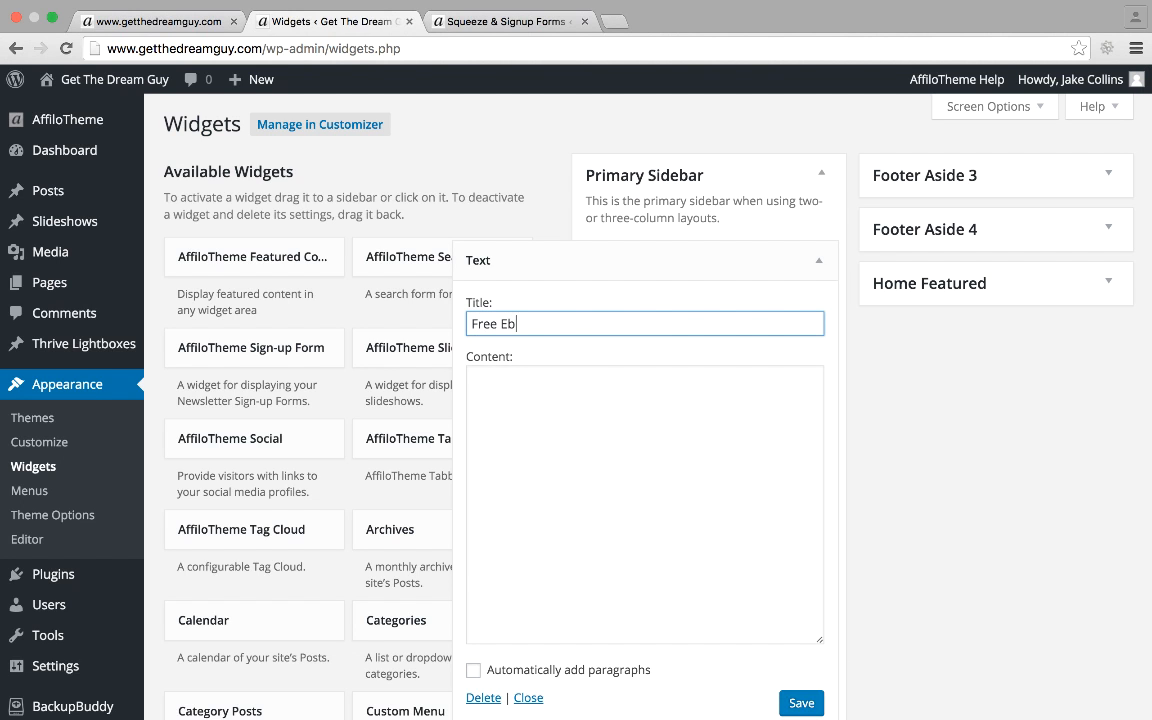
Paste the shortcode [signup id="18"] as the Free Ebook widget's content and save the widget.
click(617, 447)
key(super+v)
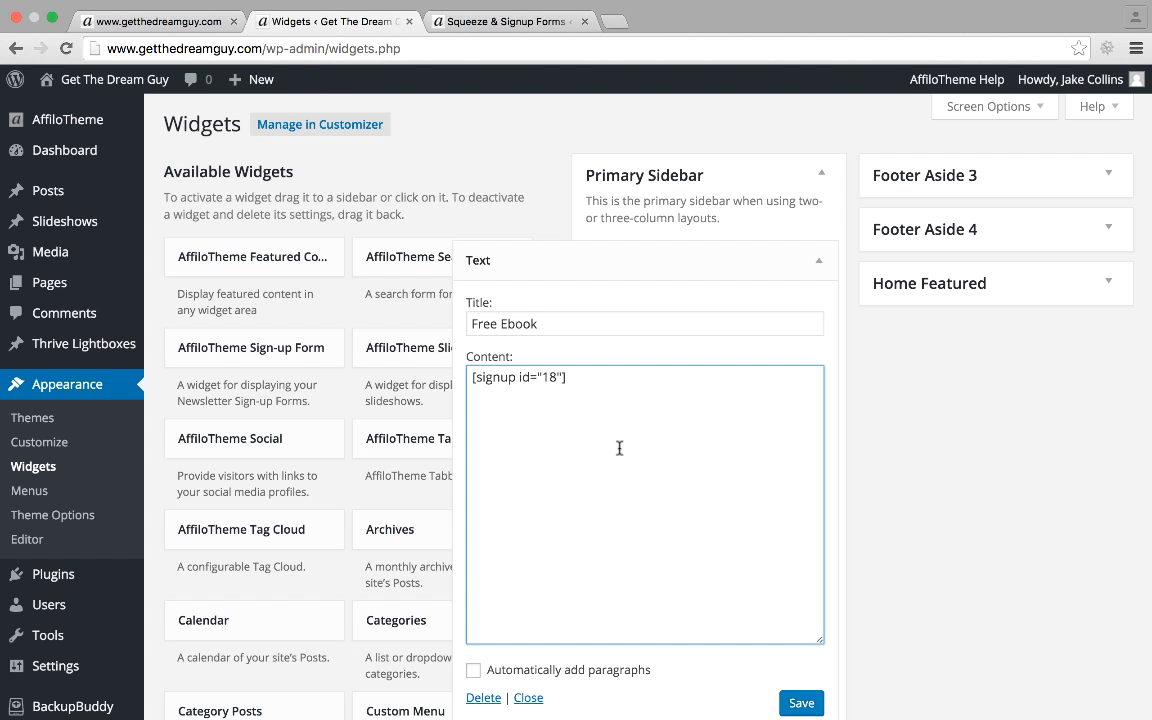
scroll(775, 600, down, 2)
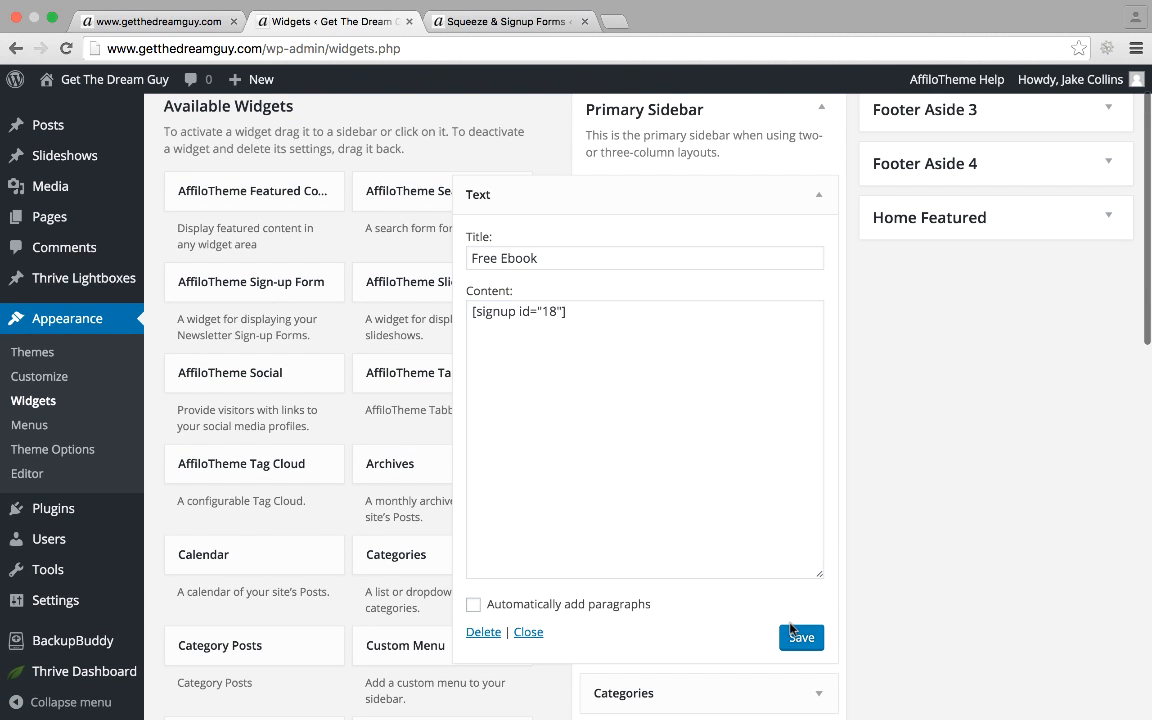
click(800, 638)
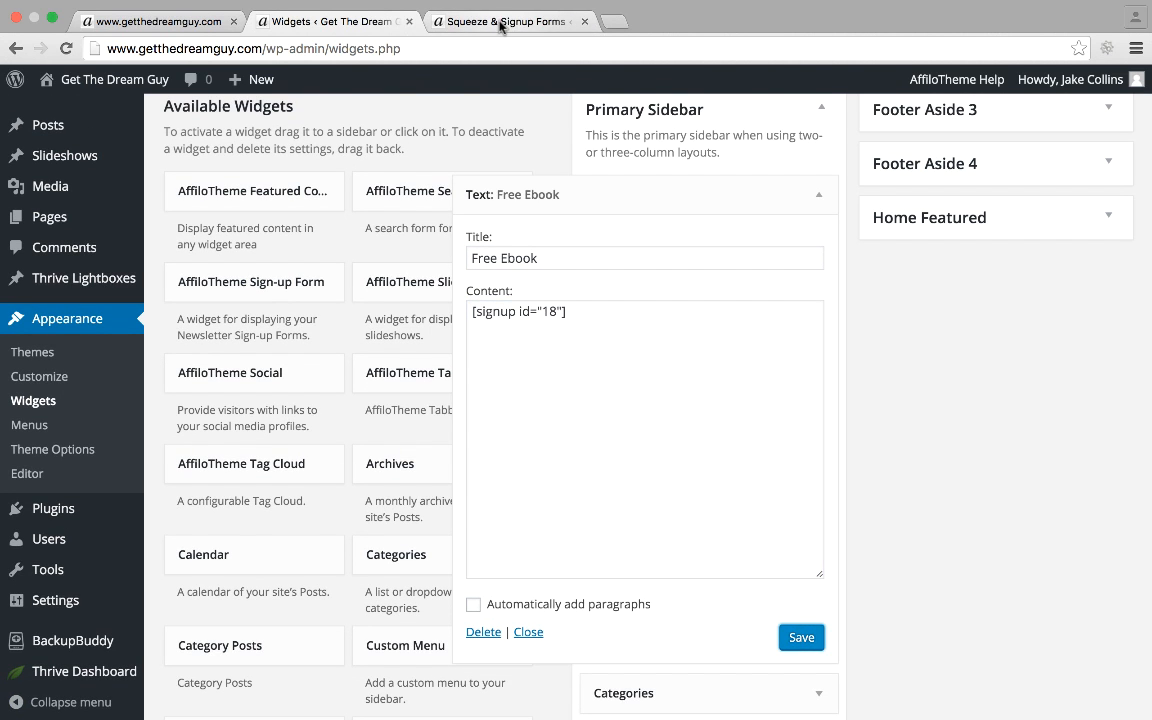
Check the signup form in the sidebar of the live site's home page.
click(173, 19)
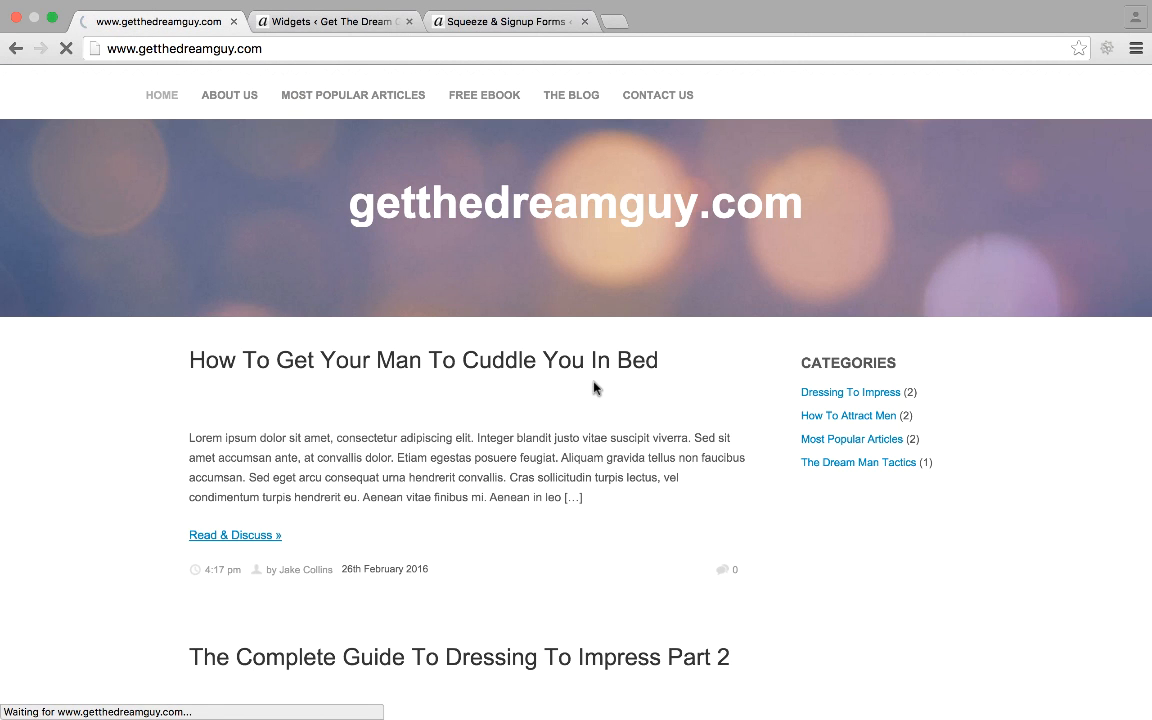
scroll(850, 470, down, 5)
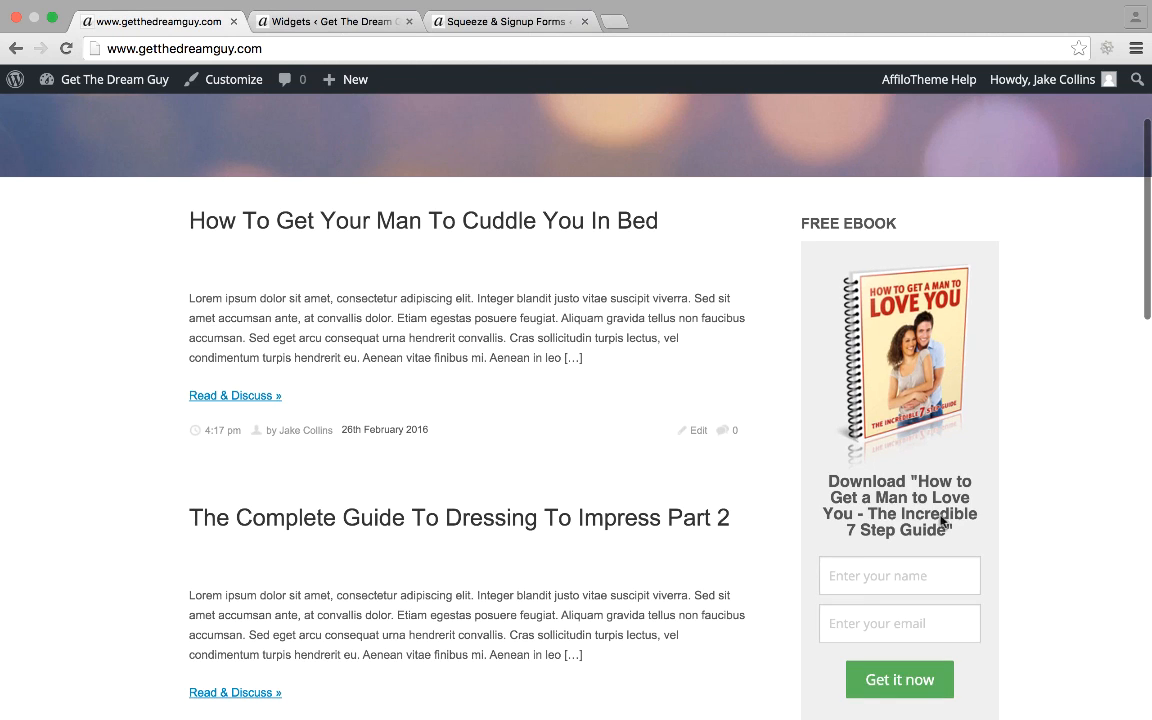
scroll(851, 360, up, 2)
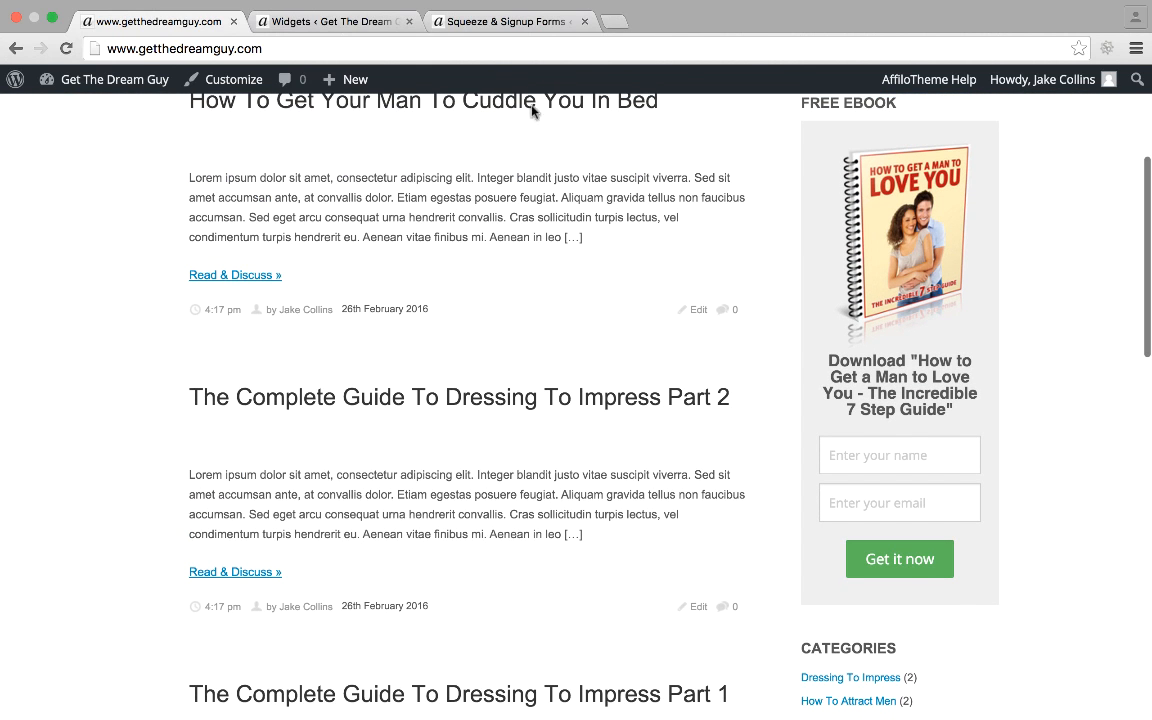
Open the Sidebar Form with ID 18 for editing and close its browser tab when finished.
click(512, 21)
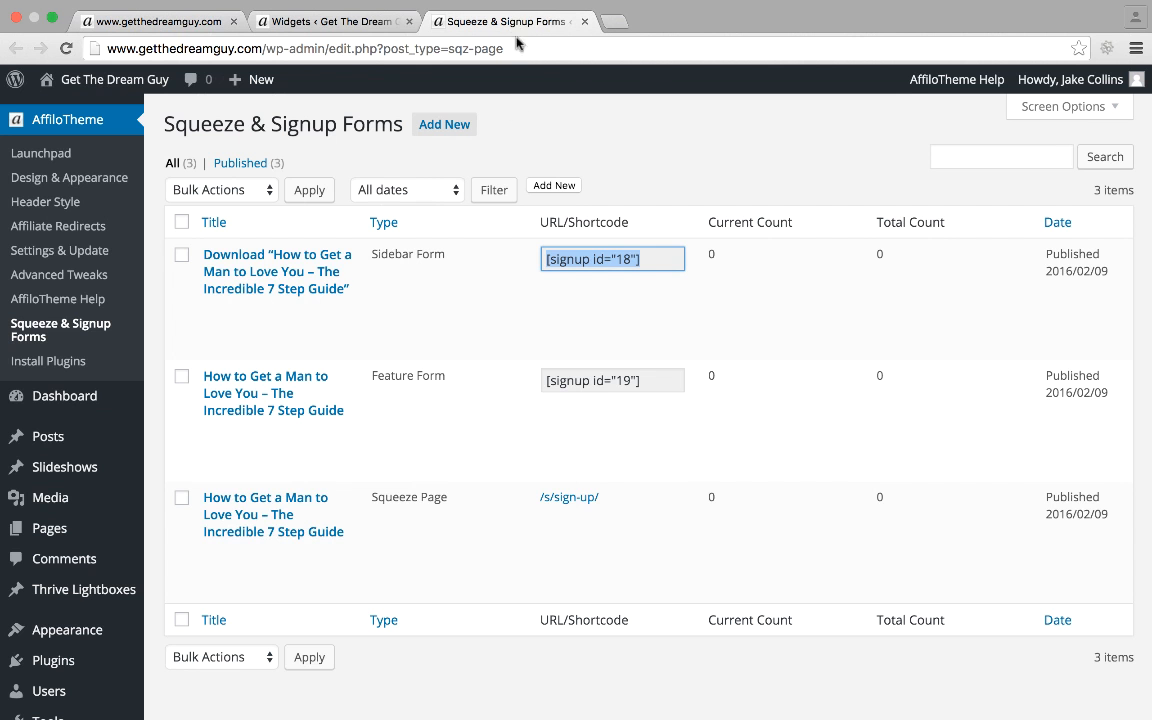
click(320, 288)
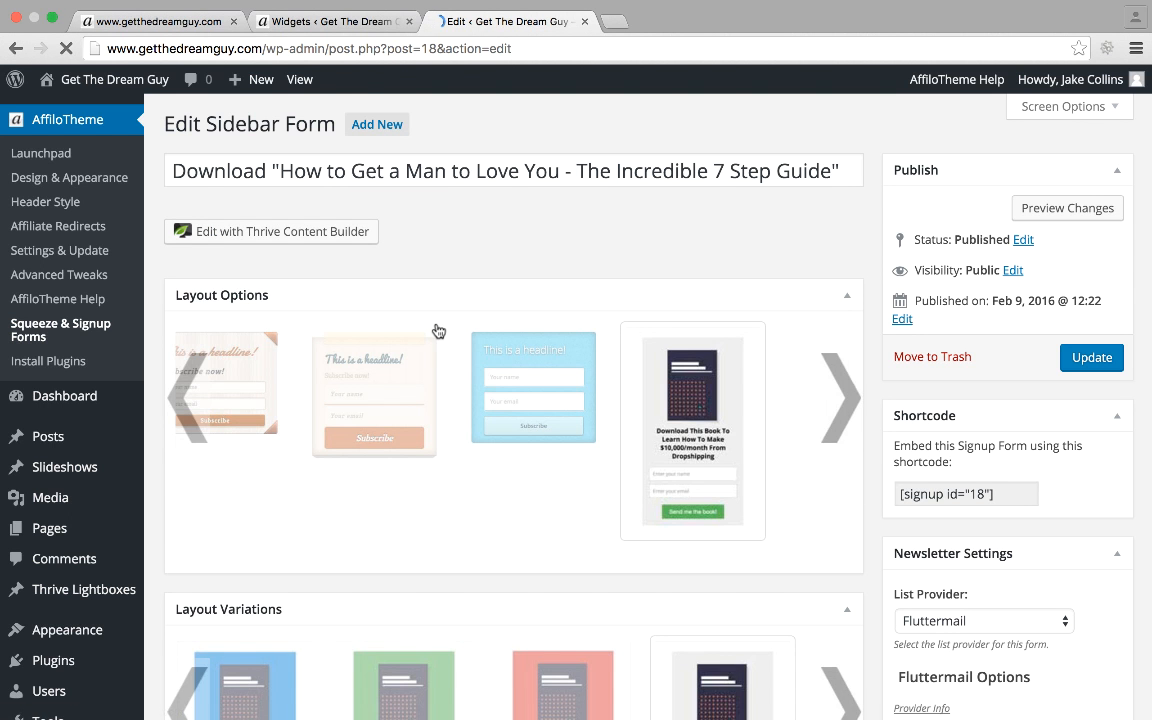
key(super+w)
Examine the restyled ebook signup form and the category list in the live home page's sidebar.
scroll(770, 348, down, 3)
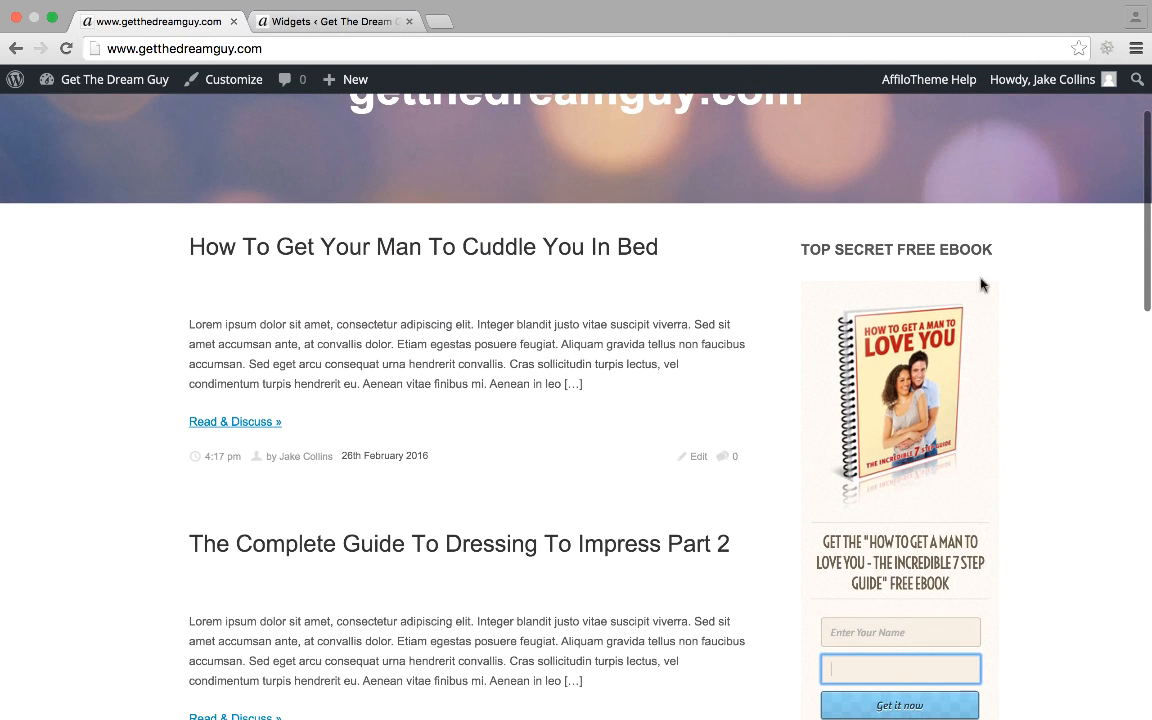
scroll(928, 415, down, 3)
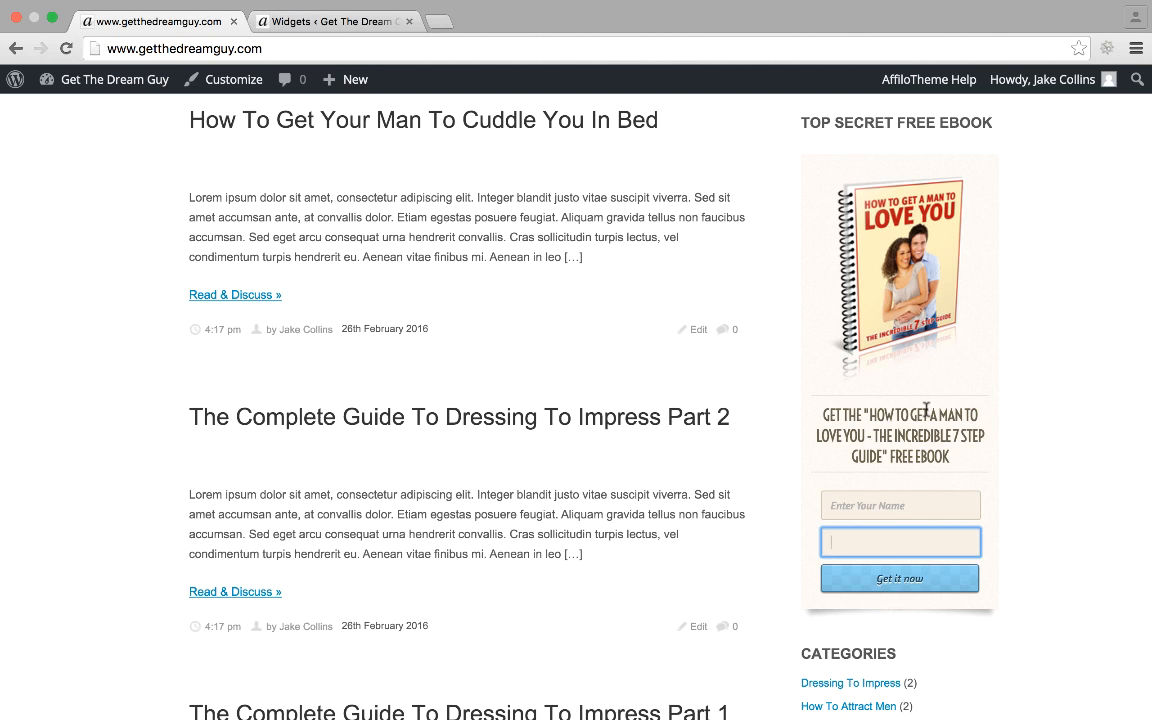
scroll(880, 405, down, 6)
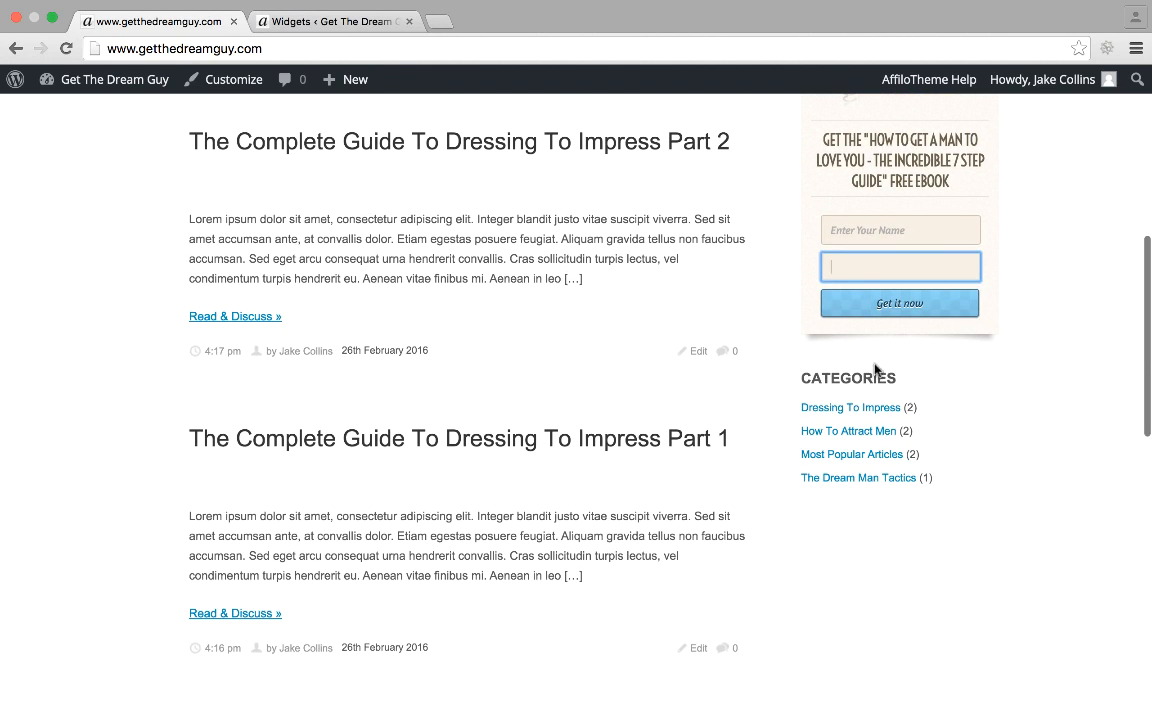
scroll(875, 370, up, 4)
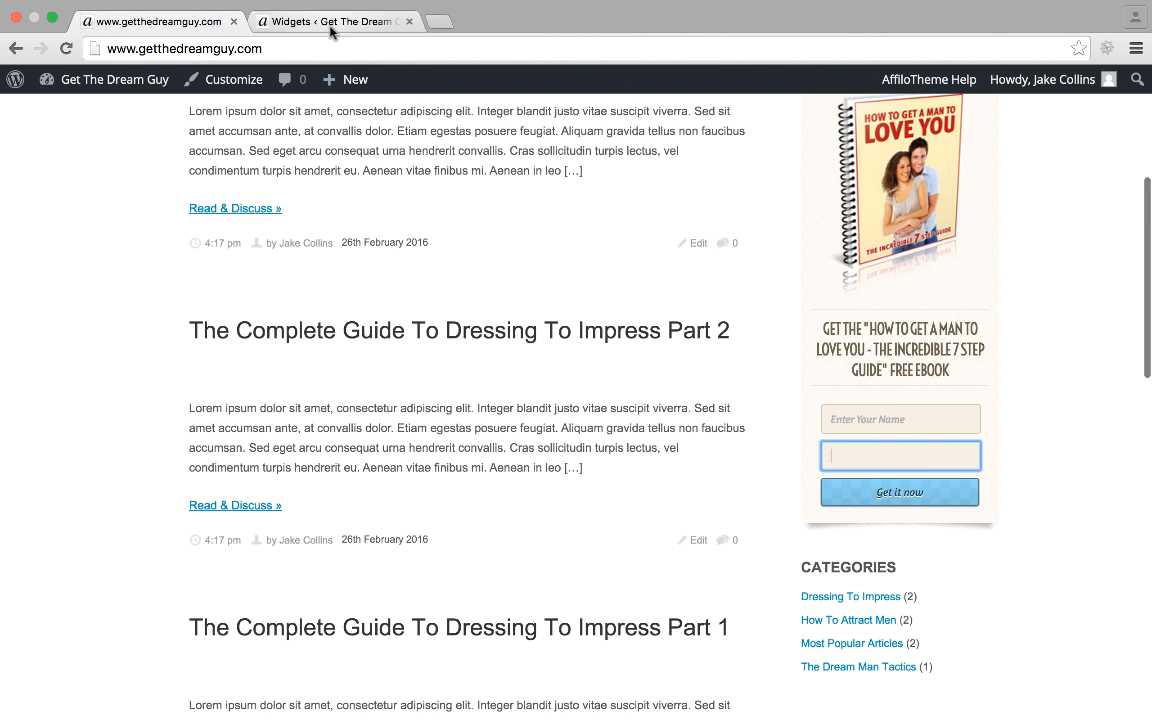
Collapse the ebook widget and add a Text widget titled "About Me" between it and Categories in the Primary Sidebar.
click(331, 22)
click(533, 633)
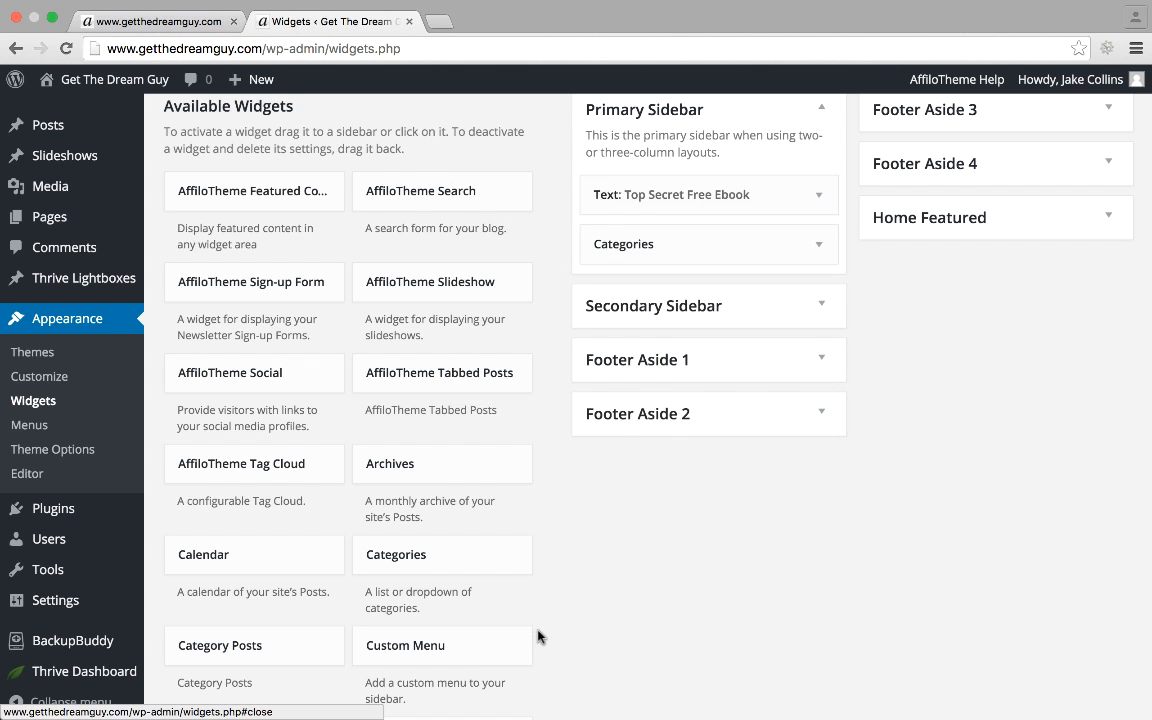
scroll(537, 635, down, 10)
drag(444, 455, 683, 222)
click(612, 290)
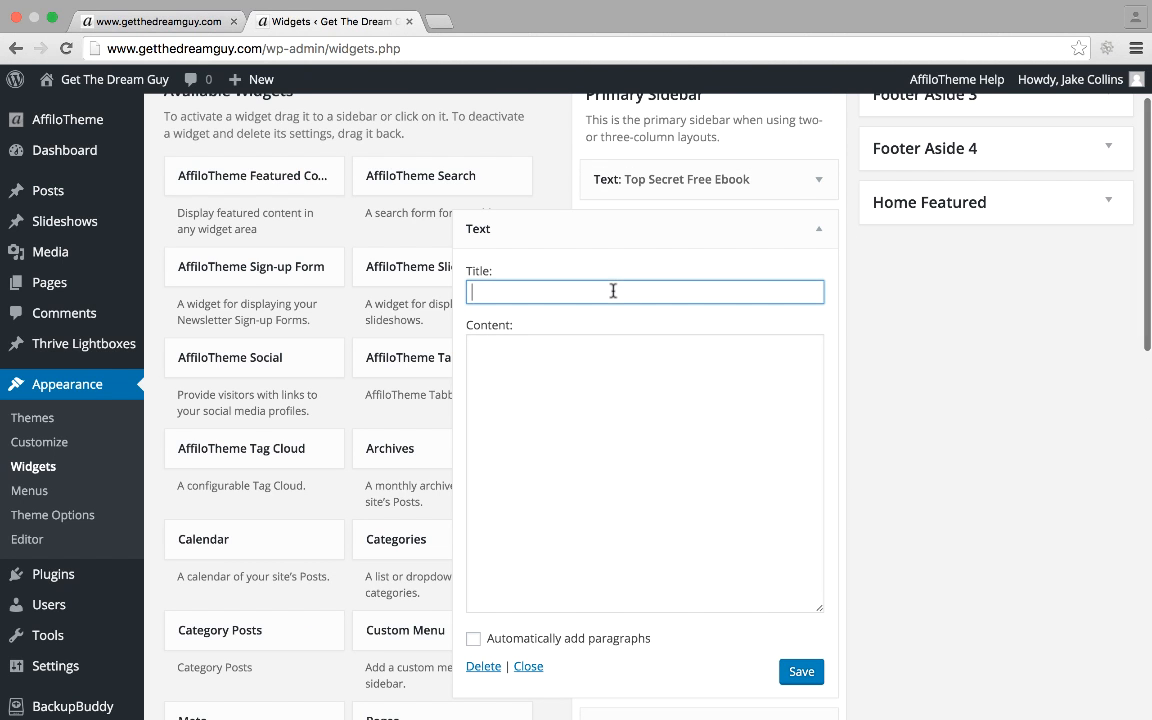
text(About Me)
Fill the About Me widget with the author's introduction, from "Hey There!" to "Find Out More About Me!", and save it.
click(662, 429)
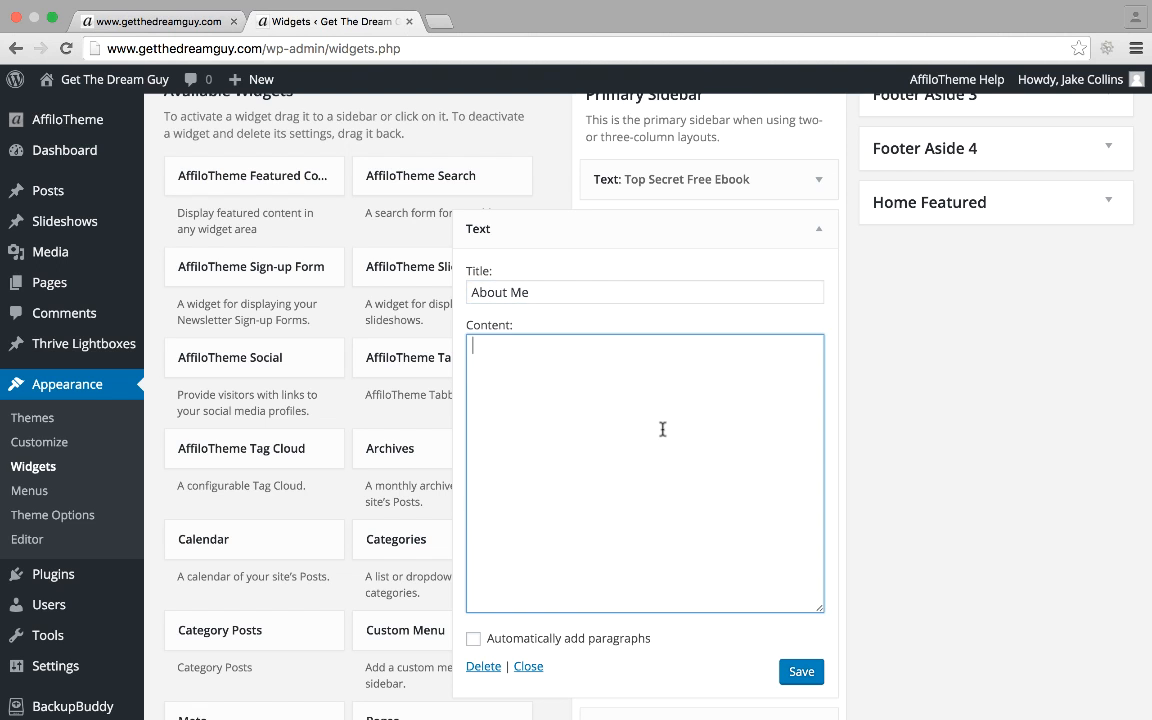
text(Hey There!  I’m Jake Collins and I’m here to help you find your dream guy! I live in United Kingdom but have travelled the world meeting people of all different cultures. I’ve conversed with thousands and thousands of guys to find out what really makes them fall in love with the opposite sex and I’m going to share those secrets with you.  Find Out More About Me!)
scroll(746, 494, down, 2)
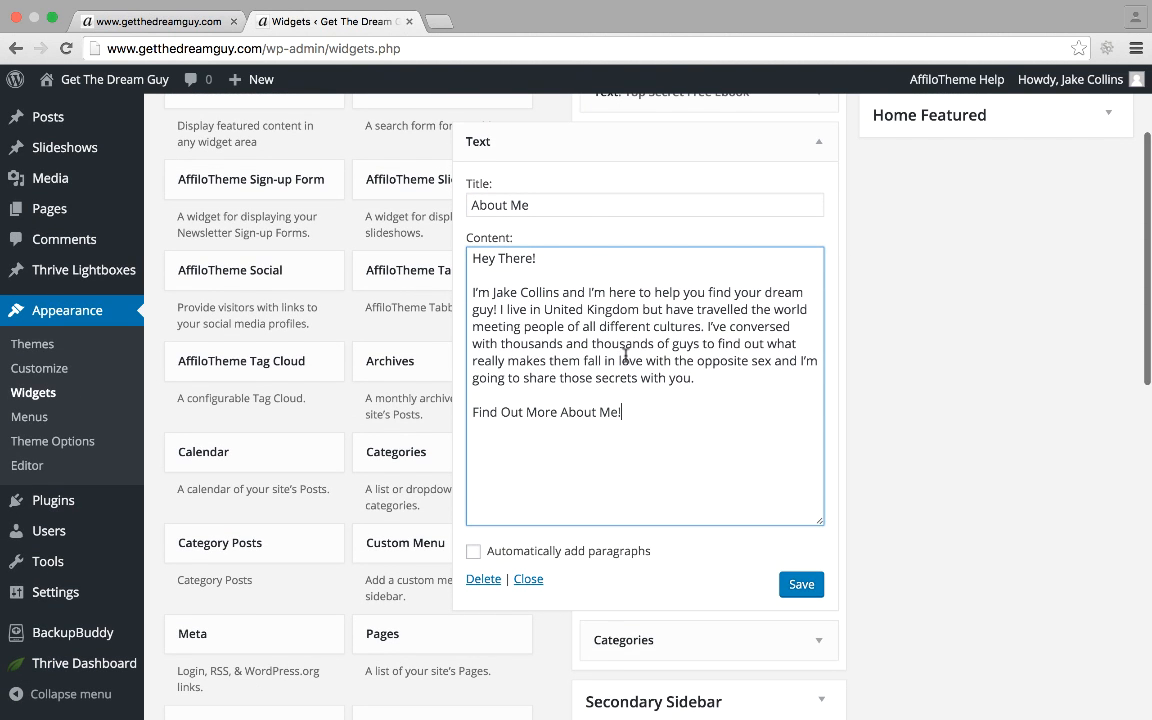
click(801, 584)
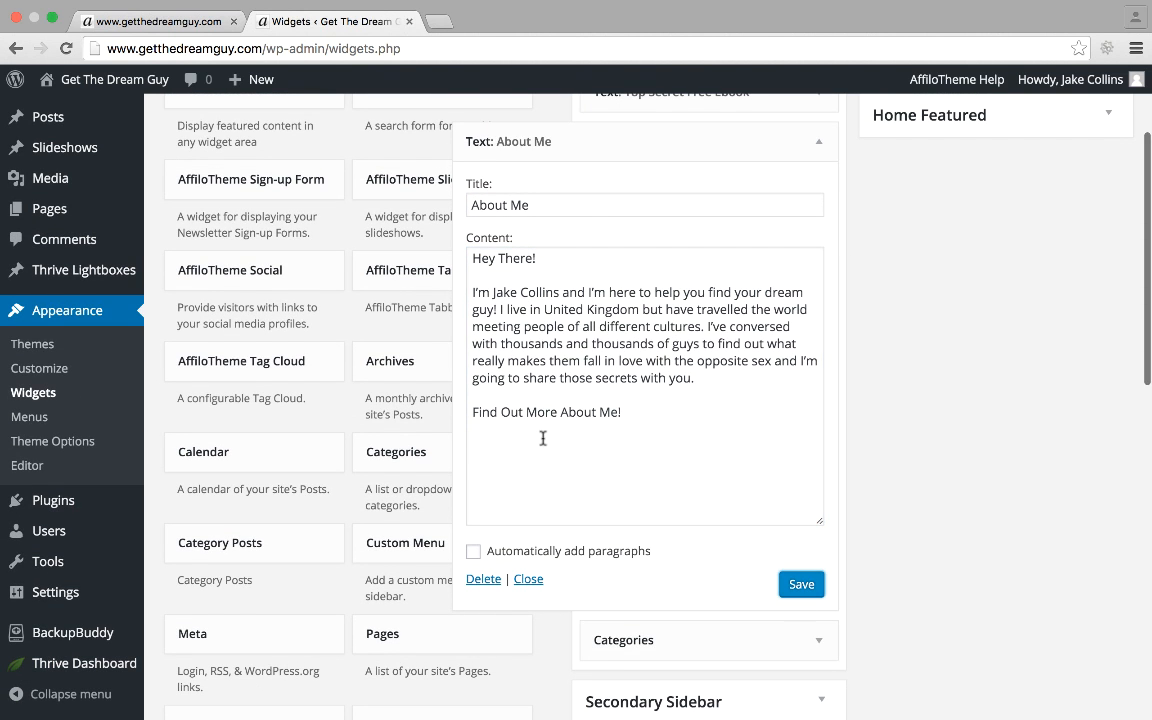
Reload the live site and check how the About Me text appears in the sidebar.
click(155, 21)
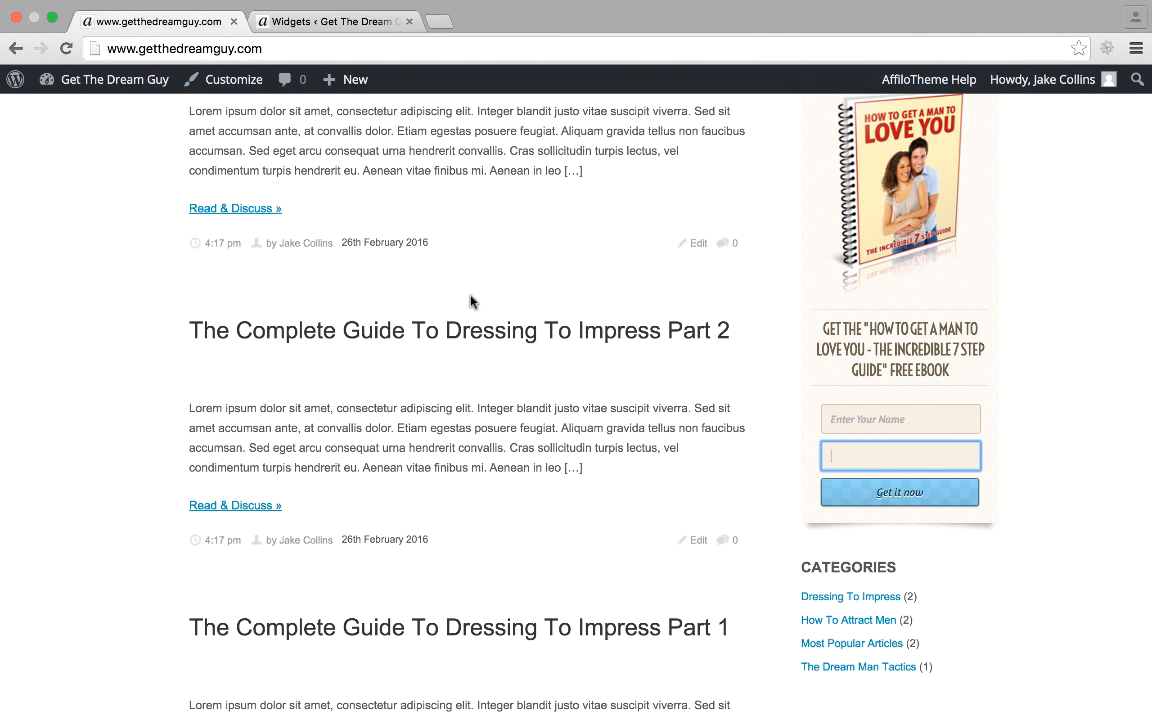
key(super+r)
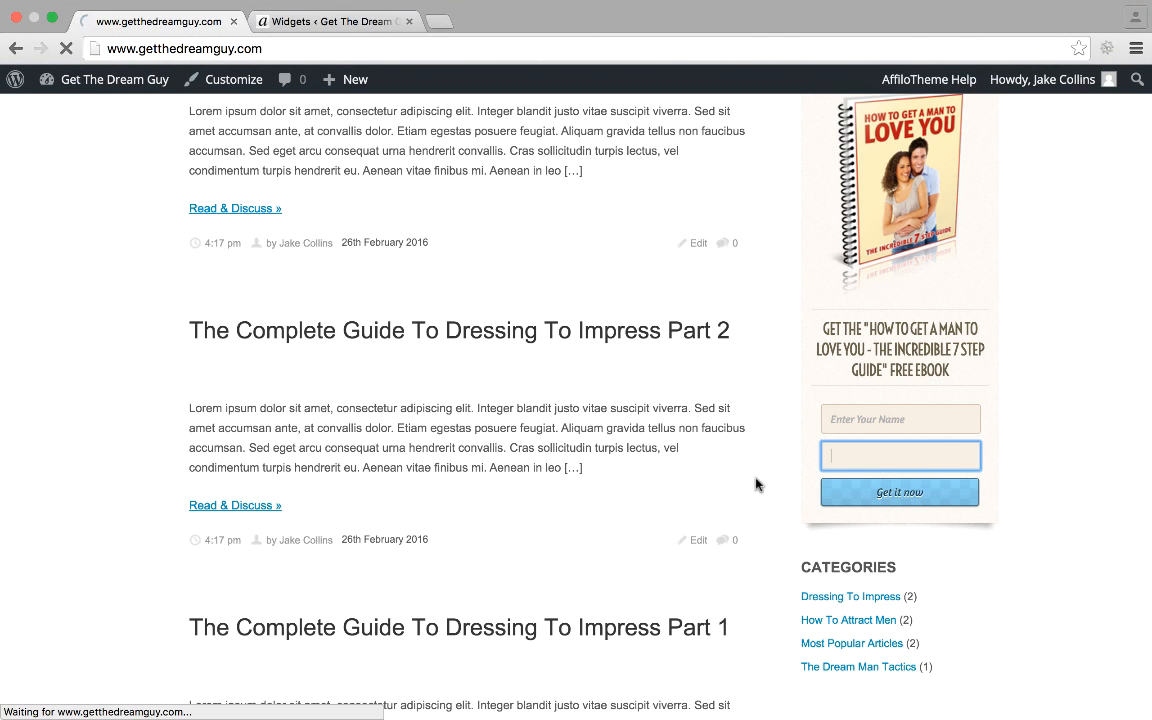
scroll(756, 485, down, 4)
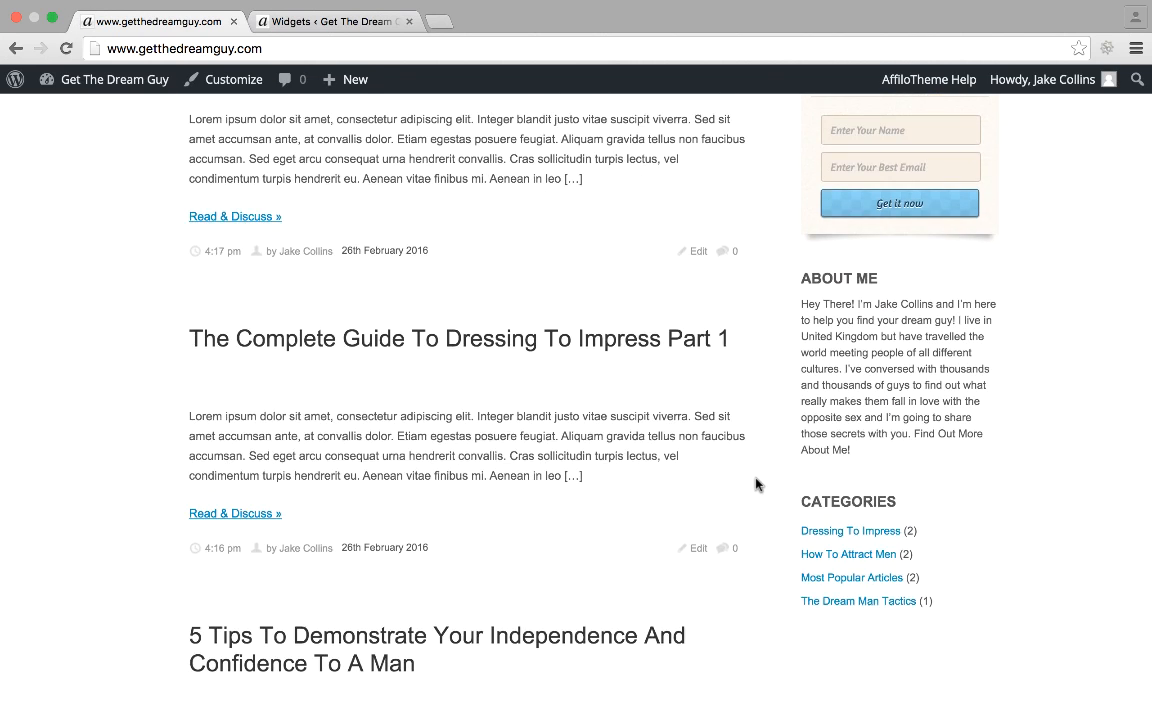
scroll(756, 485, up, 1)
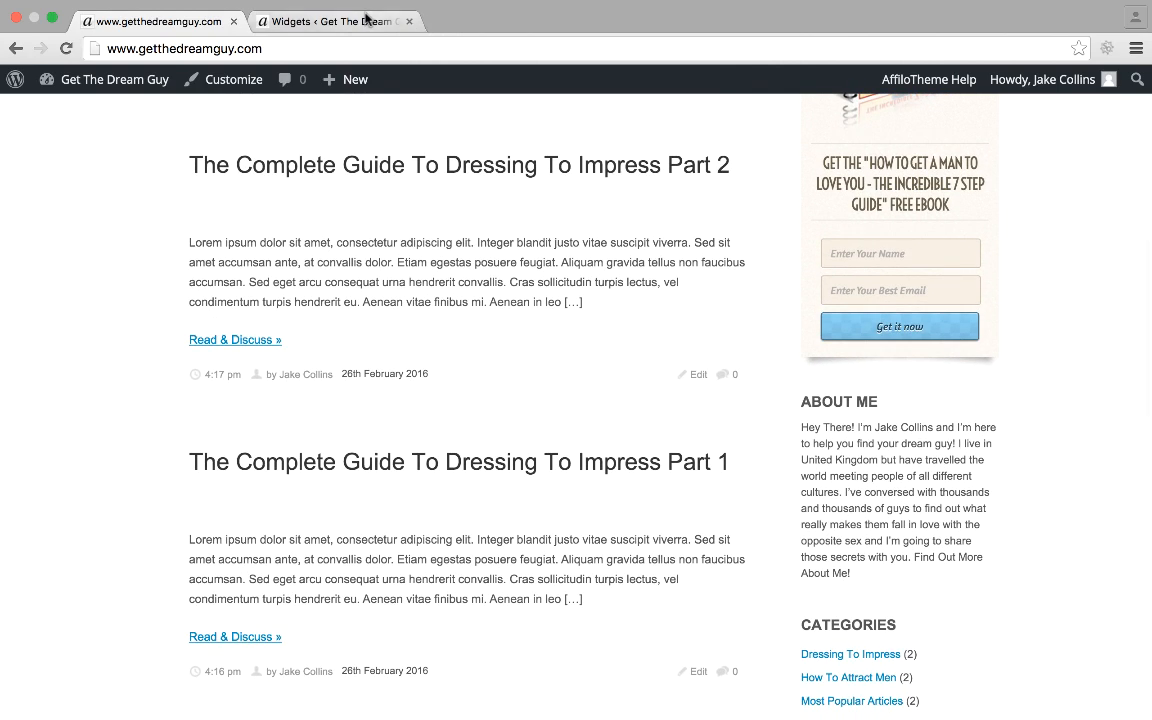
Start a new paragraph at "I've conversed" in the About Me widget, separate all paragraphs with <br> lines, save, and reload the live site.
click(300, 20)
scroll(650, 340, down, 1)
scroll(710, 360, up, 1)
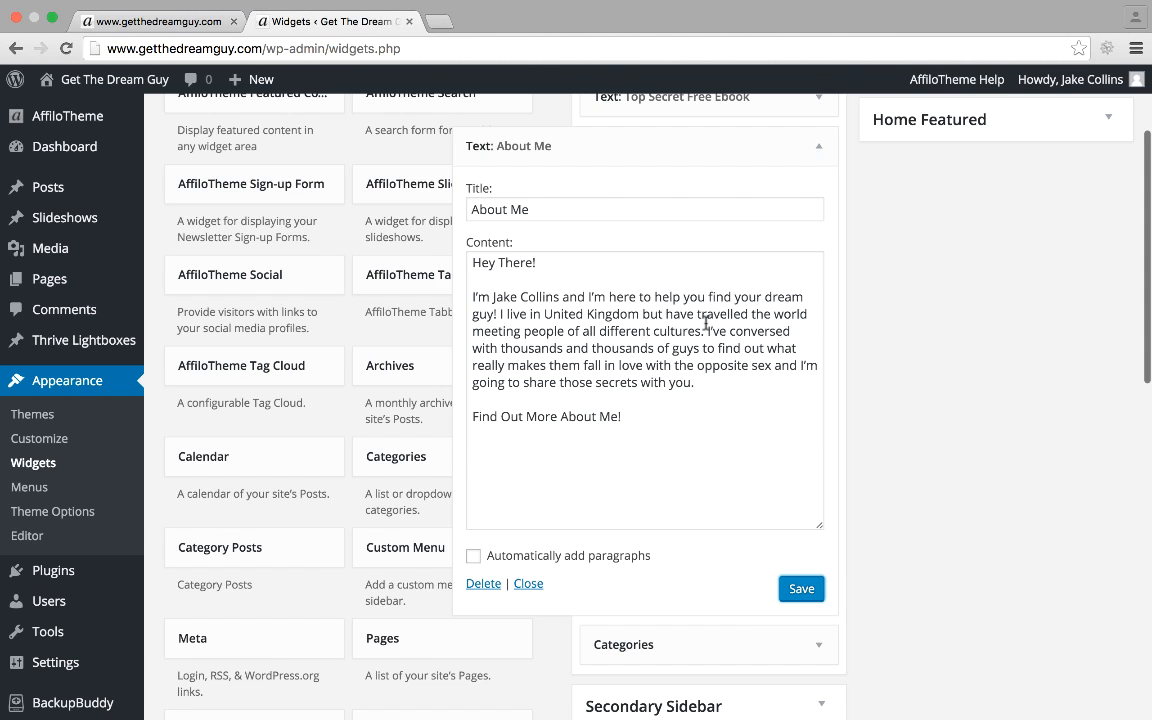
click(706, 324)
key(Return)
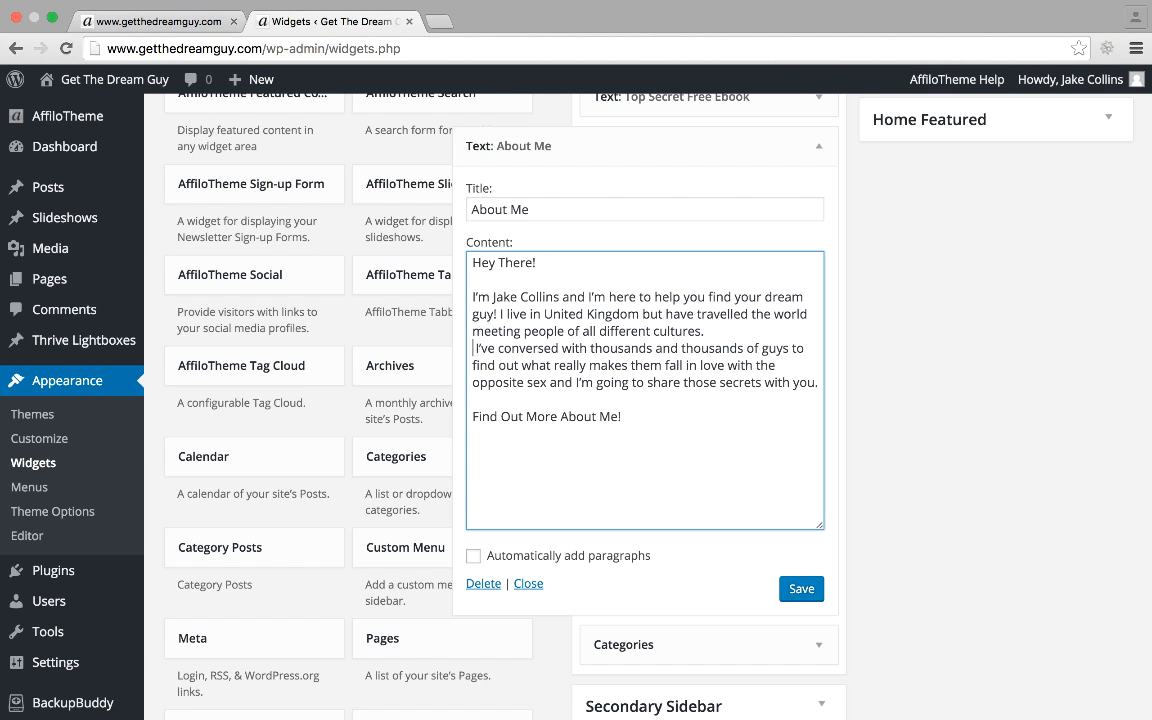
click(740, 329)
key(Return)
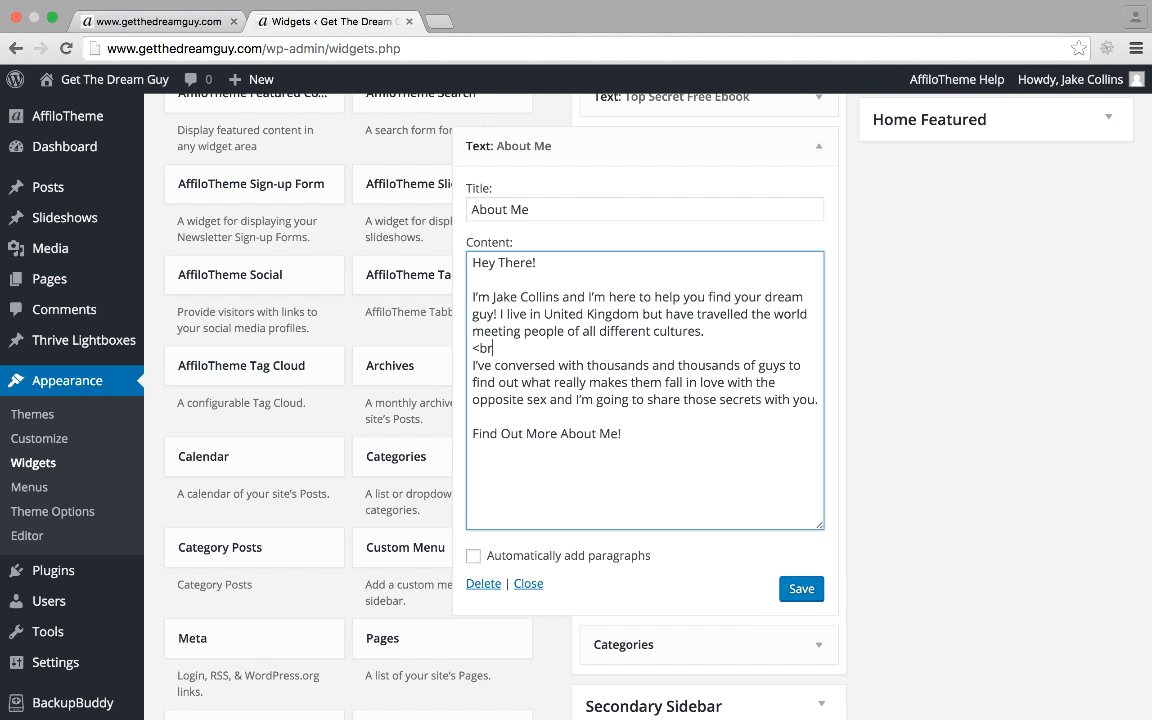
drag(526, 339, 463, 340)
click(543, 409)
click(797, 588)
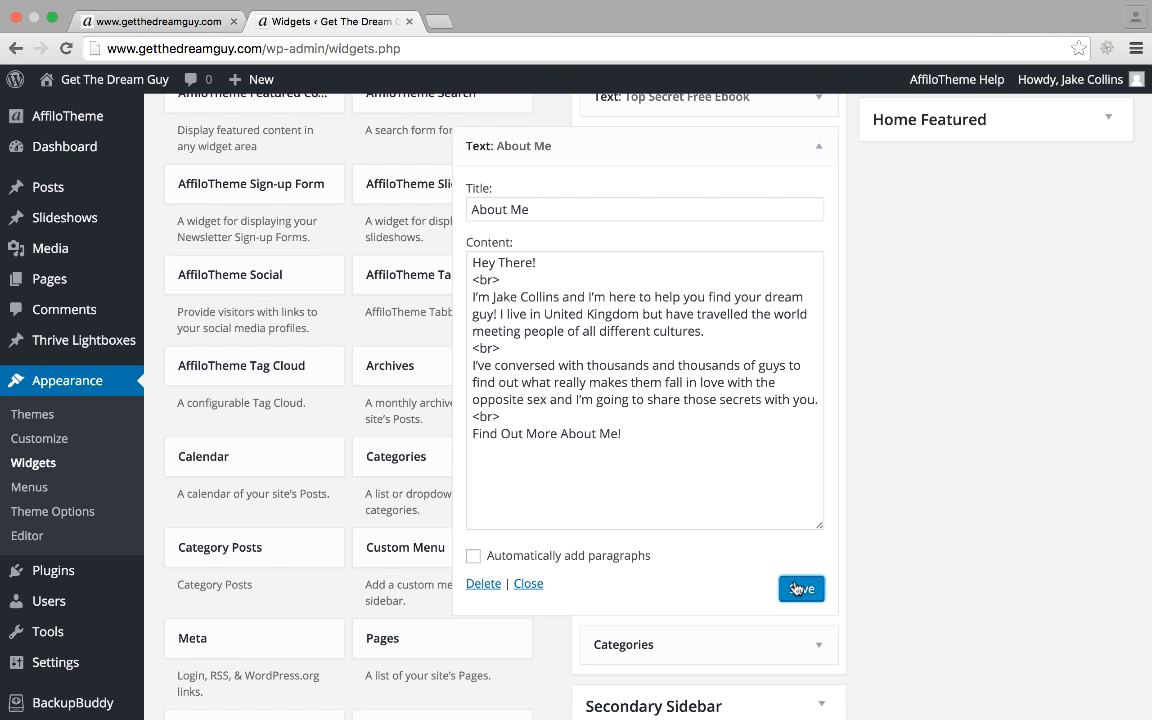
click(119, 15)
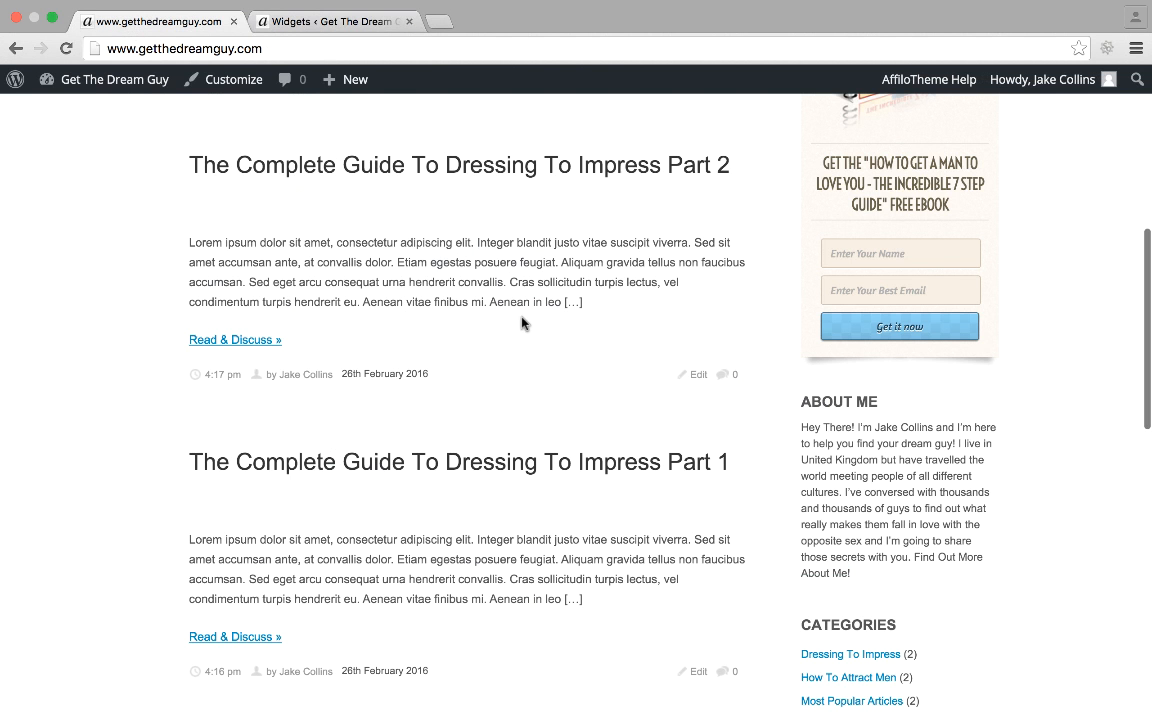
key(super+r)
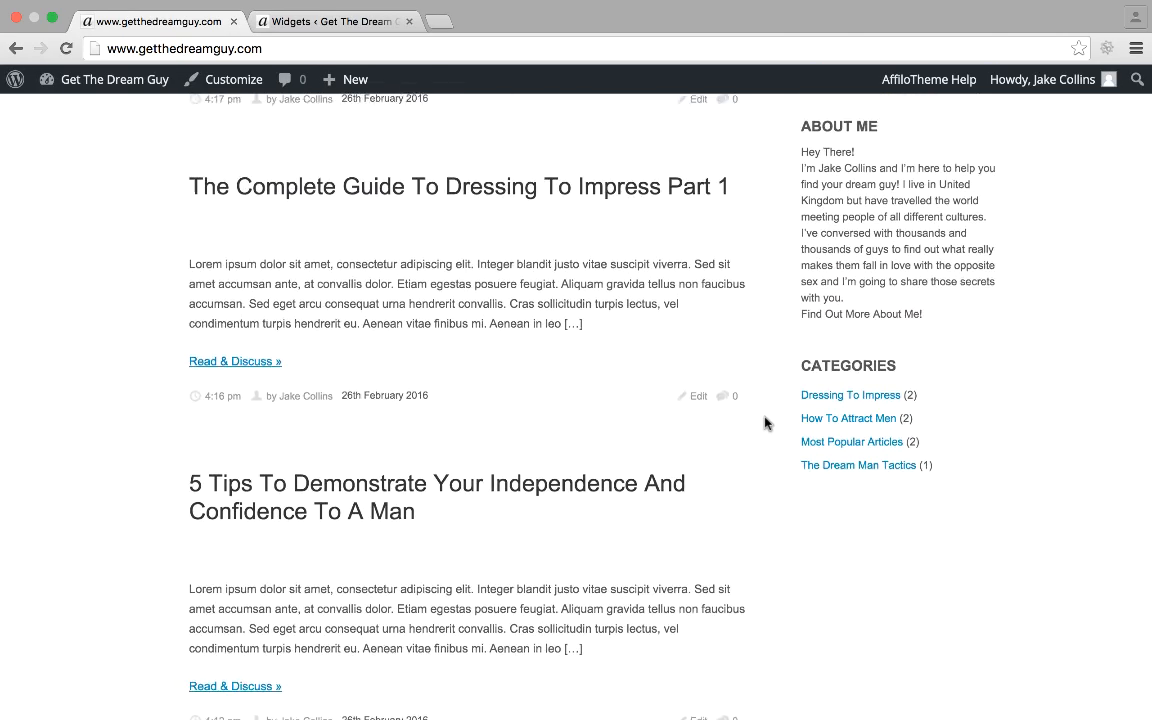
Add a second <br> line below each existing one in the About Me widget's text and save the widget.
click(258, 12)
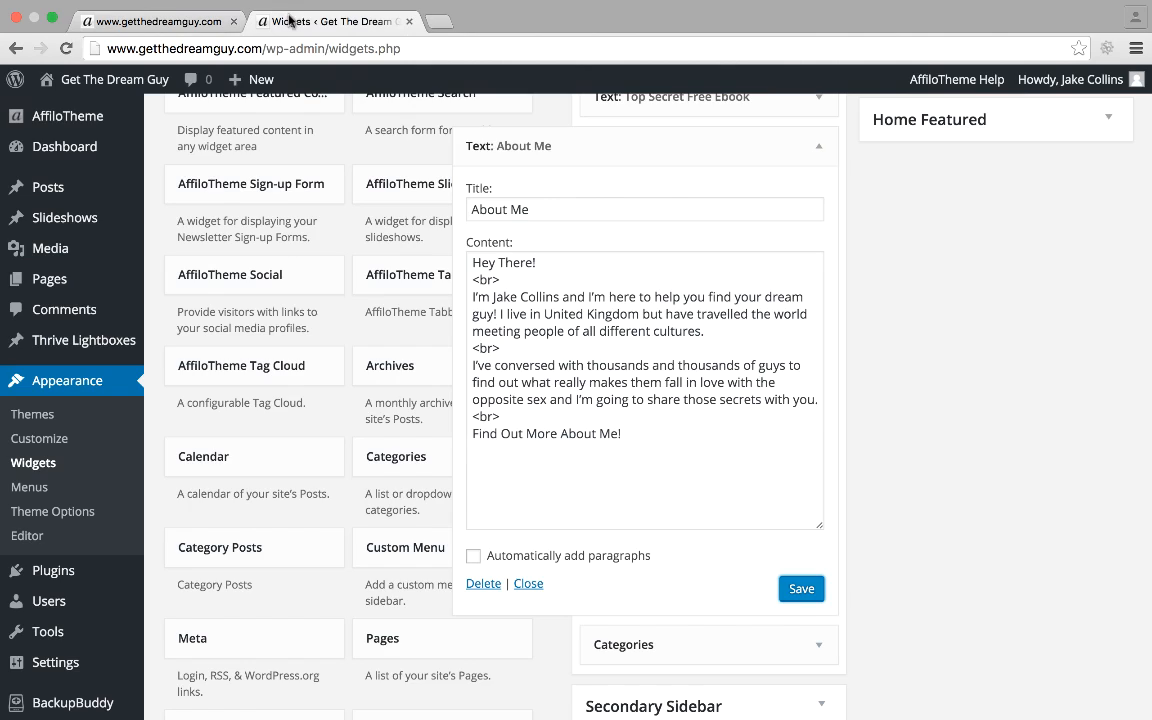
click(500, 279)
key(Return)
text(<br>)
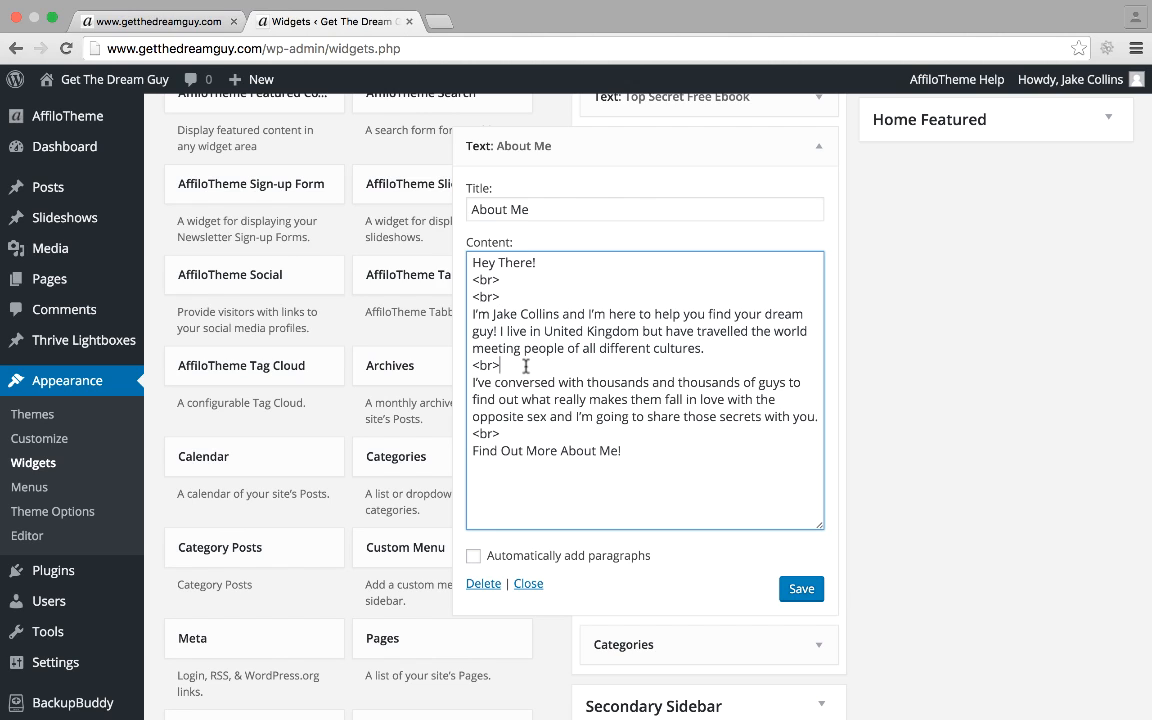
key(Return)
text(<br>)
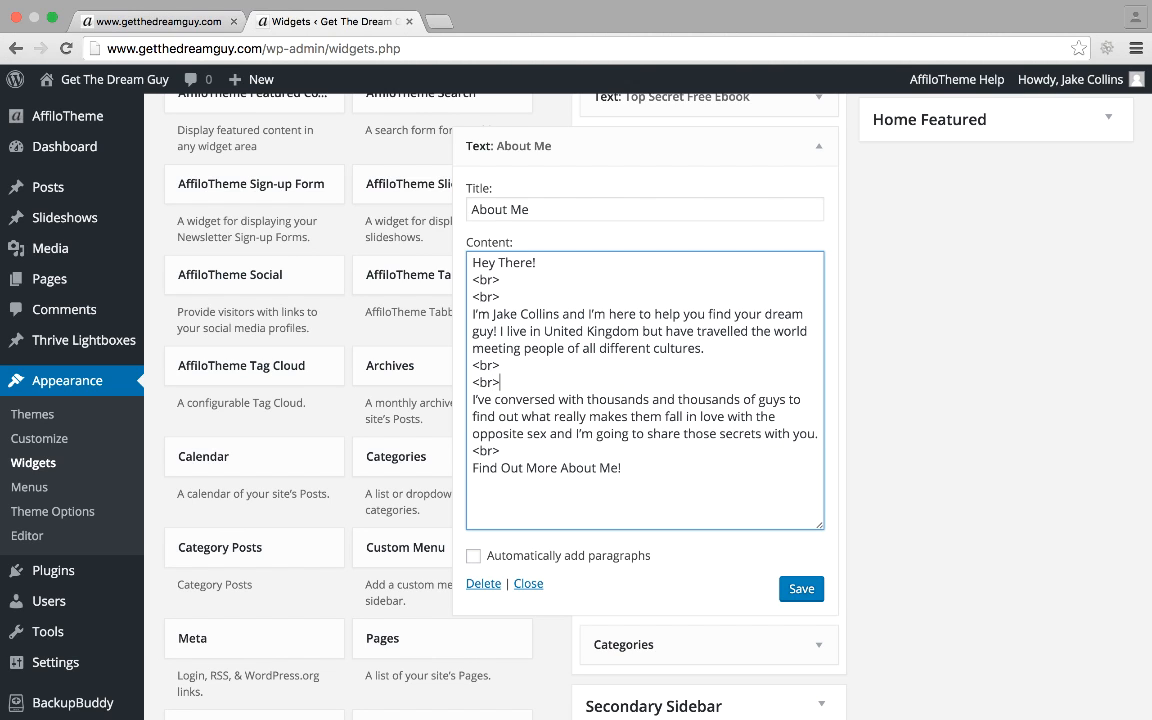
click(520, 446)
key(Return)
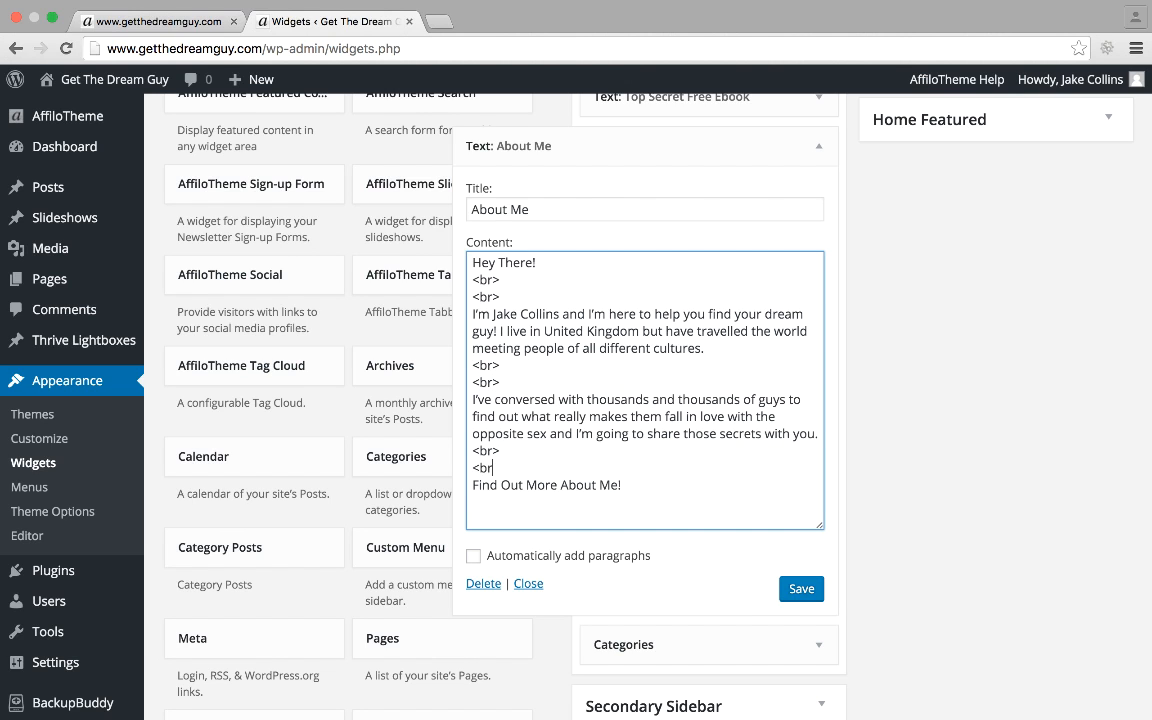
click(802, 589)
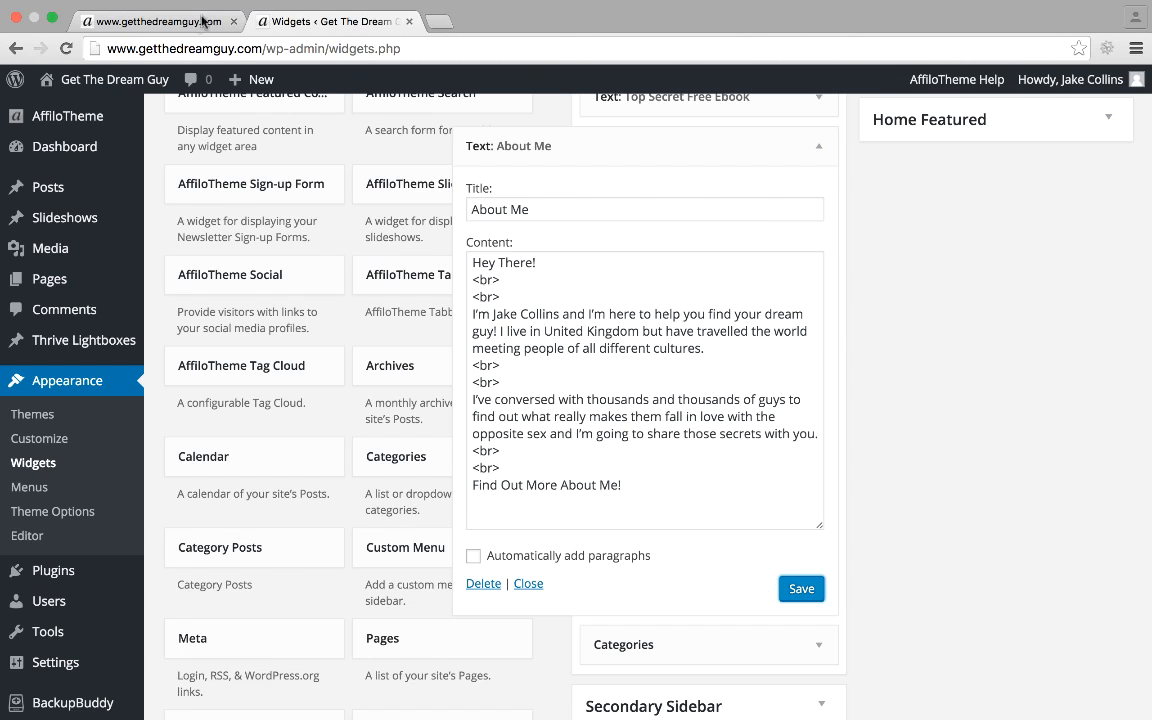
Reload the live site to check the paragraph spacing and copy the About Us page's link address.
click(187, 27)
key(super+r)
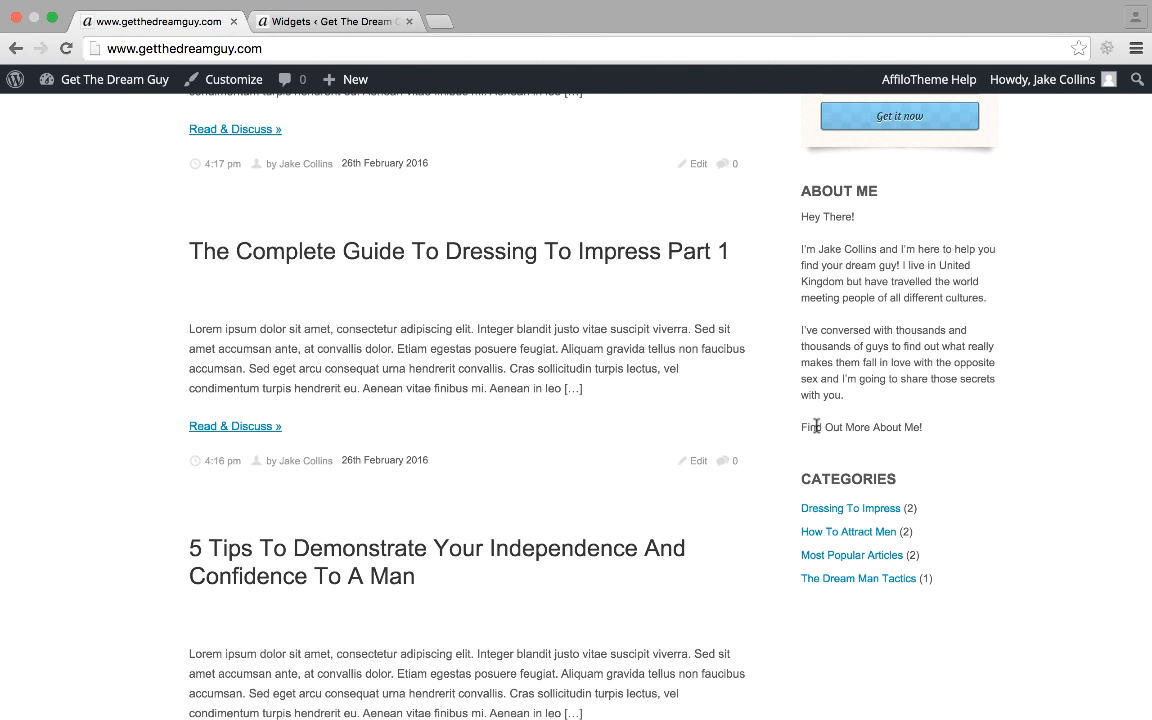
scroll(782, 419, up, 7)
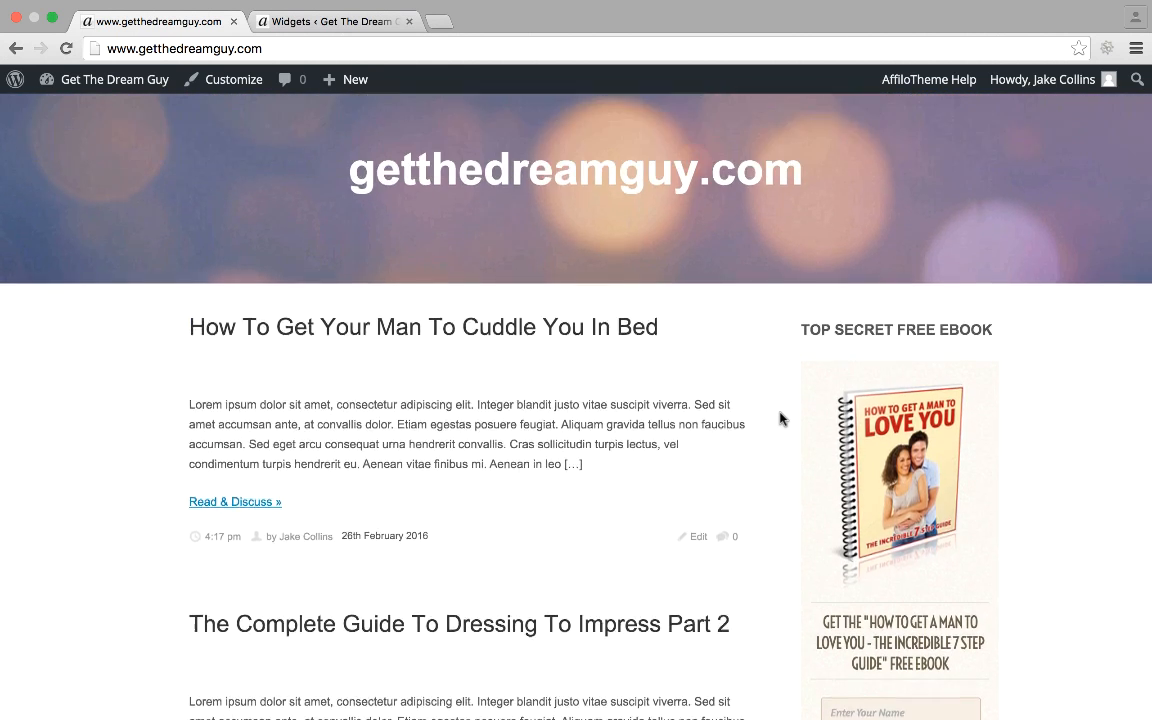
scroll(782, 419, up, 1)
right_click(228, 130)
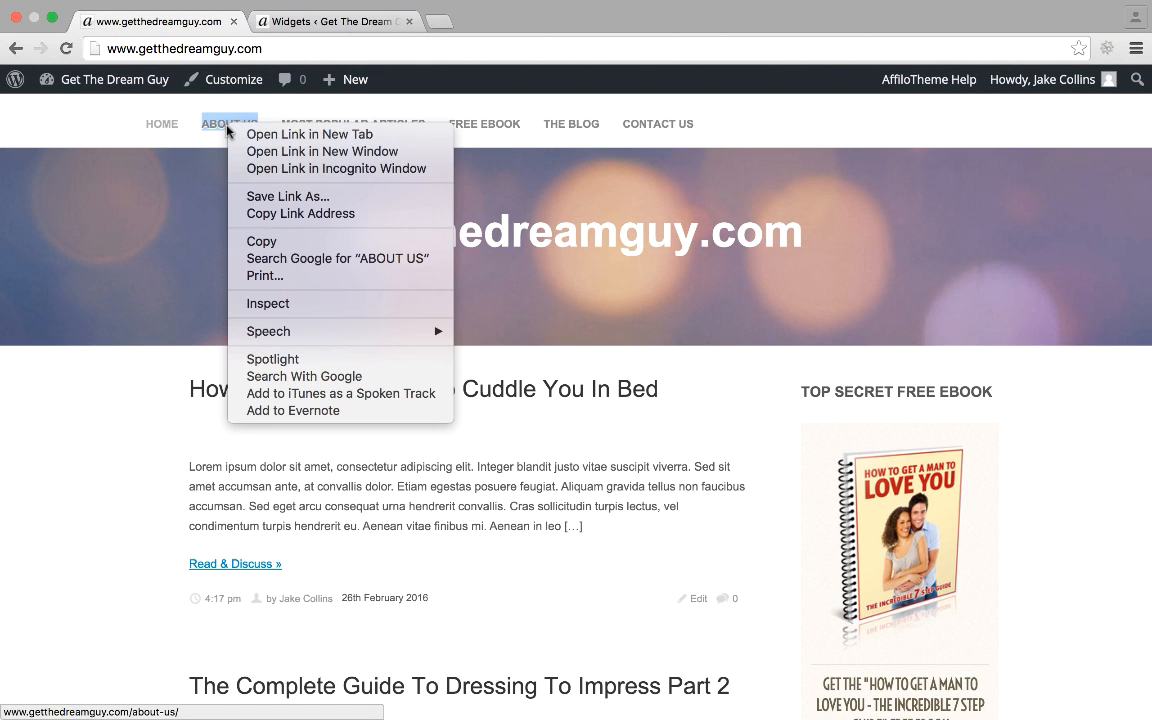
click(298, 212)
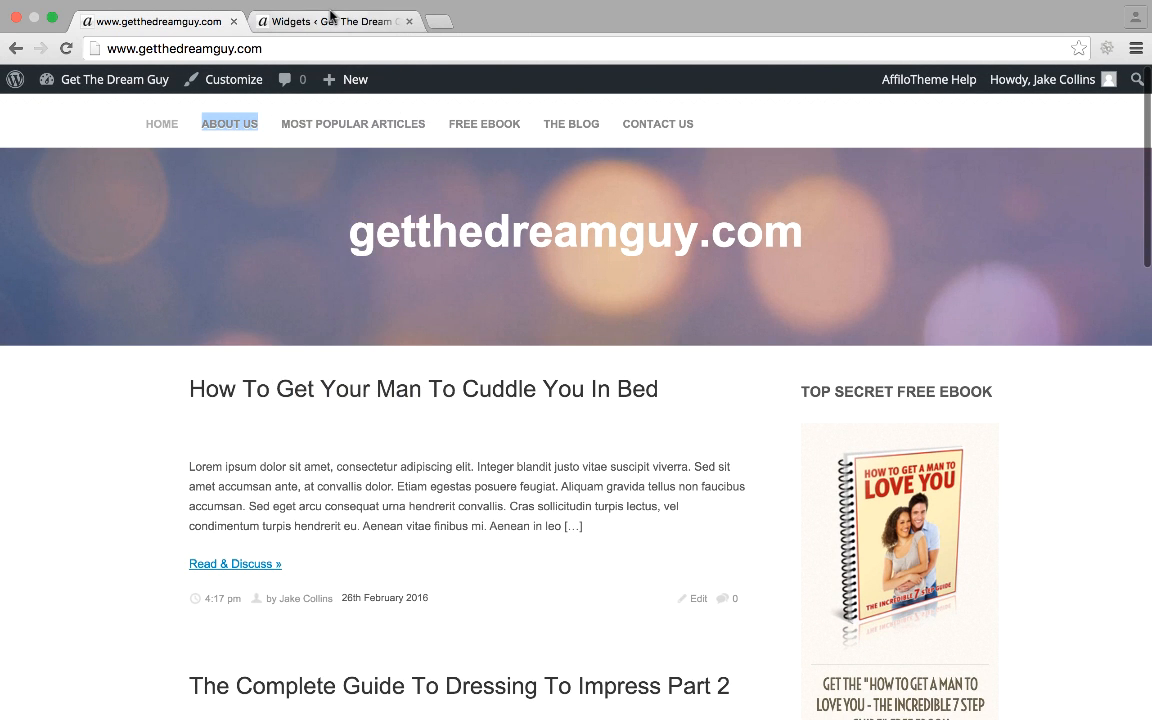
click(331, 15)
click(473, 485)
text(>Find Out More About Me!)
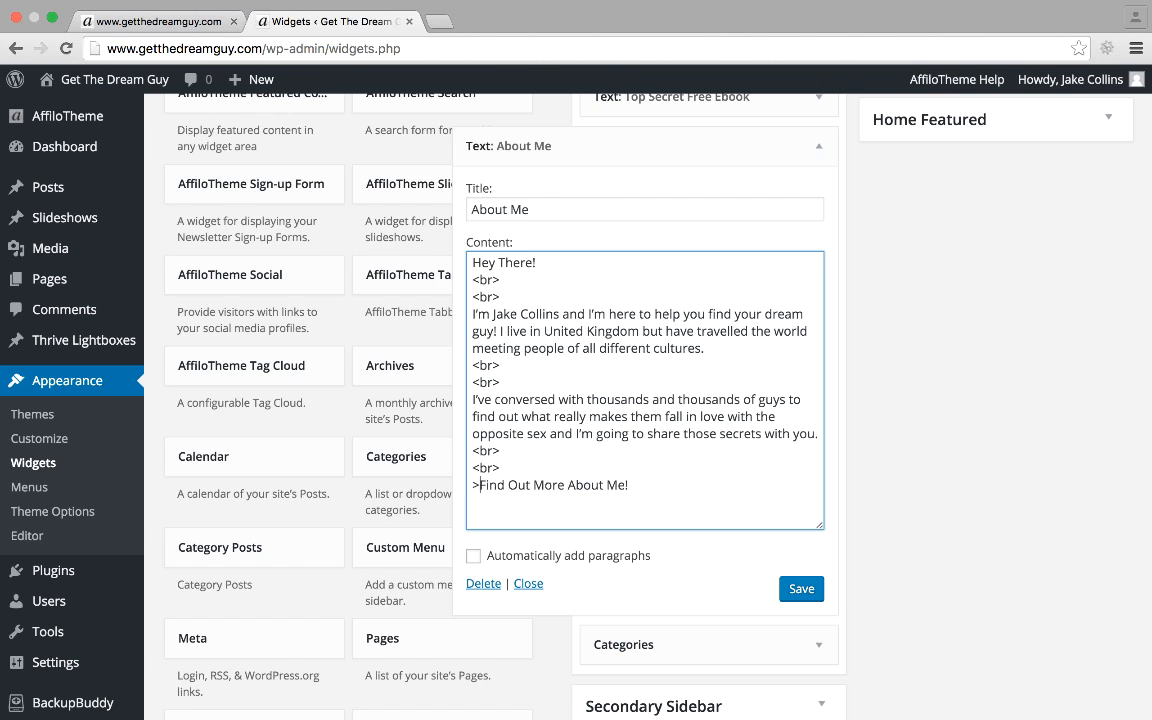
key(BackSpace)
text(<a href=)
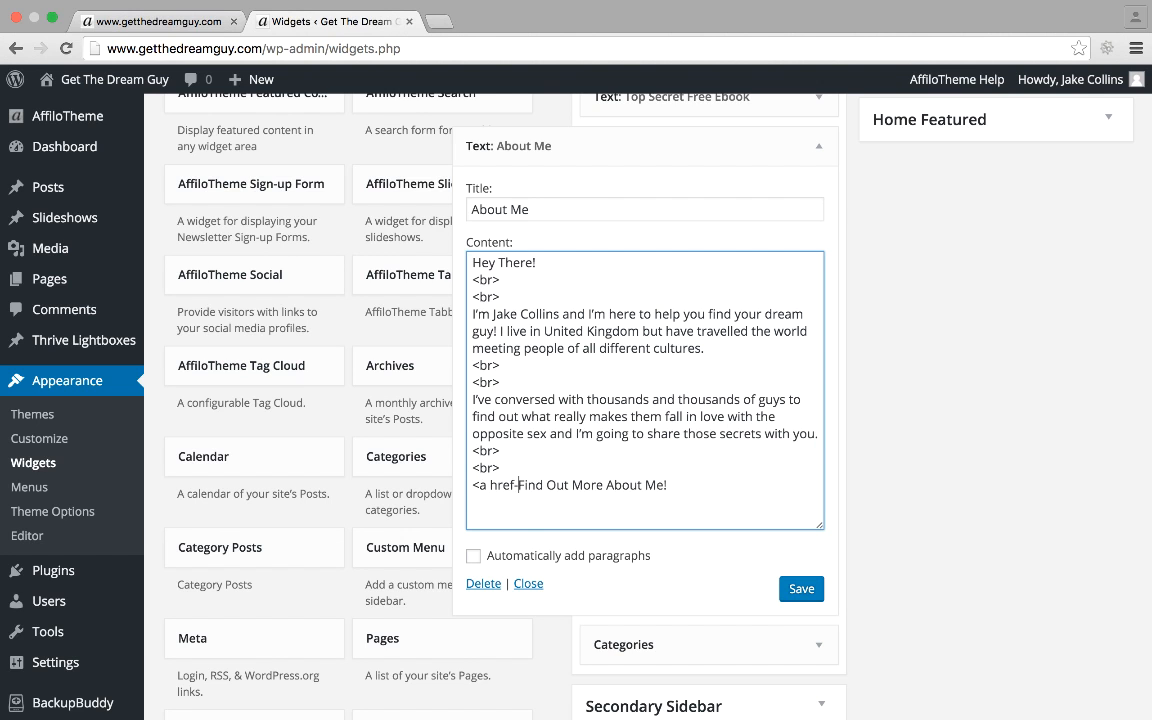
text(")
key(super+v)
text(")
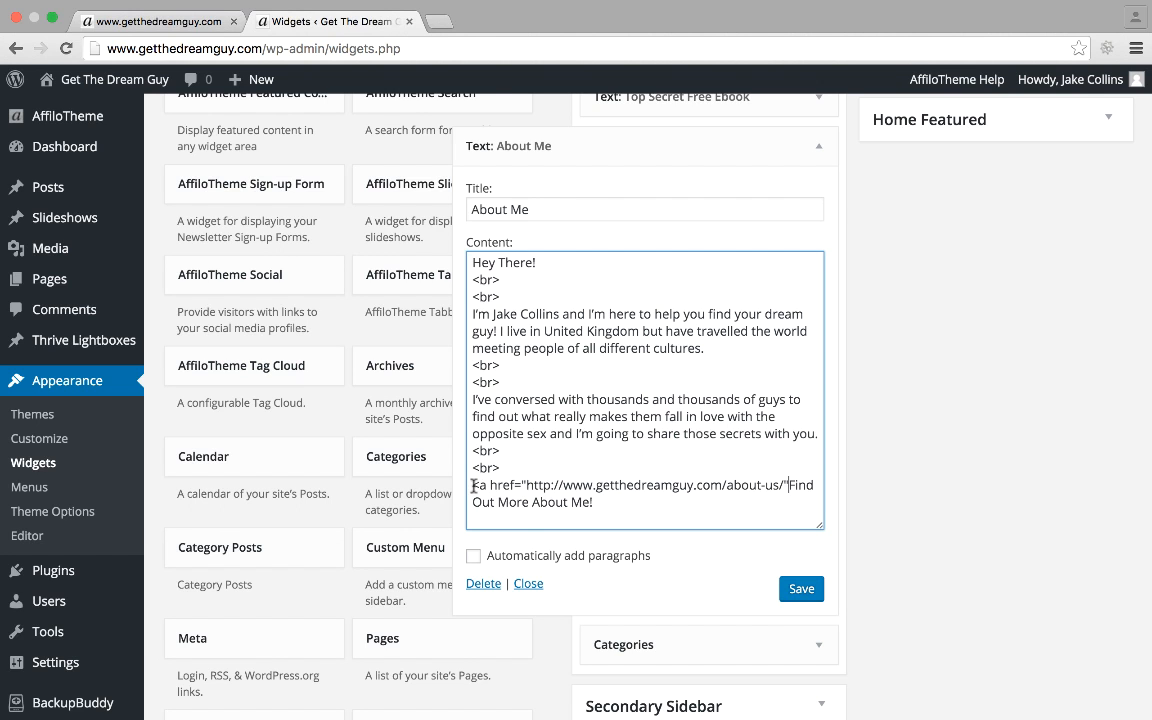
text(>)
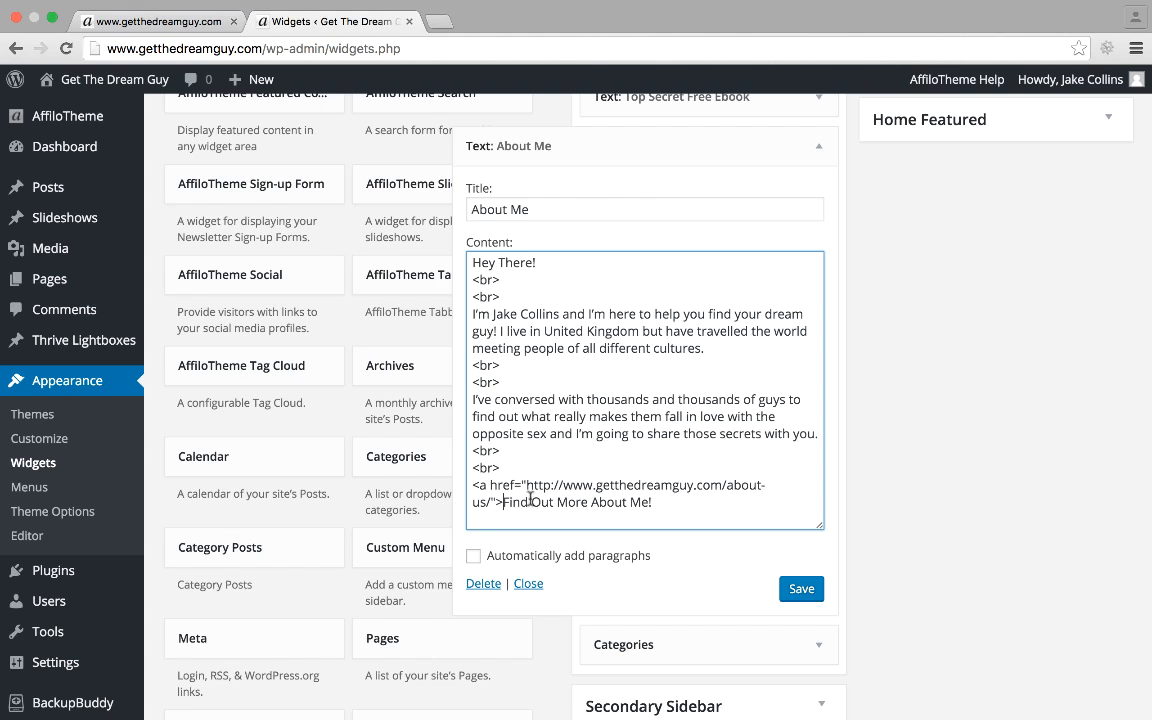
Close the link with </a> after "Find Out More About Me!" and save the About Me widget.
drag(687, 503, 513, 485)
click(660, 501)
drag(560, 486, 722, 485)
click(547, 502)
drag(522, 502, 599, 503)
click(717, 508)
click(800, 593)
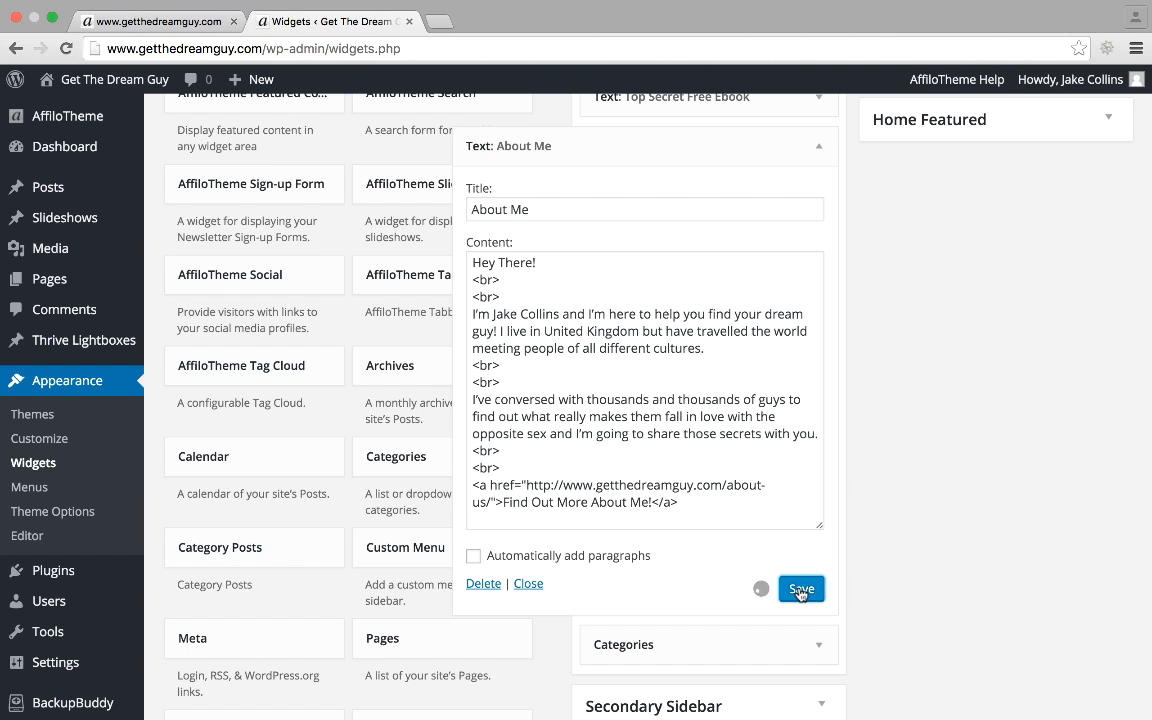
Reload the live site and test the "Find Out More About Me!" link in the sidebar.
click(150, 20)
key(super+r)
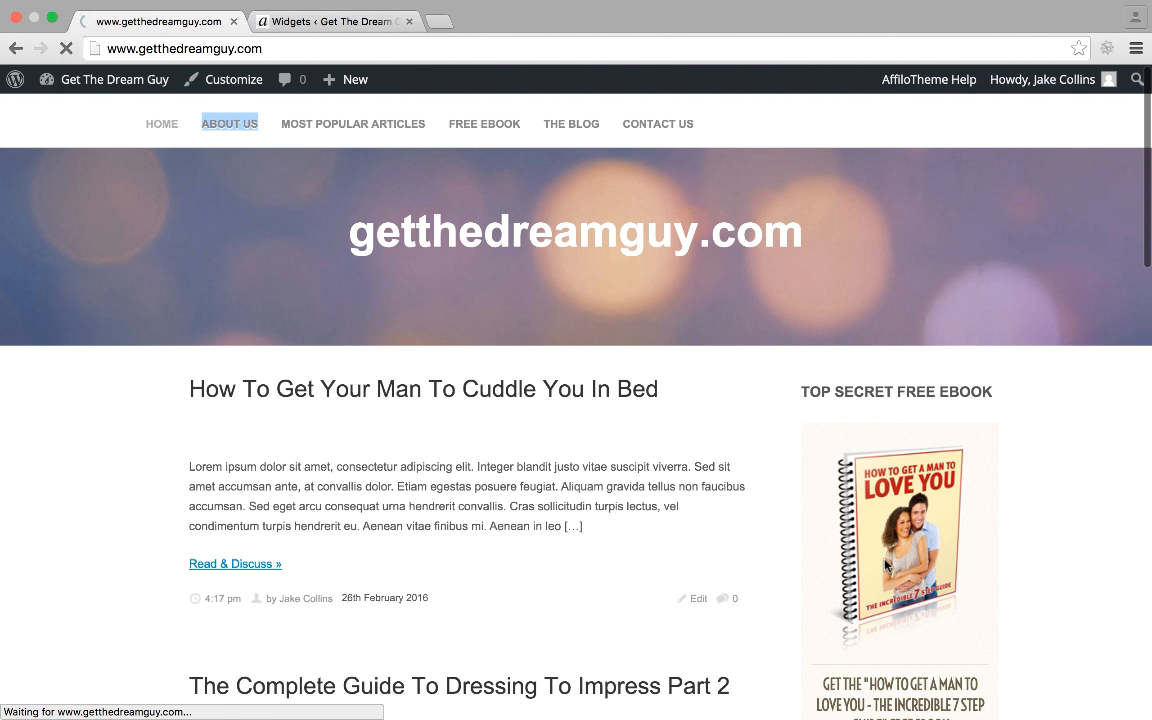
scroll(885, 565, down, 10)
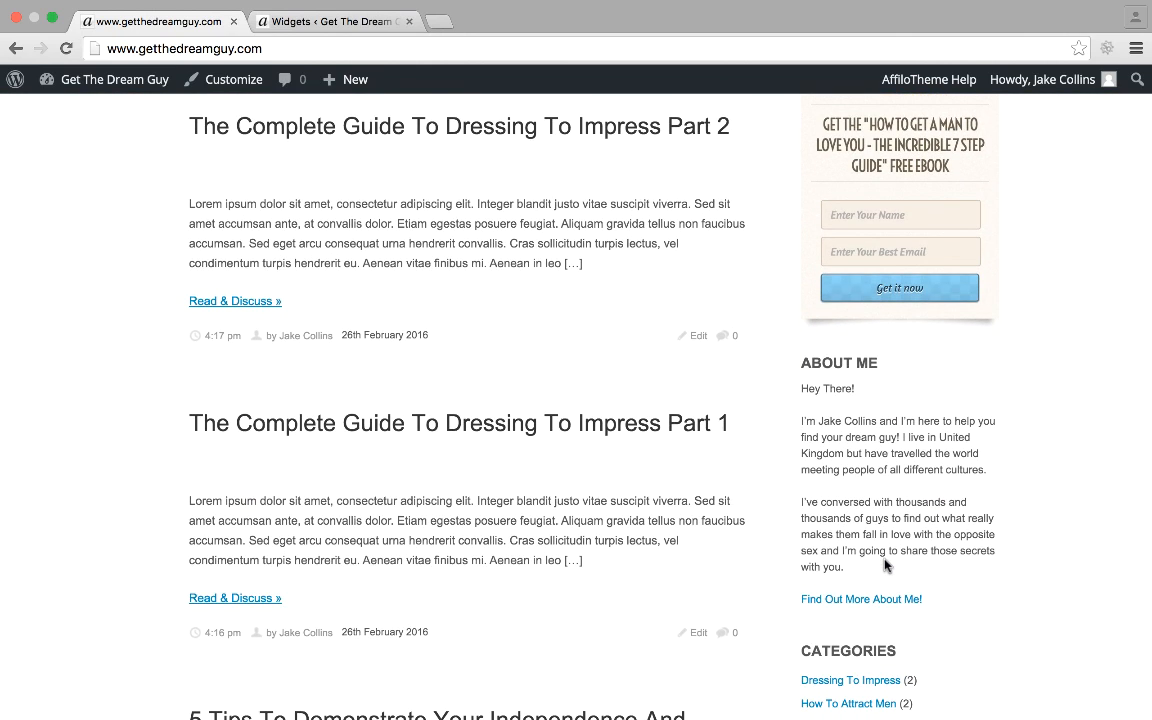
scroll(885, 565, down, 2)
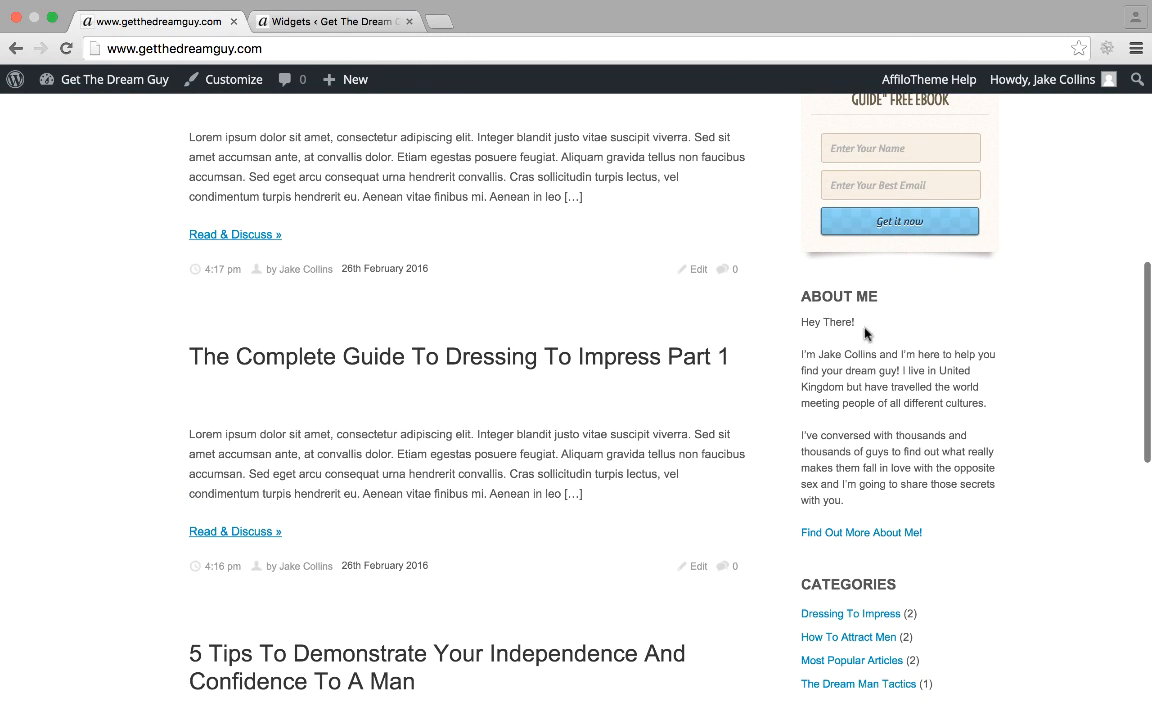
click(847, 533)
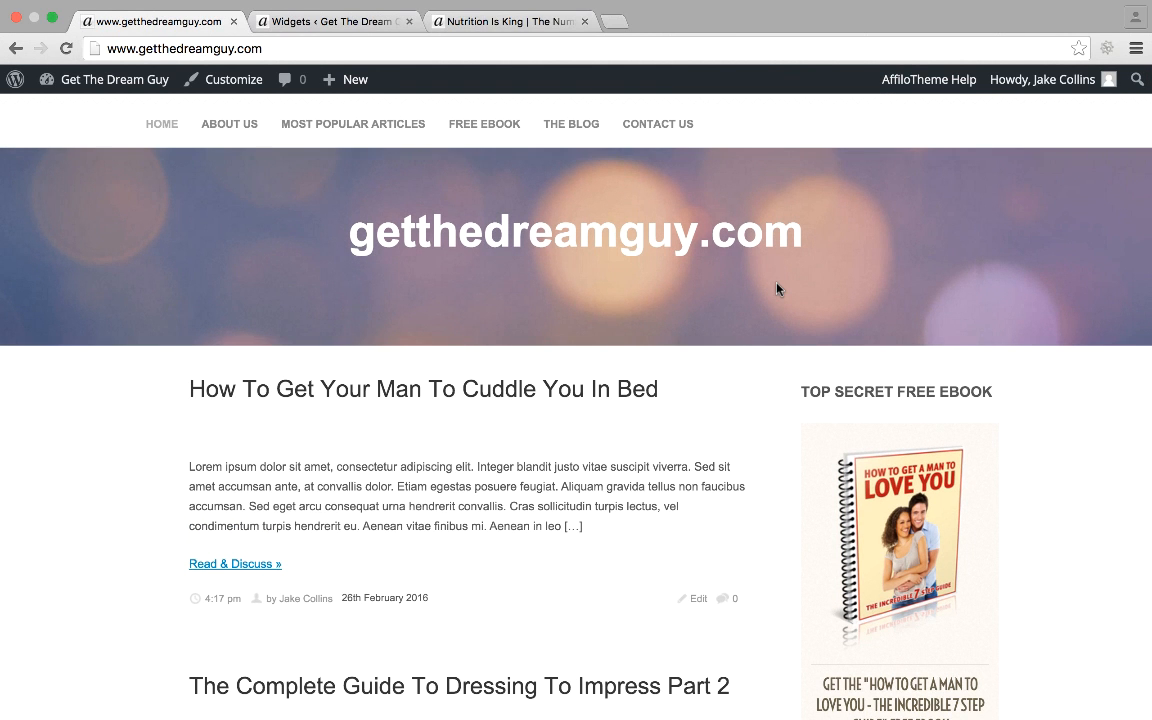
Add a Recent Posts widget to the Primary Sidebar between the About Me and Categories widgets.
click(380, 21)
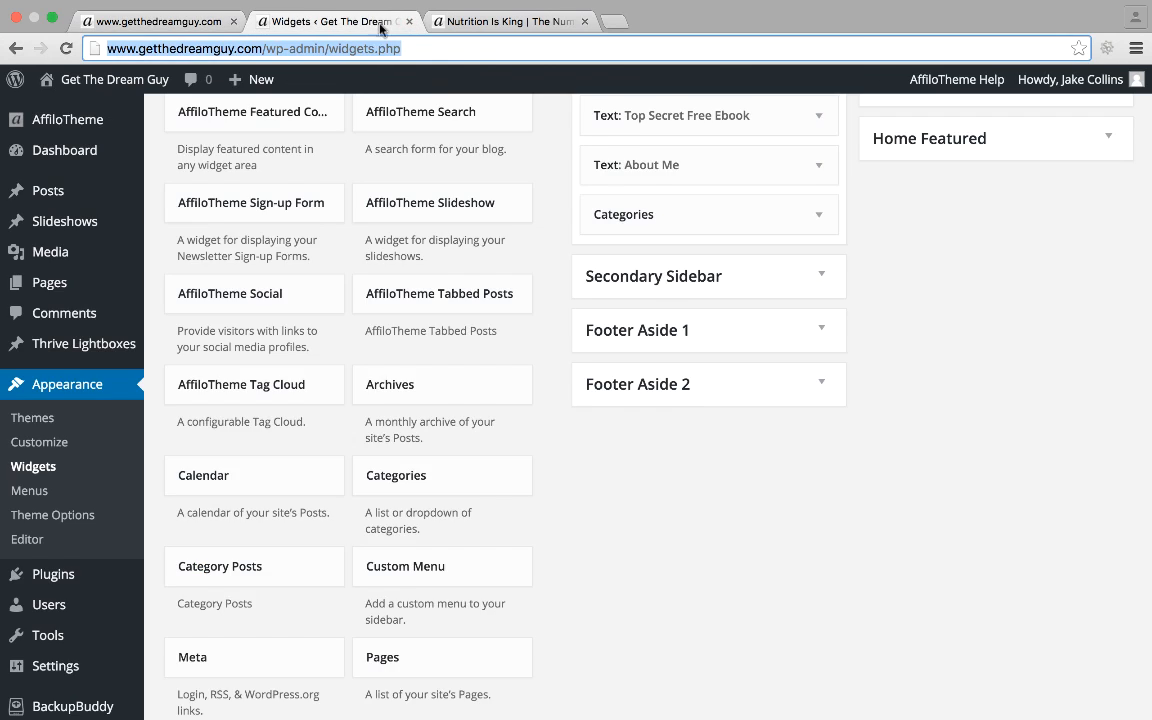
scroll(612, 420, up, 5)
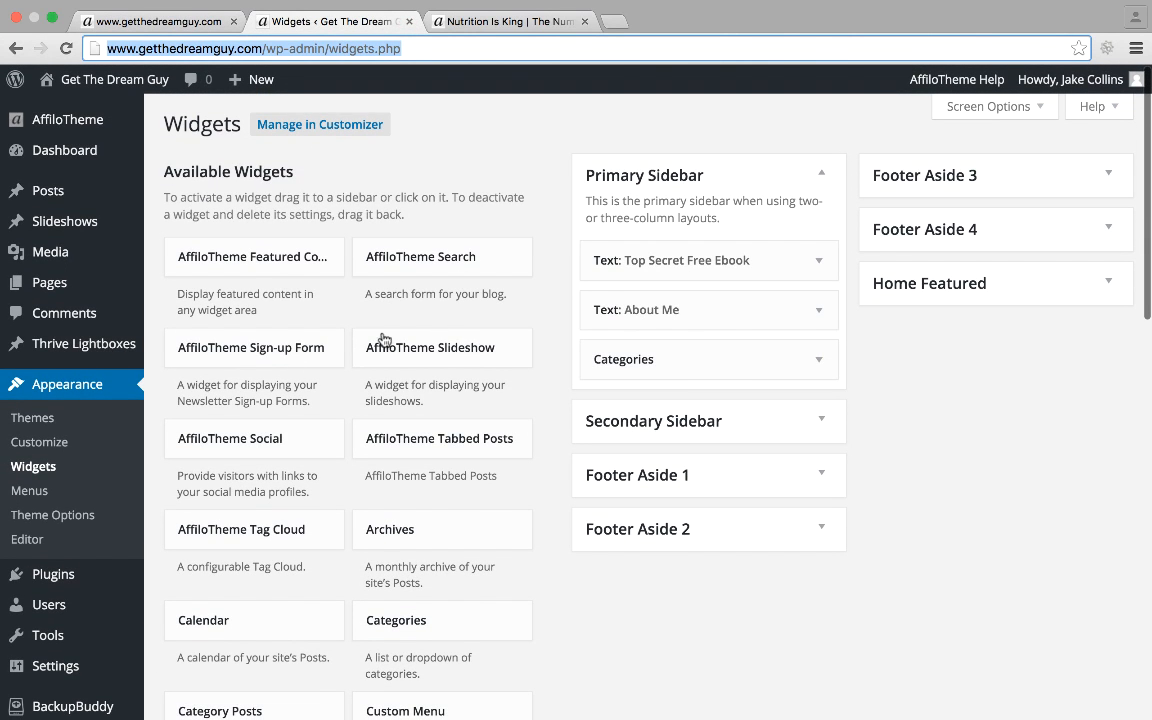
scroll(403, 445, down, 2)
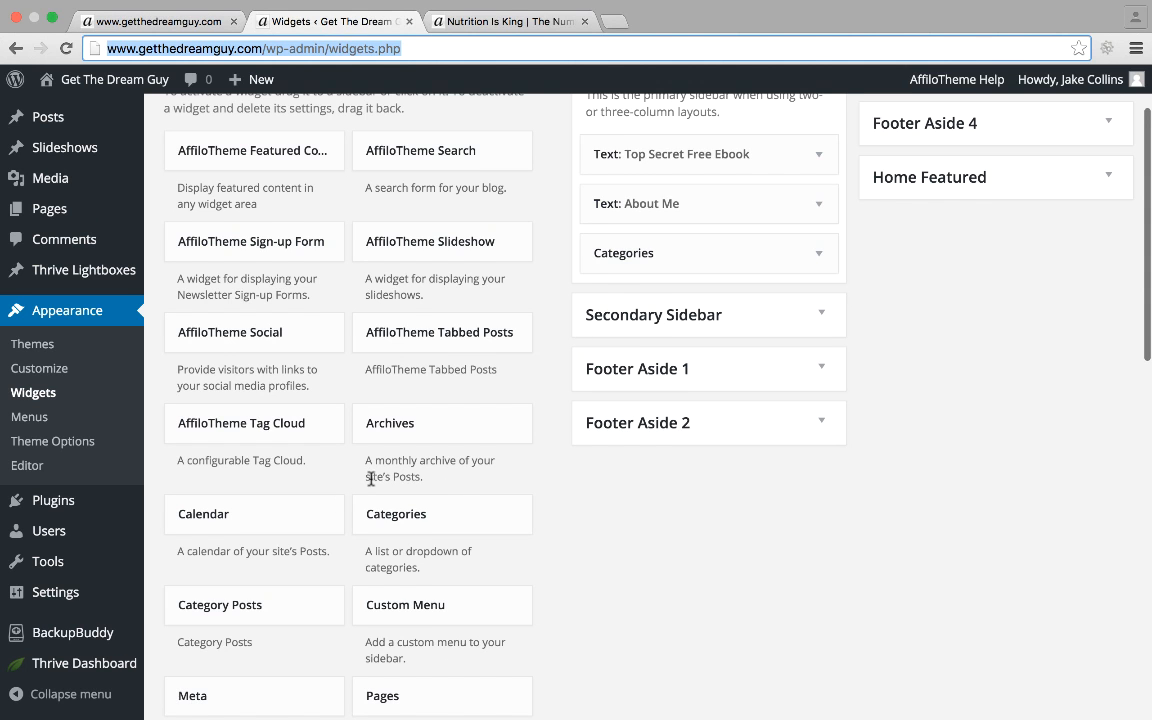
scroll(373, 476, down, 1)
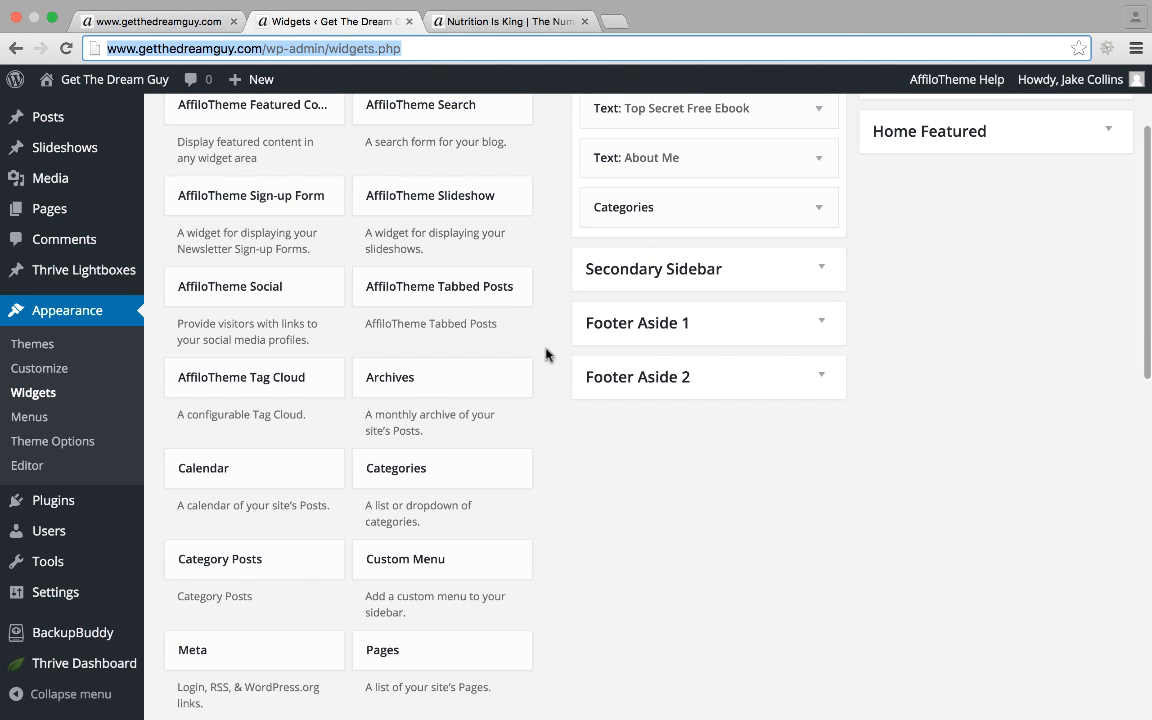
scroll(347, 507, down, 2)
scroll(380, 570, down, 2)
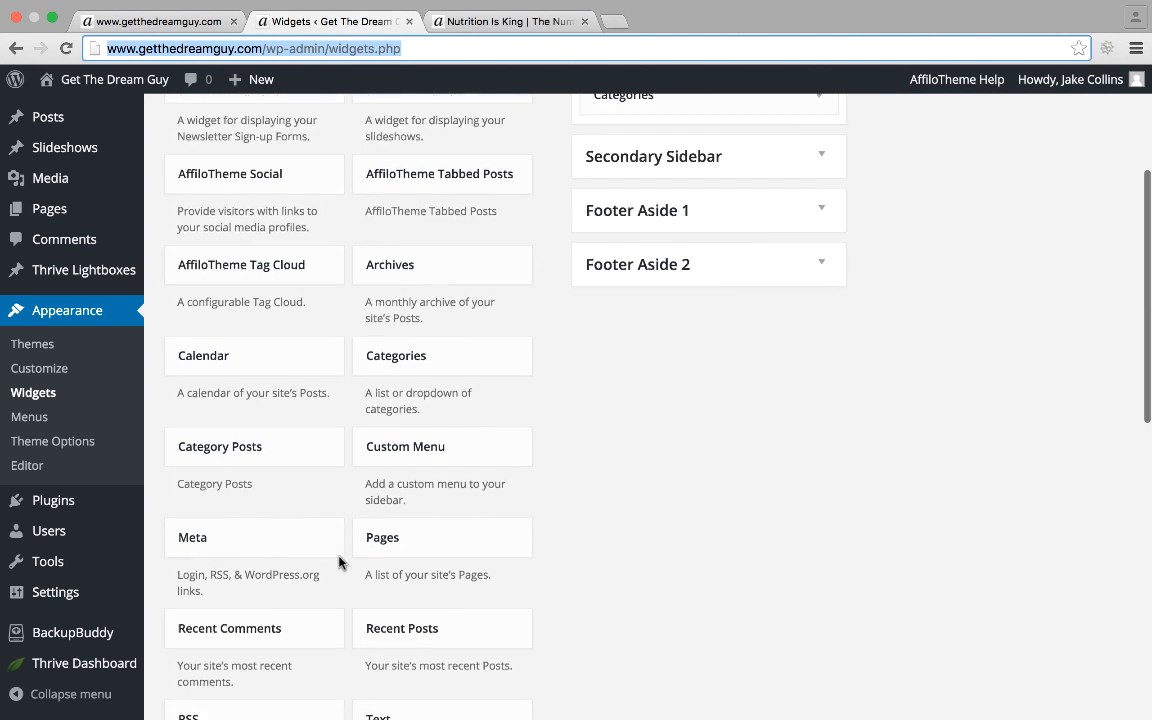
scroll(370, 520, down, 1)
drag(406, 481, 737, 310)
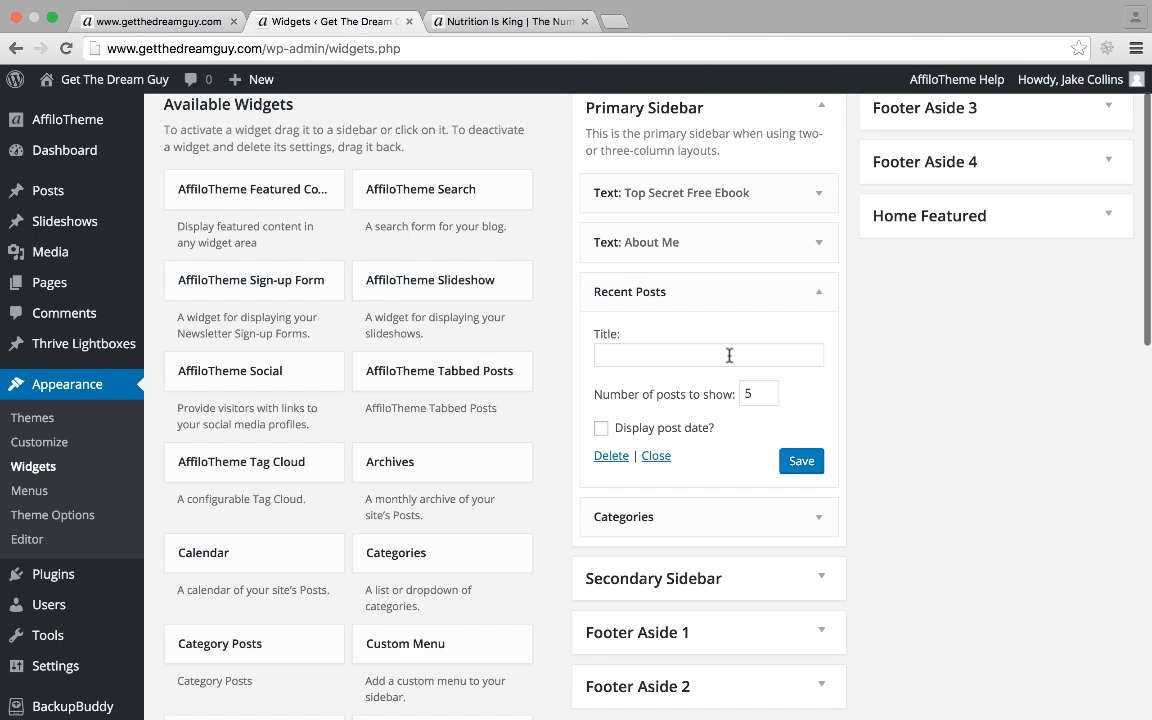
Title the new sidebar widget "Recent Posts", enable the post date display, and save it.
click(729, 355)
text(Recent P)
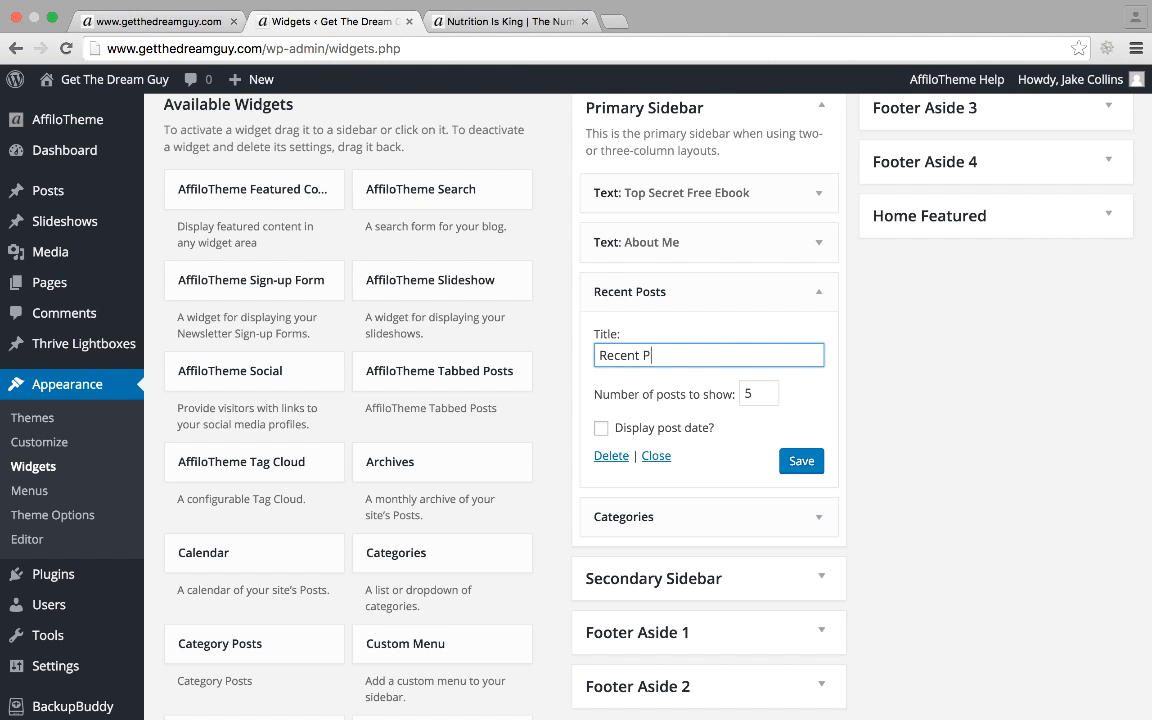
text(osts)
click(690, 428)
click(793, 462)
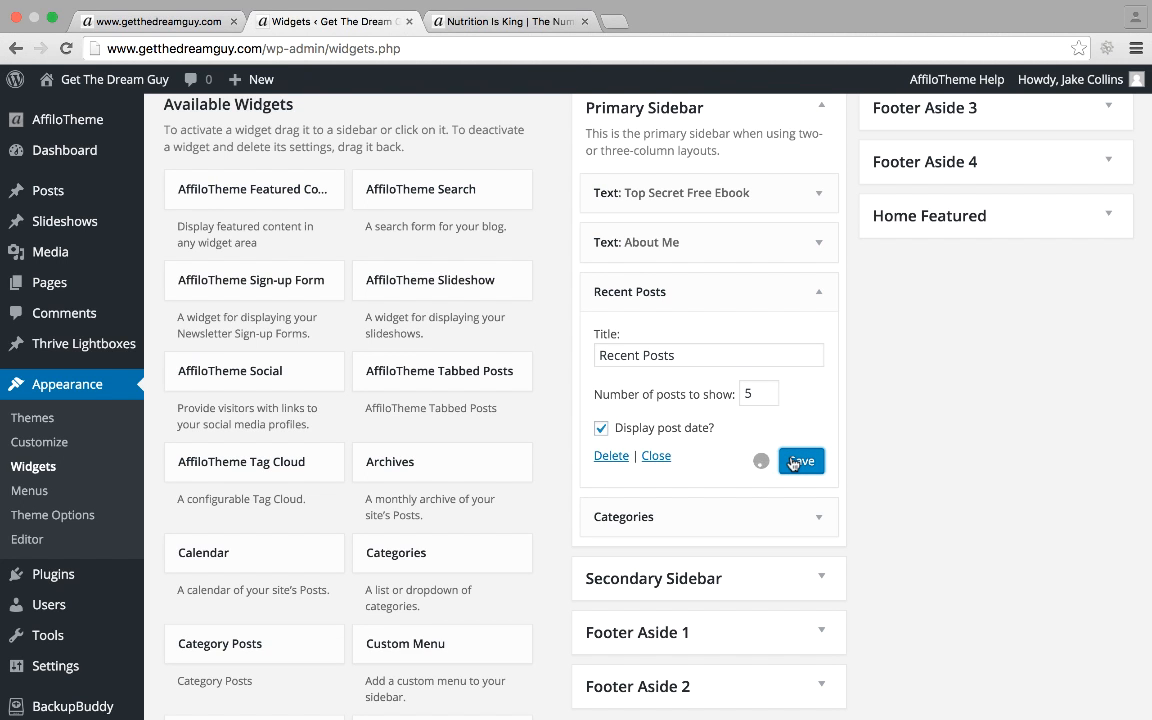
Reload the live site and examine the Recent Posts list and its position among the other sidebar widgets.
click(215, 21)
key(super+r)
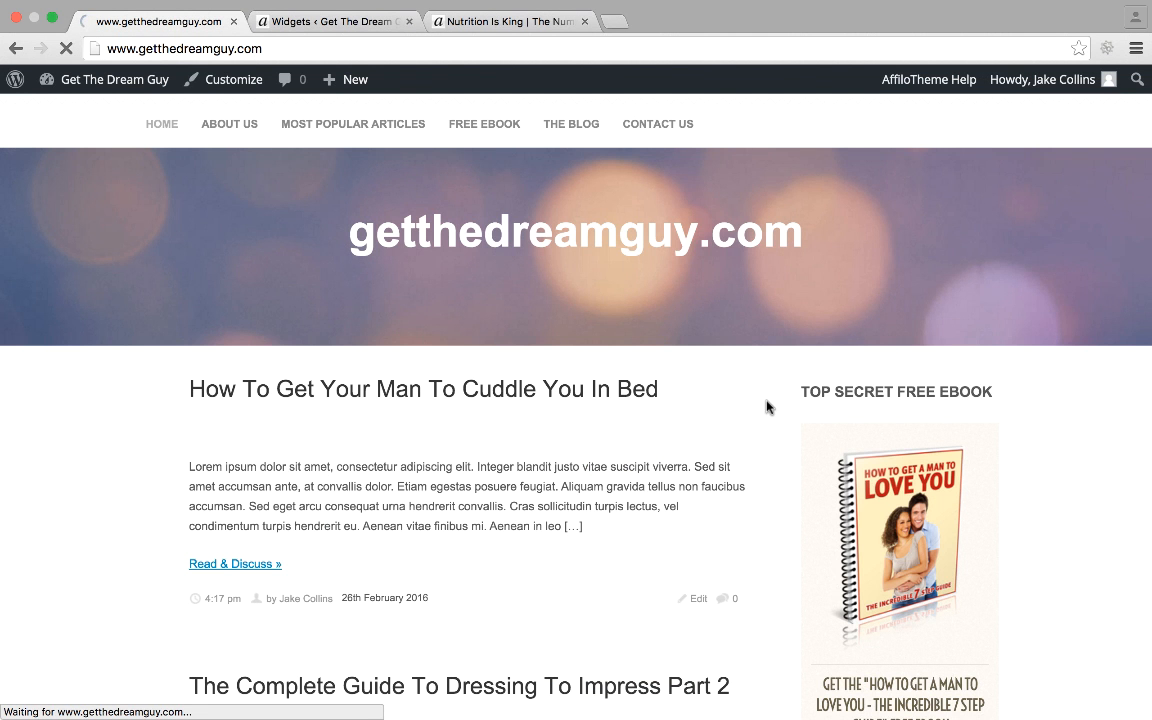
scroll(767, 406, down, 9)
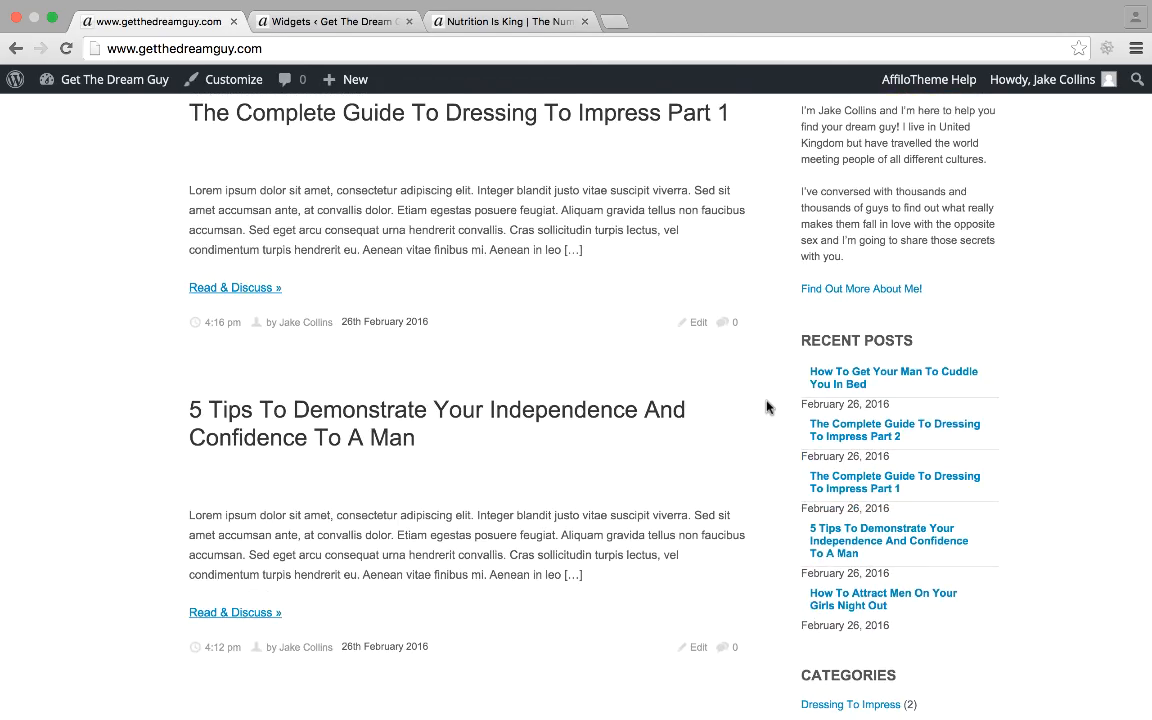
scroll(882, 540, down, 2)
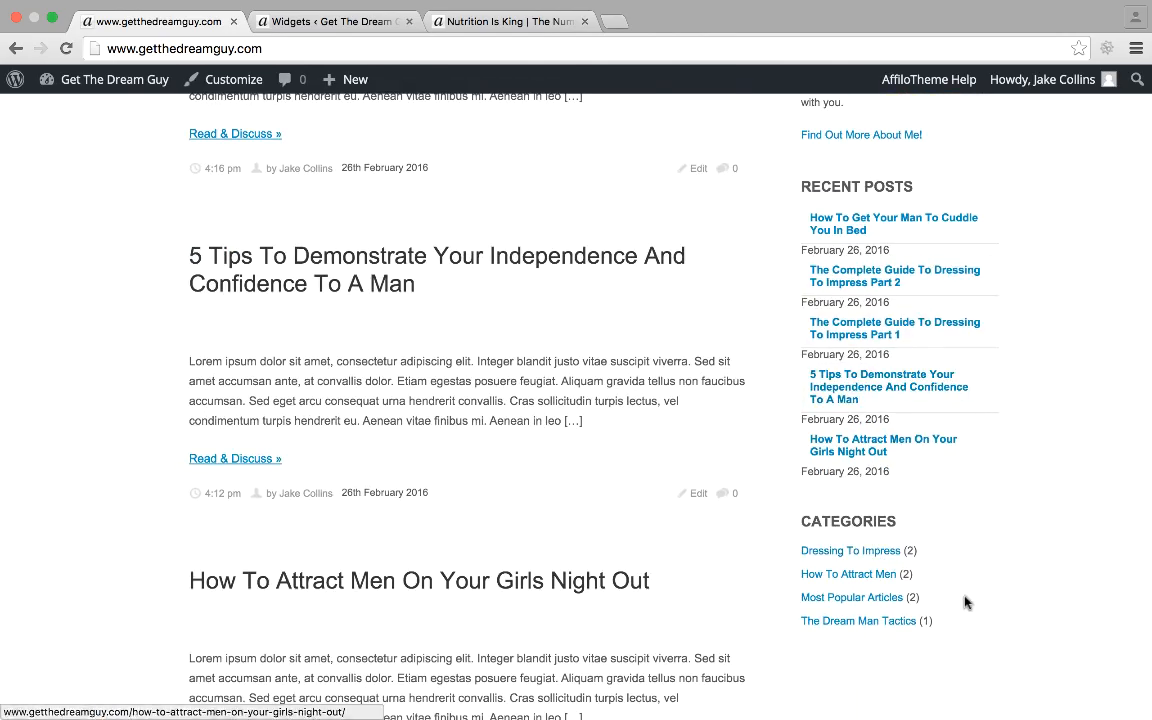
scroll(966, 601, up, 2)
scroll(1000, 420, down, 3)
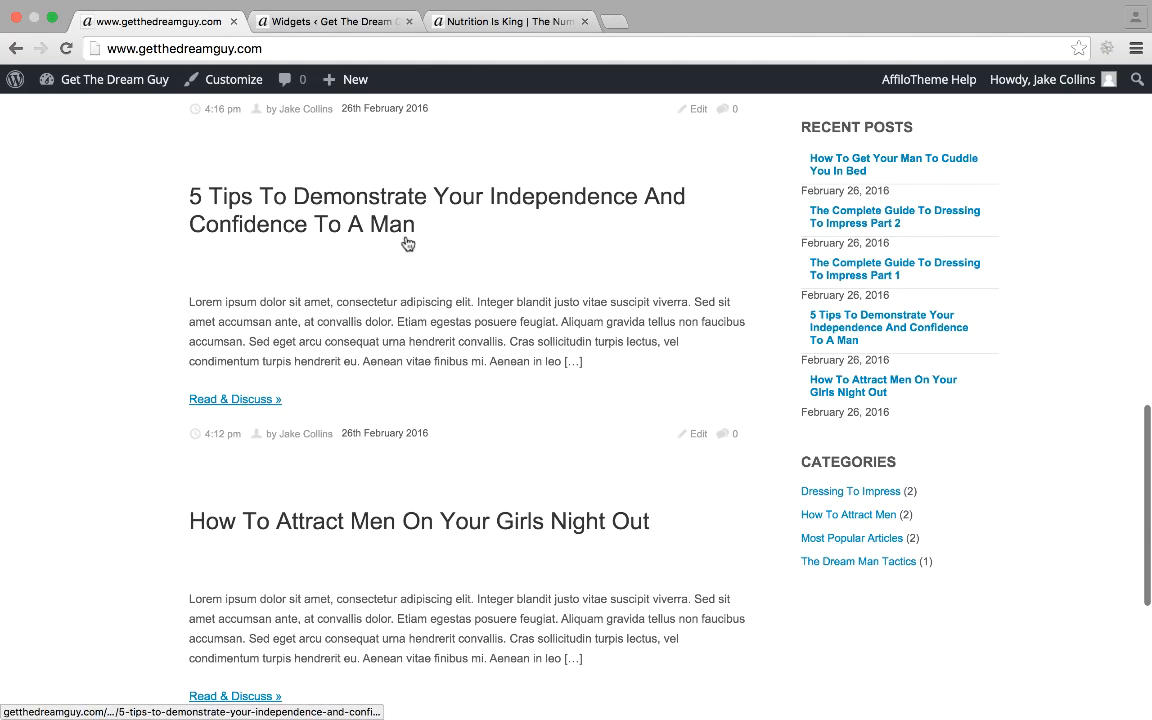
scroll(407, 243, up, 10)
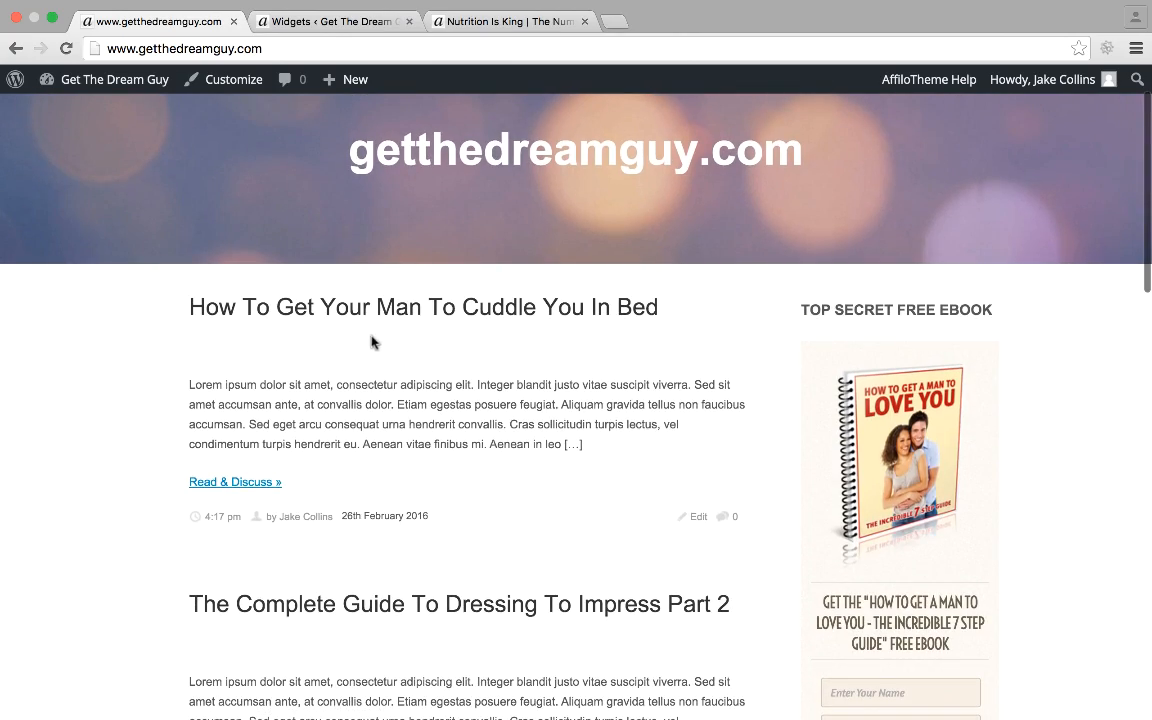
scroll(550, 550, down, 5)
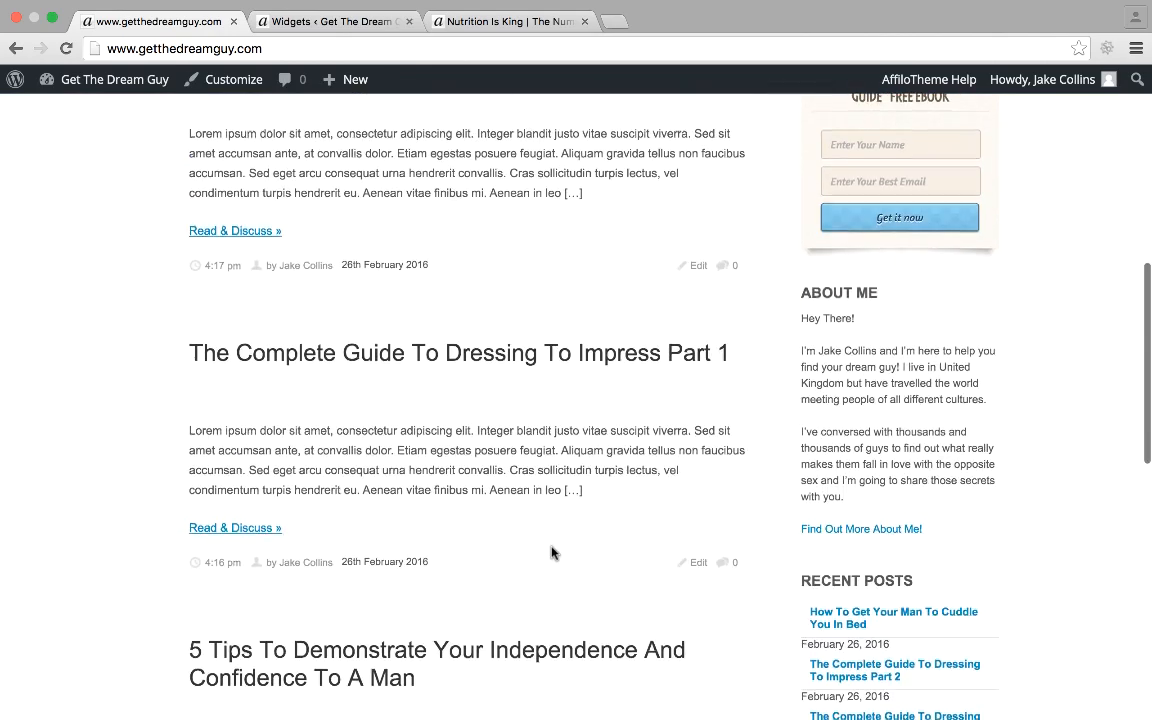
scroll(551, 550, down, 4)
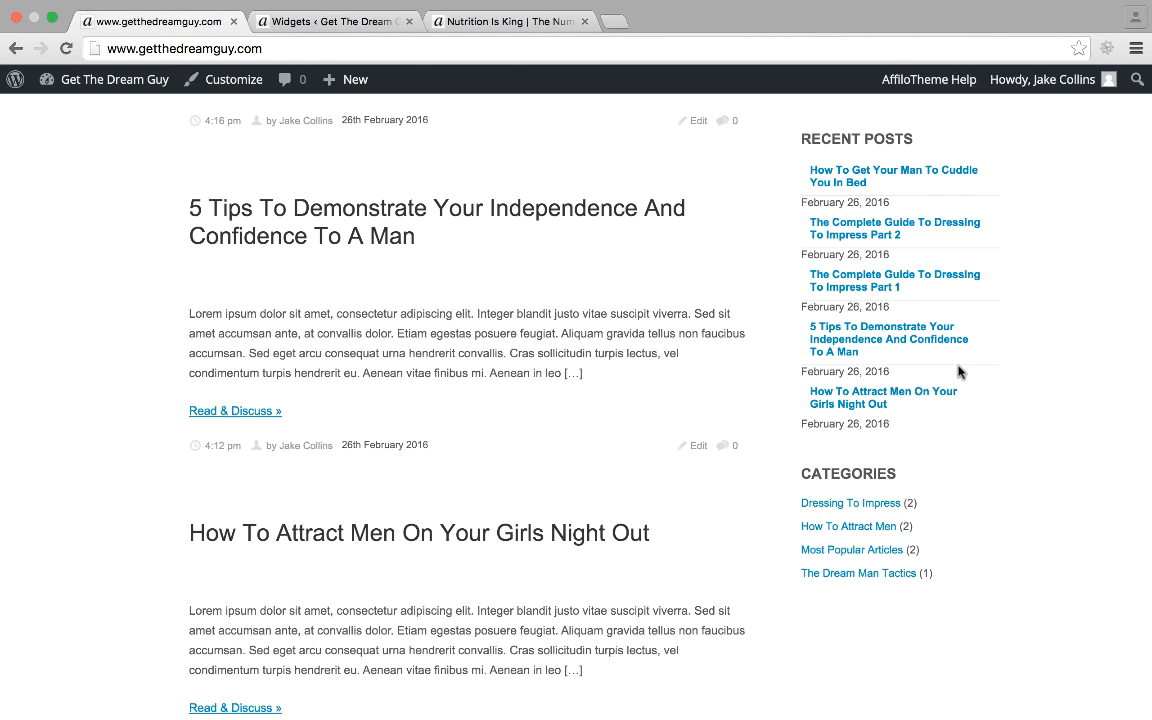
scroll(958, 372, down, 2)
scroll(958, 372, up, 3)
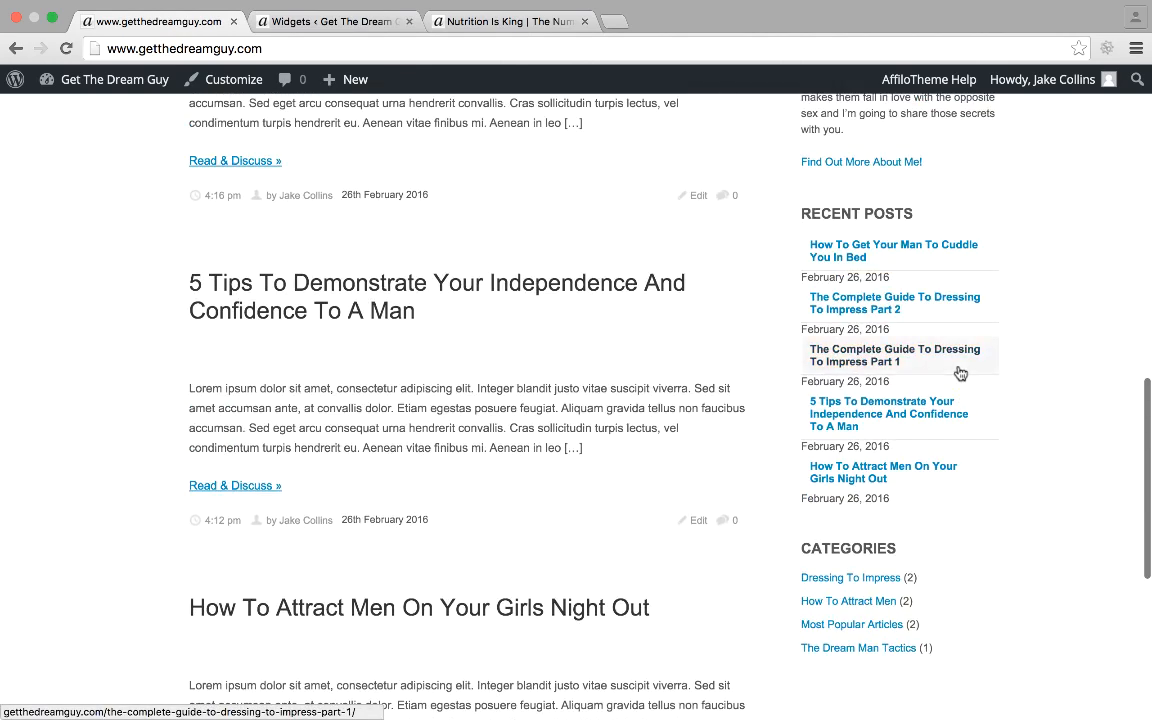
scroll(958, 372, up, 3)
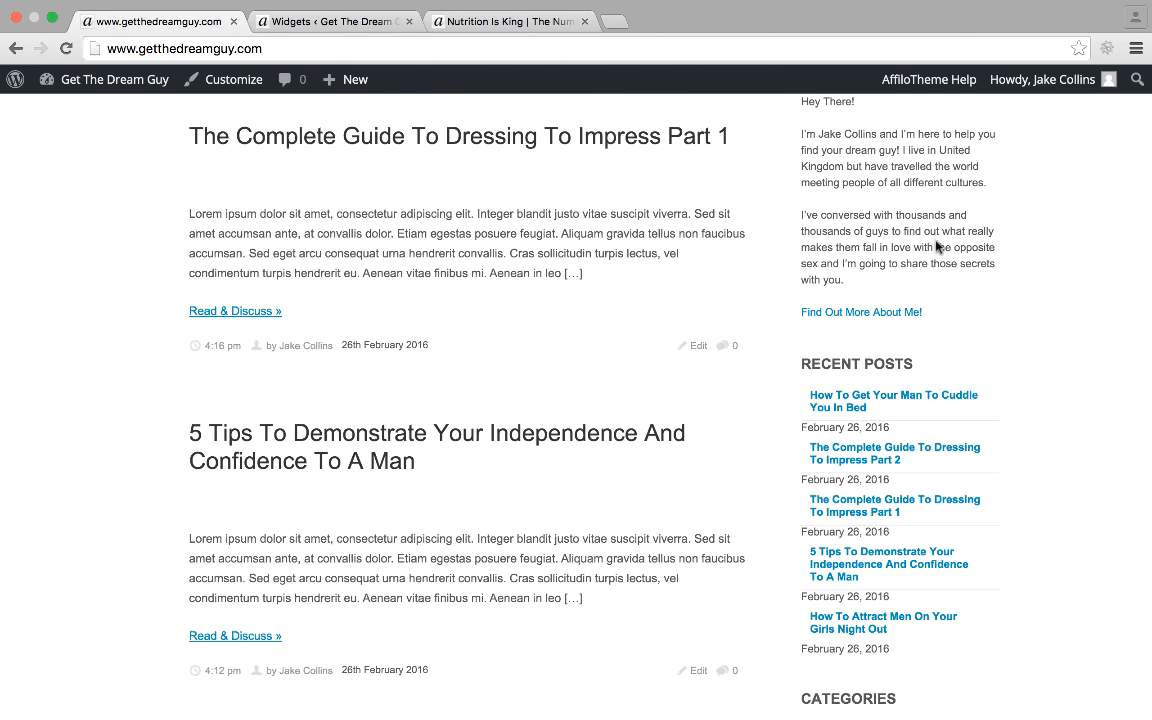
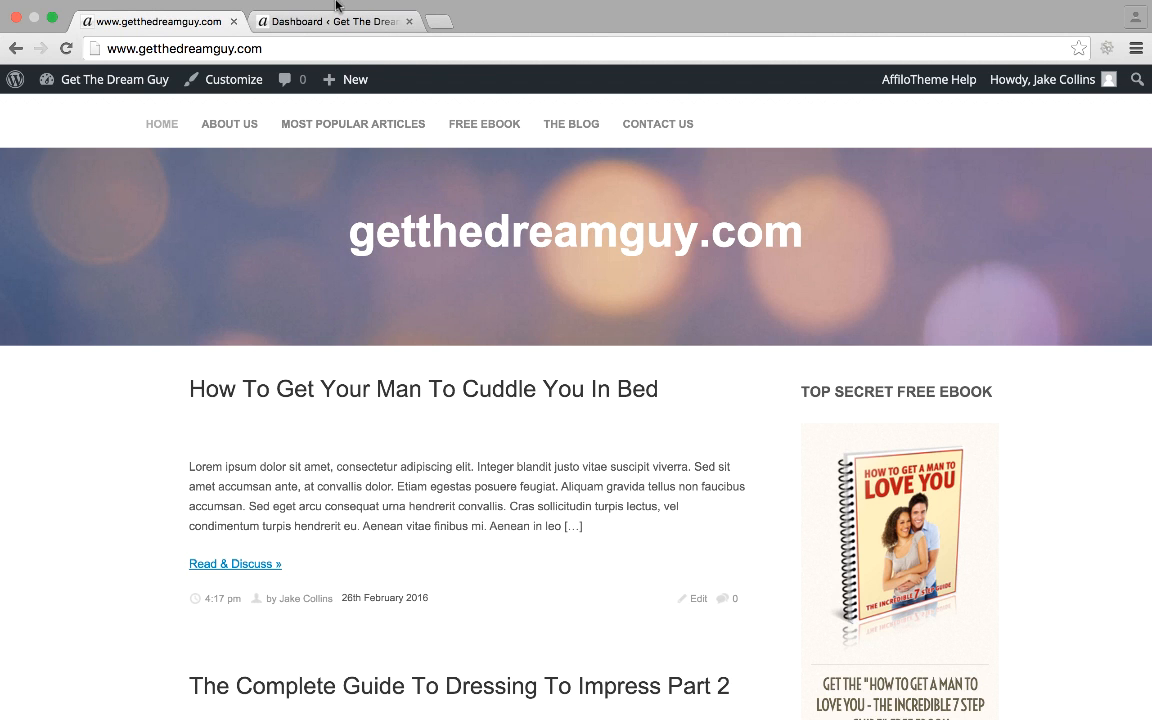
Activate the AffiloTheme - Avenue theme from the installed themes.
click(316, 21)
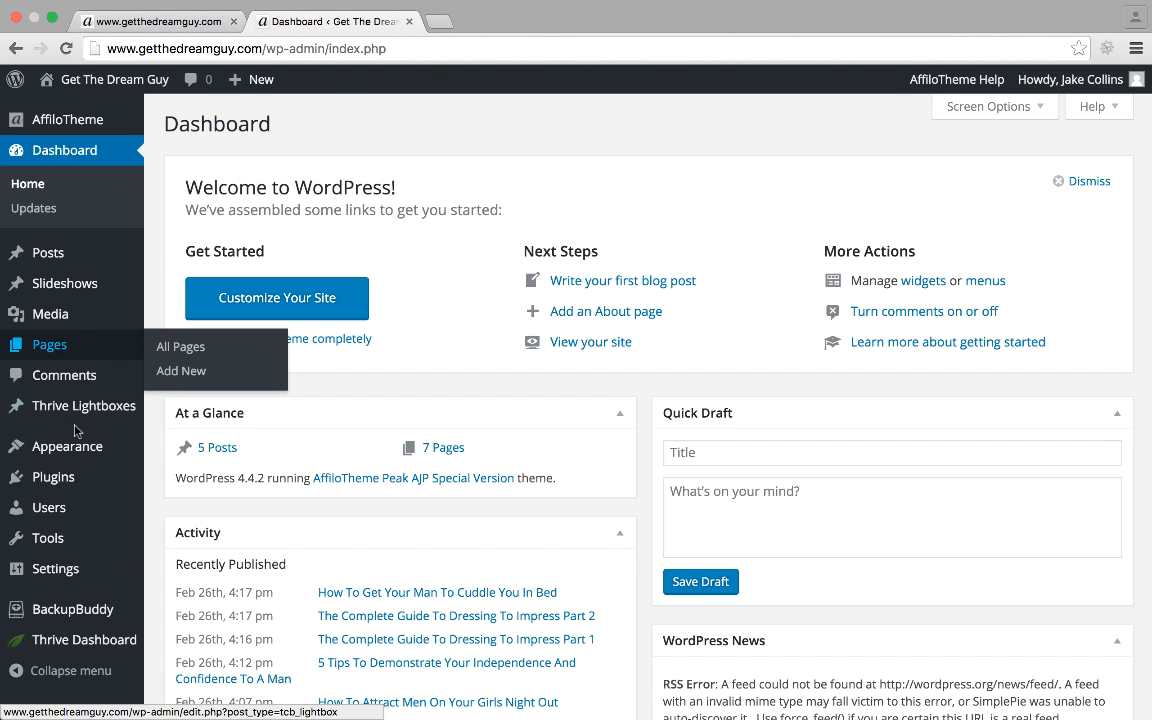
mouse_move(80, 446)
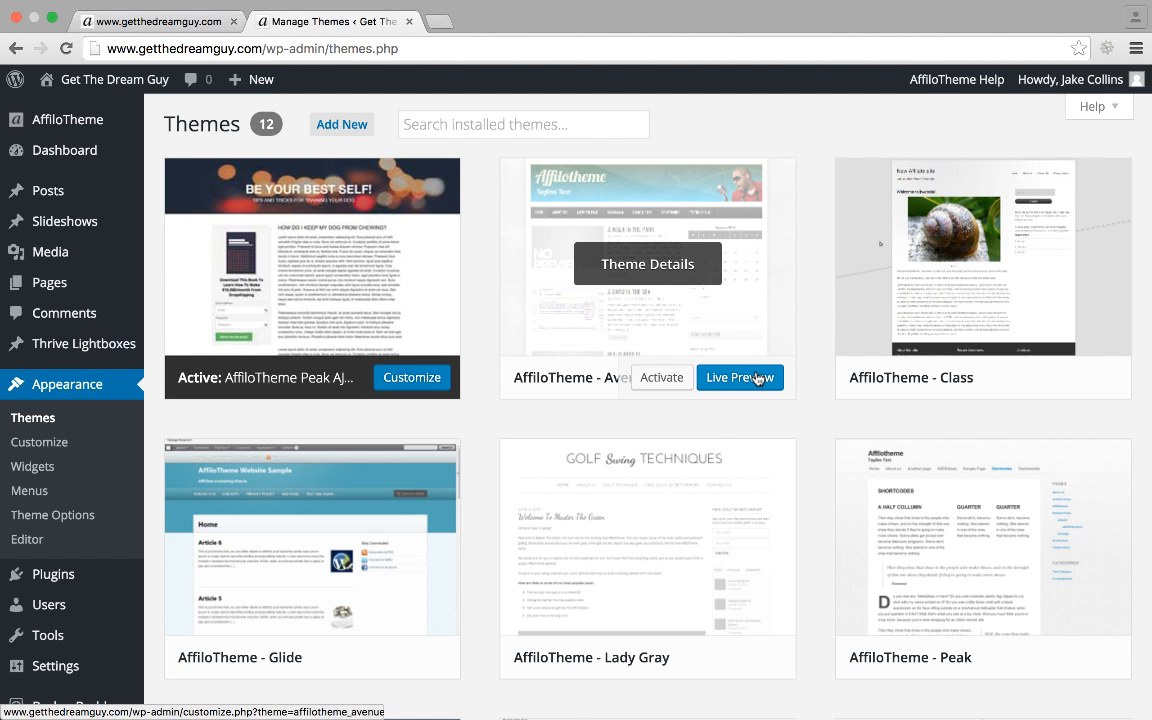
click(665, 377)
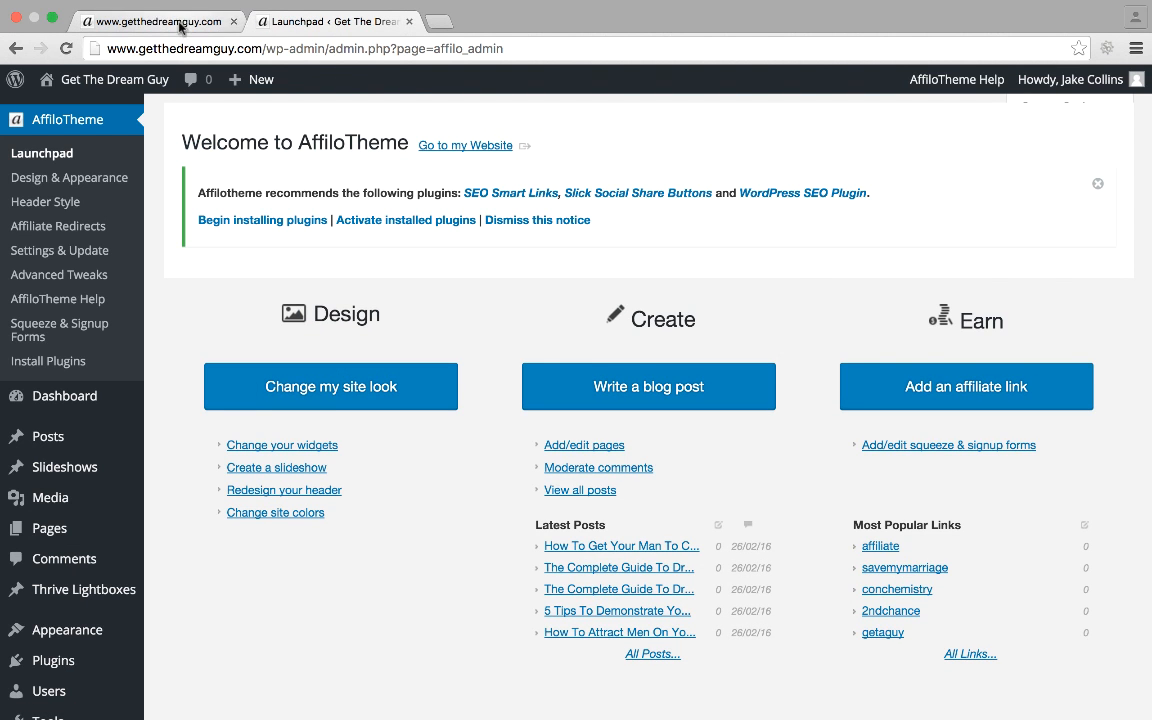
Reload the live site and examine its header, posts, sidebar and footer in the Avenue theme.
click(181, 24)
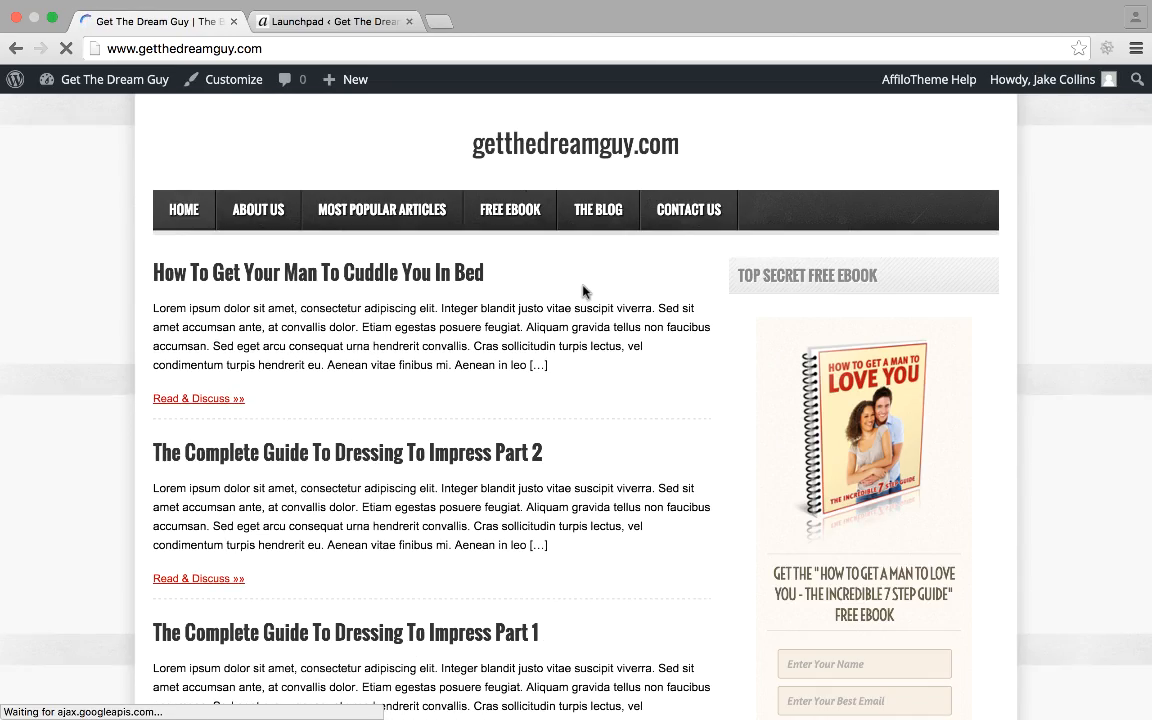
scroll(584, 291, down, 10)
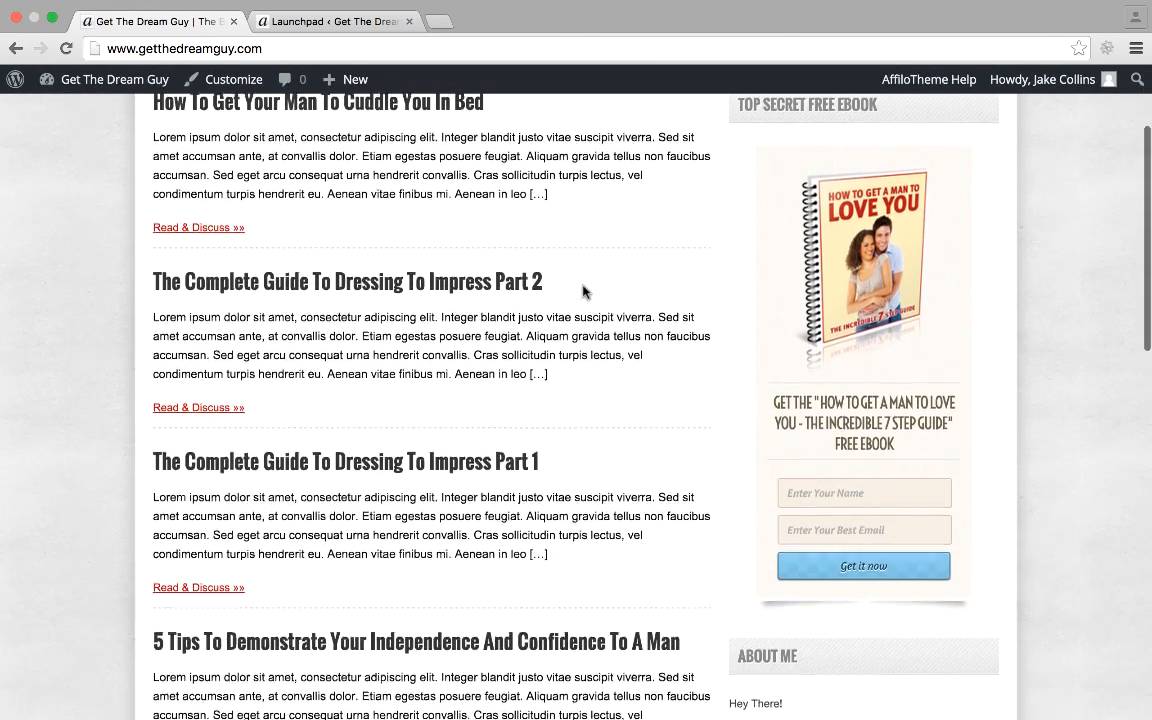
scroll(584, 291, down, 4)
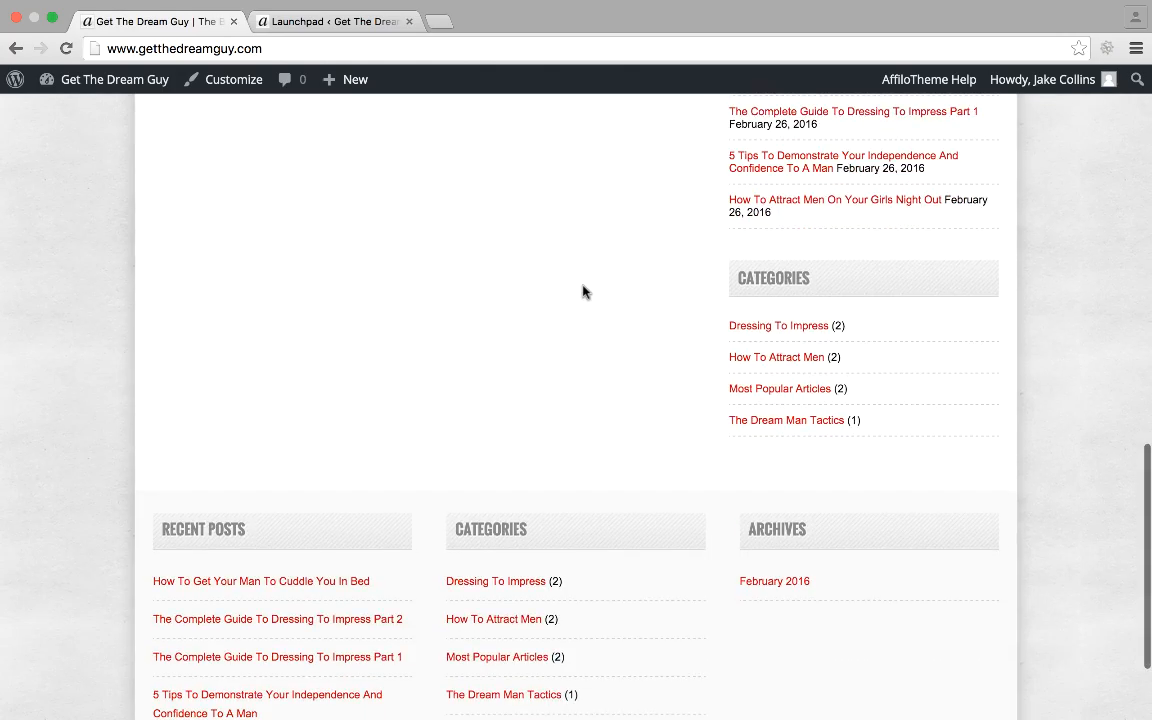
scroll(584, 291, up, 6)
scroll(584, 291, up, 8)
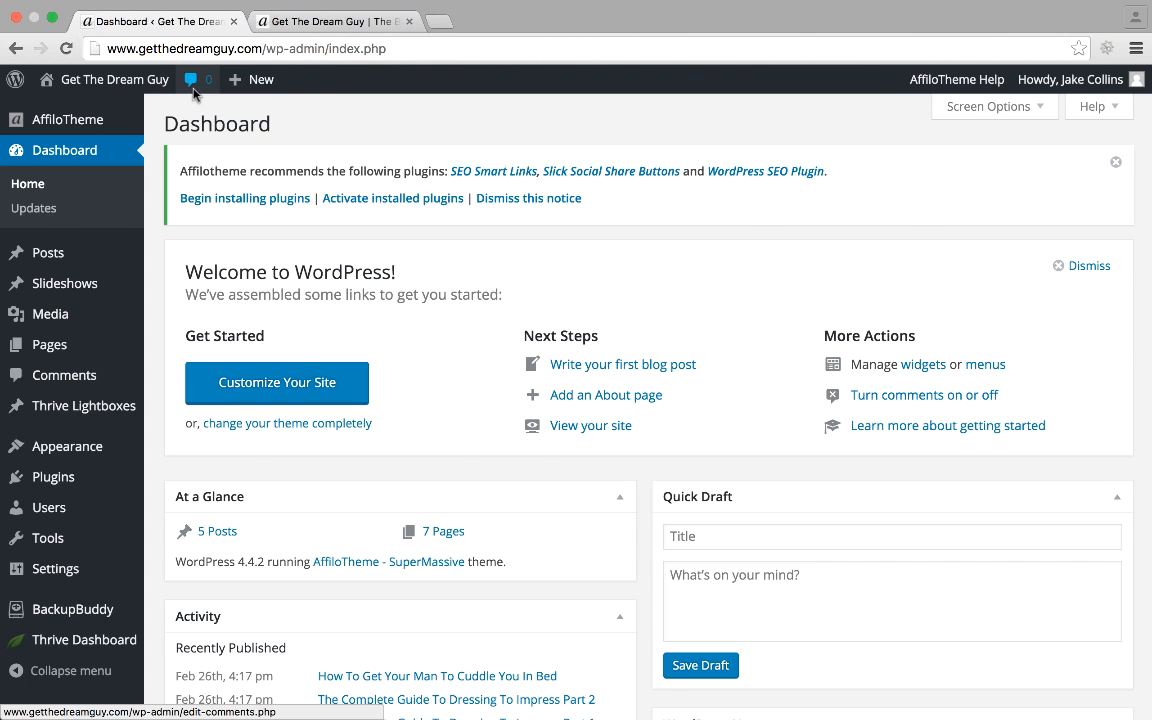
Check the live home page in the SuperMassive theme for missing sidebar widgets.
click(316, 24)
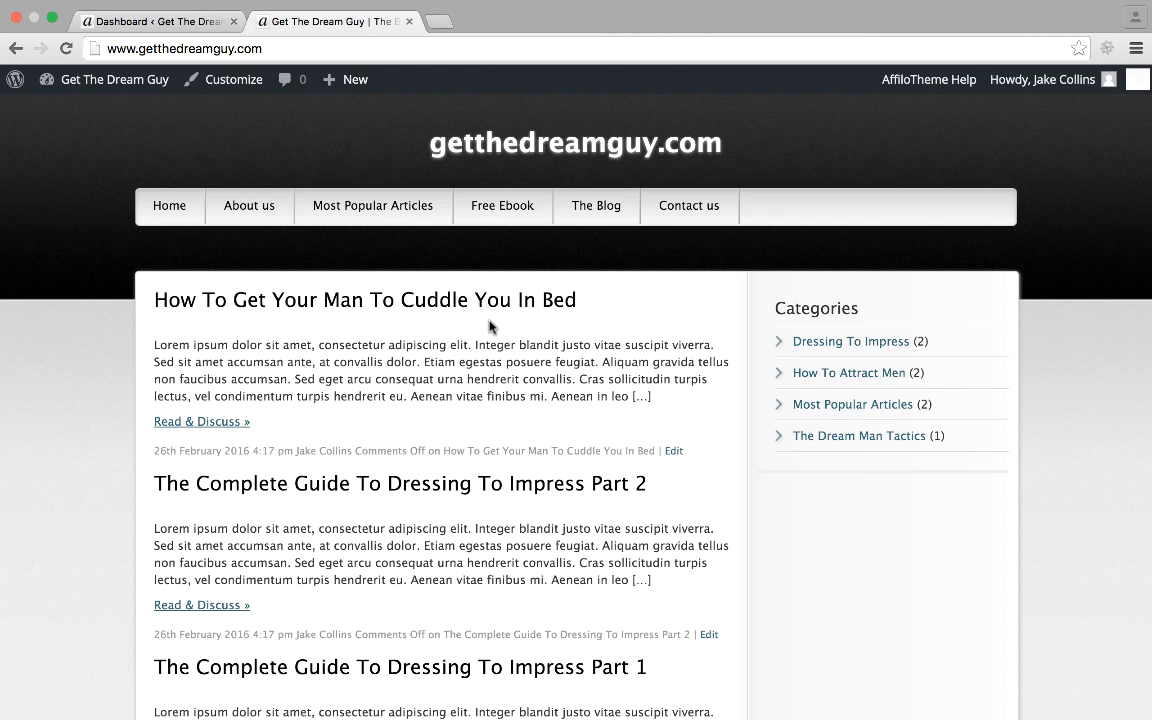
scroll(490, 326, down, 2)
scroll(607, 340, up, 2)
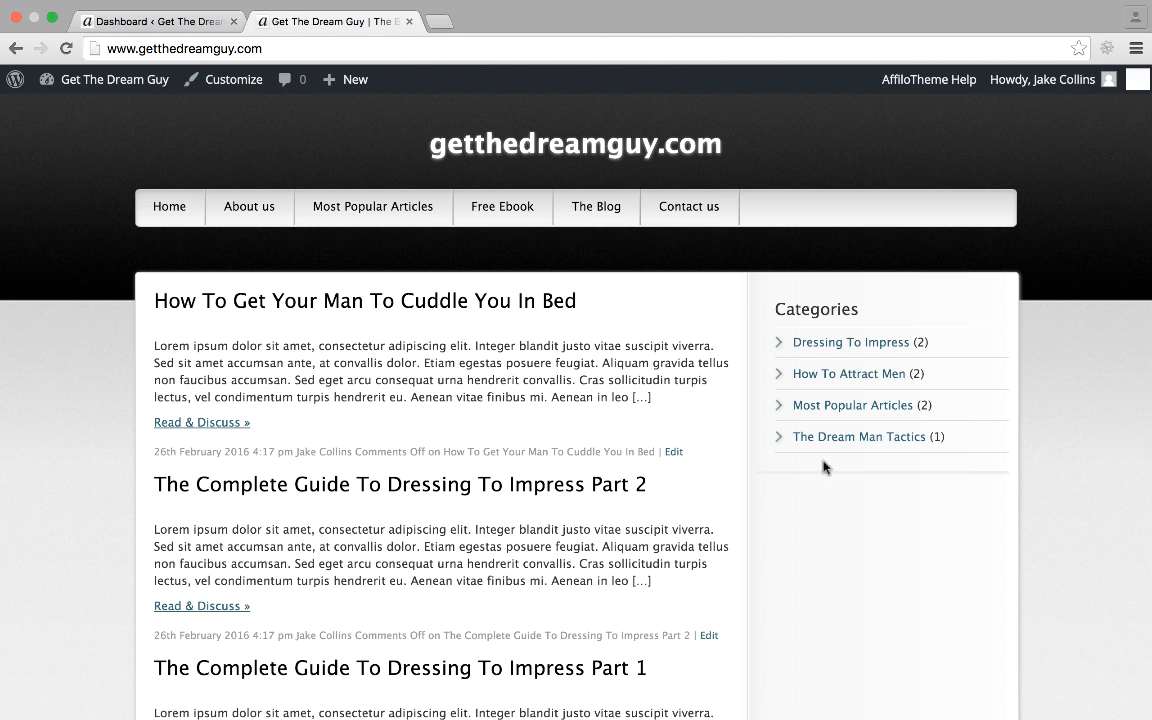
Move the inactive Top Secret Free Ebook text widget into the Primary Sidebar above Categories.
click(157, 32)
mouse_move(105, 452)
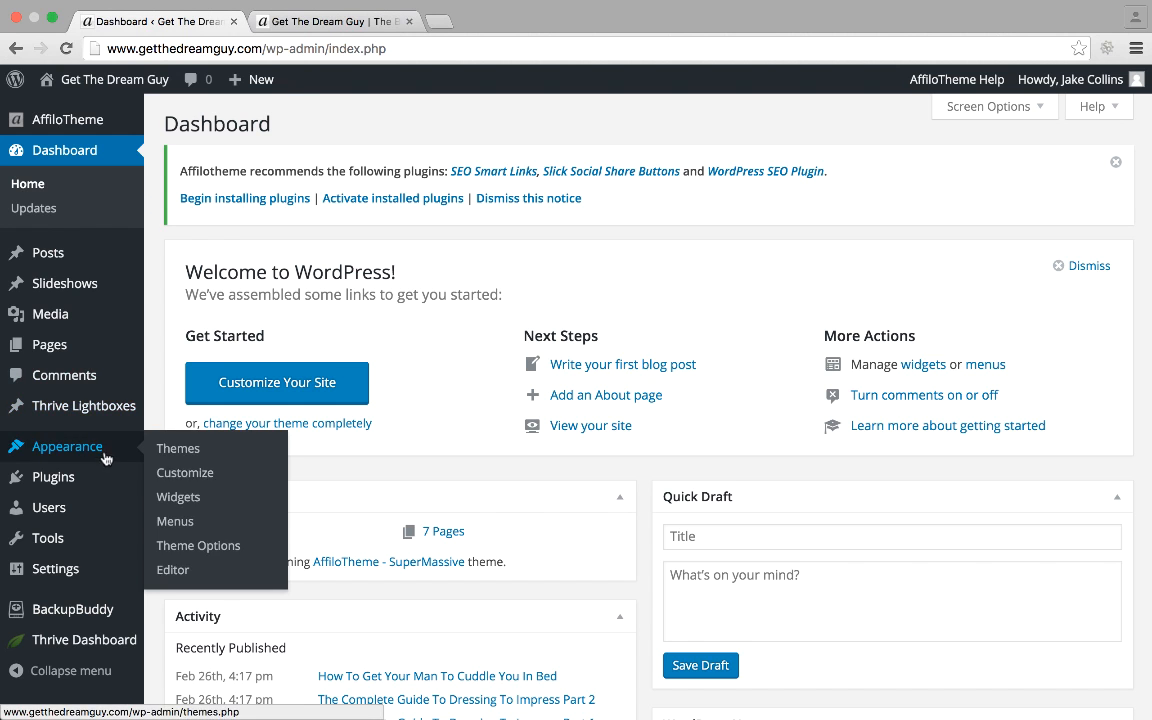
click(178, 502)
scroll(506, 463, down, 3)
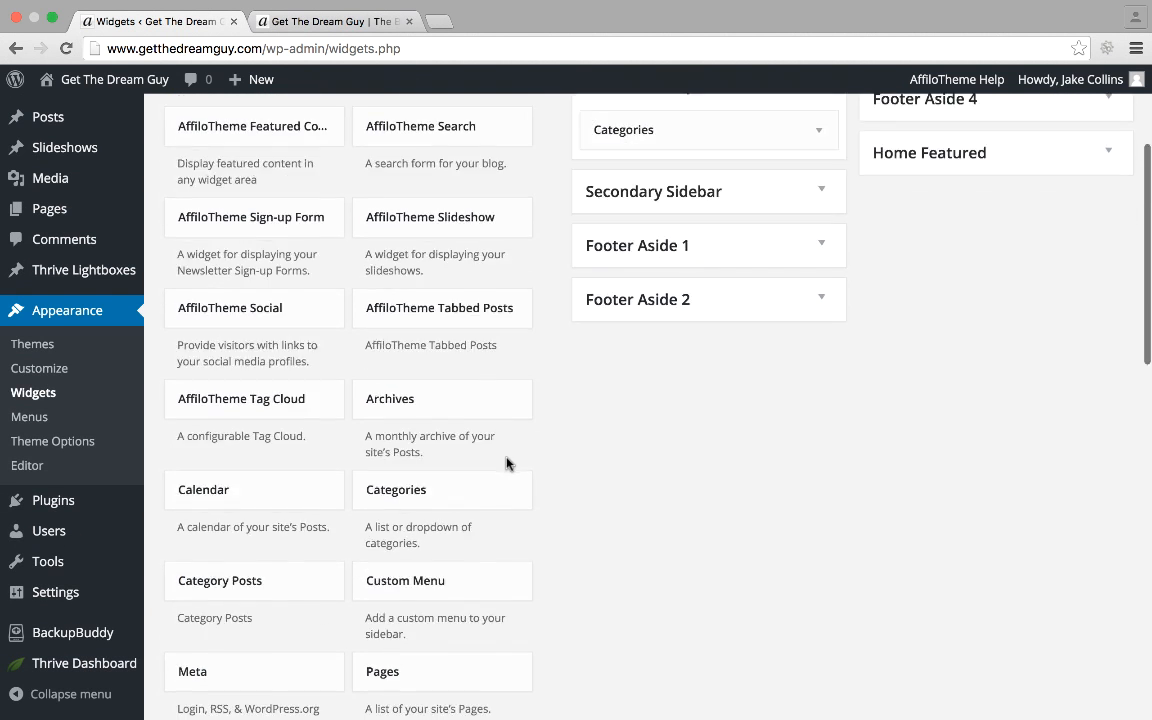
scroll(506, 463, down, 10)
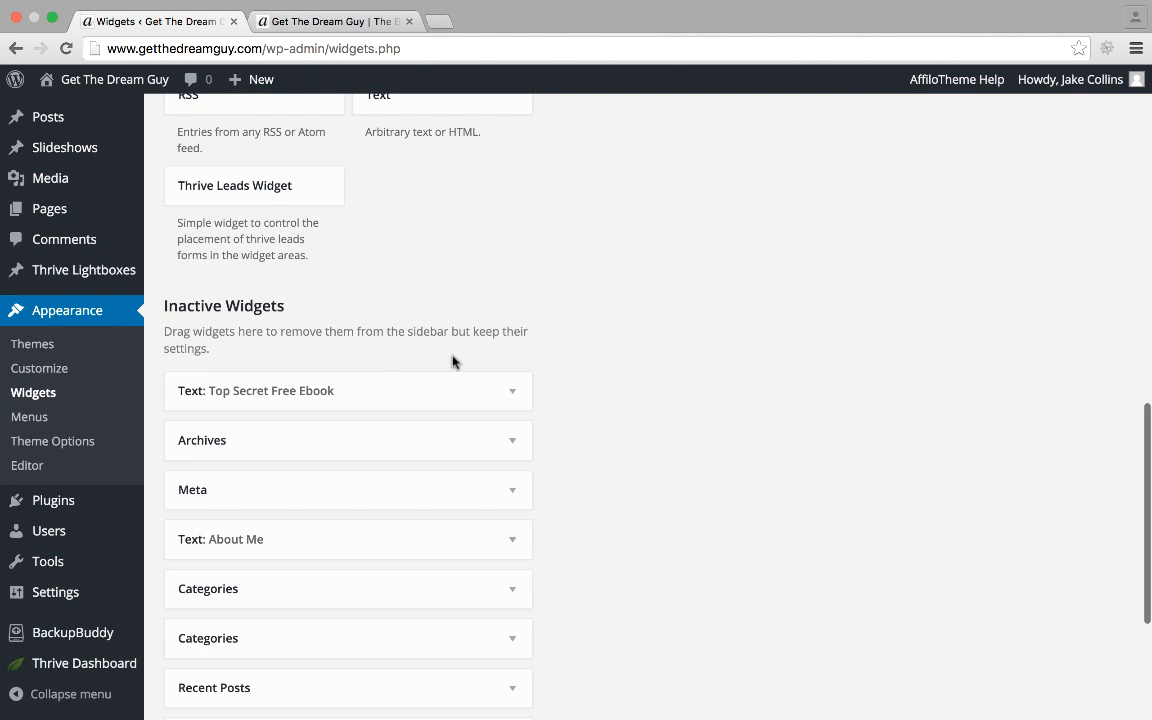
drag(437, 381, 714, 345)
Move the inactive About Me and titled Recent Posts widgets into the Primary Sidebar, between Top Secret Free Ebook and Categories.
scroll(466, 507, down, 15)
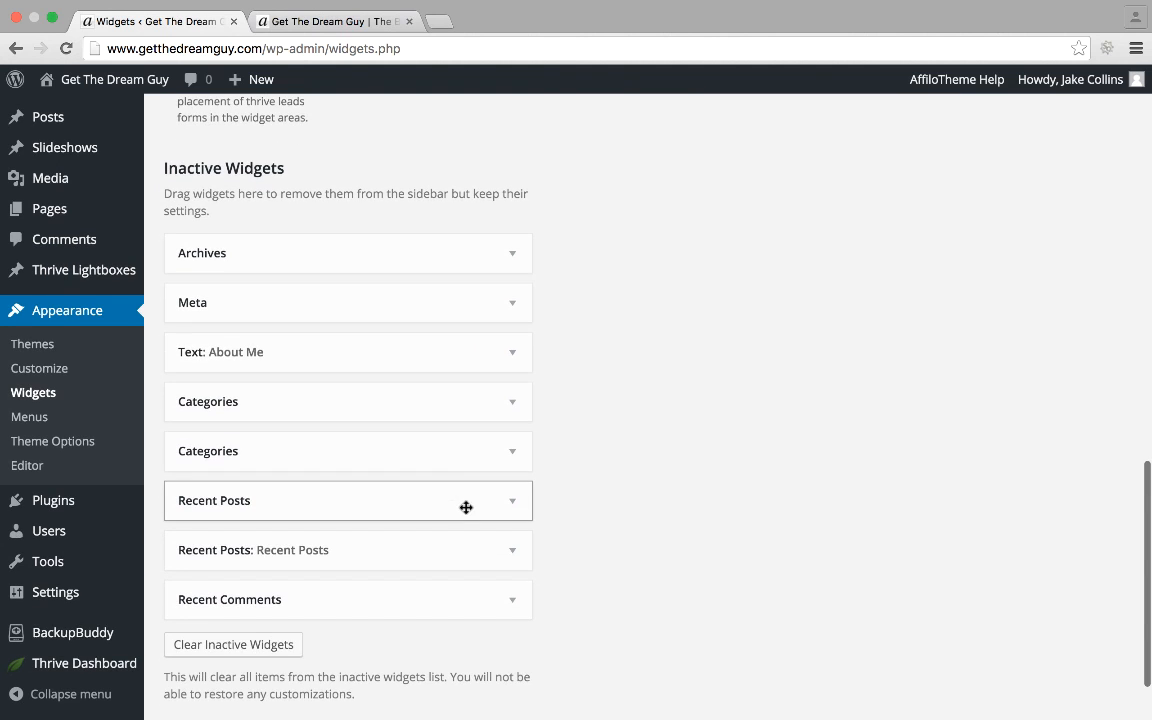
drag(380, 345, 676, 275)
scroll(465, 470, down, 15)
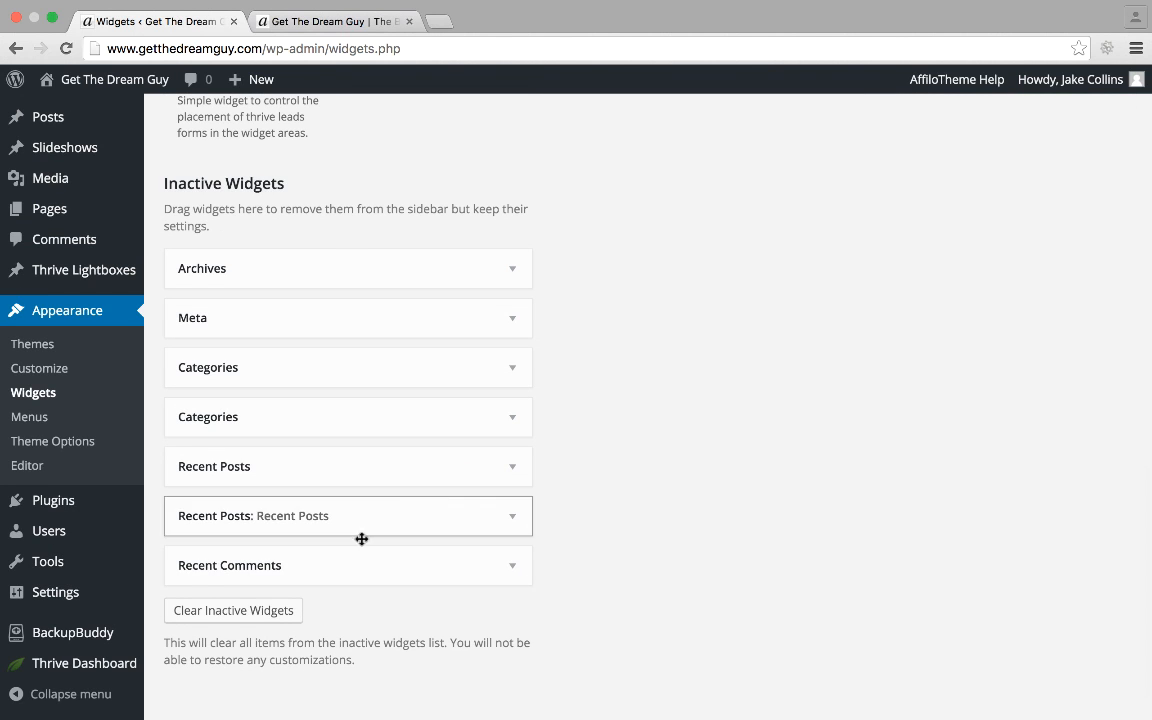
drag(339, 532, 609, 455)
scroll(466, 472, down, 5)
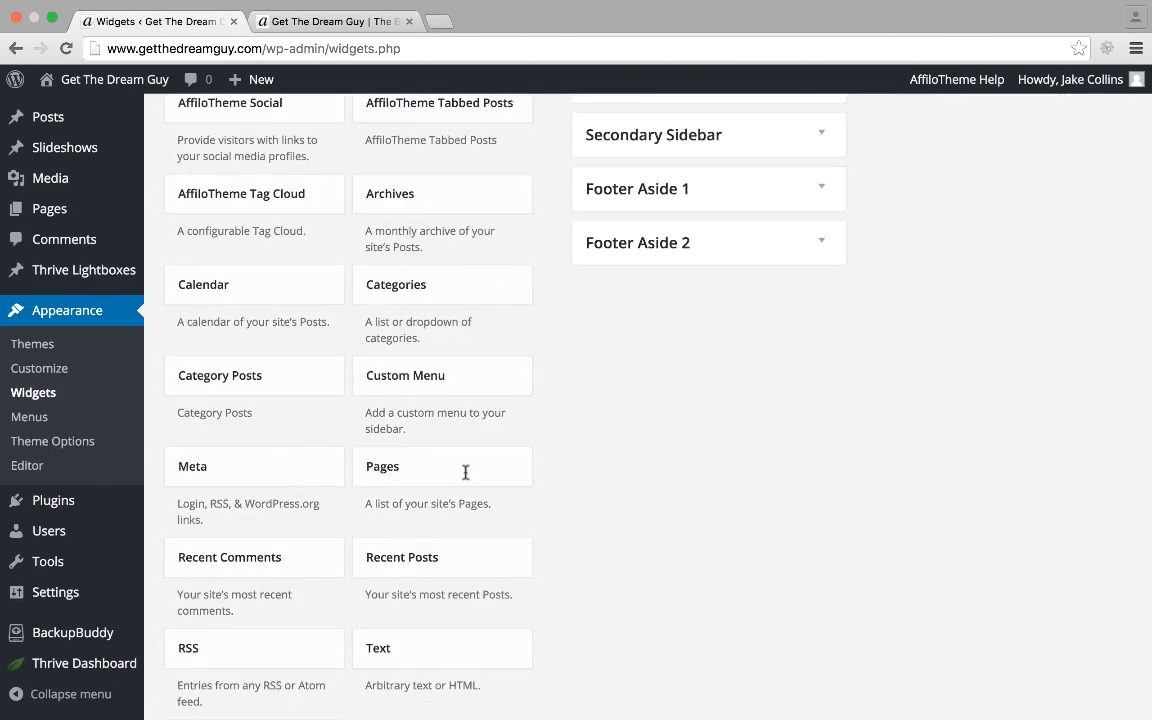
scroll(466, 472, down, 10)
Reload the live site to review the sidebar widgets, and open the post "How To Get Your Man To Cuddle You In Bed".
click(330, 18)
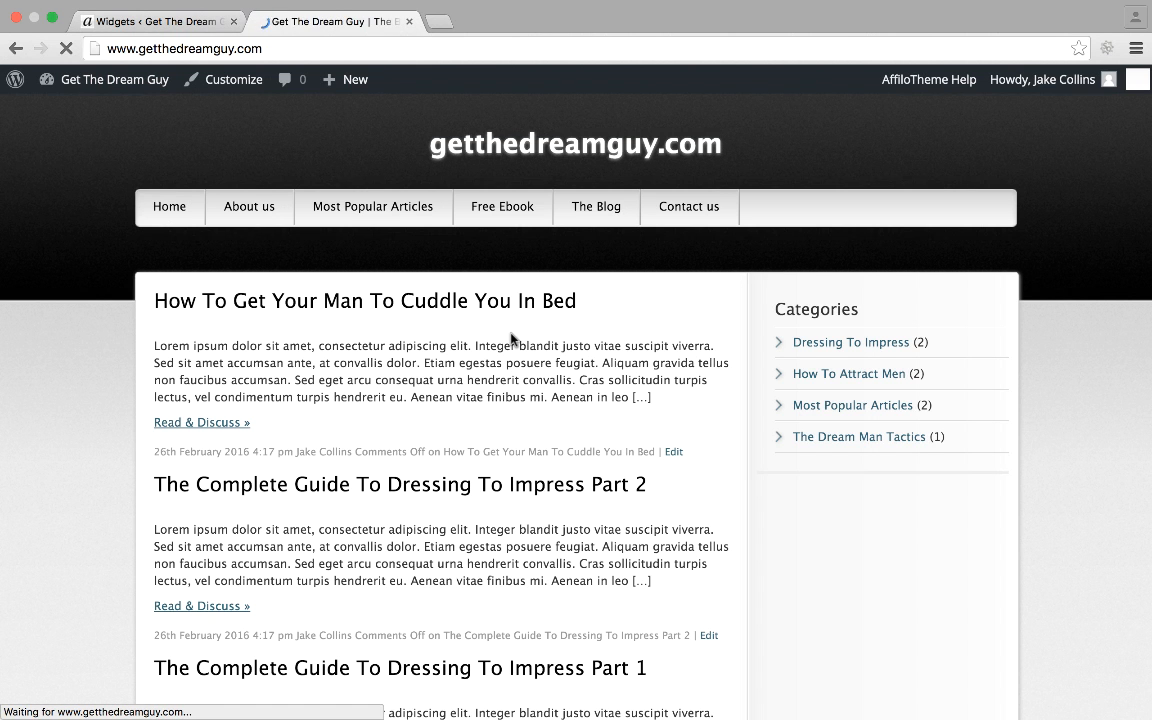
scroll(511, 338, down, 5)
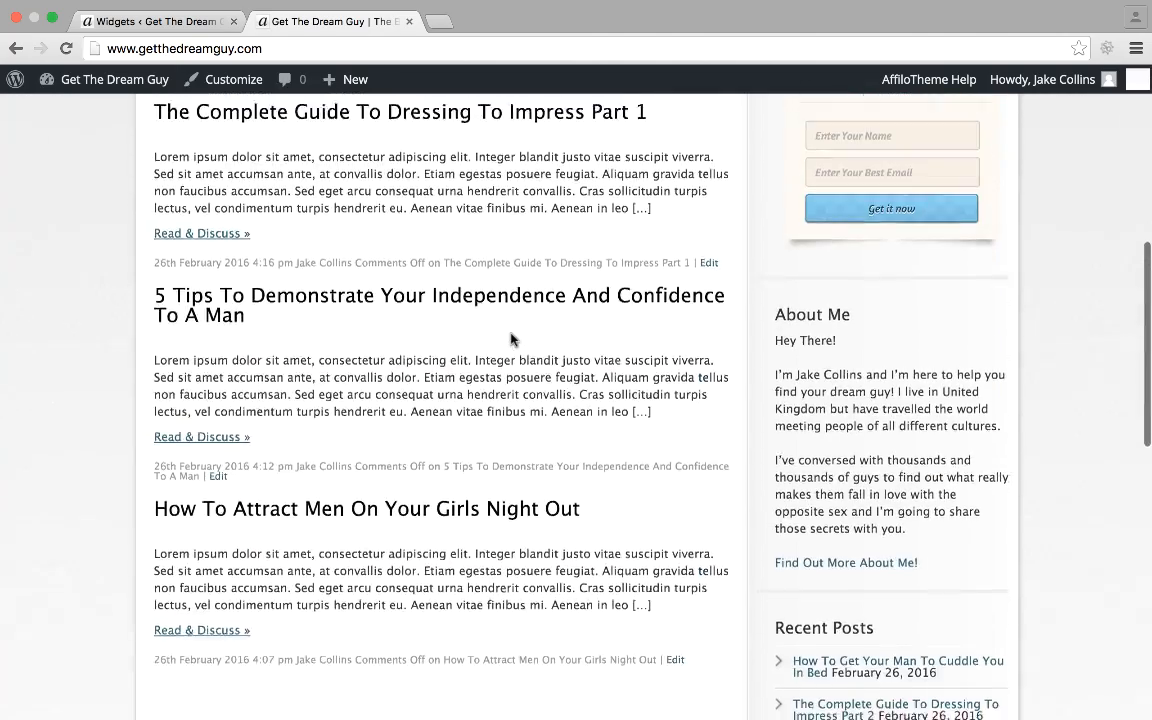
scroll(511, 338, down, 6)
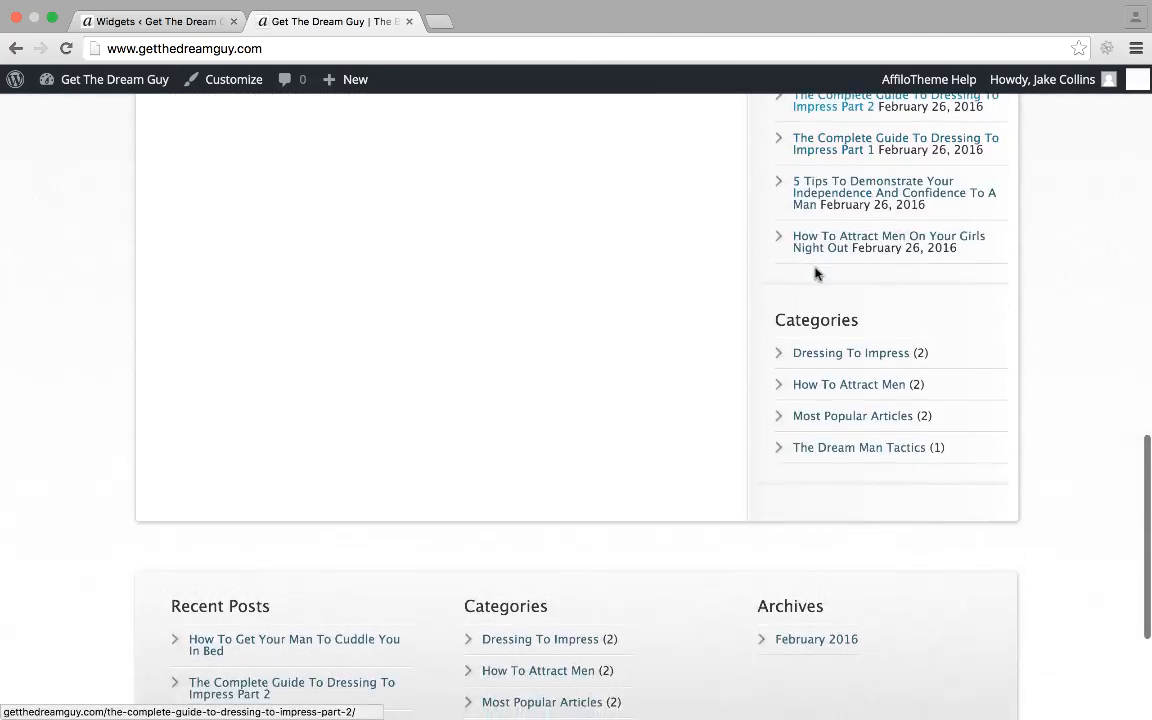
scroll(815, 273, up, 10)
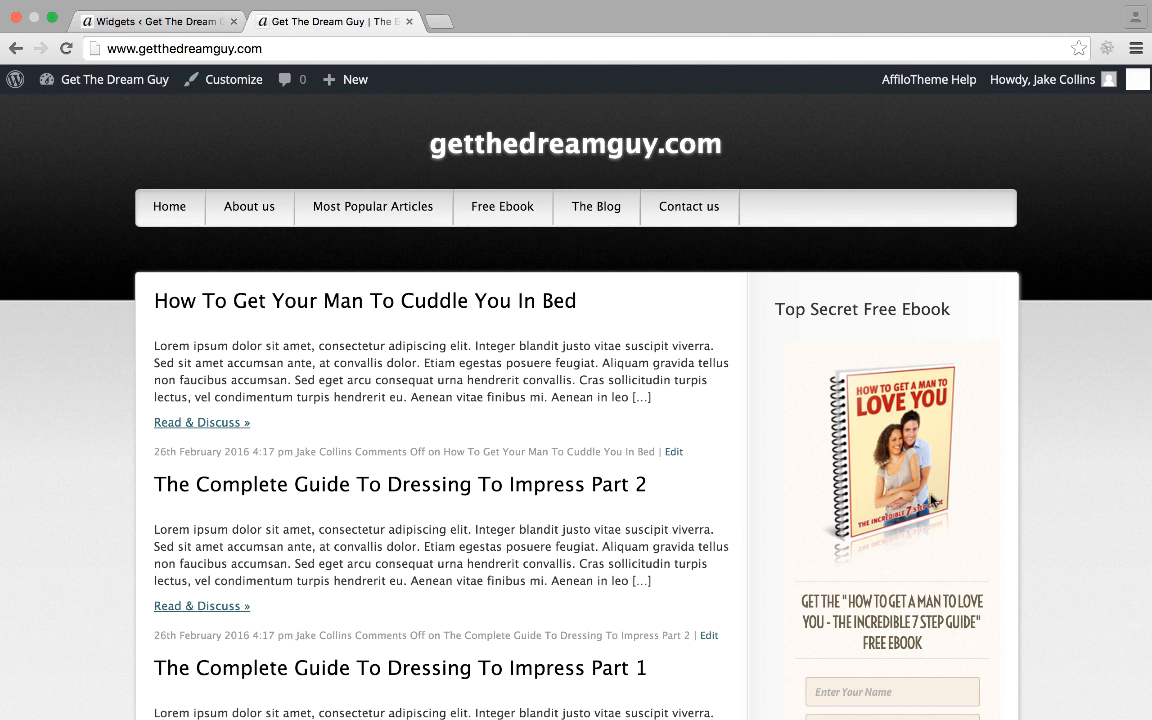
scroll(926, 492, down, 1)
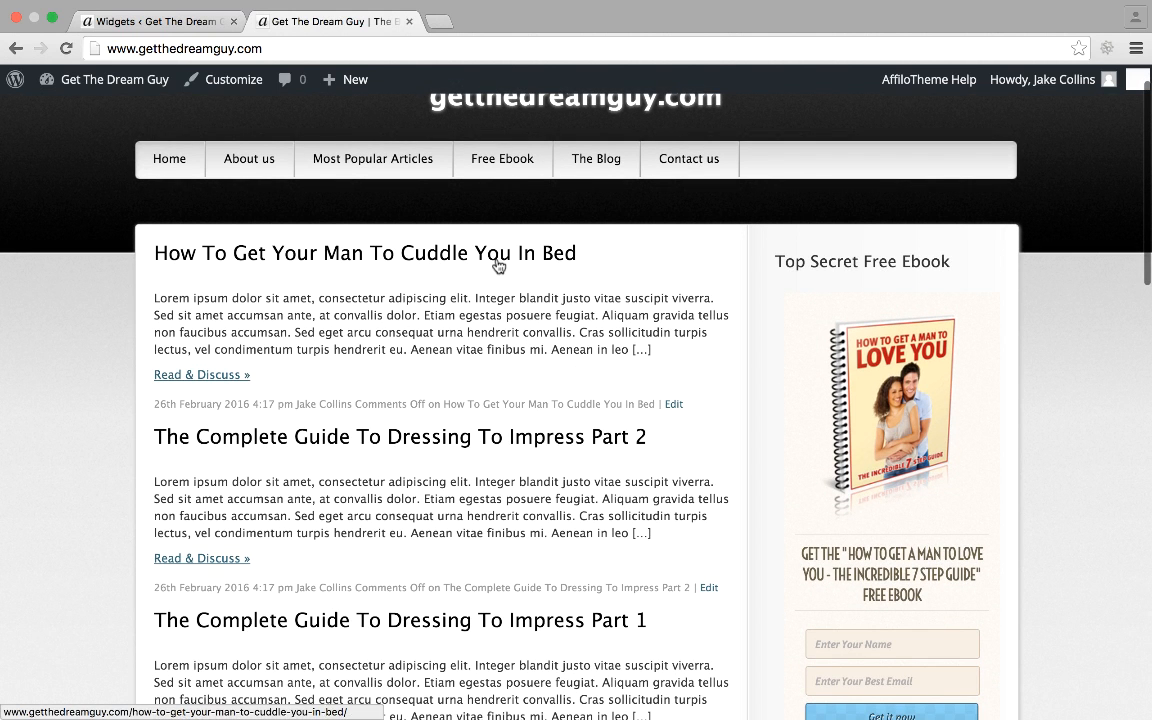
click(442, 248)
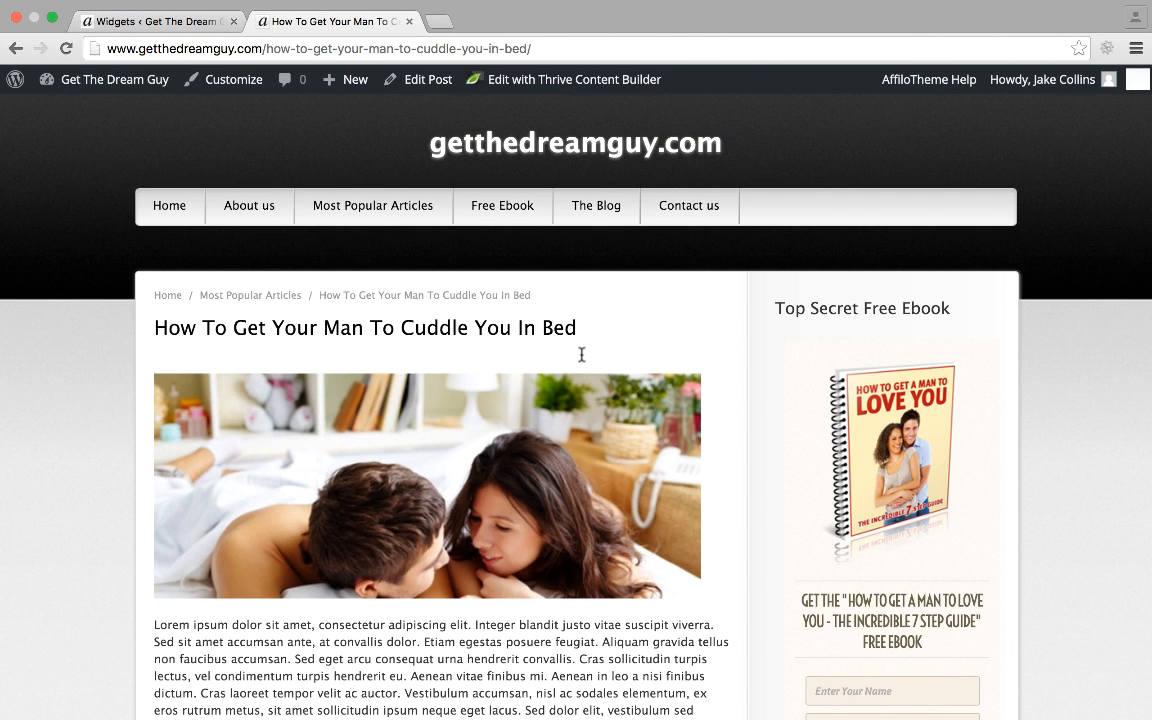
scroll(581, 354, down, 2)
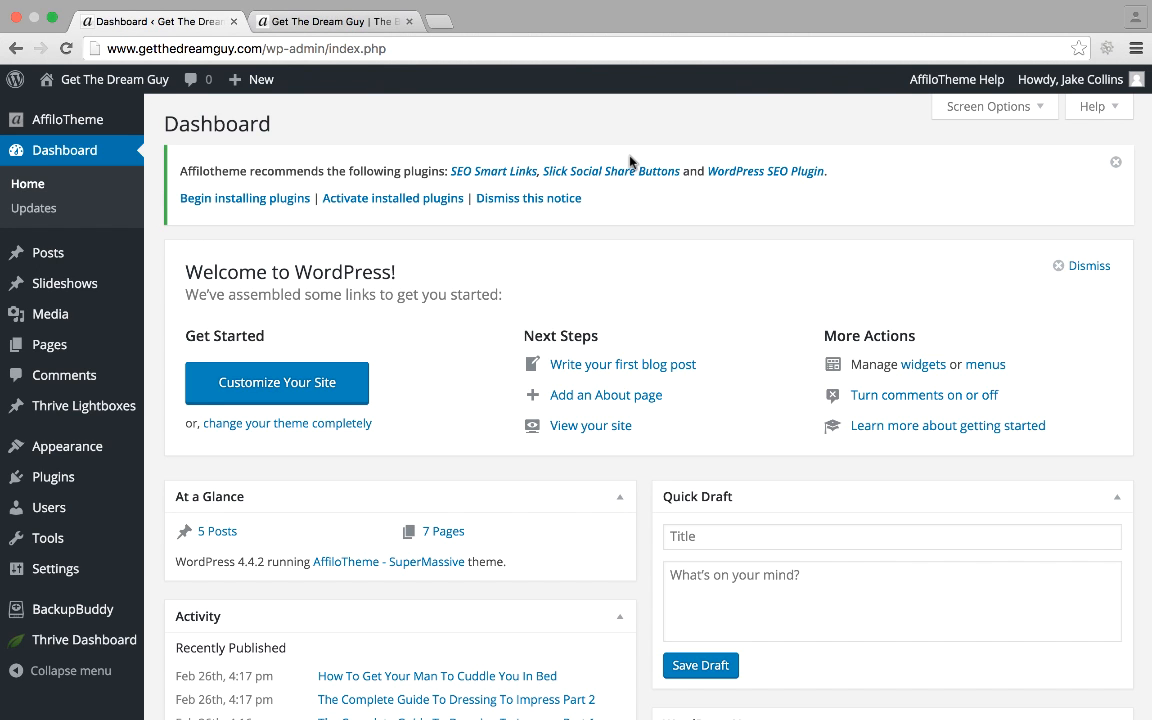
Open AffiloTheme's Design & Appearance settings and preview the color variations of the second theme, the one with the teal Affilotheme header.
mouse_move(112, 130)
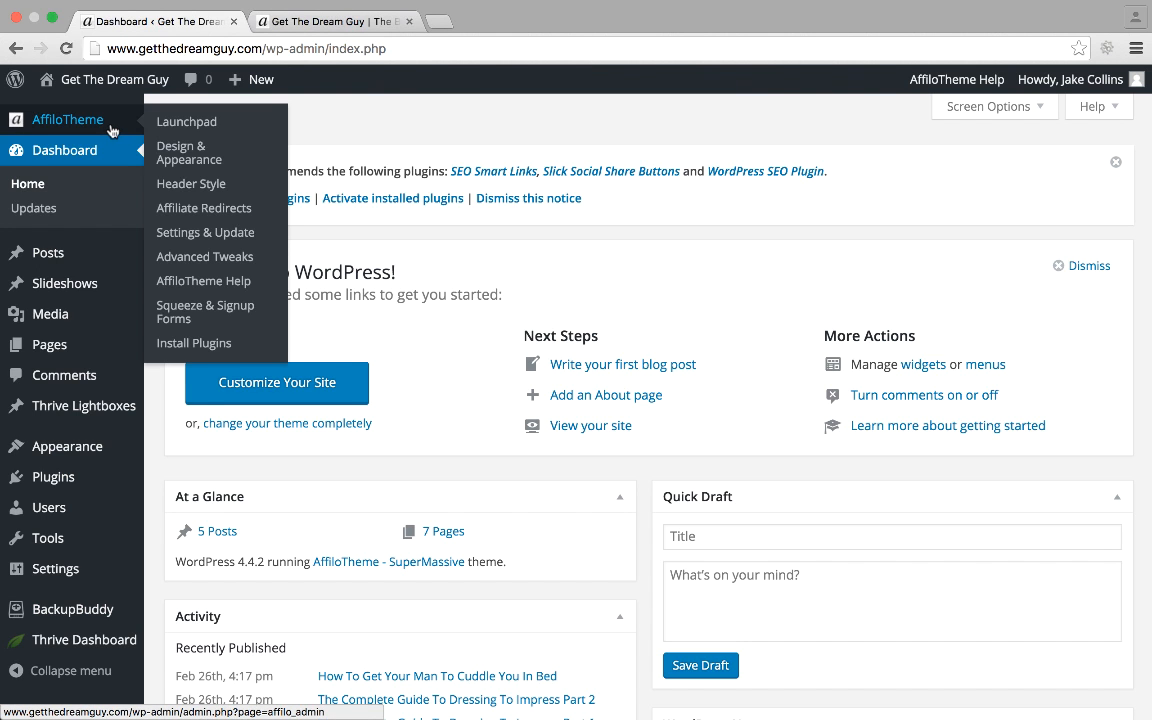
click(216, 155)
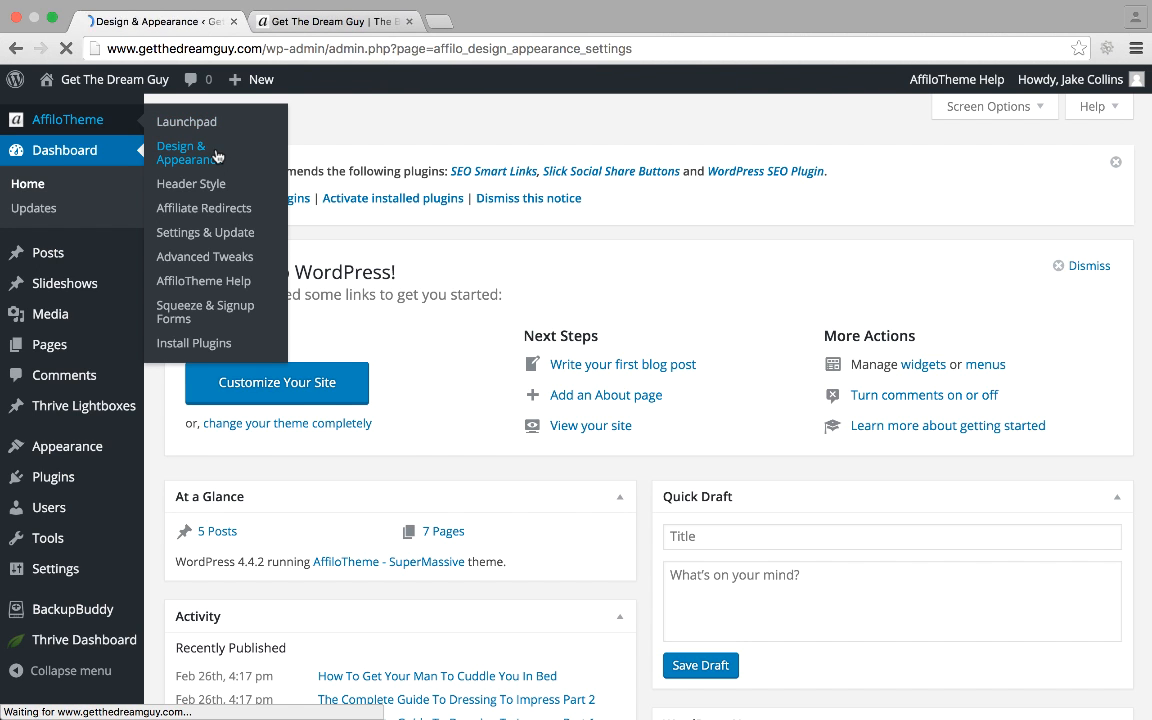
scroll(617, 298, down, 5)
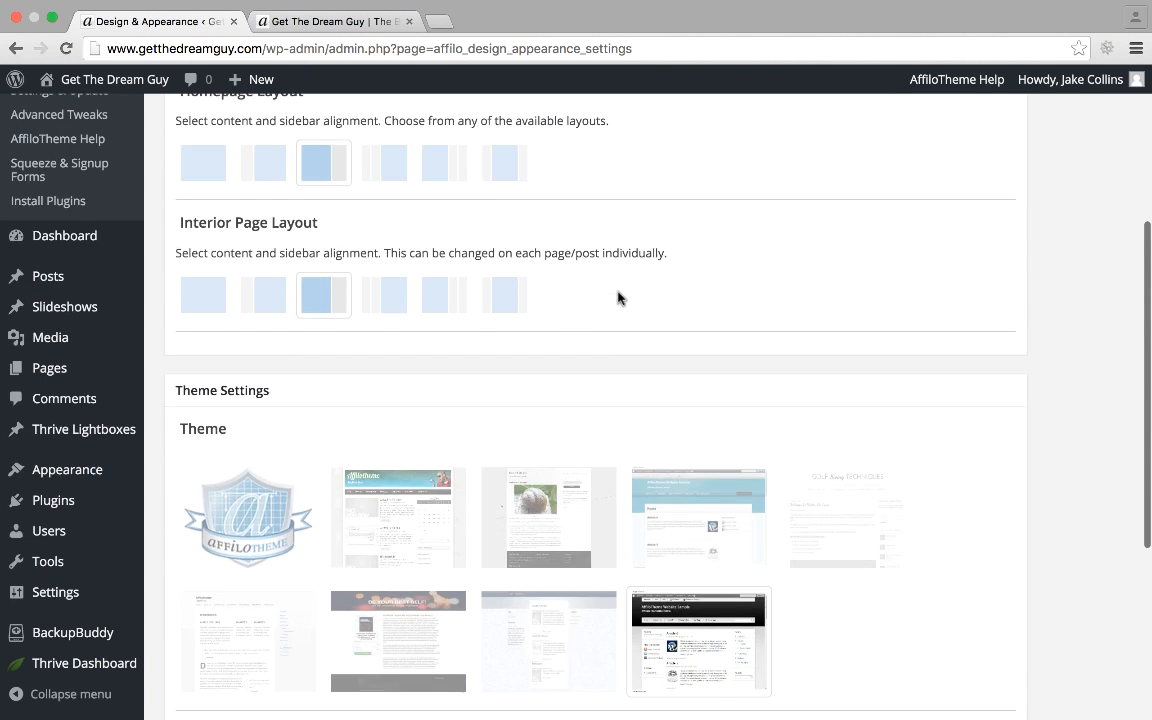
scroll(617, 300, down, 2)
scroll(700, 357, down, 1)
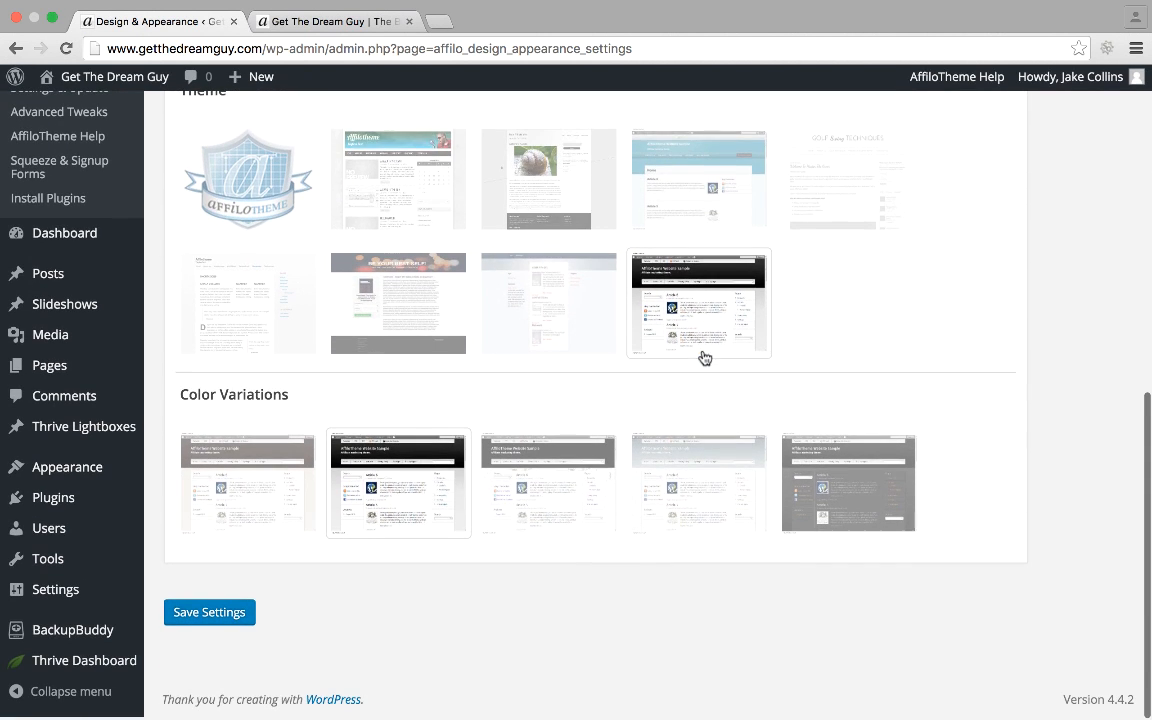
click(450, 225)
scroll(488, 500, down, 2)
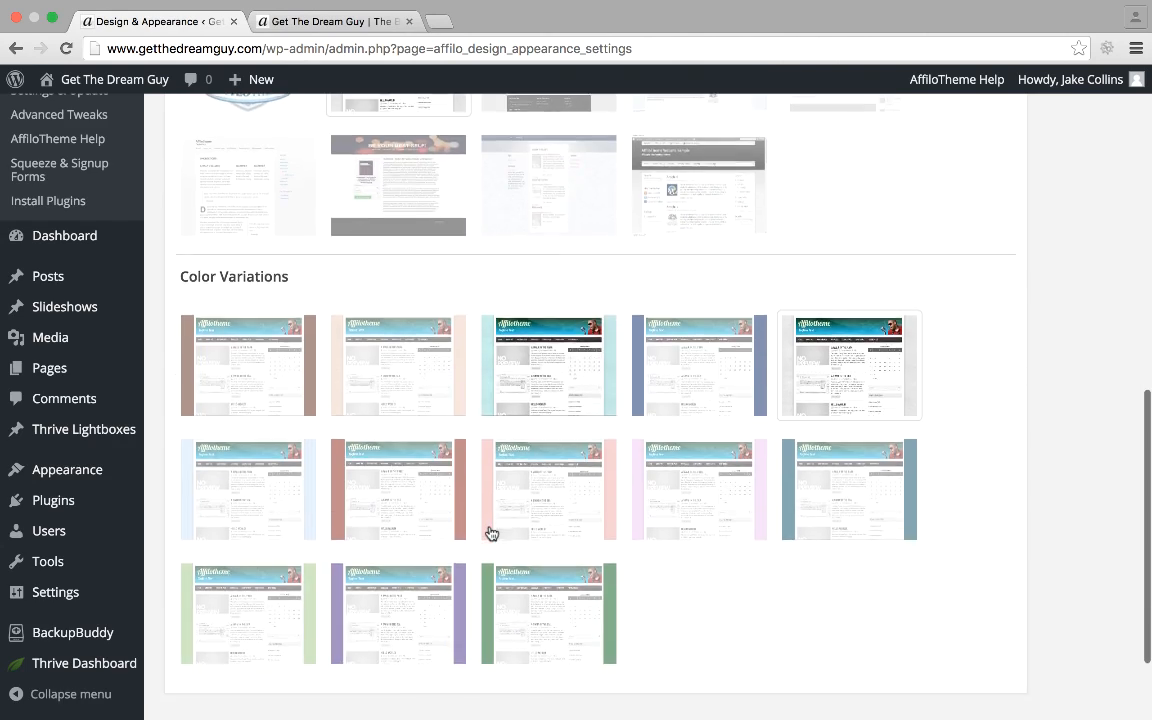
Select the "Be Your Best Self" theme without saving, and browse its color variations and the homepage and interior page layout options.
scroll(392, 400, up, 3)
click(392, 398)
scroll(517, 576, down, 3)
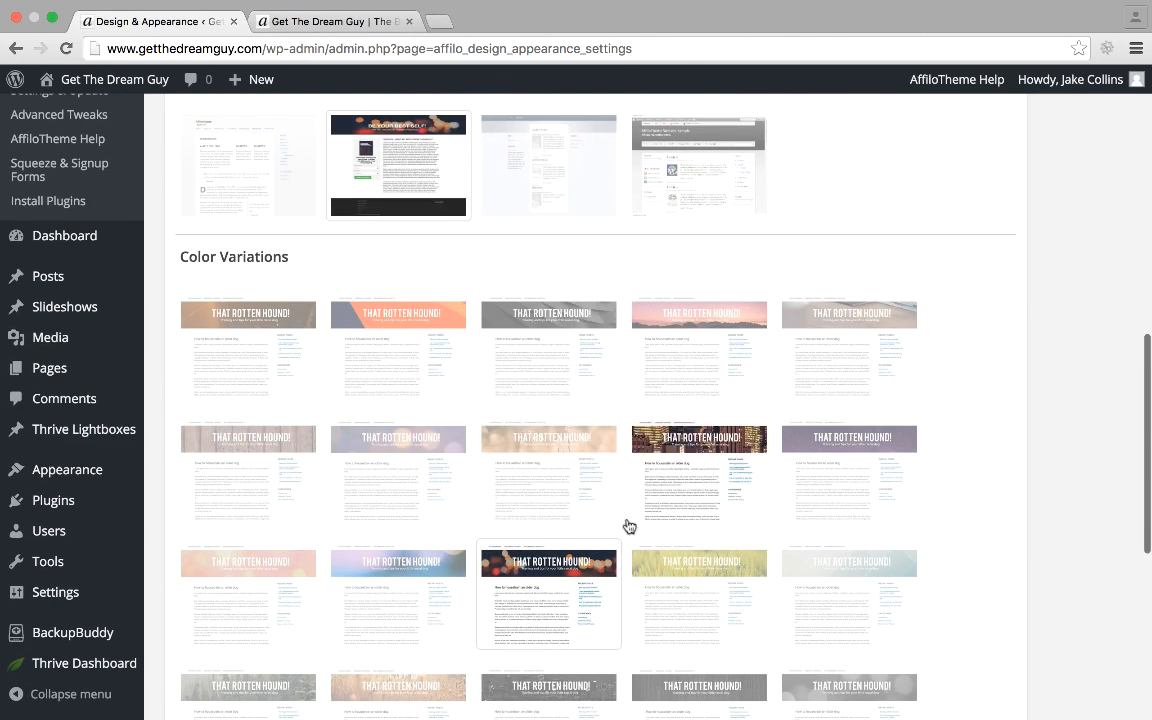
scroll(710, 476, down, 4)
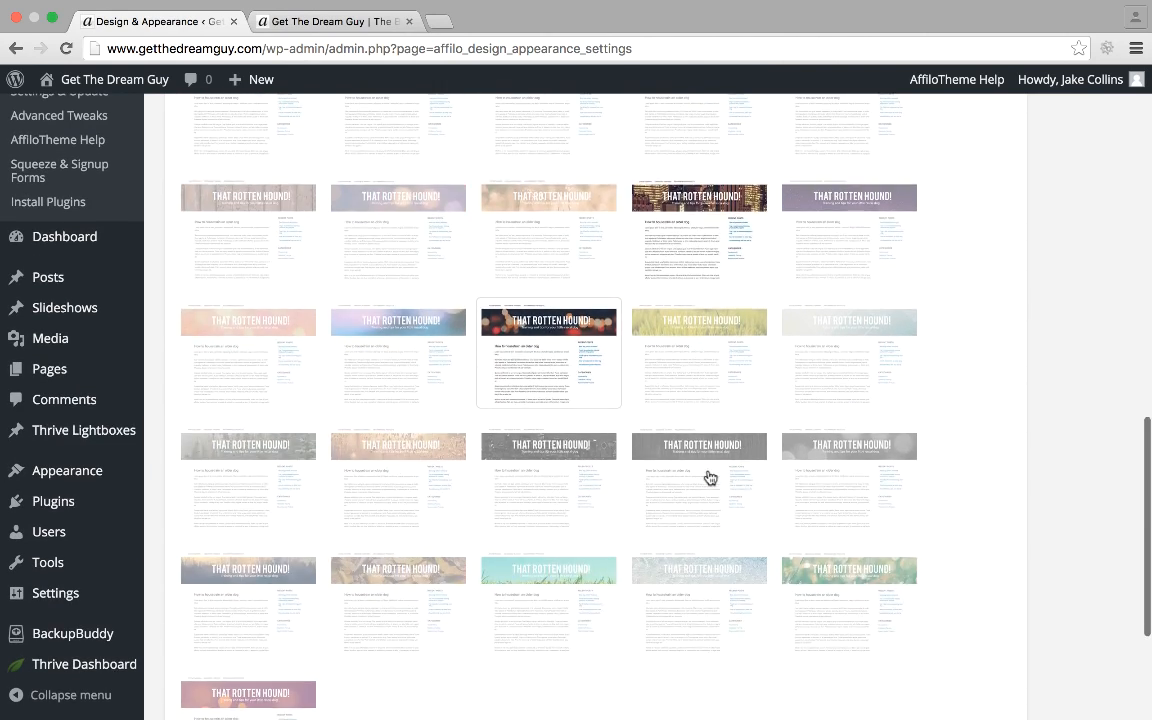
scroll(710, 476, up, 5)
scroll(707, 476, up, 5)
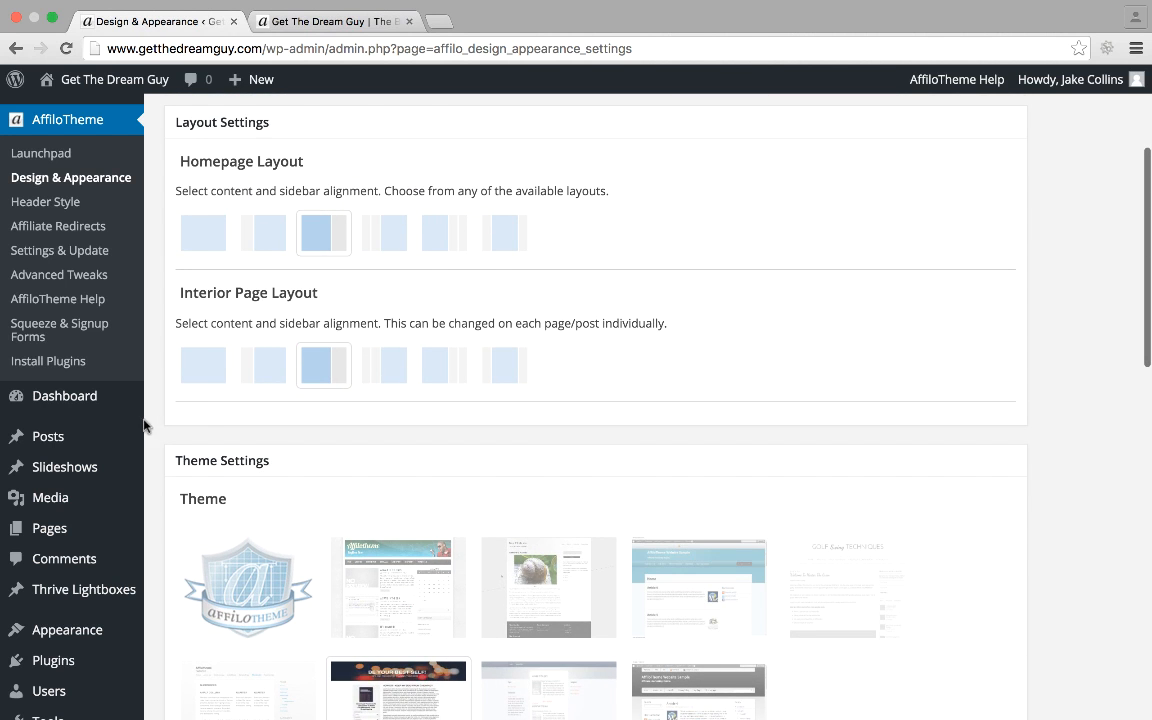
scroll(176, 476, down, 1)
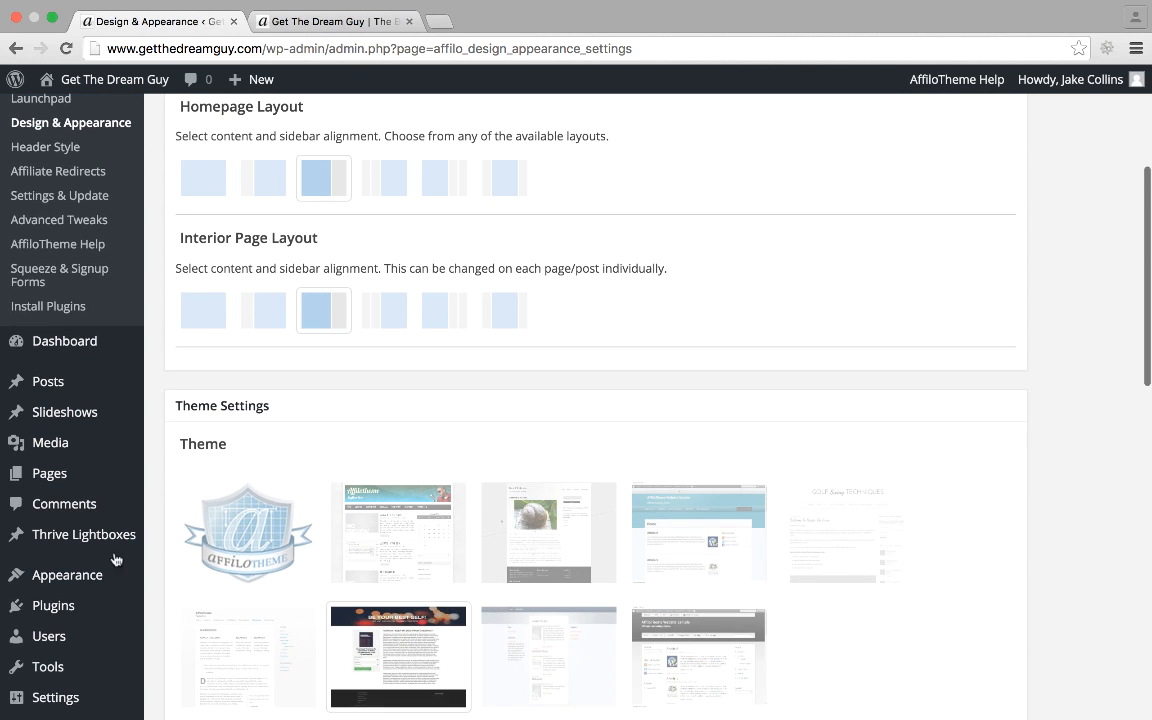
scroll(553, 265, up, 3)
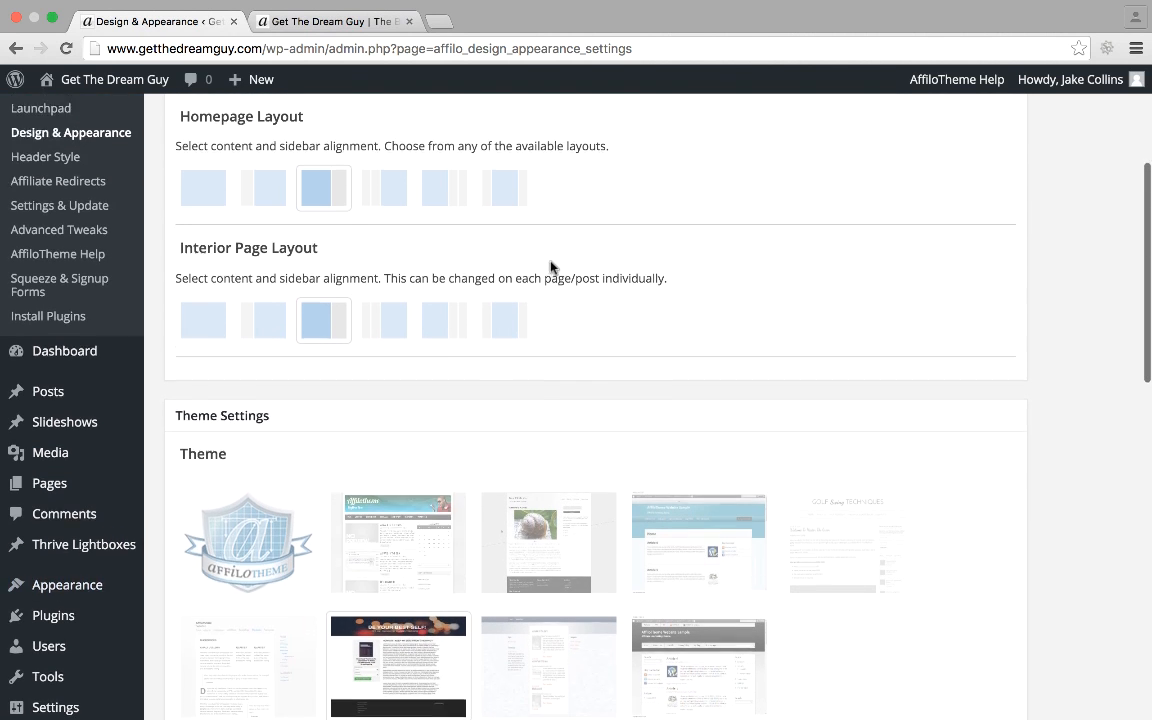
scroll(553, 265, down, 5)
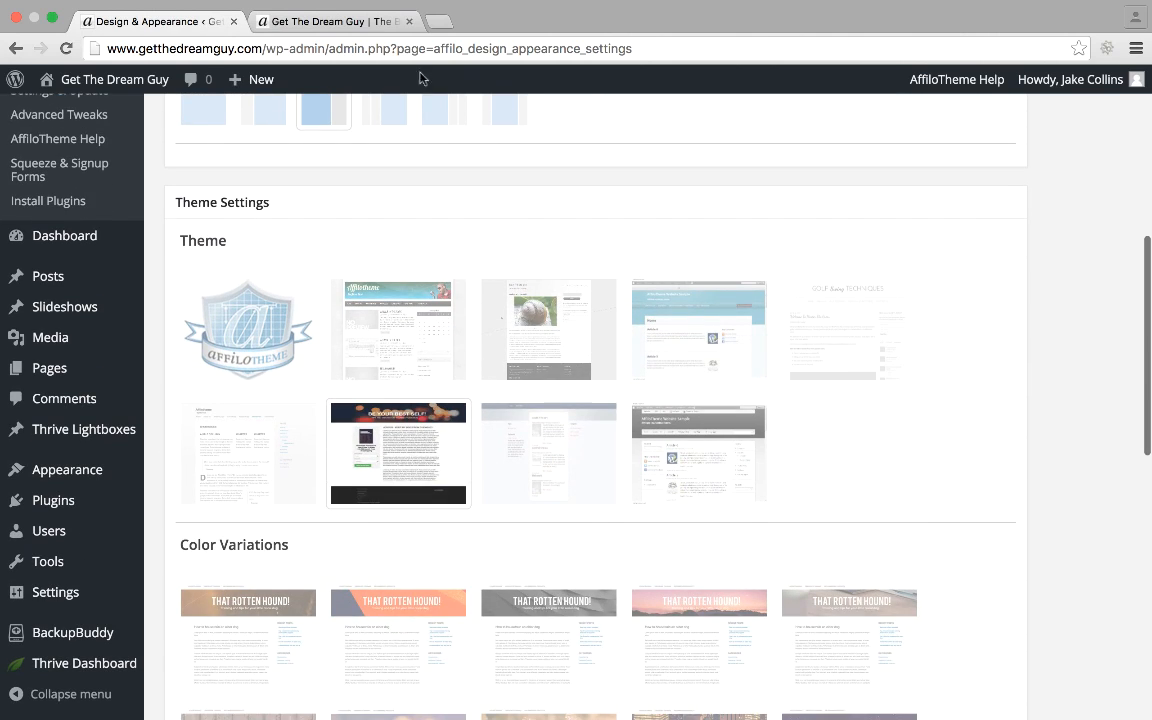
Look over the content and sidebar layout of the live home page.
click(330, 24)
scroll(873, 462, down, 2)
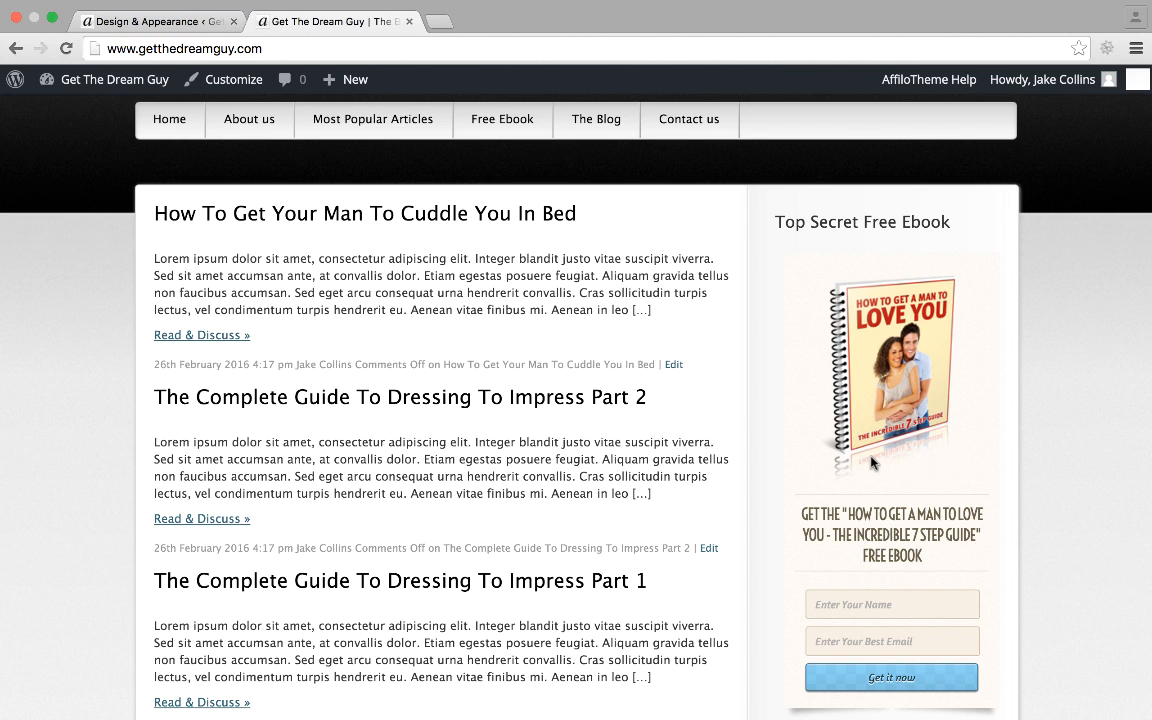
scroll(873, 462, up, 2)
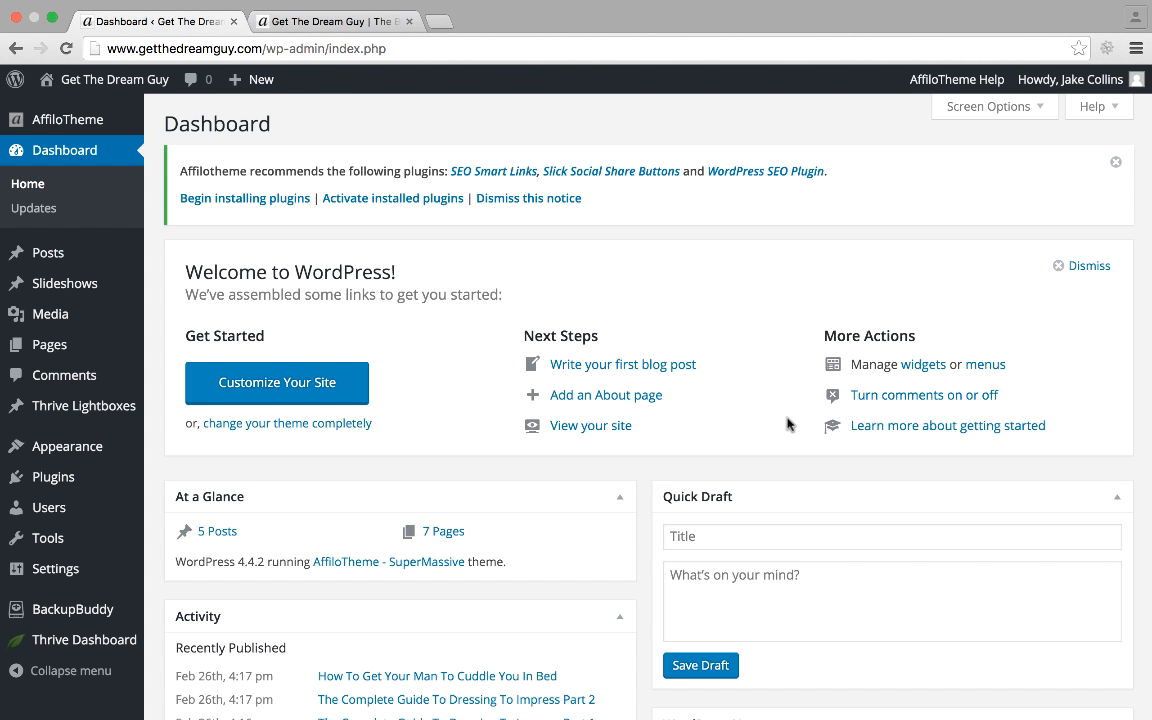
Open AffiloTheme's Header Style settings and compare the header image and text options with the live site's header.
mouse_move(98, 120)
click(182, 183)
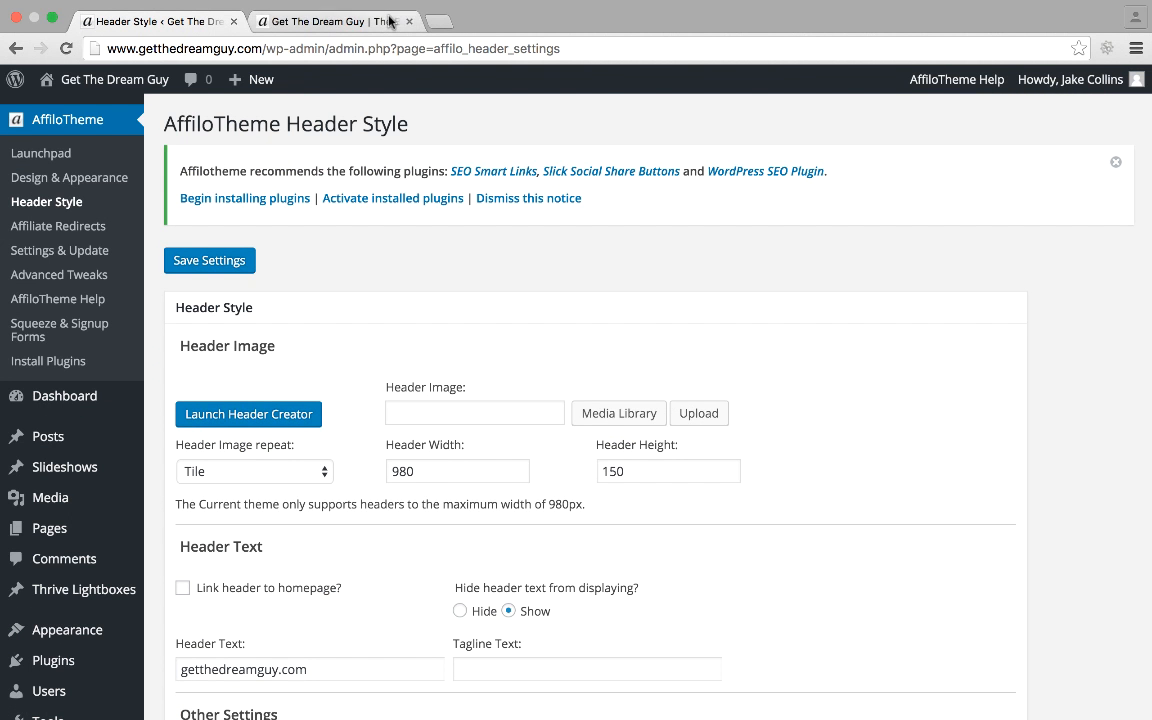
click(345, 20)
drag(446, 132, 398, 130)
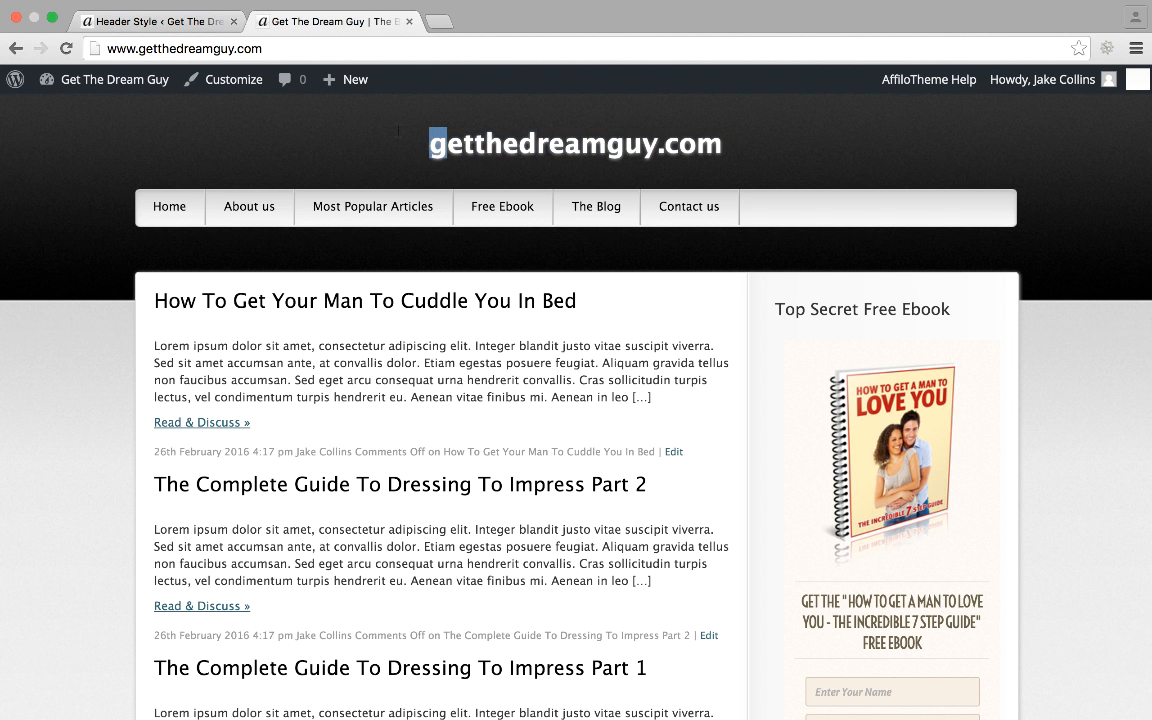
click(160, 20)
scroll(343, 250, down, 2)
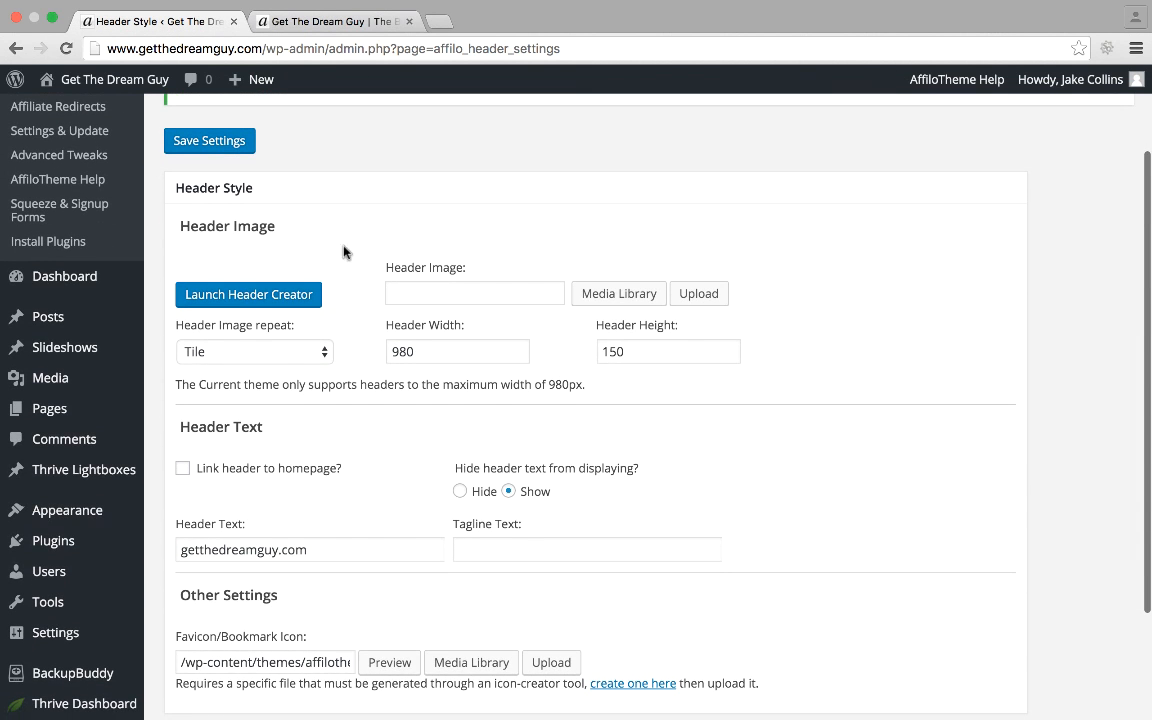
Open the AffiloTheme Header Creator to examine its background, image, text and size options, and close it without inserting a header.
click(258, 304)
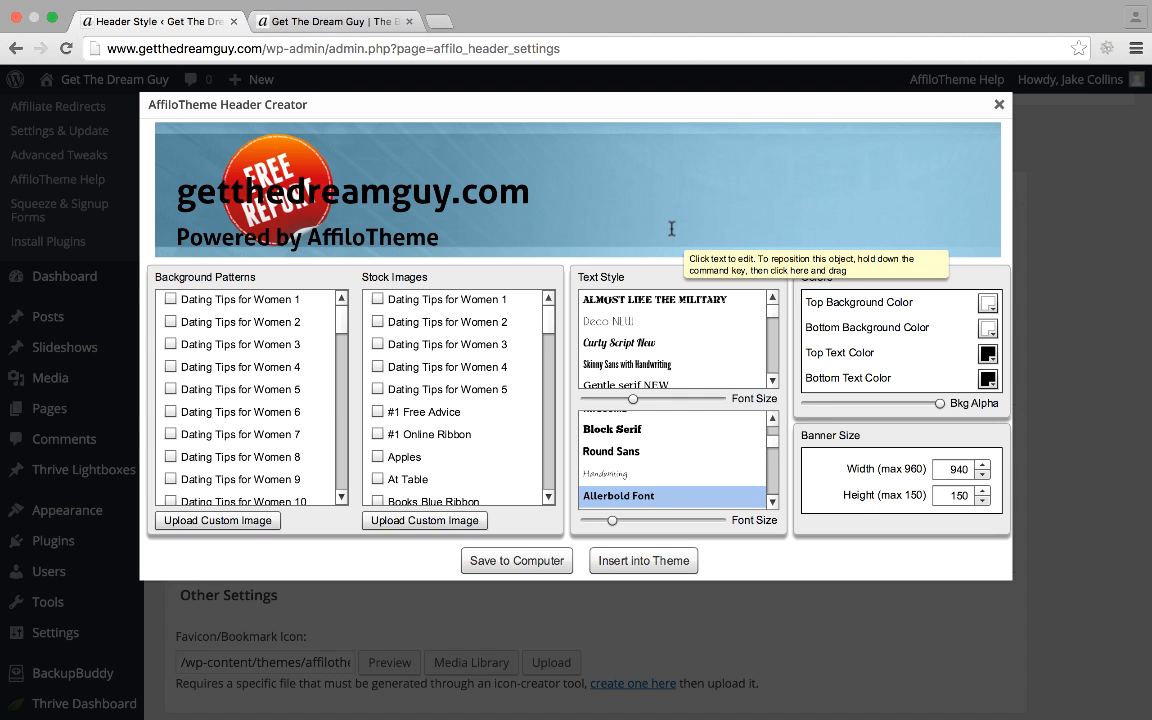
click(999, 104)
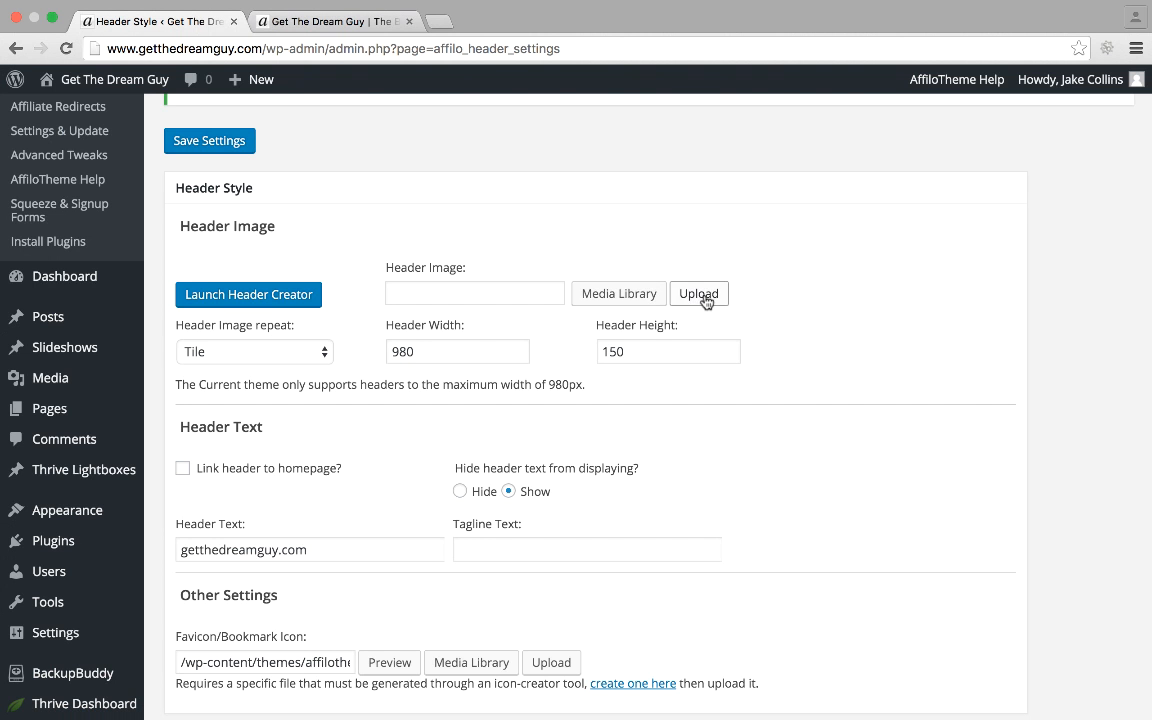
scroll(317, 235, up, 1)
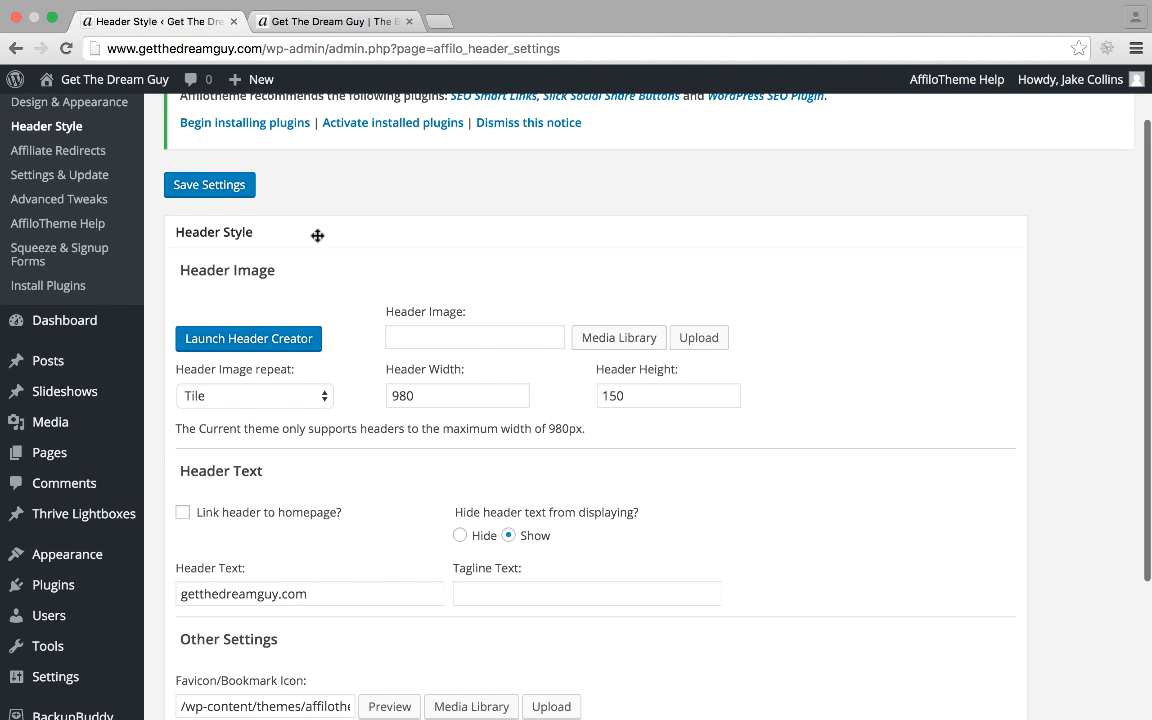
Review the live home page from its header through the sidebar widgets down to the footer columns.
click(329, 20)
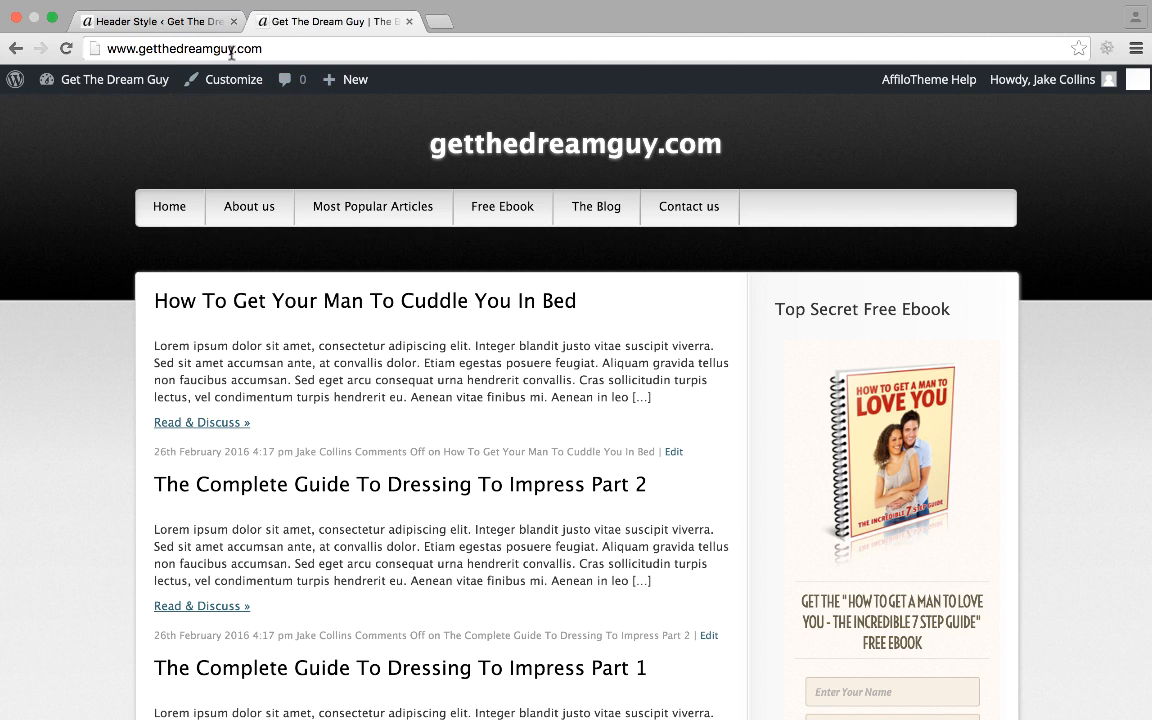
click(201, 31)
click(301, 337)
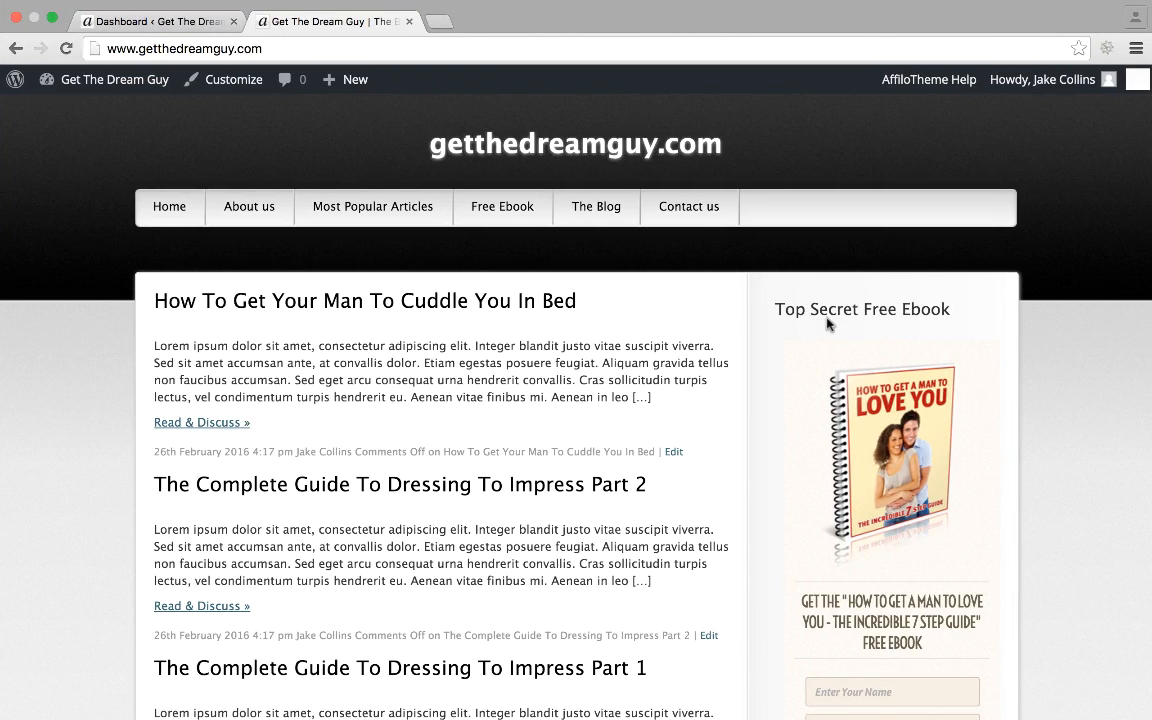
scroll(827, 323, down, 20)
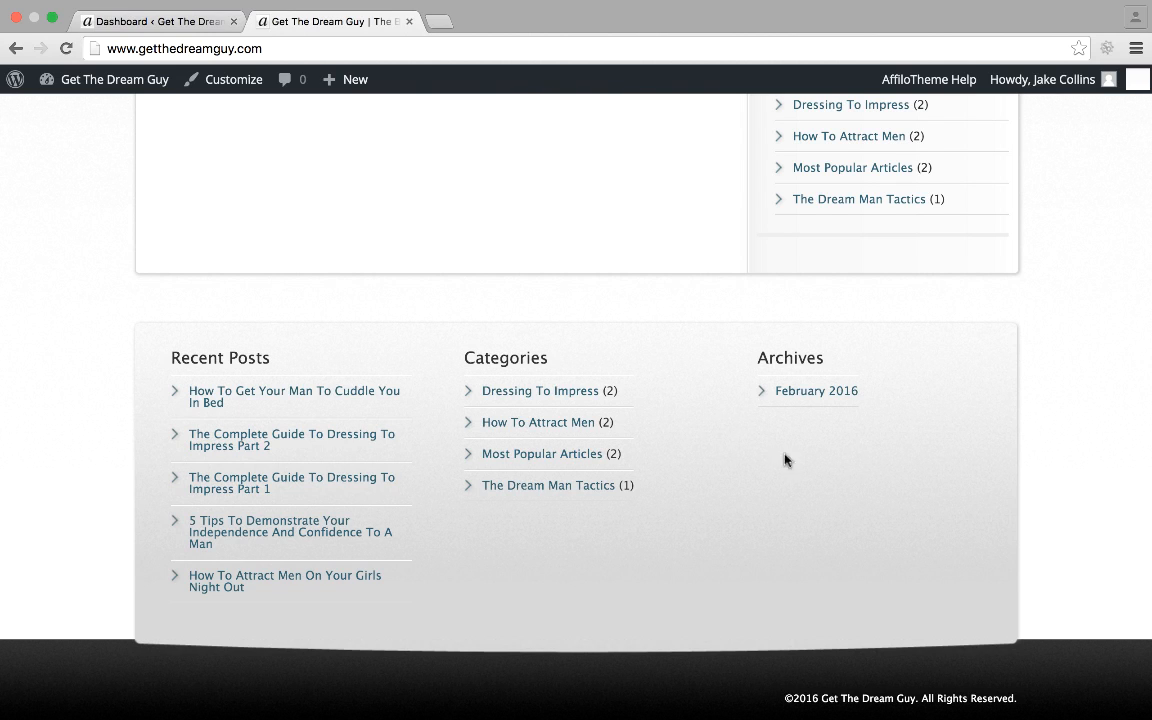
scroll(828, 400, up, 10)
scroll(826, 381, up, 1)
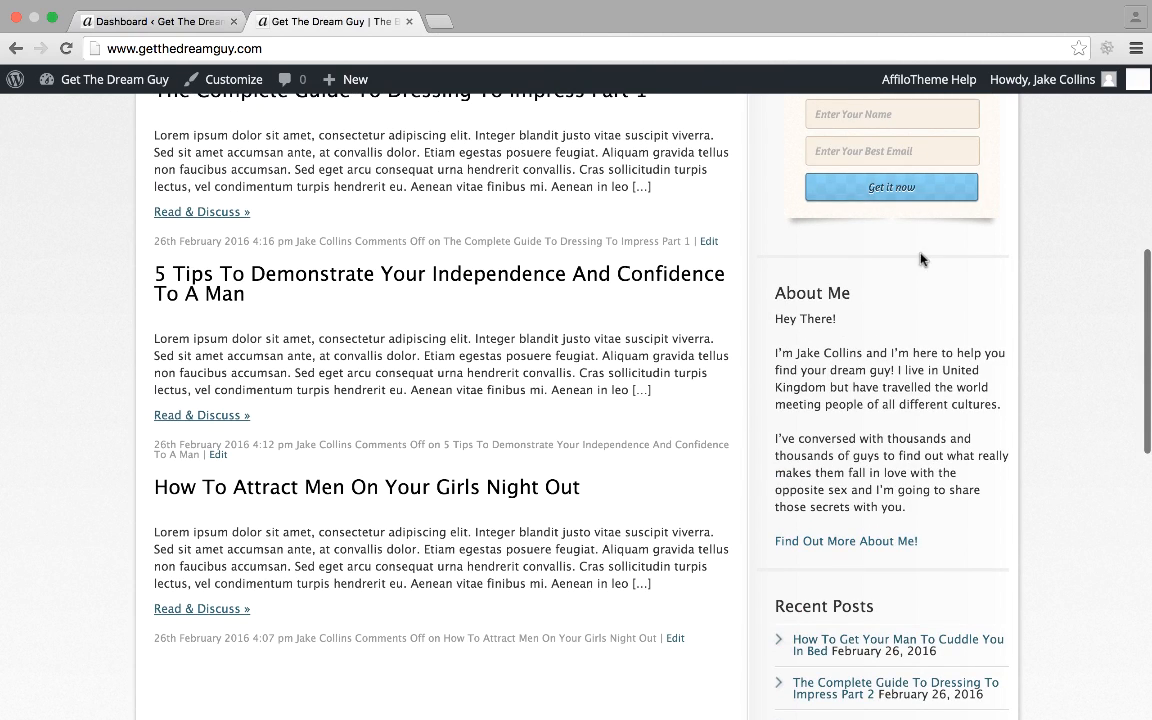
Open the Widgets settings, expand Footer Aside 1, and compare it with the footer columns on the live home page.
click(190, 15)
mouse_move(90, 447)
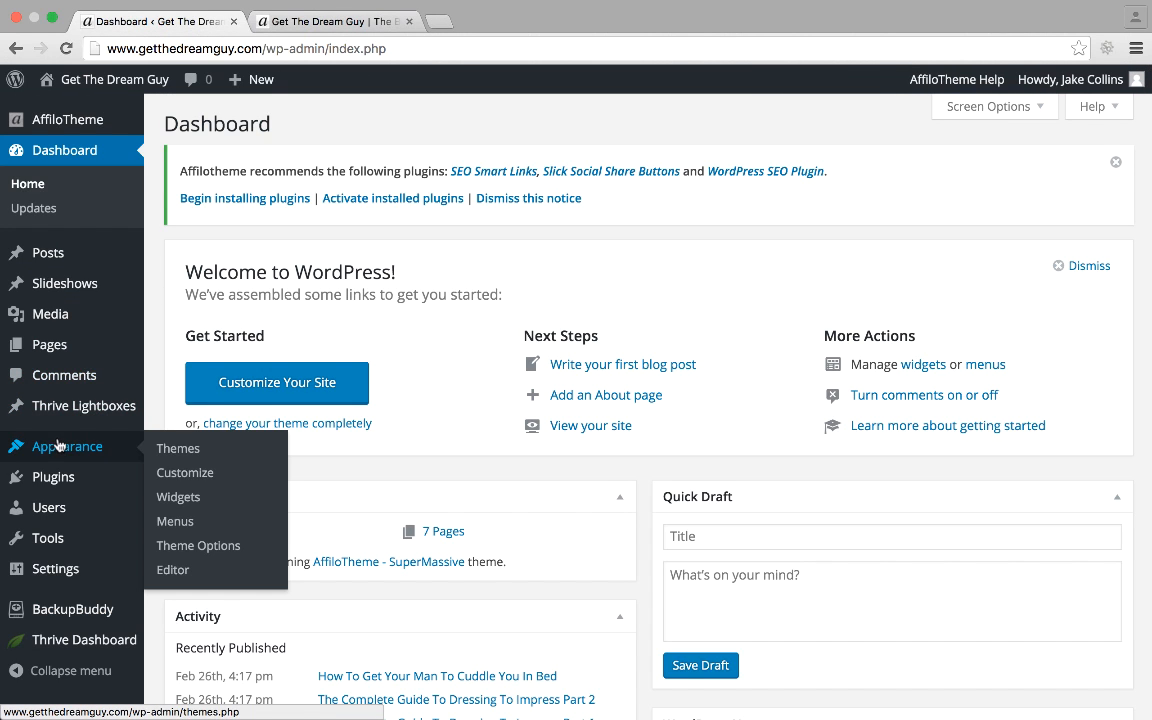
click(174, 500)
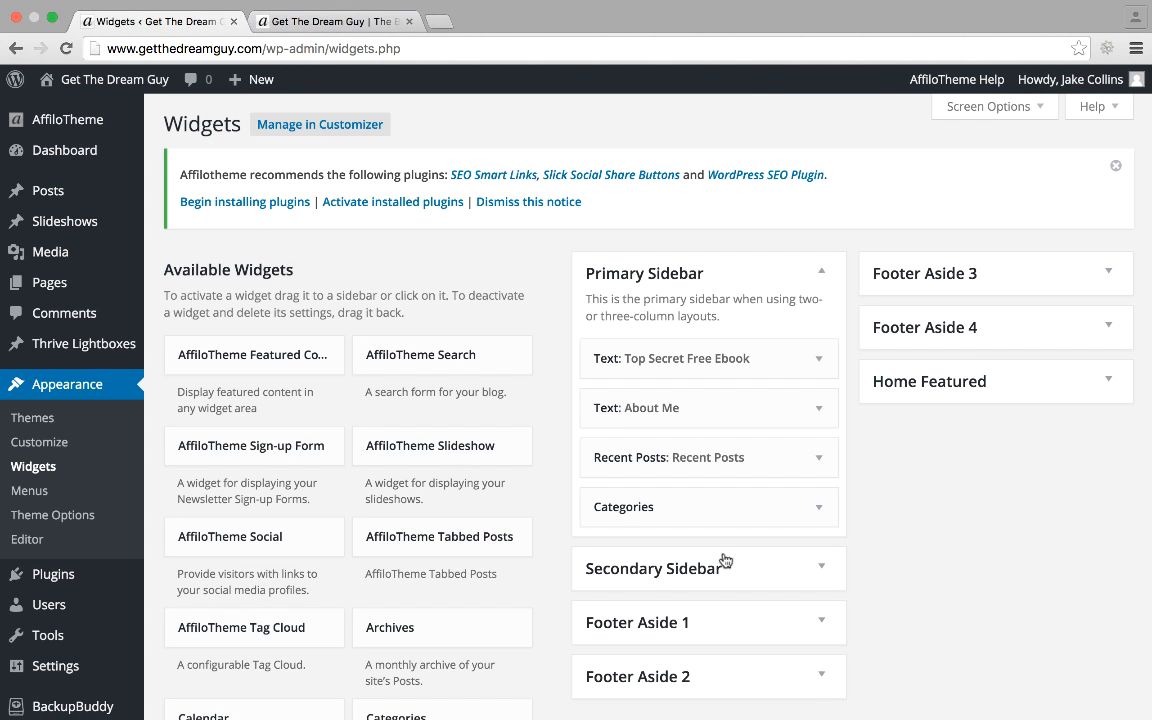
scroll(725, 558, down, 3)
click(661, 496)
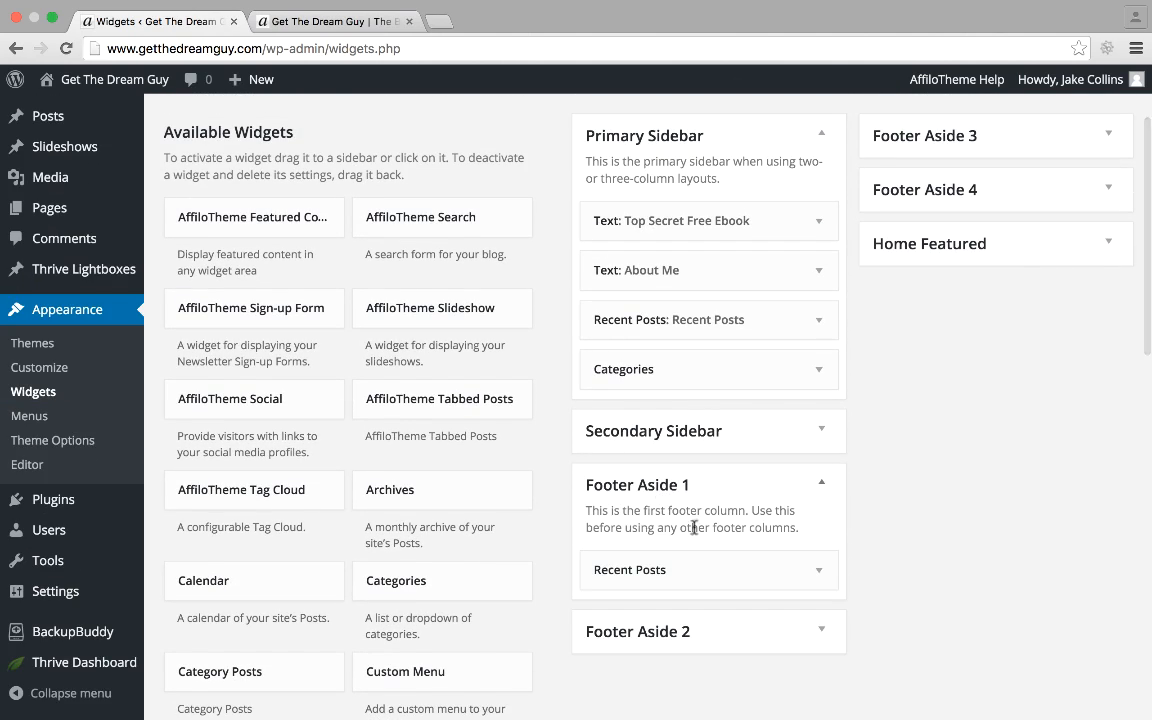
click(330, 21)
scroll(270, 450, down, 10)
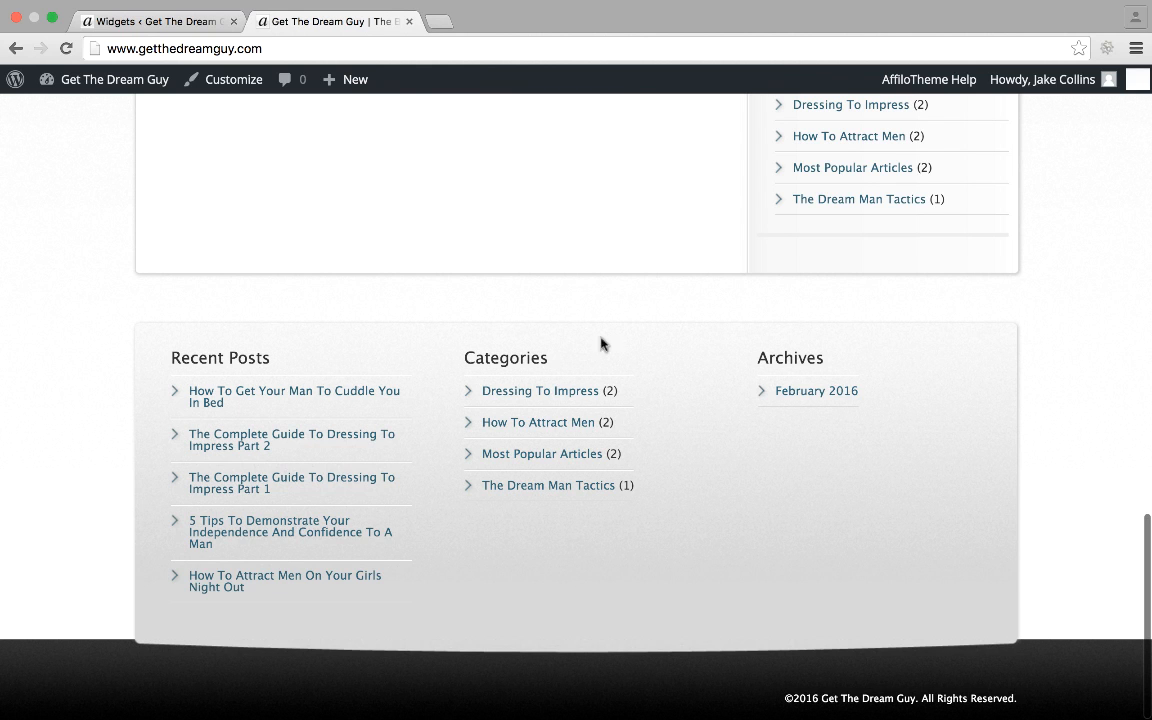
click(120, 20)
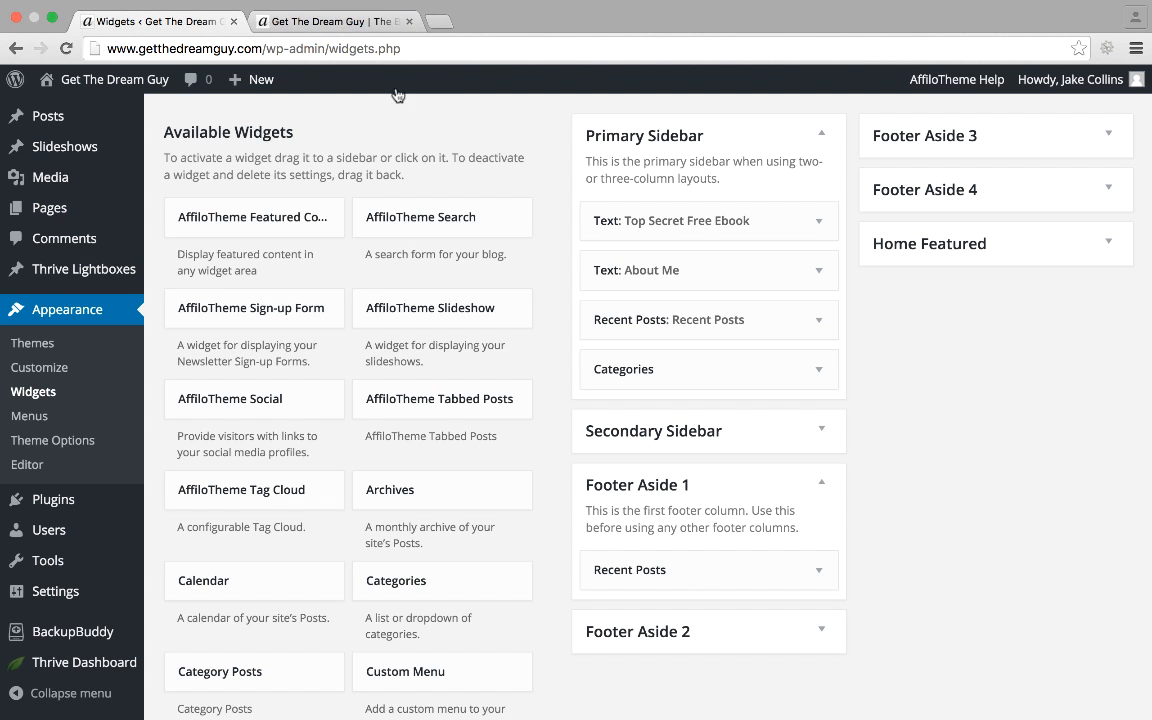
Delete the Recent Posts widget from Footer Aside 1 and the Categories widget from Footer Aside 2.
click(656, 571)
scroll(633, 604, down, 5)
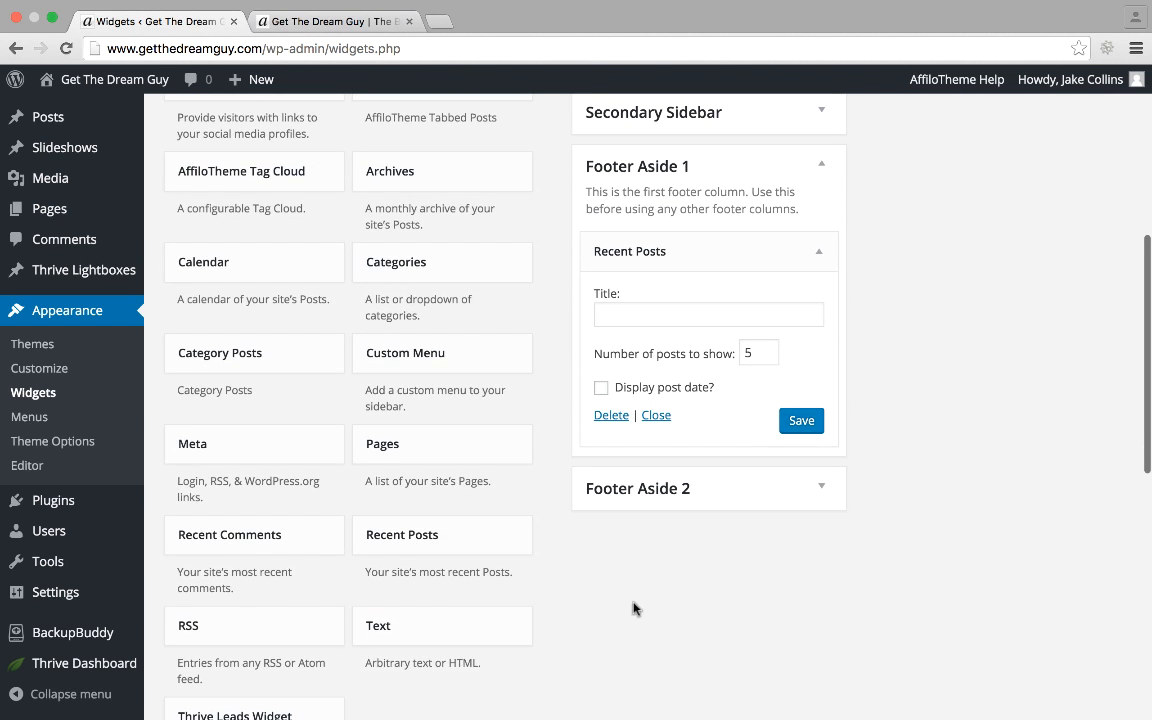
click(612, 416)
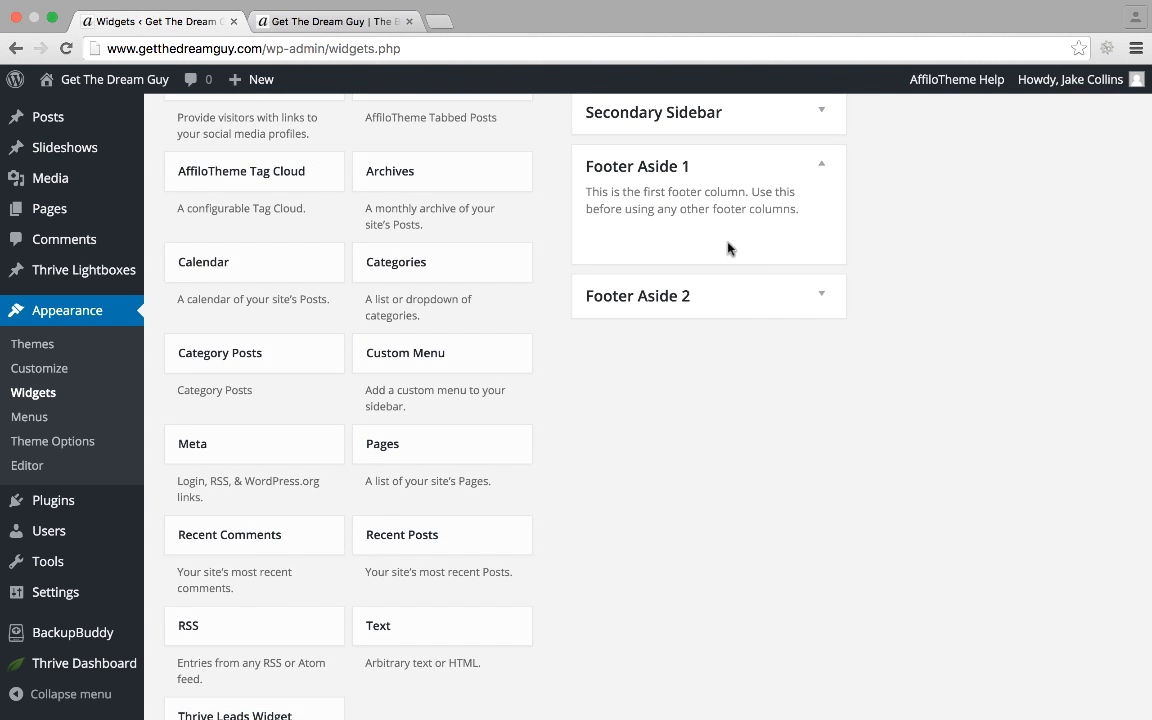
click(715, 288)
click(610, 380)
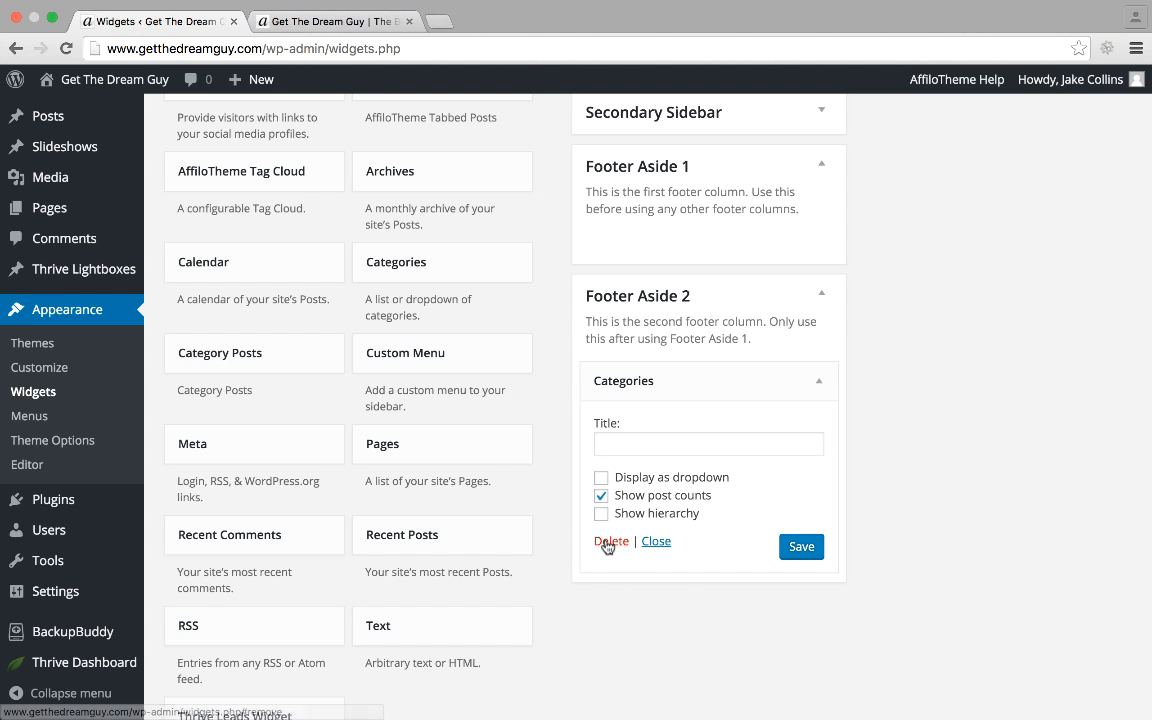
click(610, 541)
Delete the Archives widget from Footer Aside 3 and check the footer on the live home page.
scroll(830, 372, up, 5)
click(945, 276)
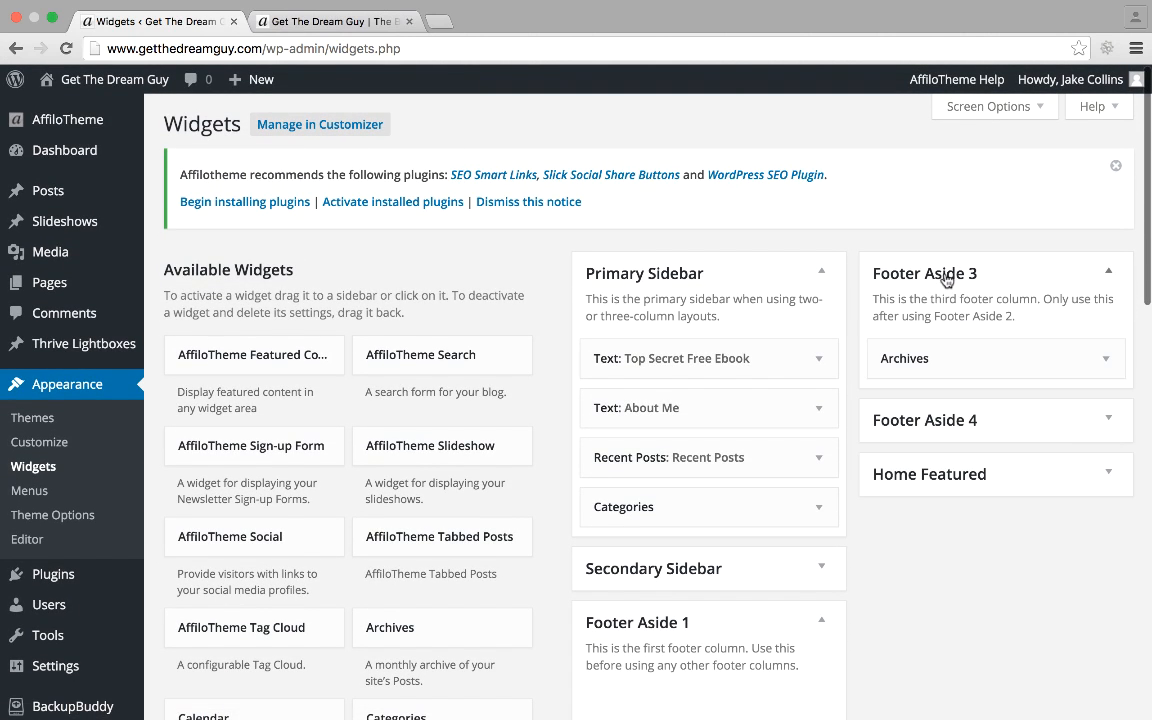
click(922, 358)
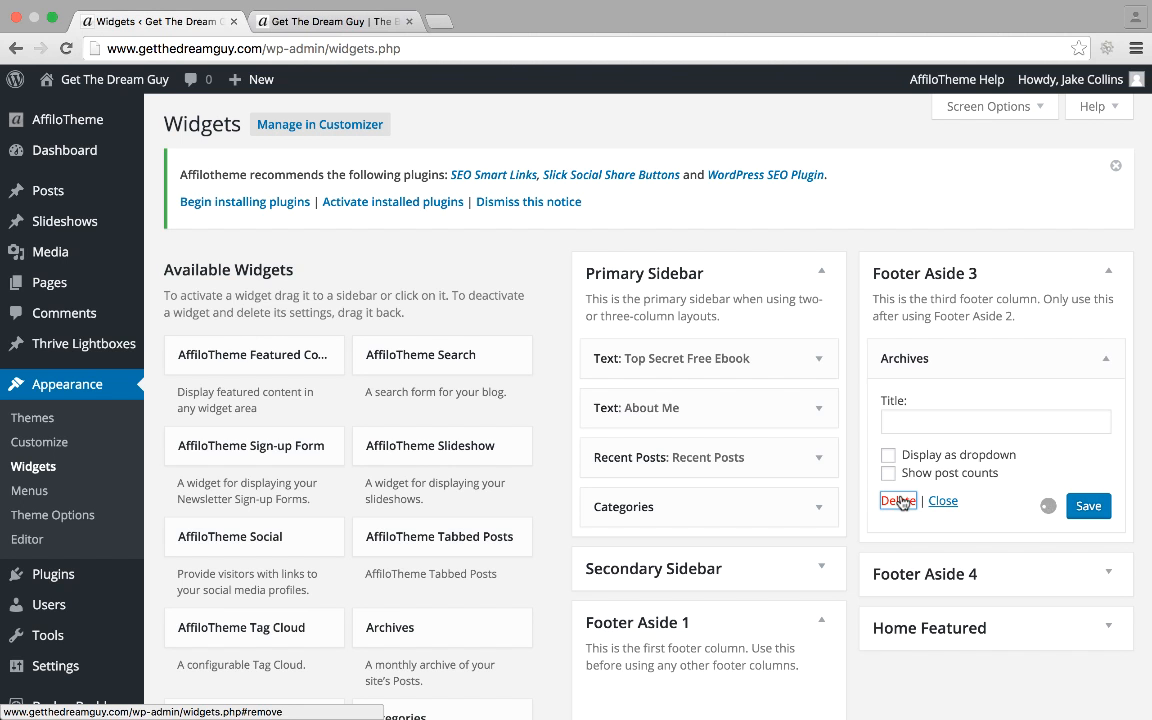
click(899, 502)
scroll(828, 501, down, 2)
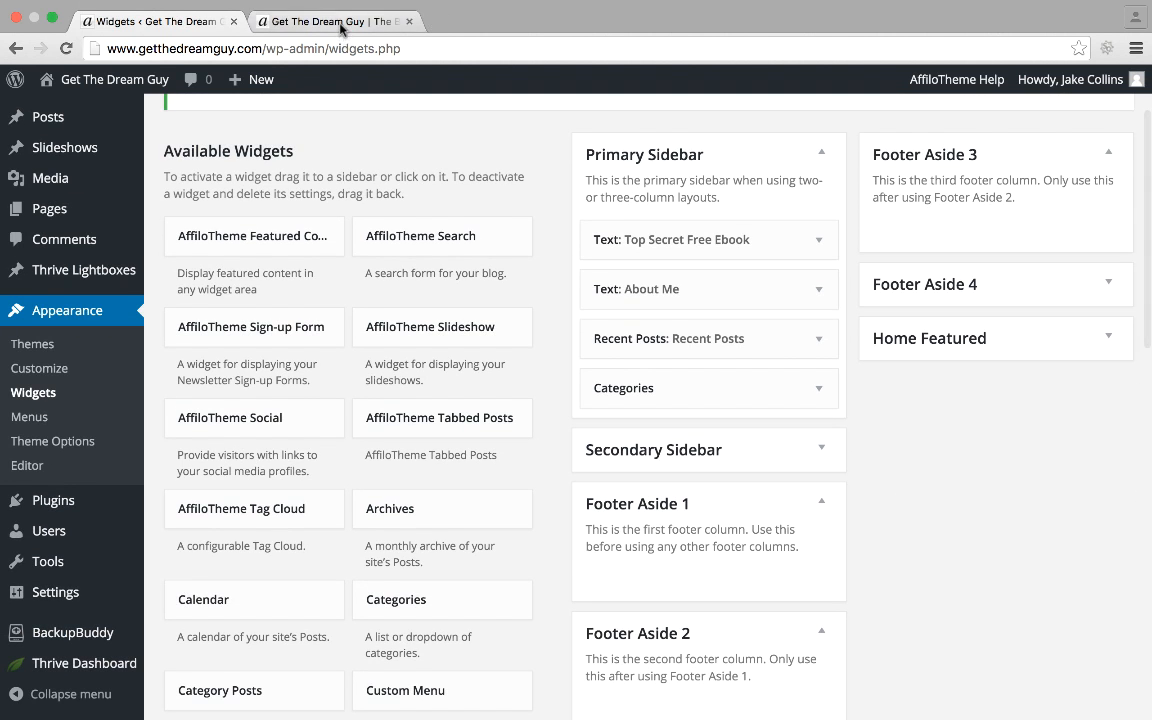
click(340, 22)
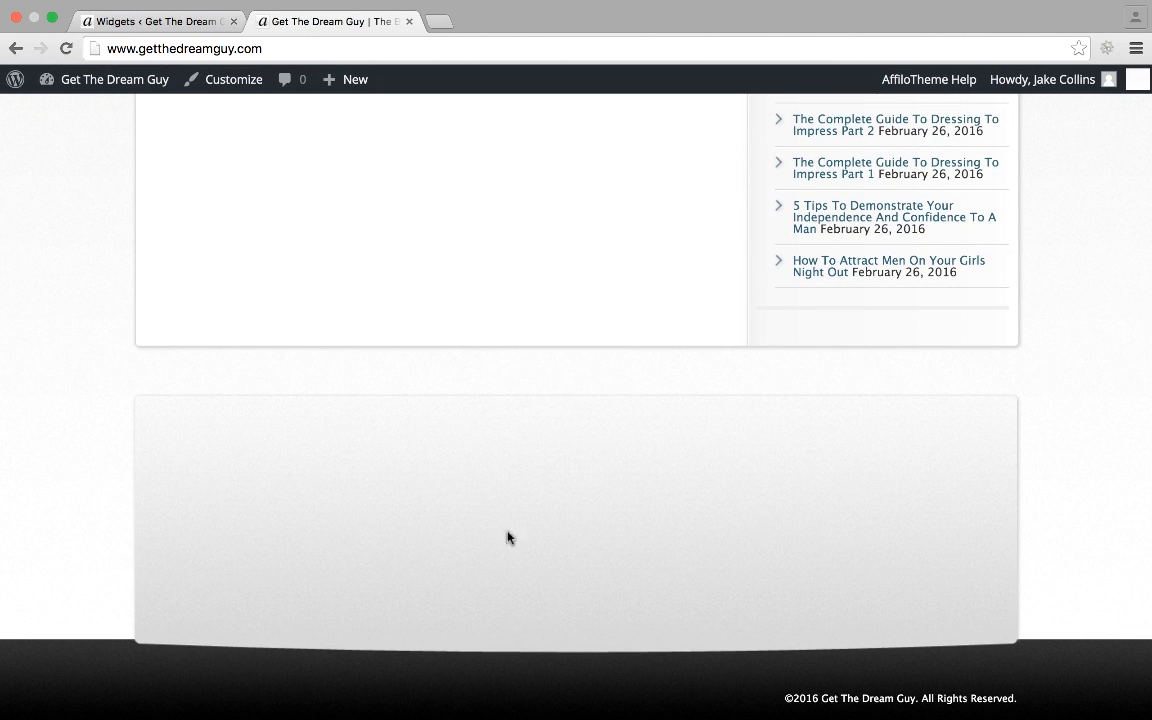
Review the live home page from the header through the posts and sidebar widgets down to the footer area.
scroll(651, 495, up, 2)
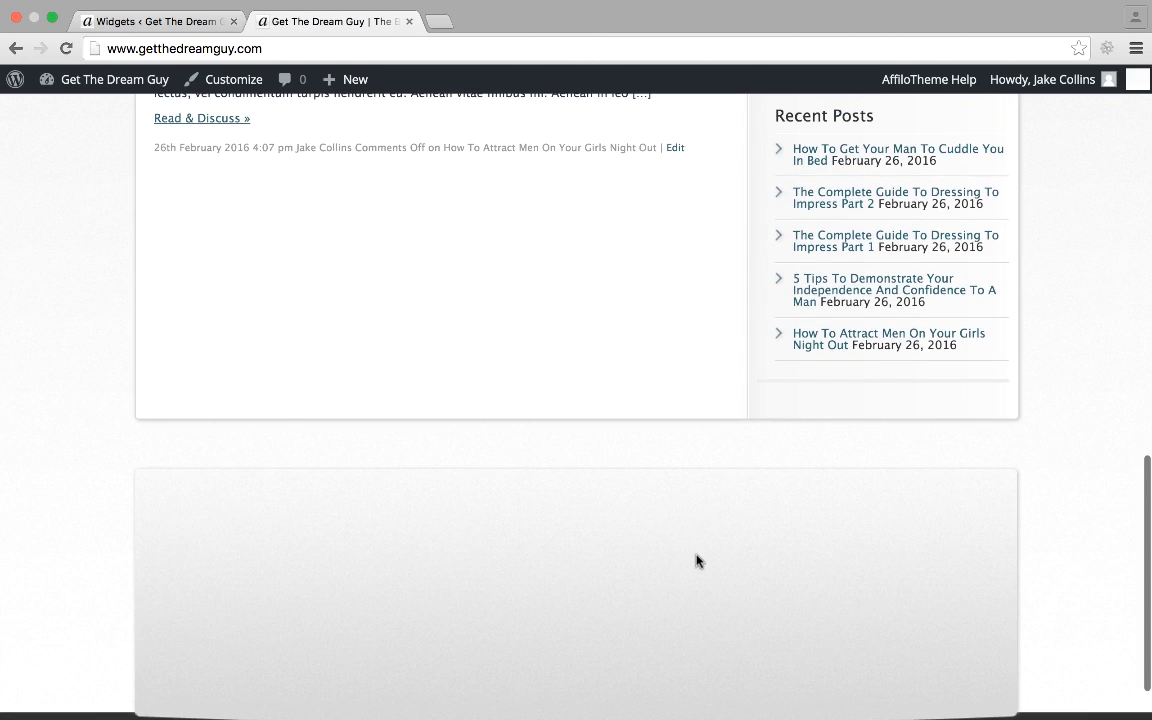
scroll(695, 560, down, 2)
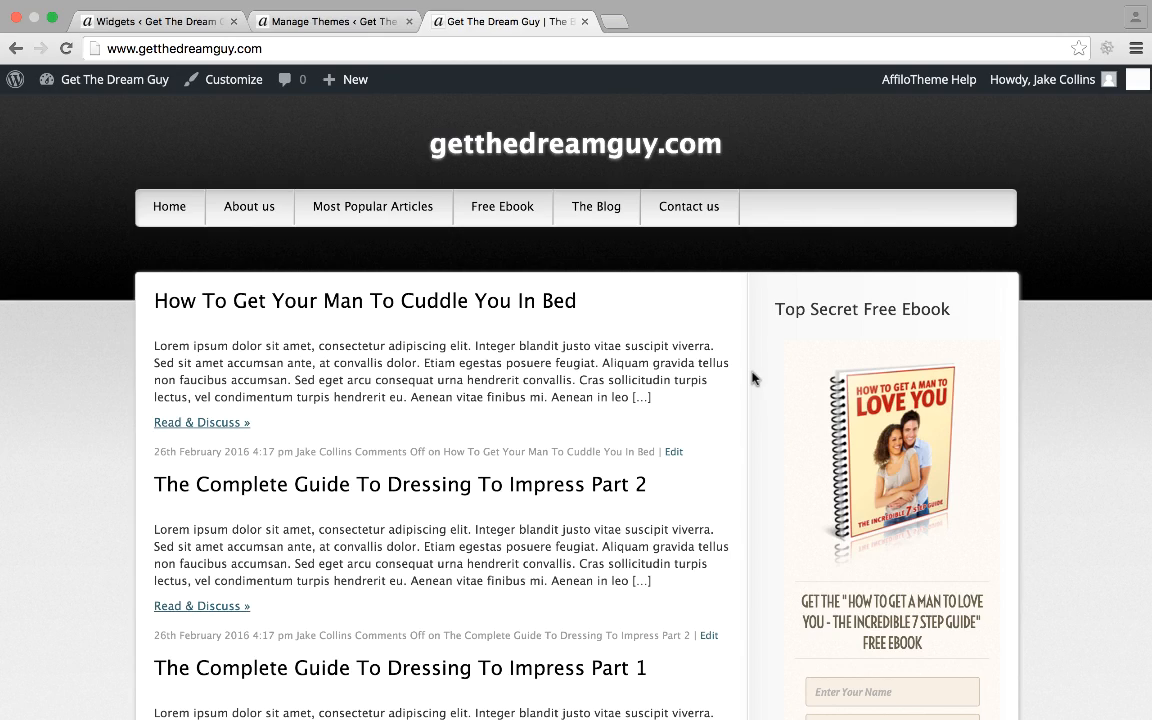
scroll(752, 377, down, 10)
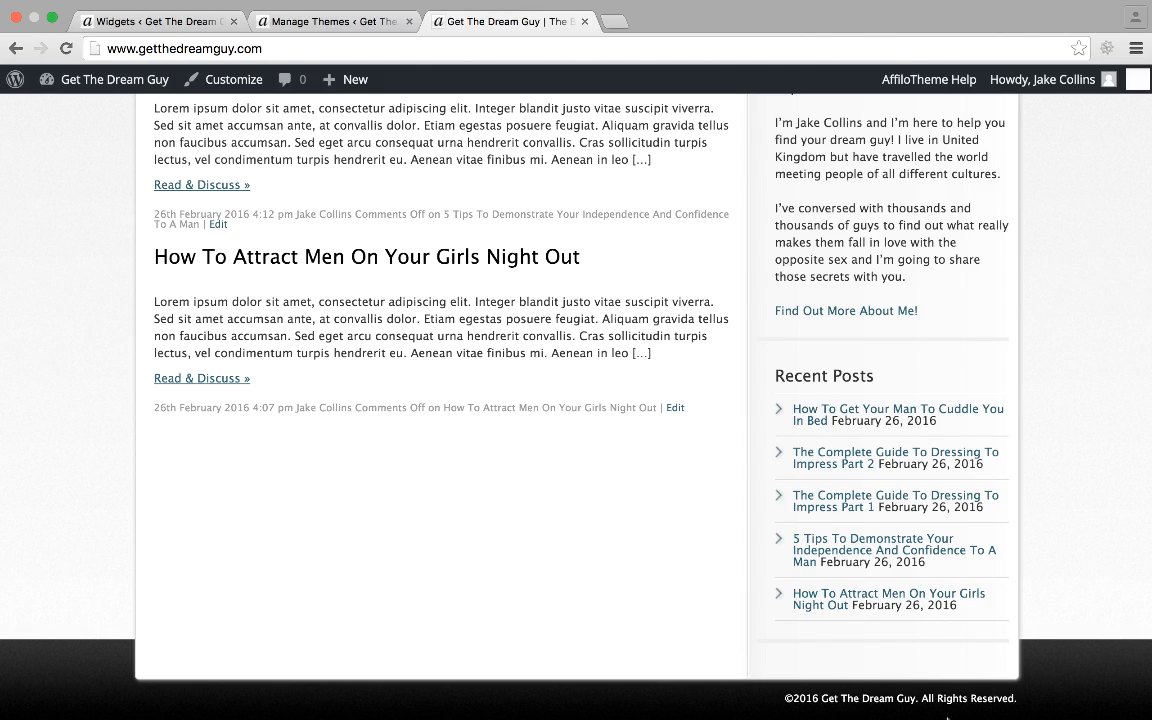
scroll(905, 550, up, 8)
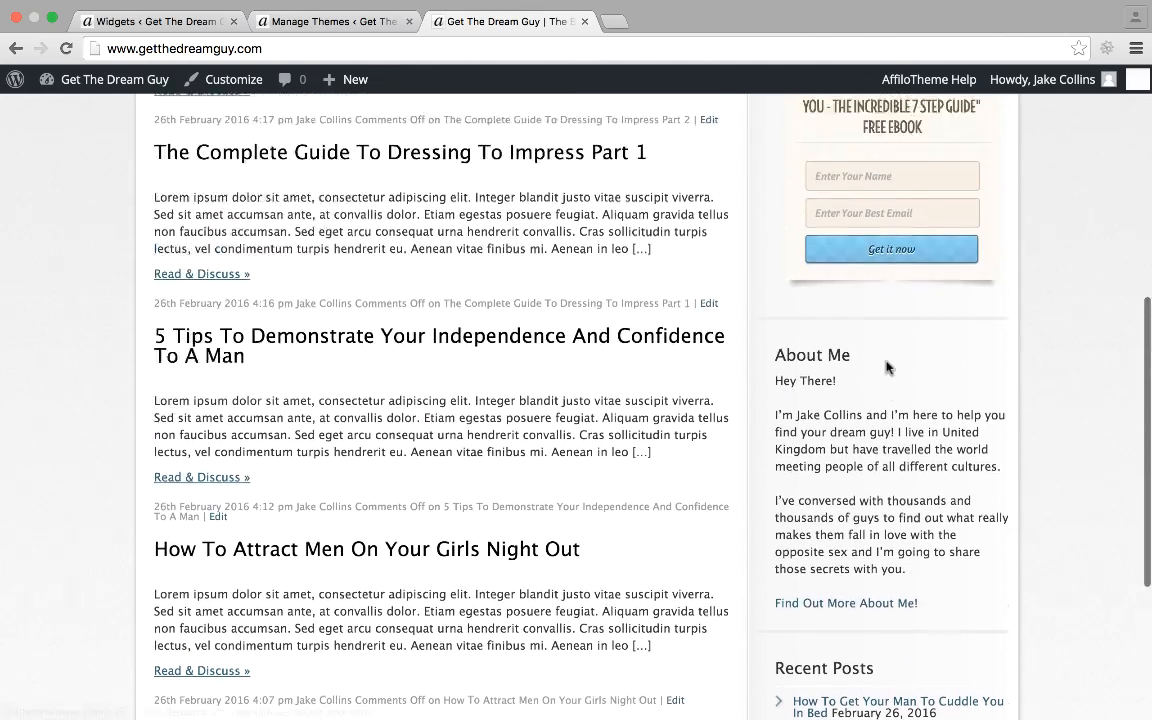
scroll(887, 367, down, 5)
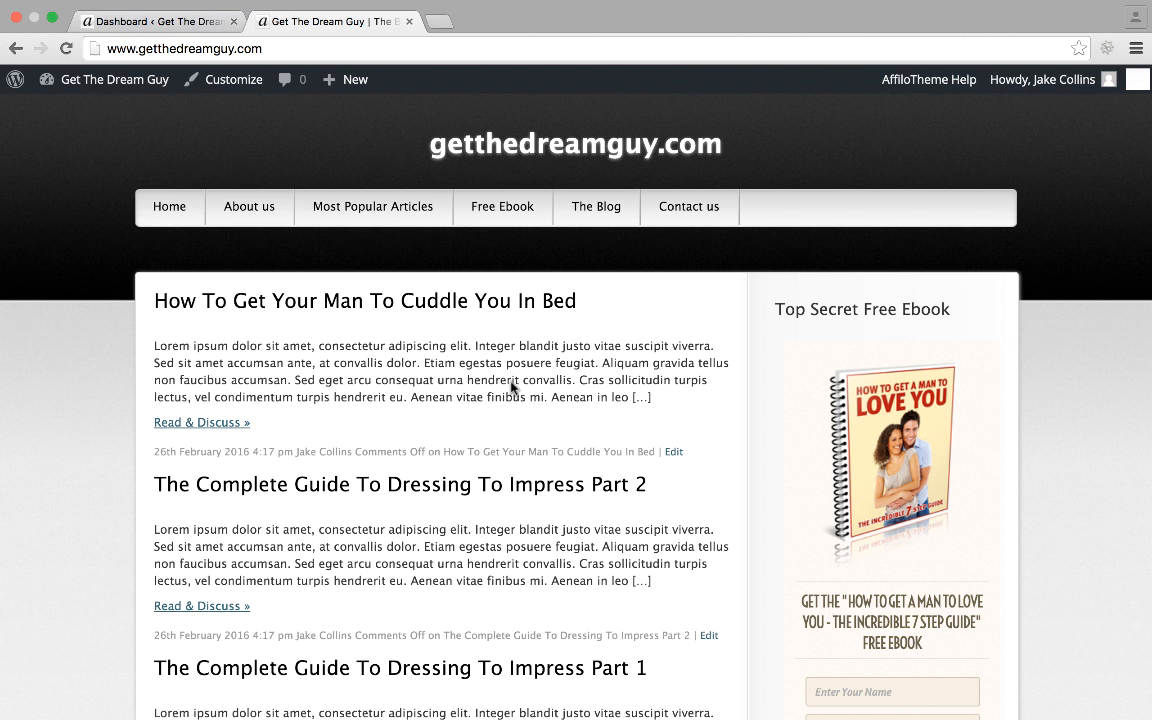
Open AffiloTheme's Design & Appearance navigation settings and examine the menu choices for Primary Navigation.
click(167, 22)
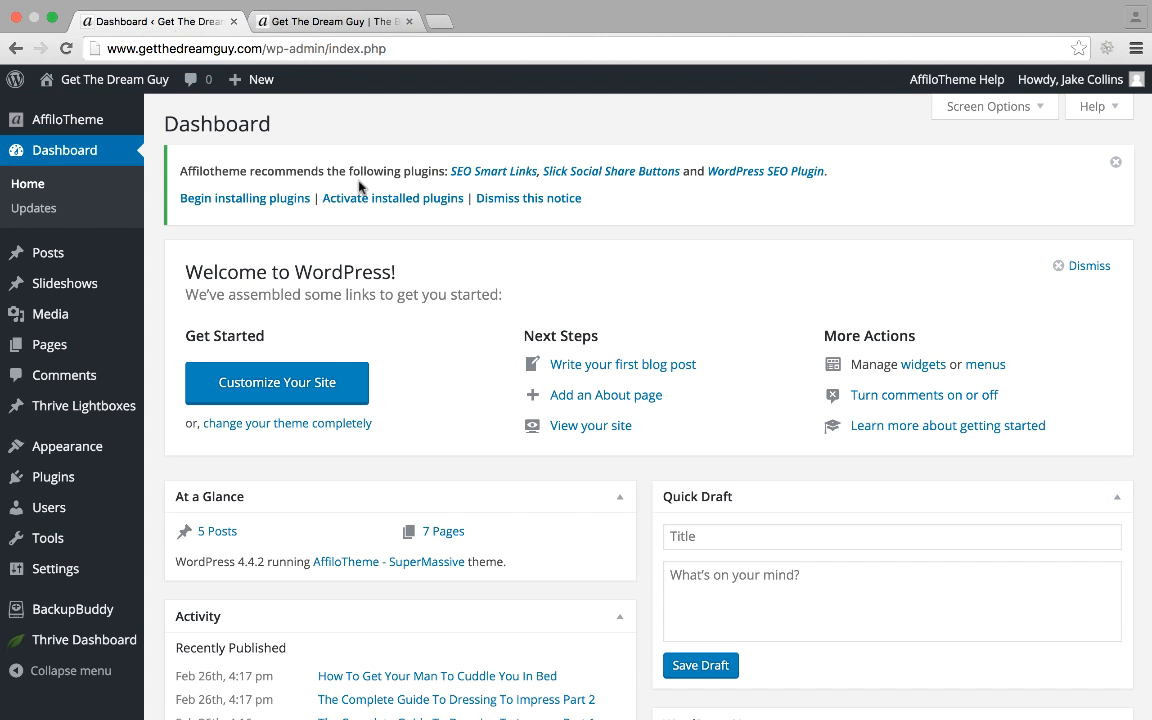
mouse_move(78, 122)
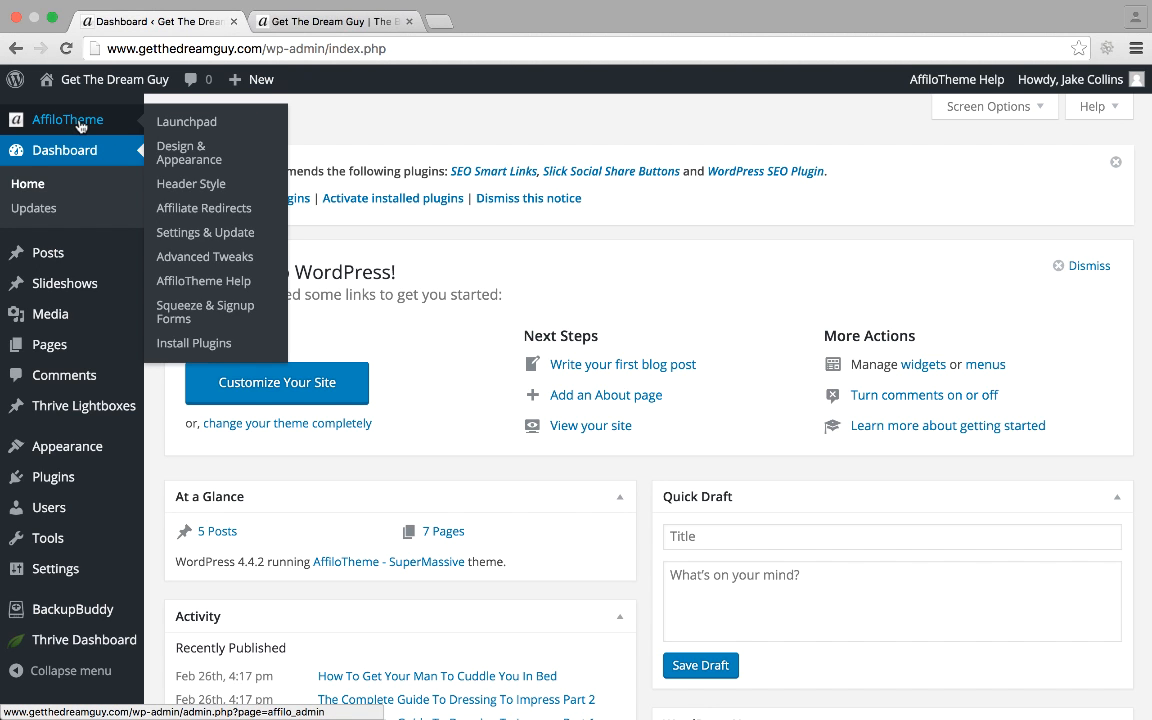
click(164, 150)
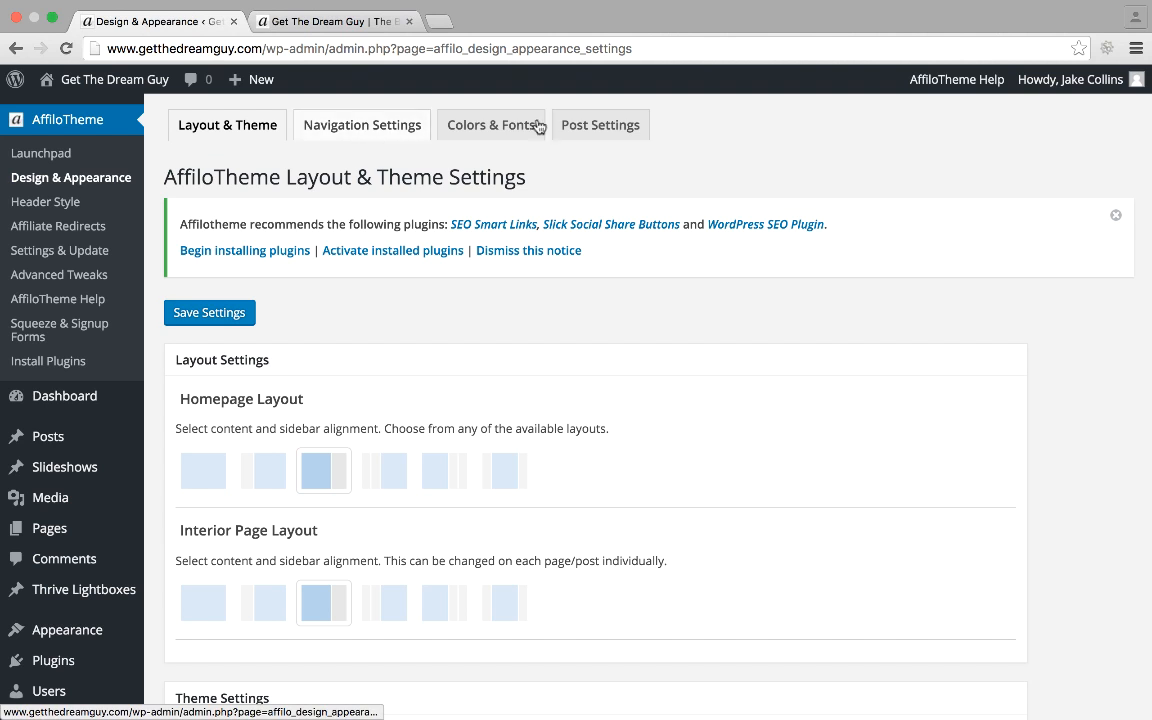
click(396, 116)
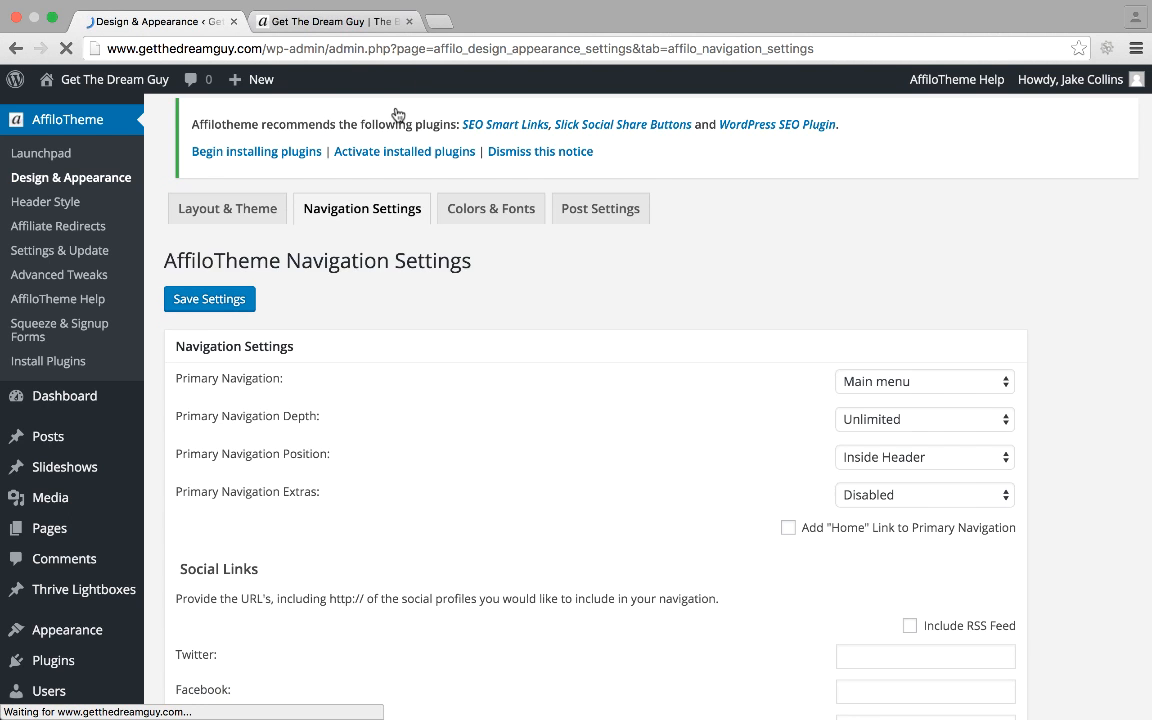
scroll(856, 236, down, 3)
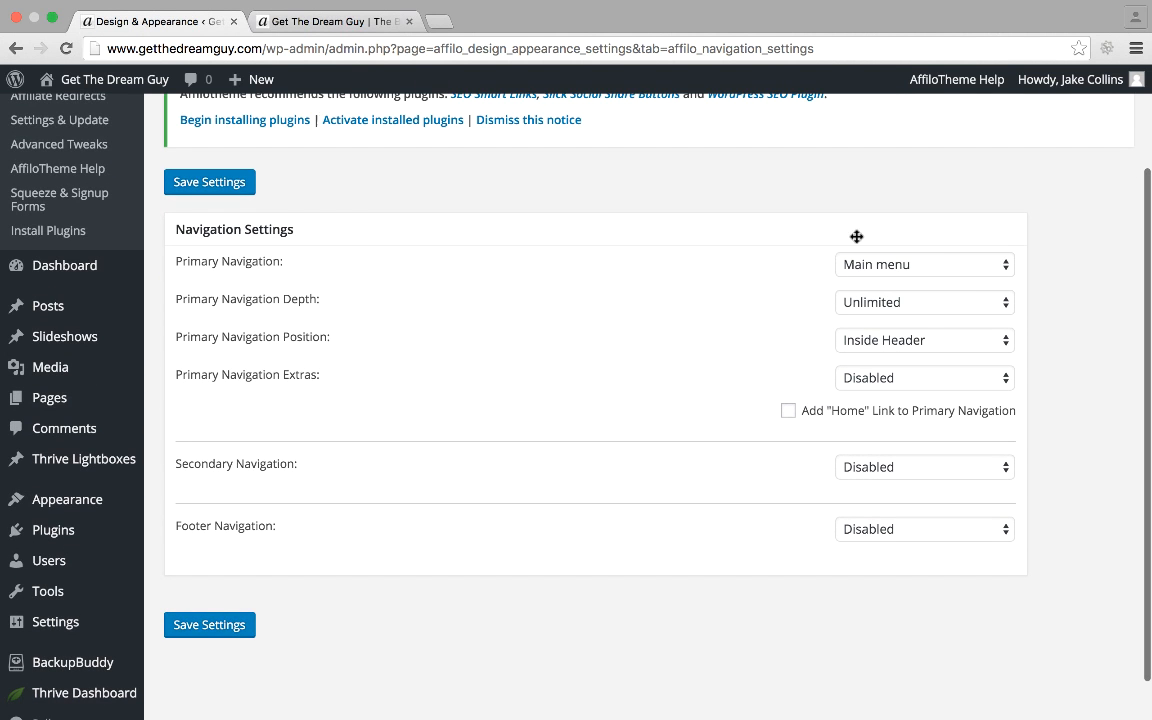
click(905, 272)
click(716, 312)
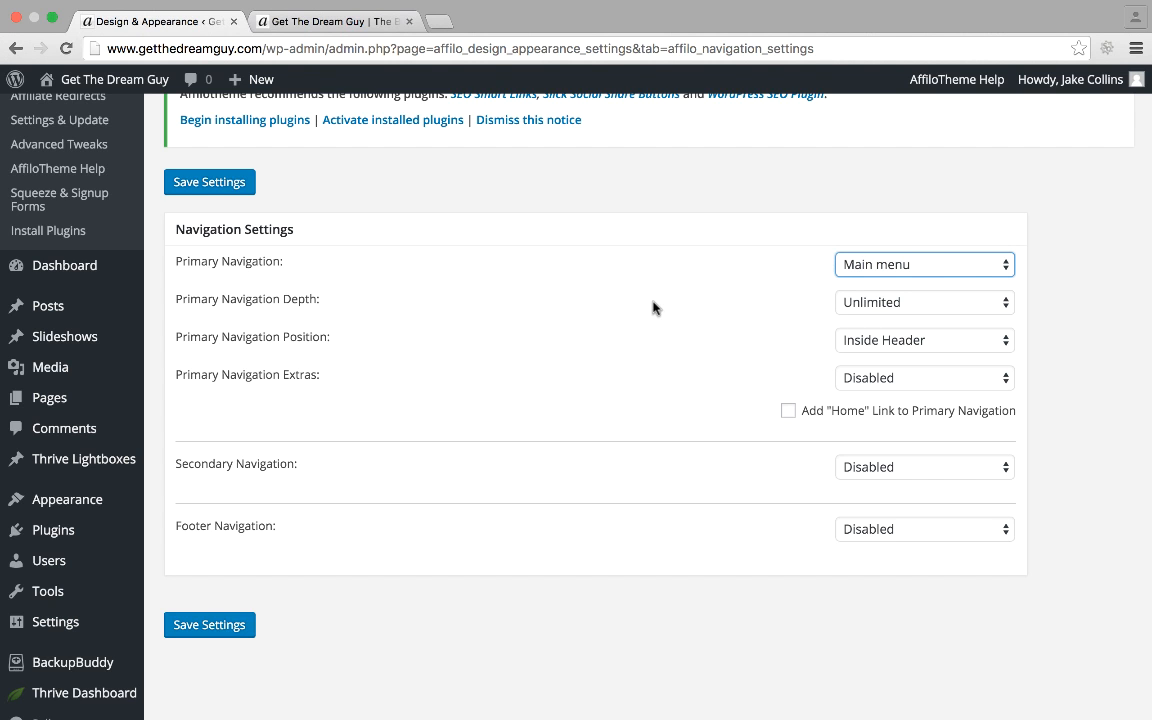
scroll(652, 307, up, 2)
scroll(552, 440, up, 1)
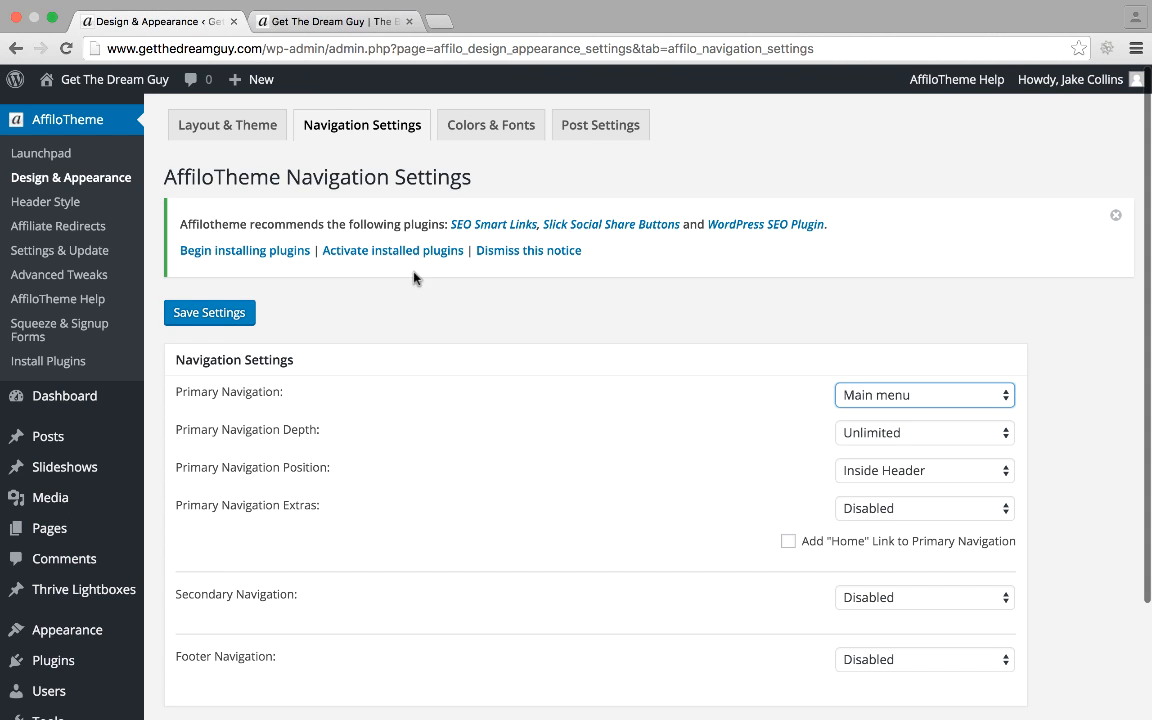
Open the Colors & Fonts settings and compare the default font and link color options with the live home page.
click(524, 133)
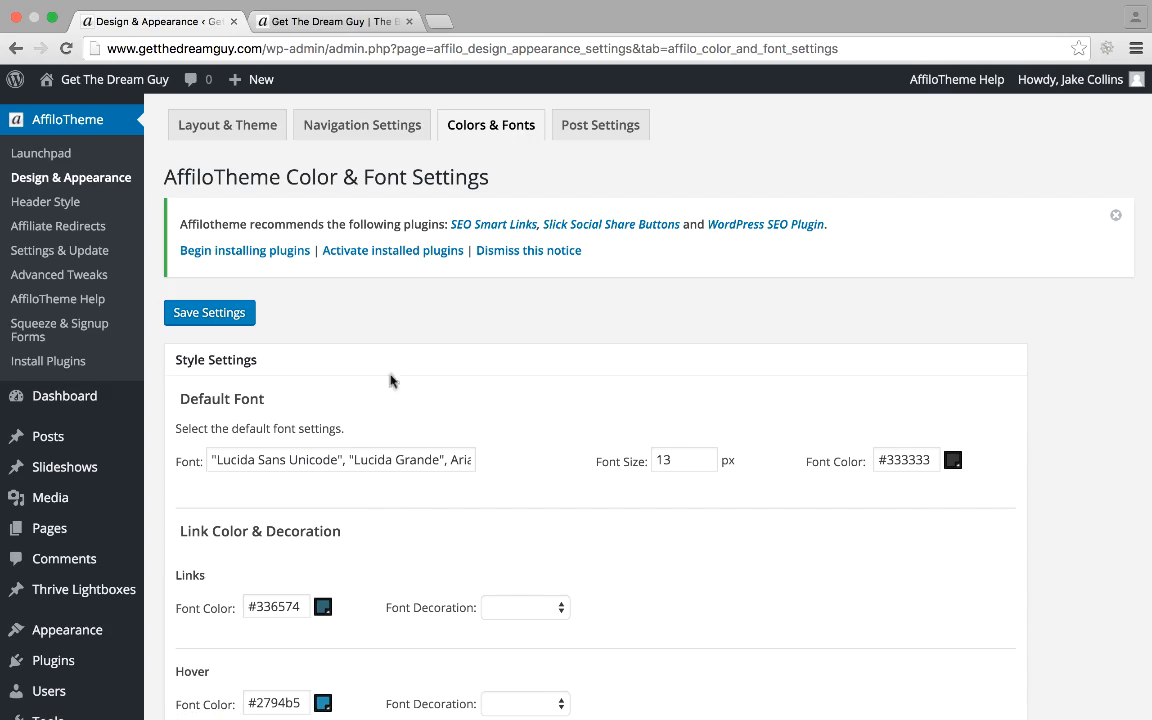
scroll(455, 586, down, 2)
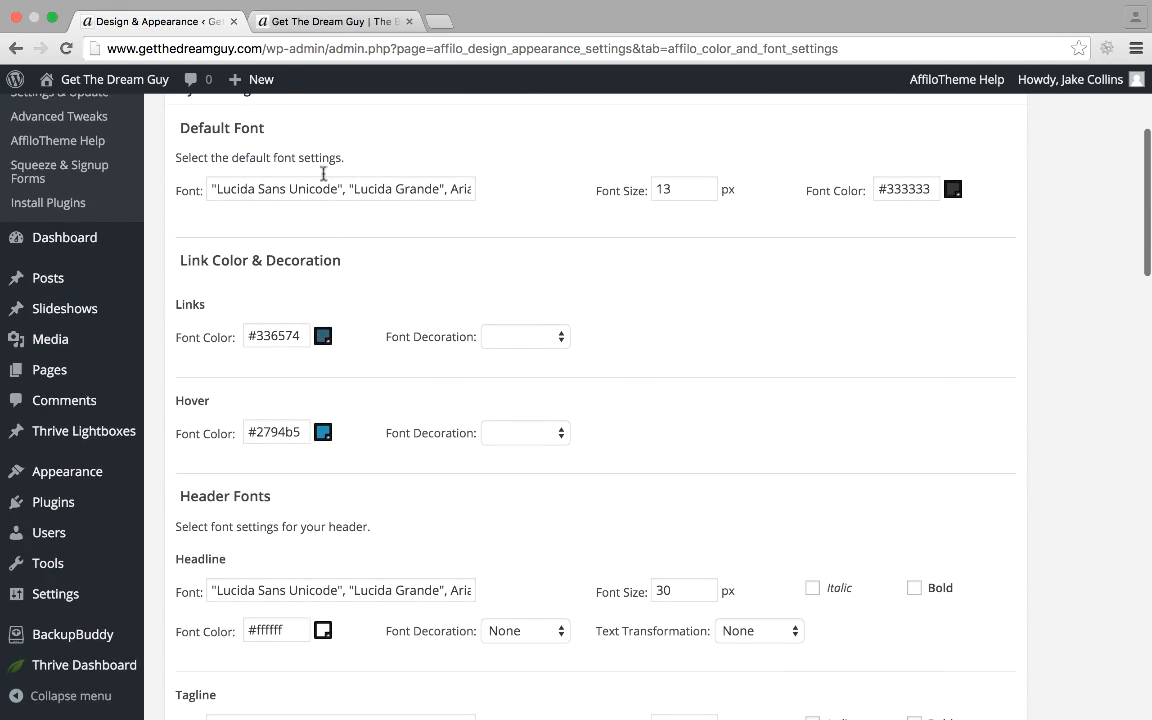
click(320, 22)
scroll(543, 406, down, 10)
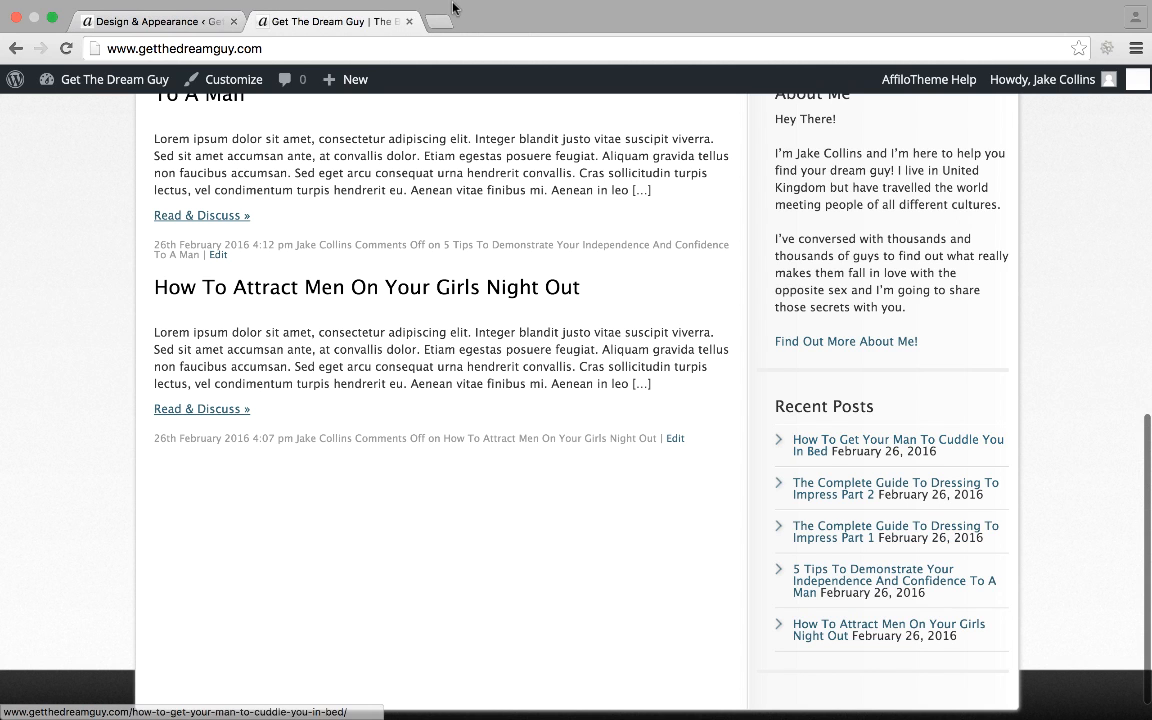
click(135, 32)
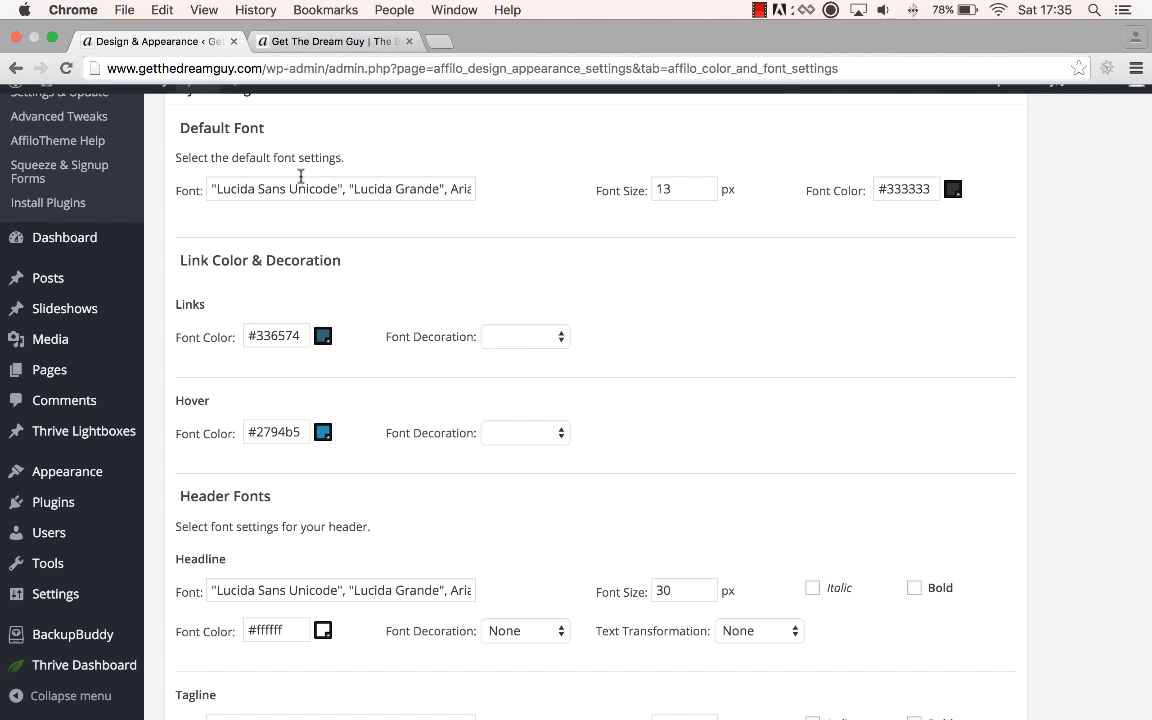
Examine the header and content font settings, comparing the Page/Post Content font size with the post text on the live home page.
scroll(500, 420, down, 2)
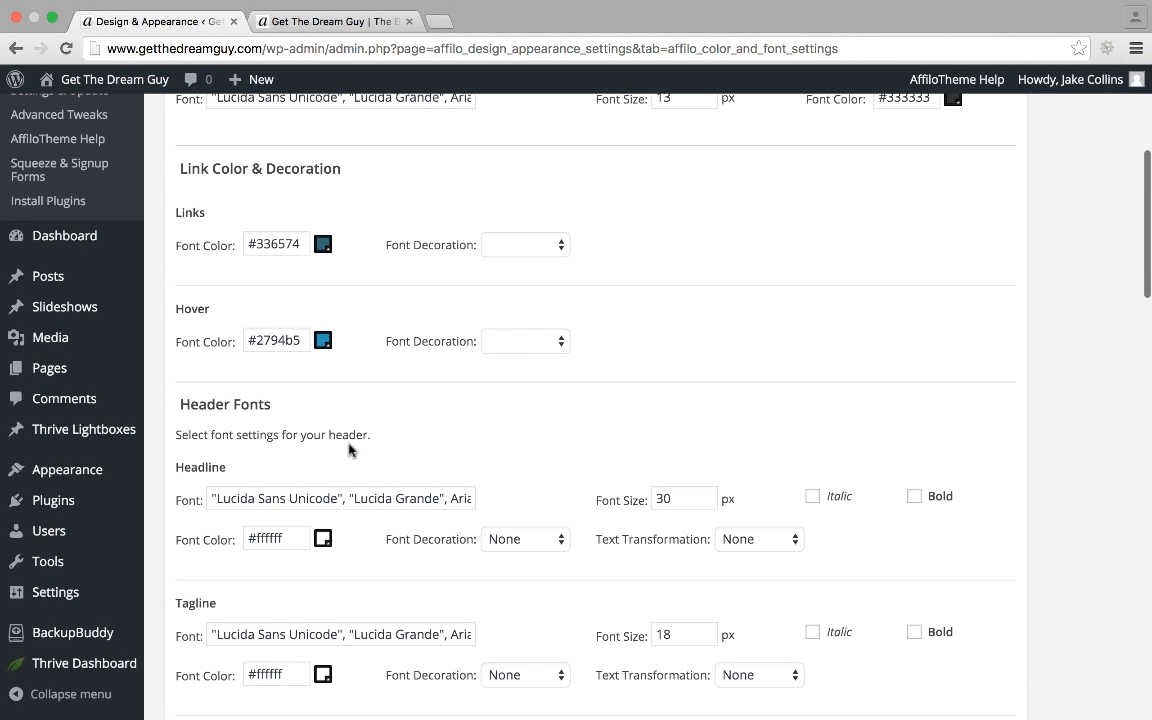
scroll(349, 450, down, 5)
scroll(349, 450, down, 3)
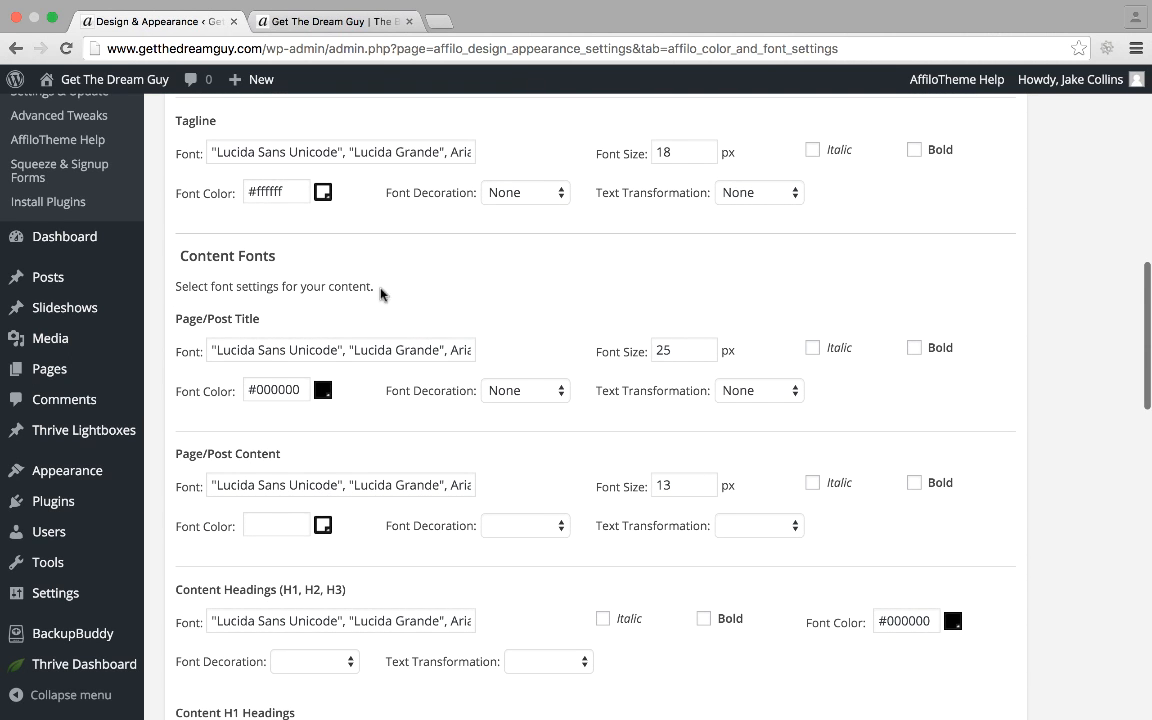
scroll(243, 273, down, 2)
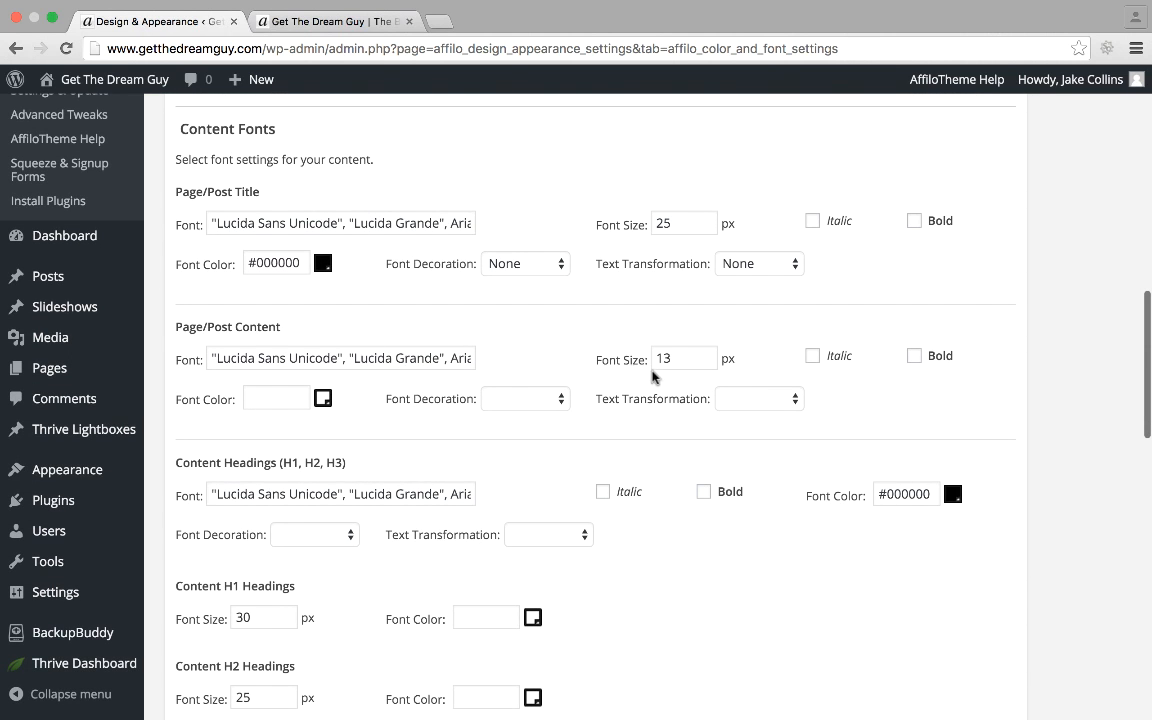
click(283, 16)
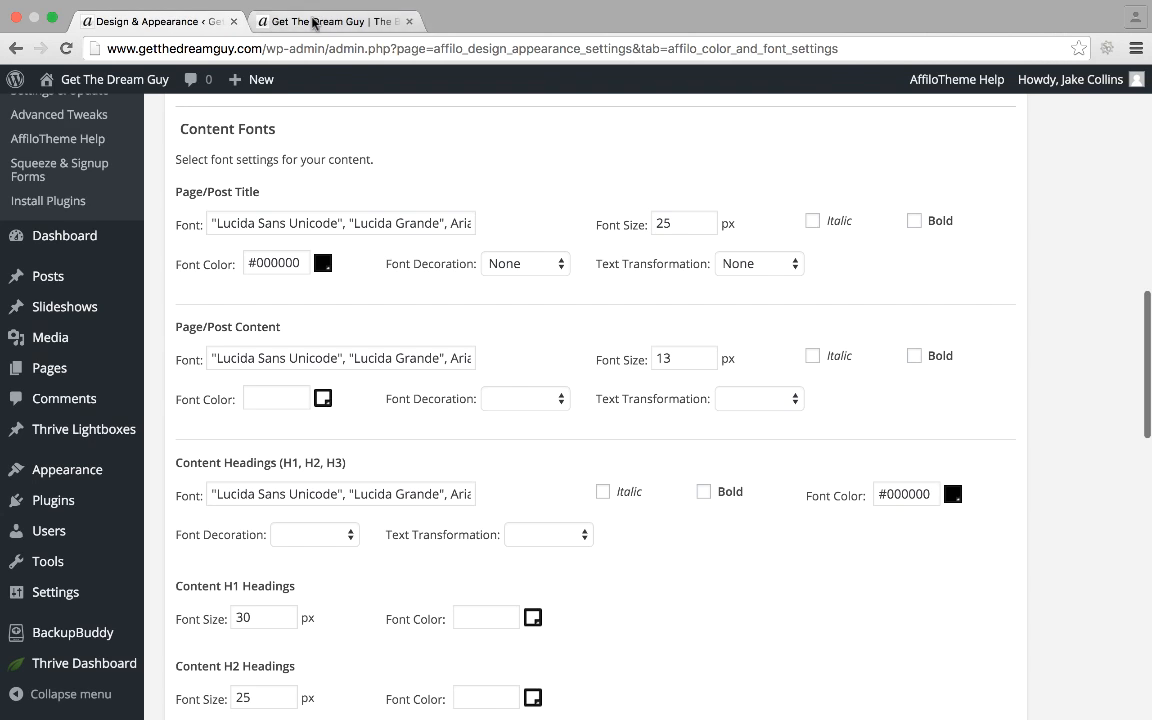
drag(344, 341, 385, 367)
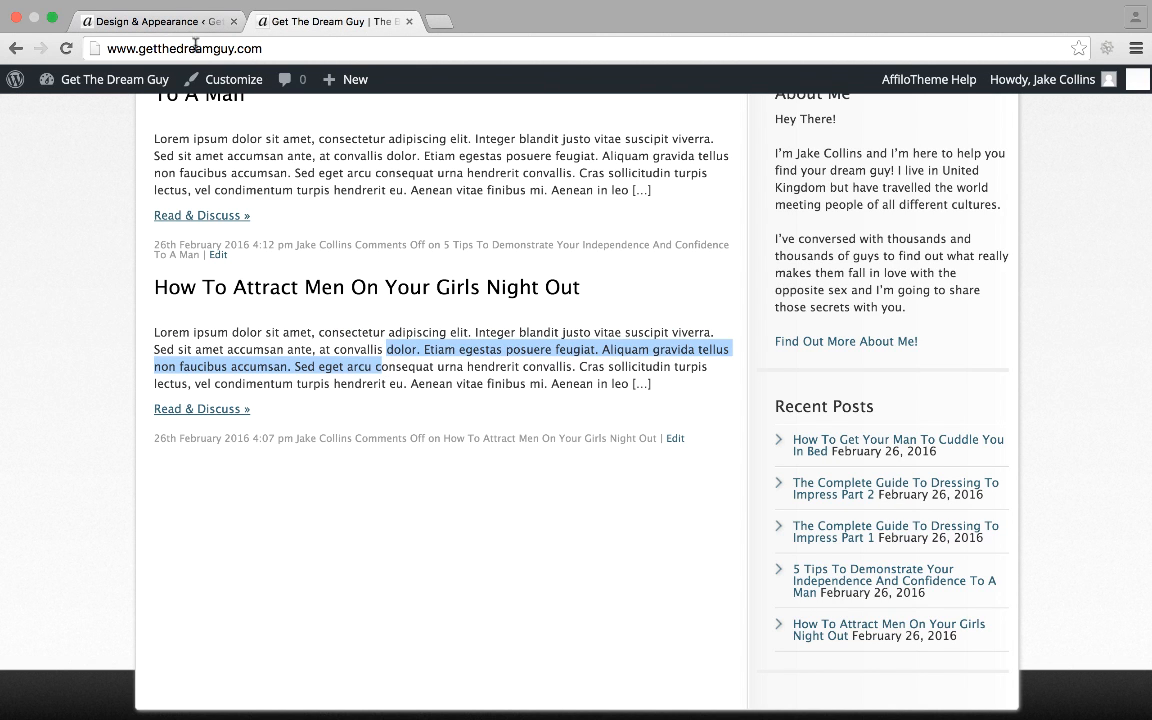
click(170, 21)
click(691, 355)
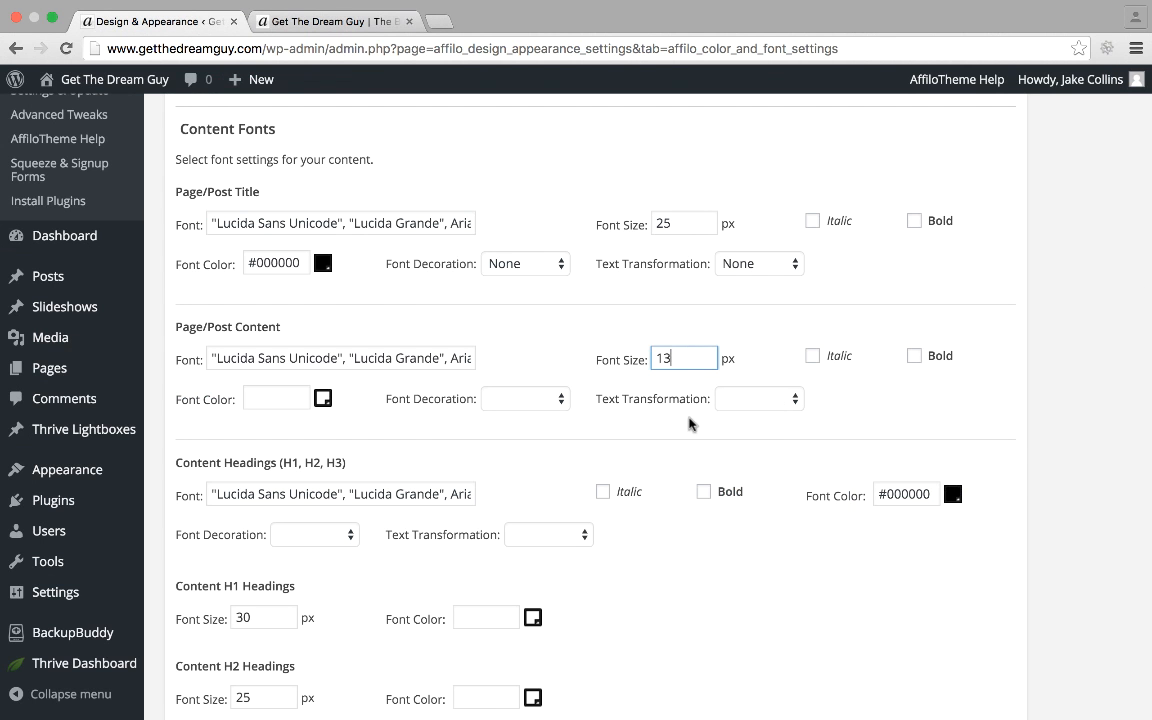
Look through the remaining font settings and review the post content and meta options in Post Settings.
scroll(689, 419, down, 5)
scroll(609, 353, up, 15)
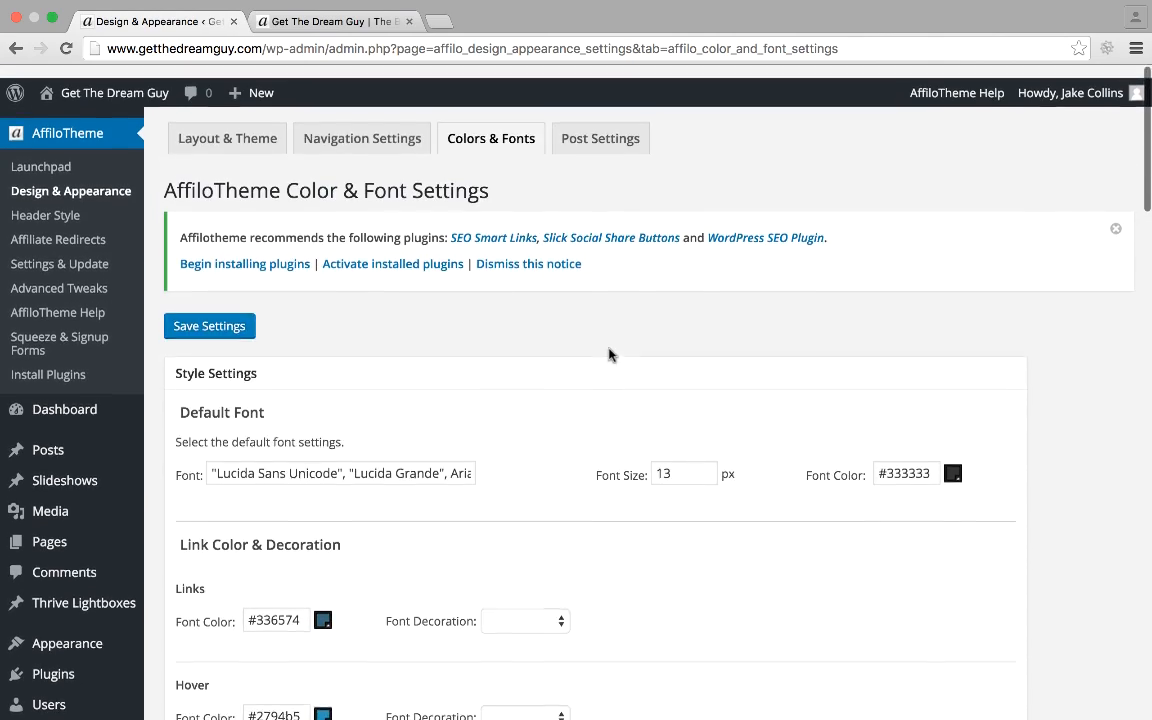
click(628, 122)
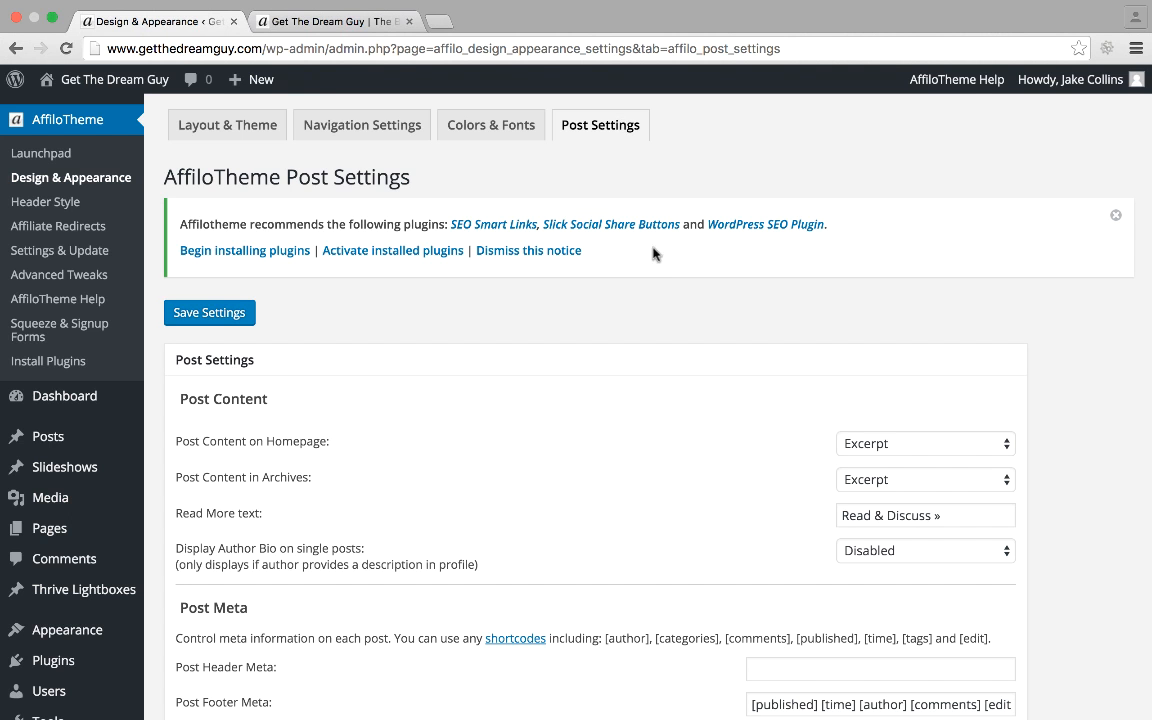
scroll(496, 514, down, 5)
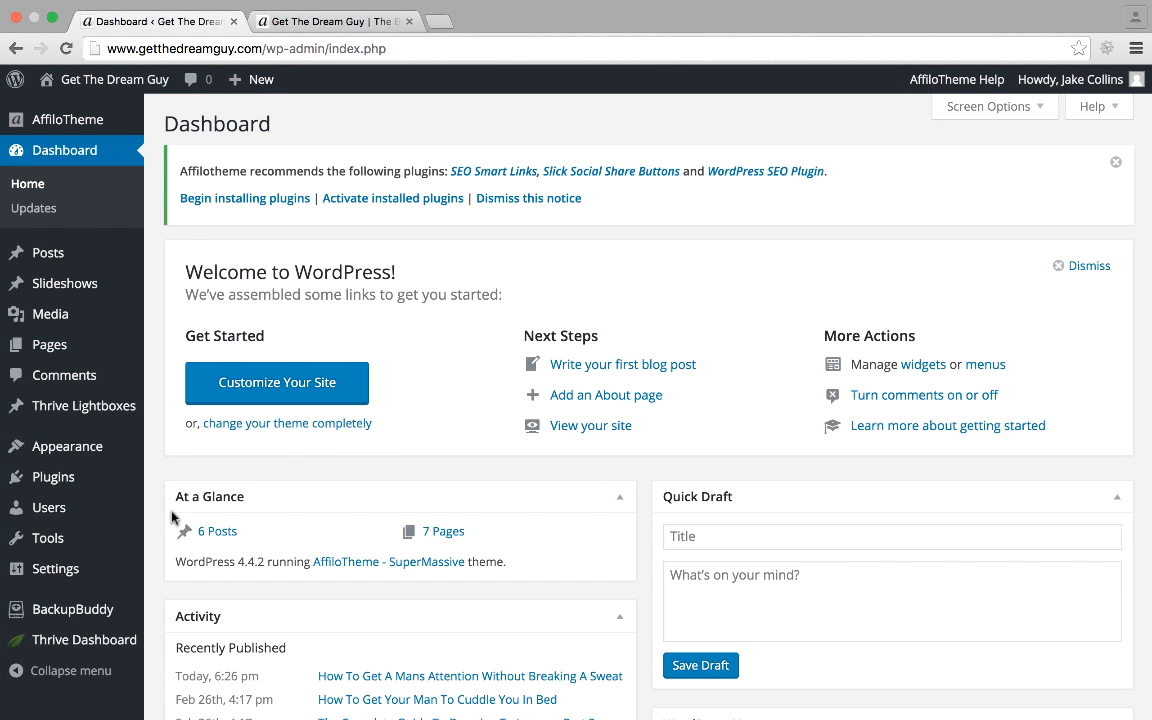
Find the Contact Form 7 plugin by searching new plugins for "contact form 7", and install and activate it.
mouse_move(138, 477)
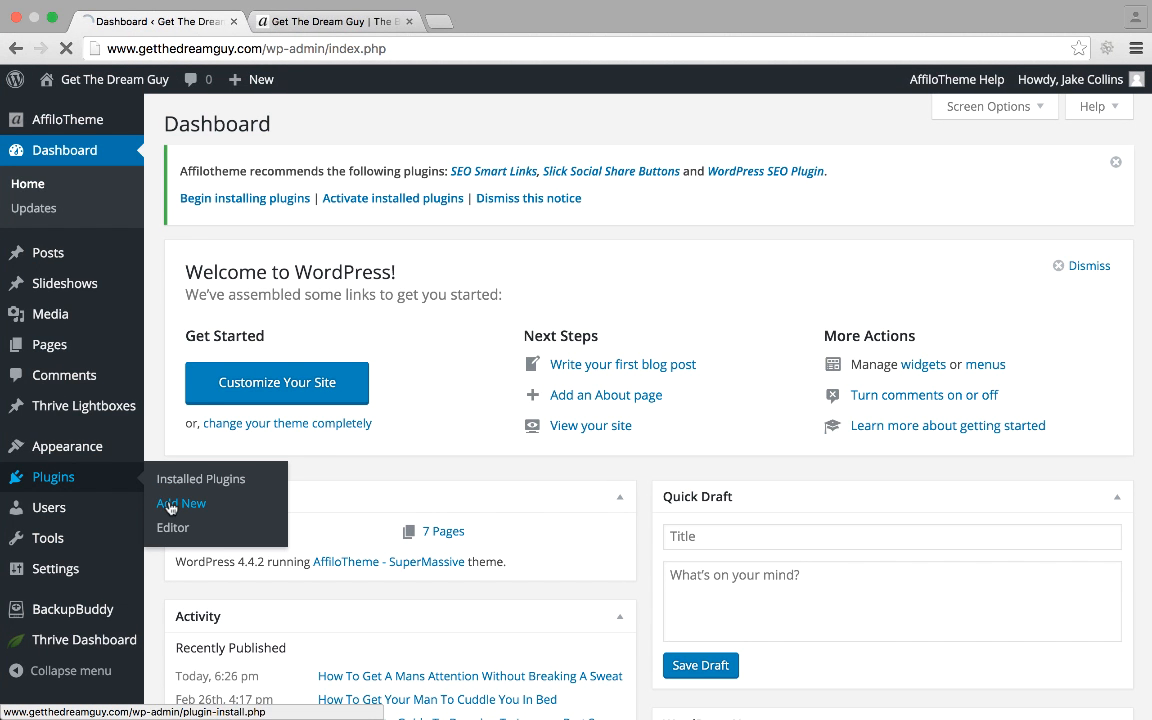
click(170, 507)
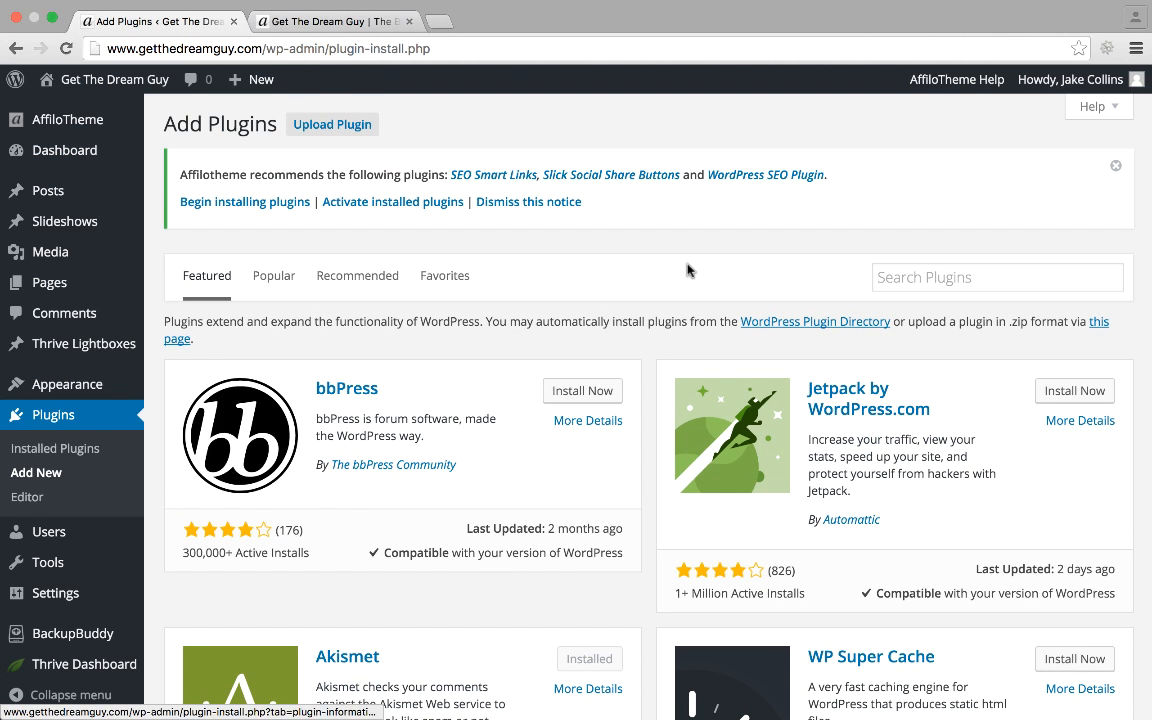
click(906, 272)
text(contact)
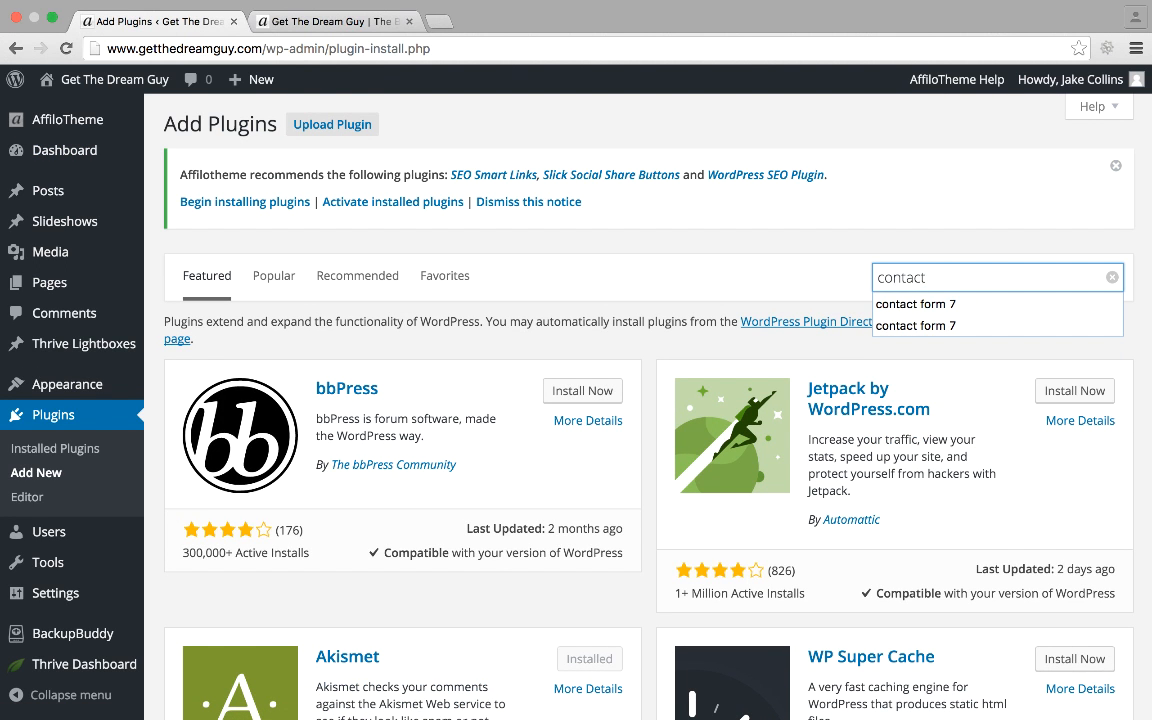
key(Down)
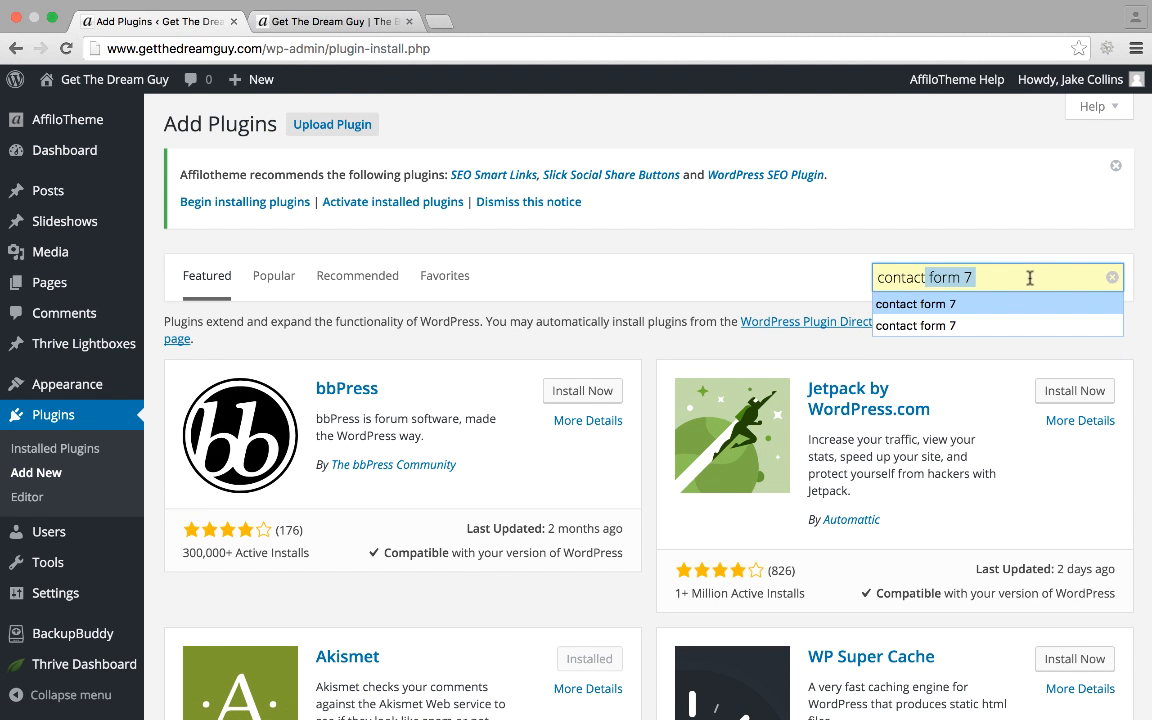
key(Return)
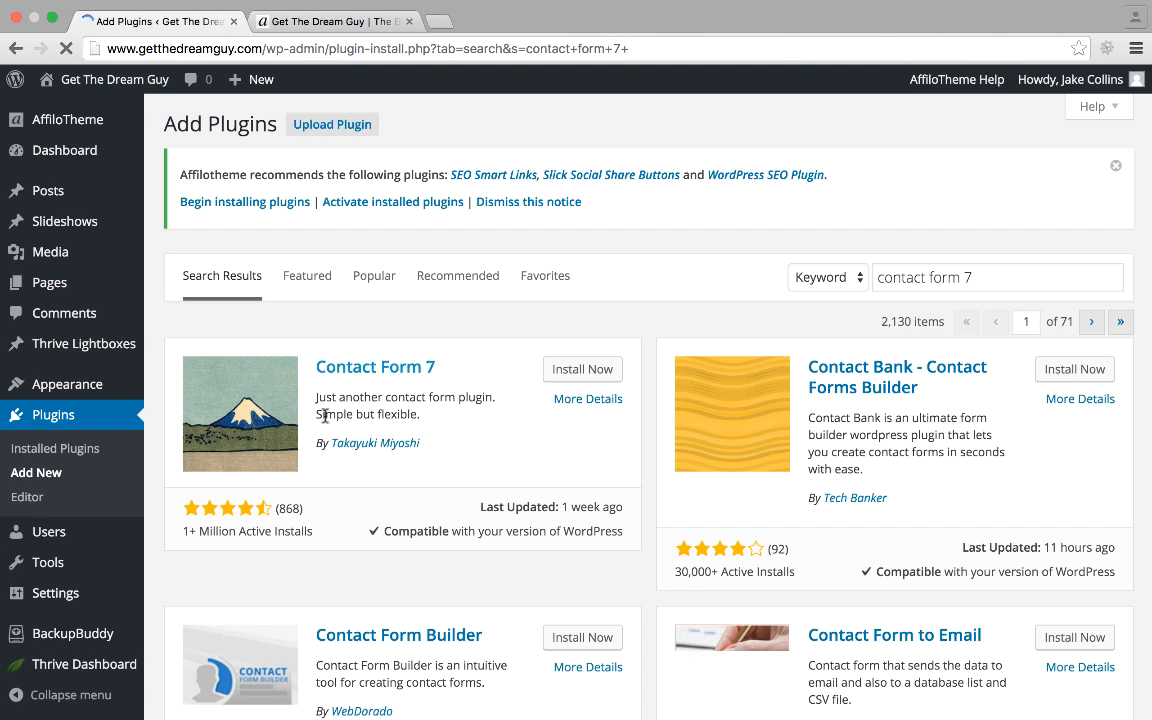
click(607, 372)
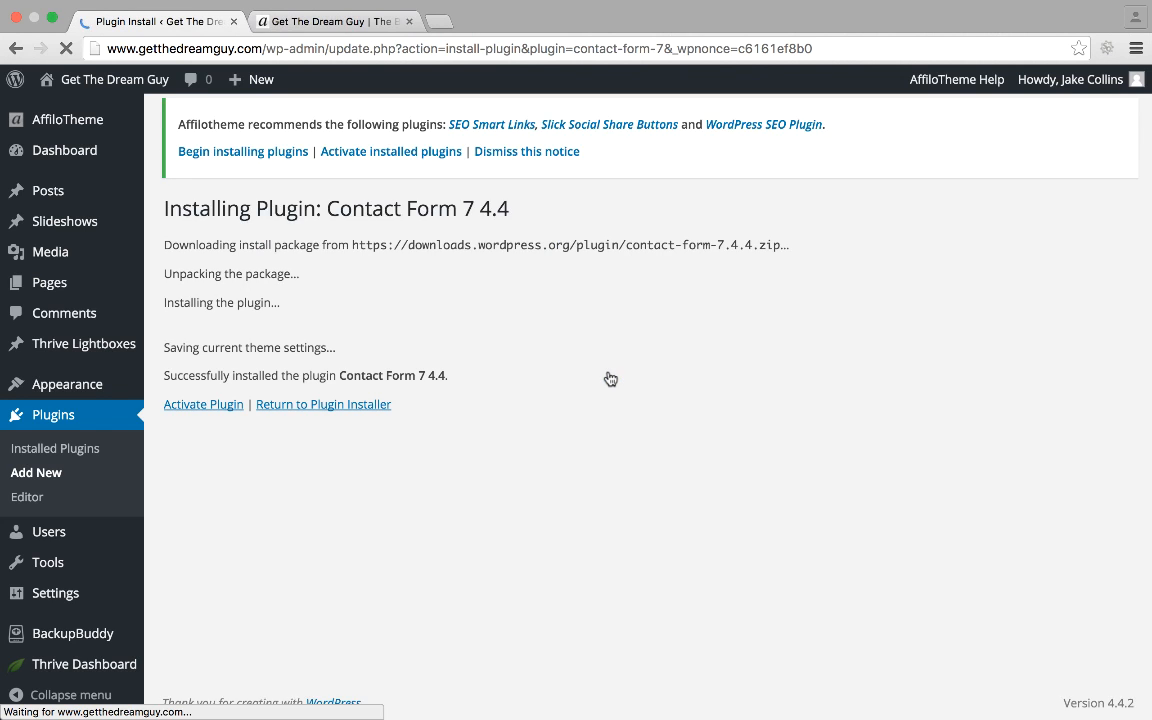
click(202, 408)
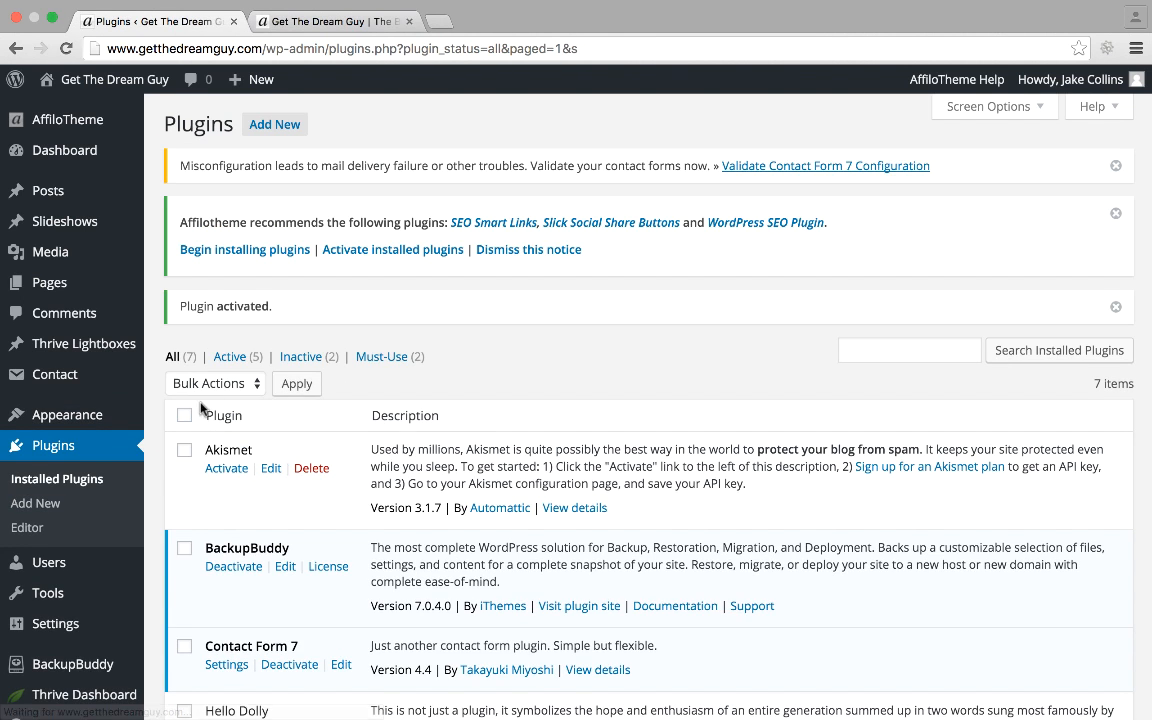
Open the Contact Form 7 settings and copy the shortcode of Contact form 1.
scroll(418, 380, down, 2)
scroll(290, 490, down, 3)
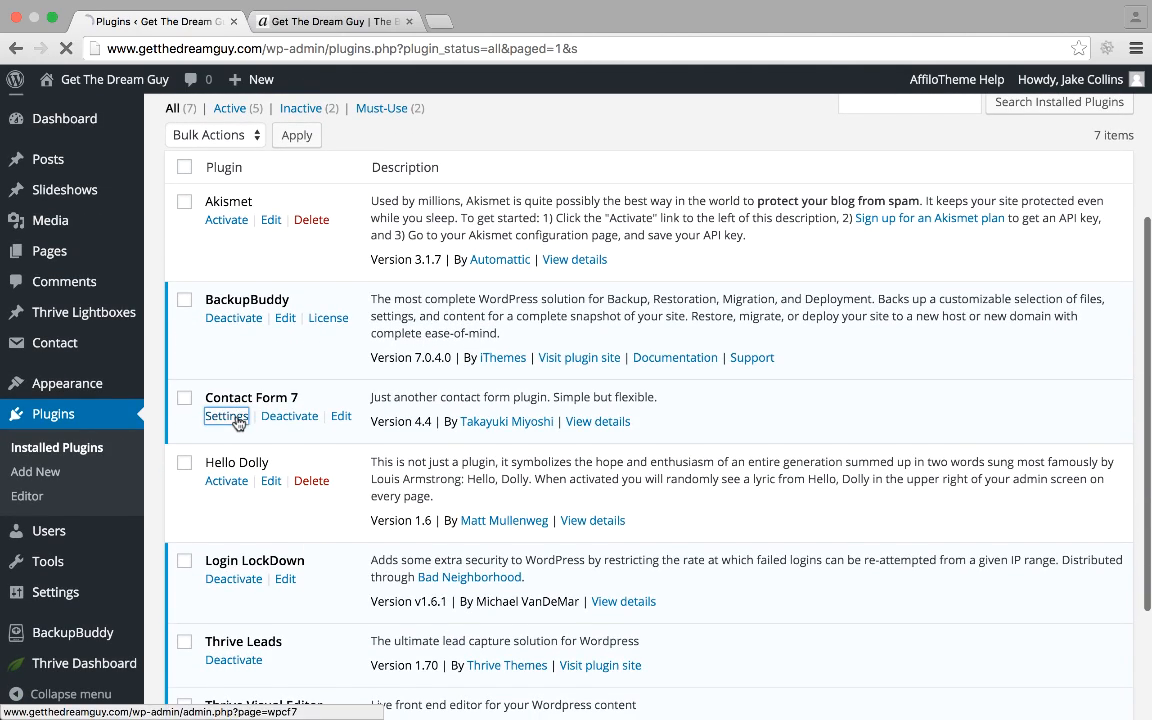
click(230, 417)
scroll(398, 500, down, 2)
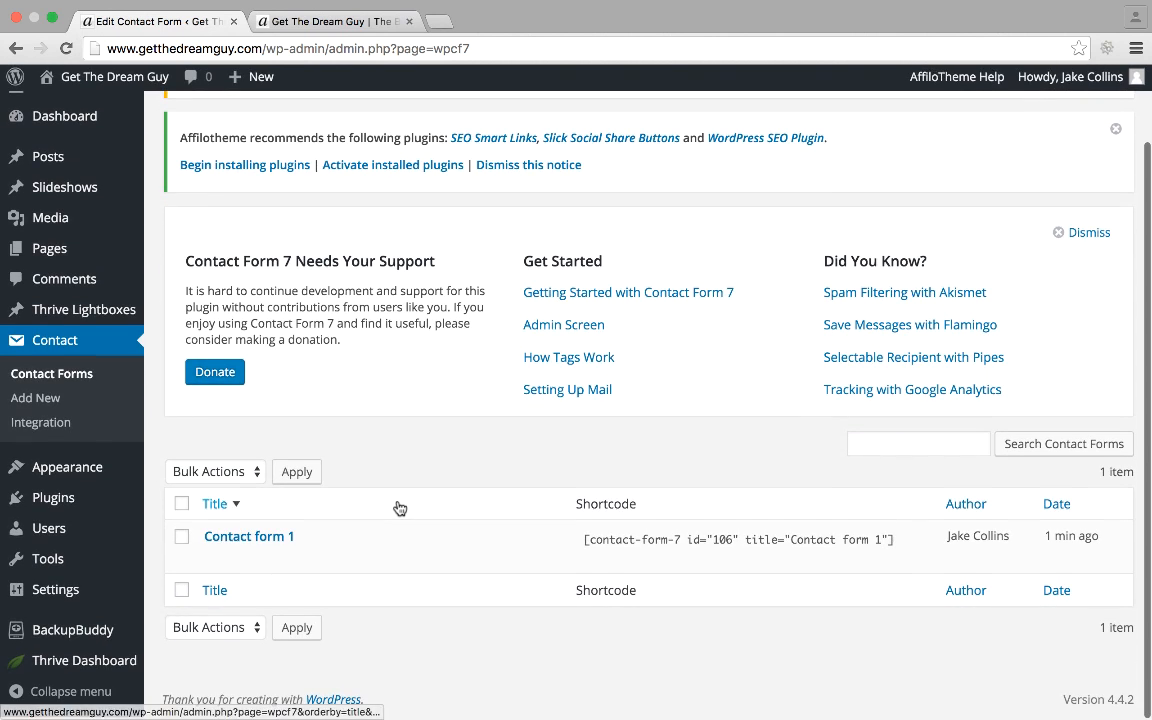
click(596, 543)
key(ctrl+c)
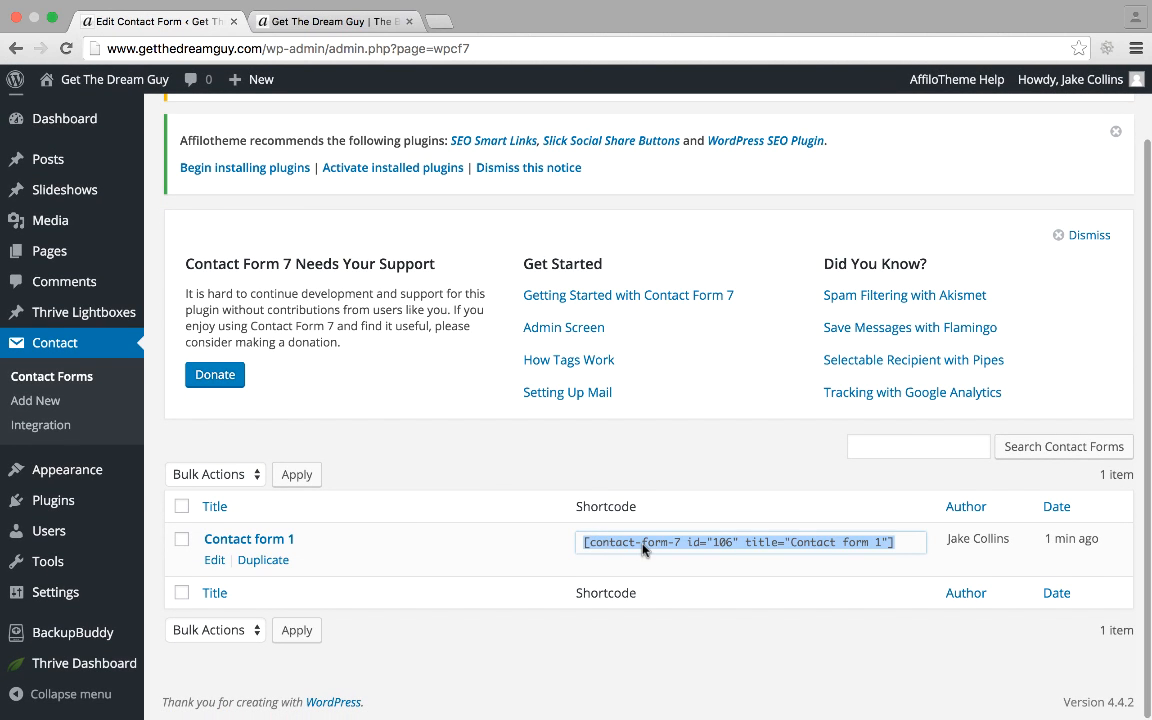
Open Contact form 1 and look over its shortcode and form template.
click(211, 539)
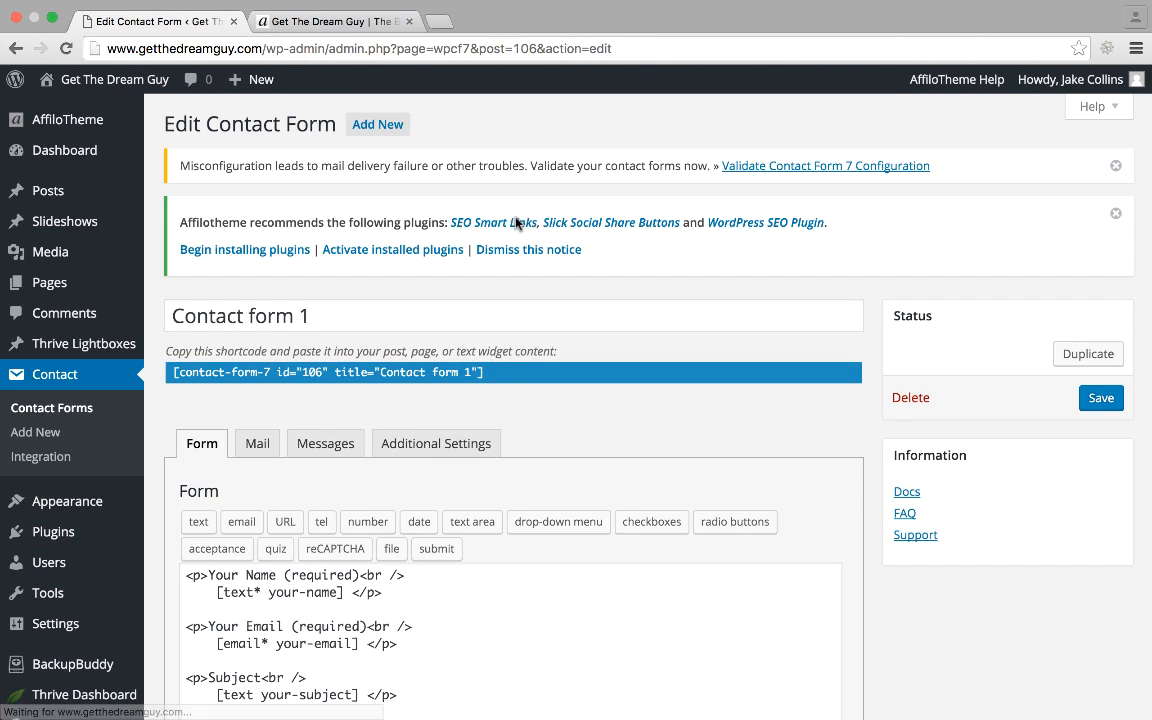
scroll(275, 632, down, 3)
scroll(418, 332, up, 5)
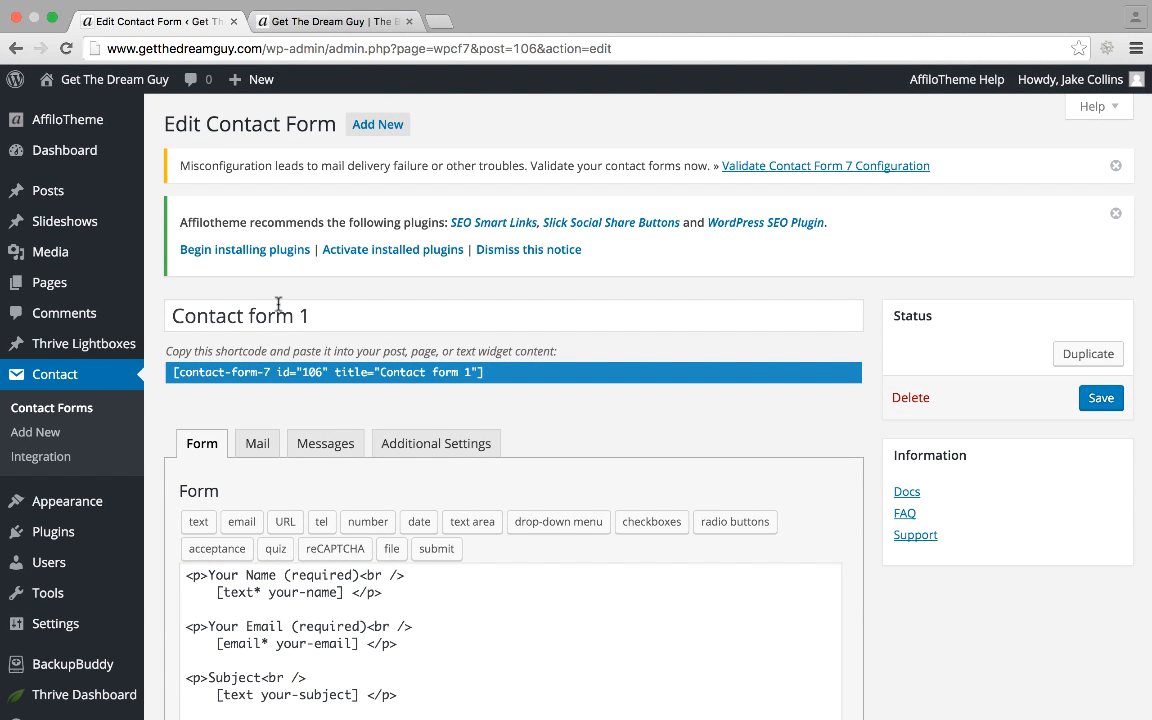
Open the Contact us page for editing and show its content as plain text code.
mouse_move(123, 283)
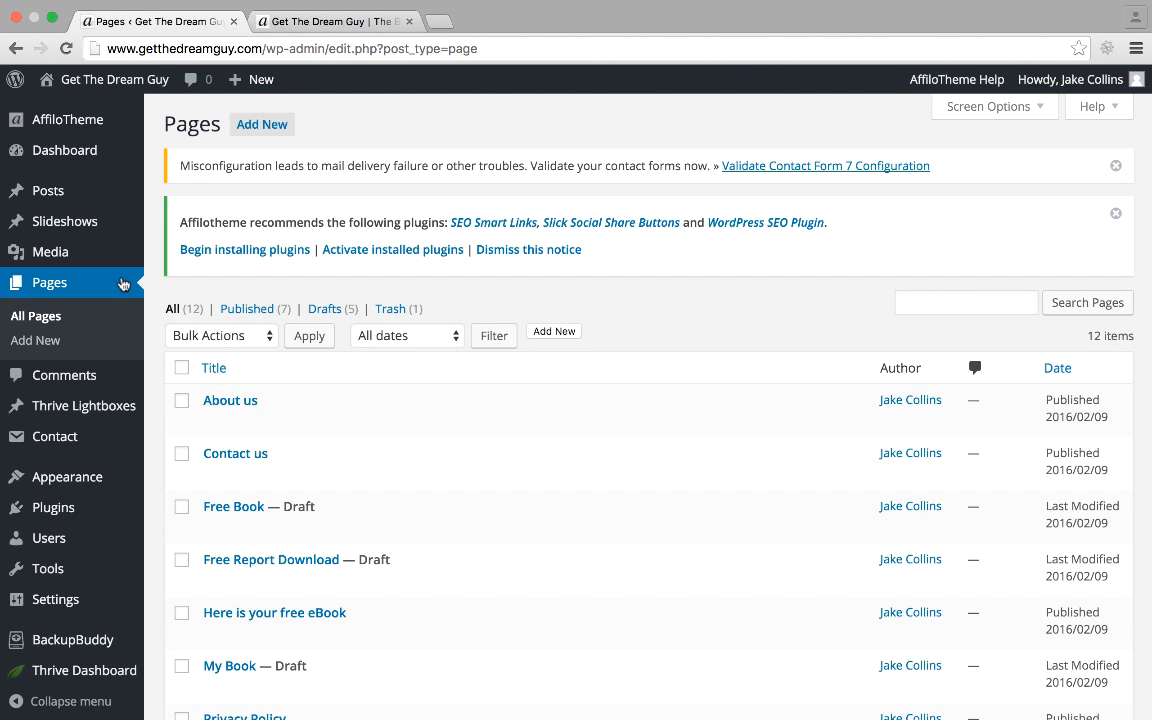
scroll(247, 338, down, 2)
click(247, 380)
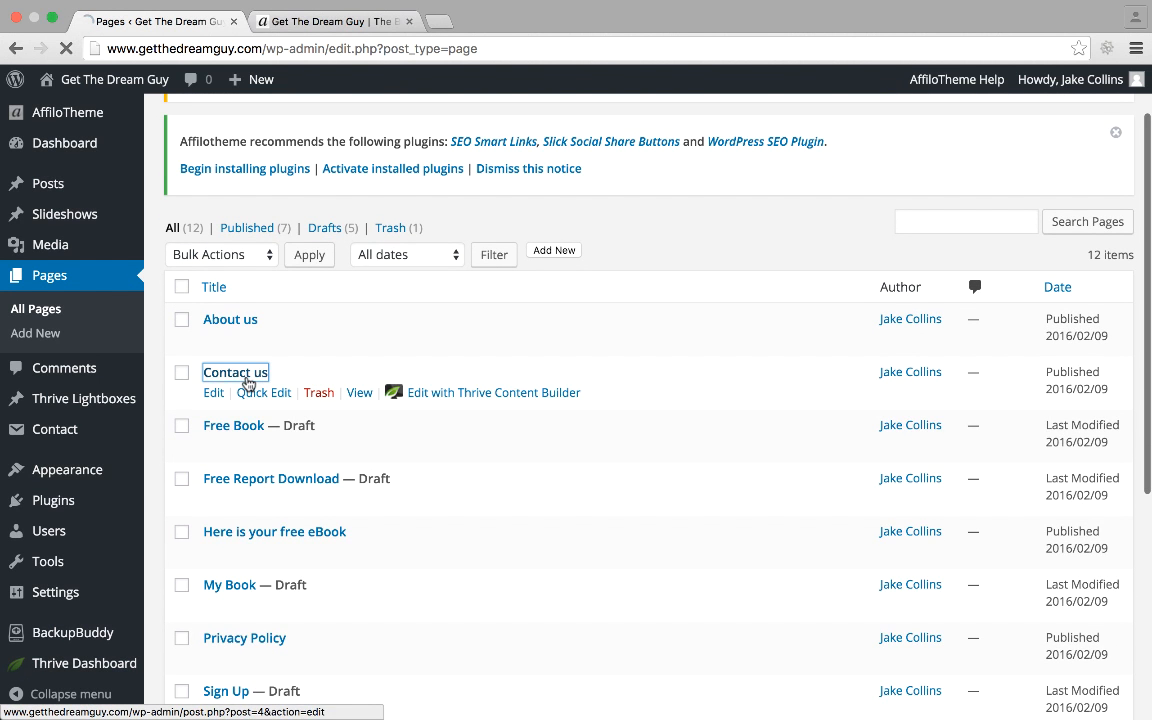
scroll(812, 424, down, 2)
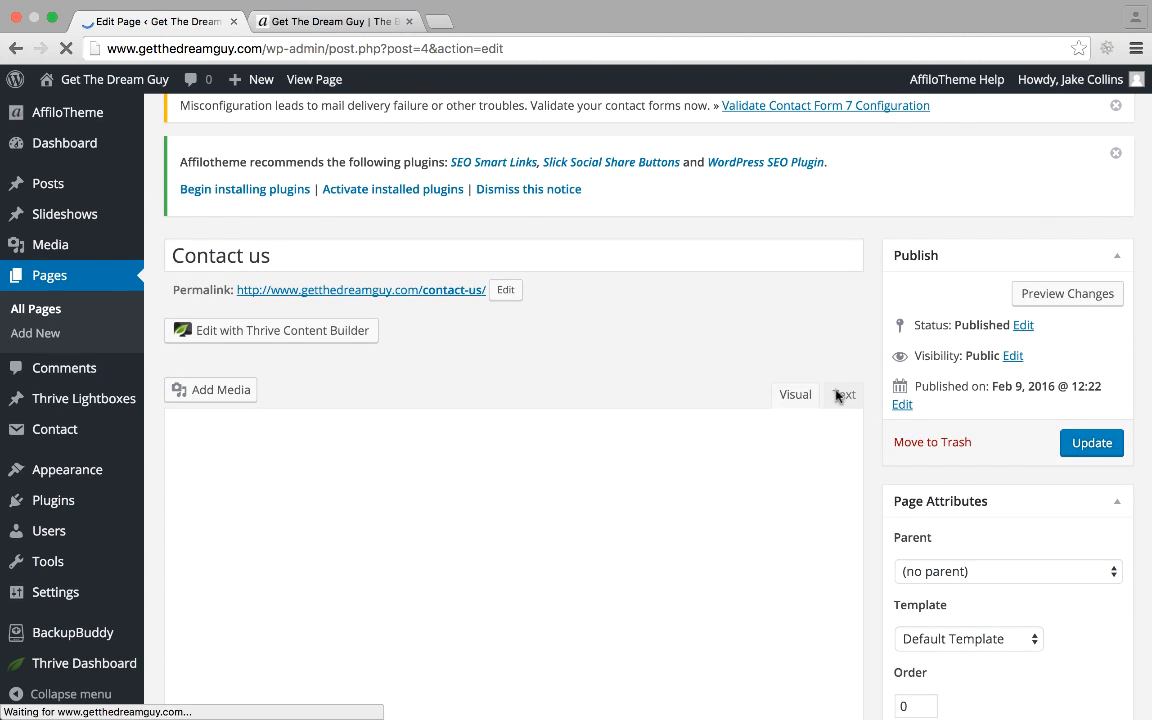
scroll(708, 411, down, 1)
click(843, 327)
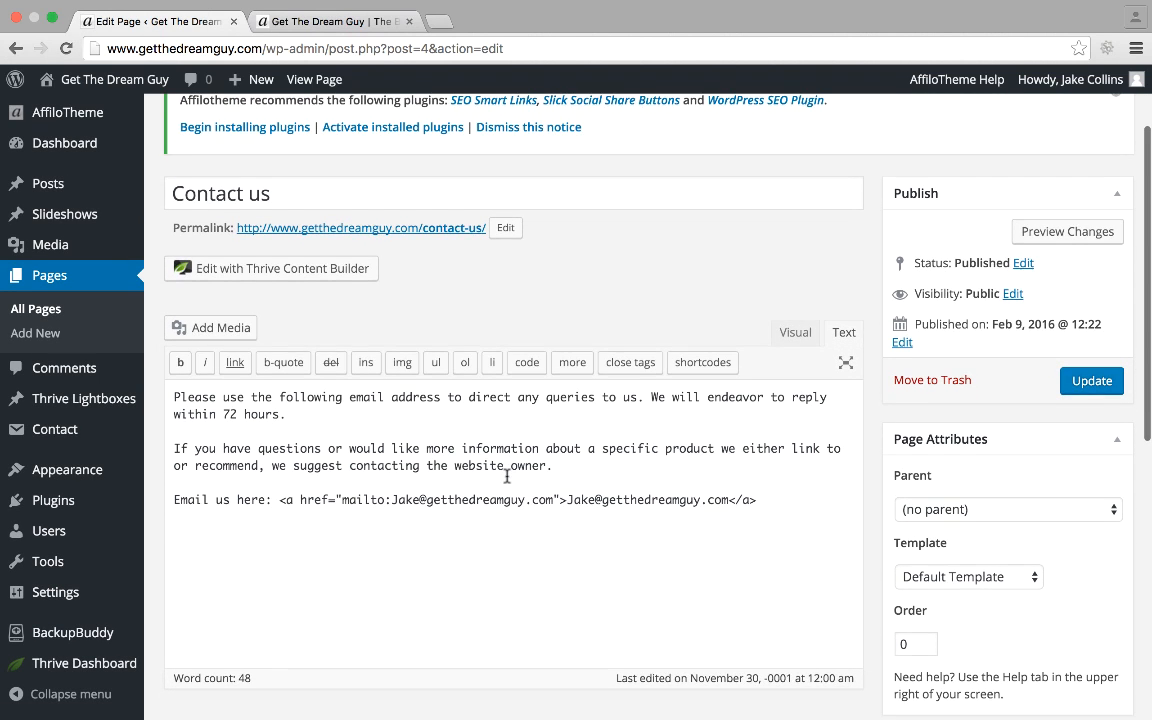
Insert the copied Contact form 1 shortcode on its own line above the "Email us here" line and update the page.
key(Return)
key(Return)
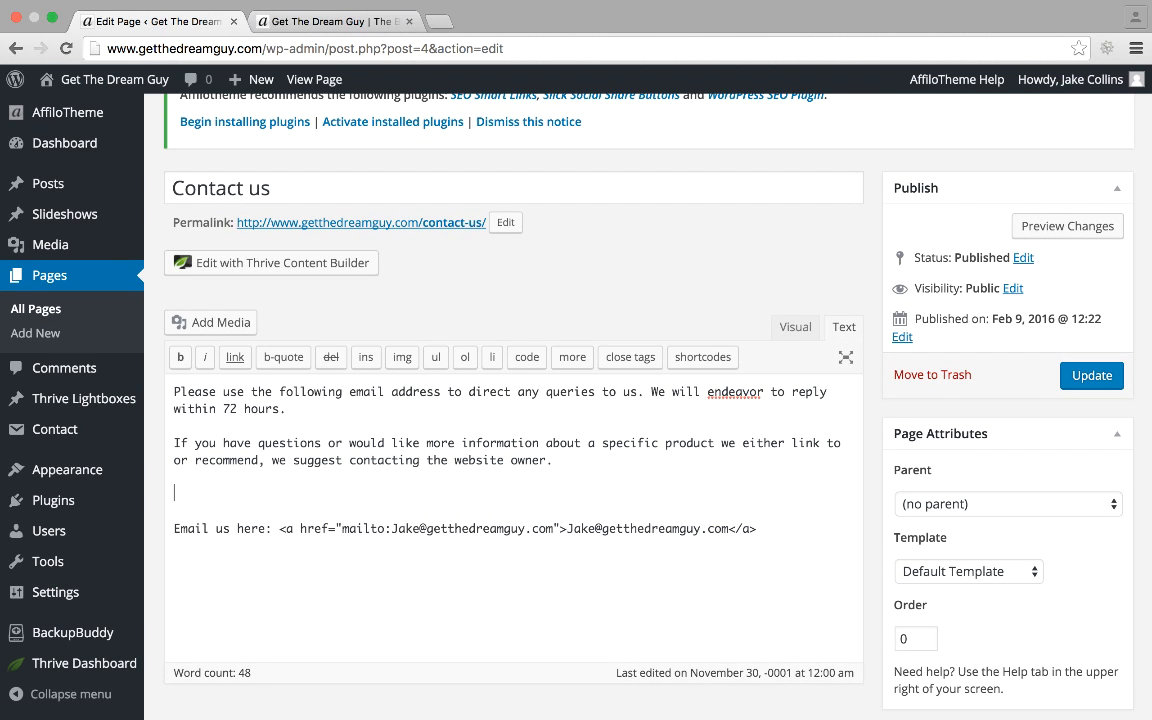
key(ctrl+v)
click(1091, 375)
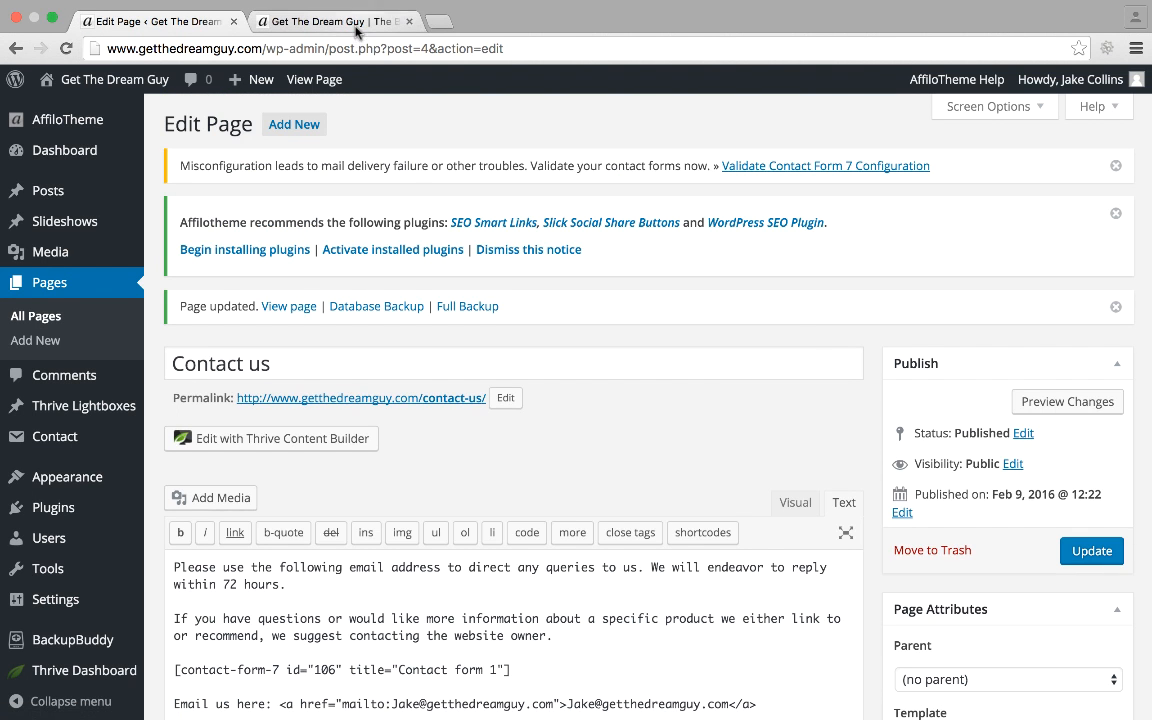
View the Contact us page on the live site and check the embedded contact form.
click(330, 21)
click(689, 219)
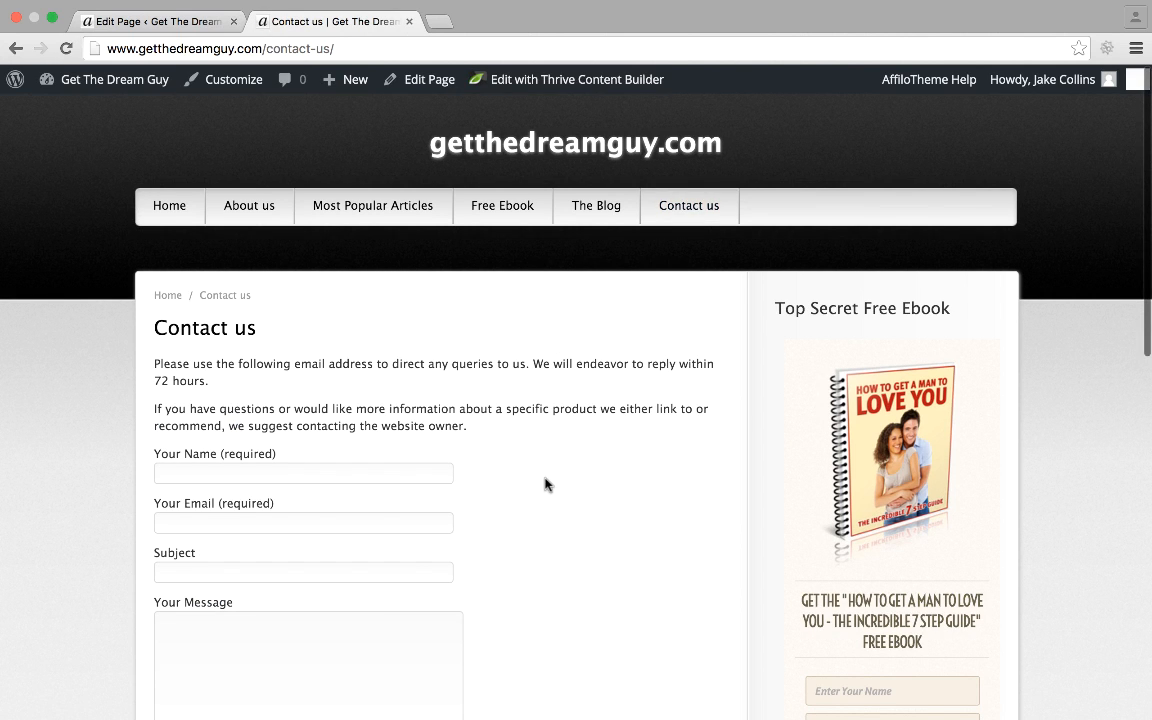
scroll(524, 472, down, 3)
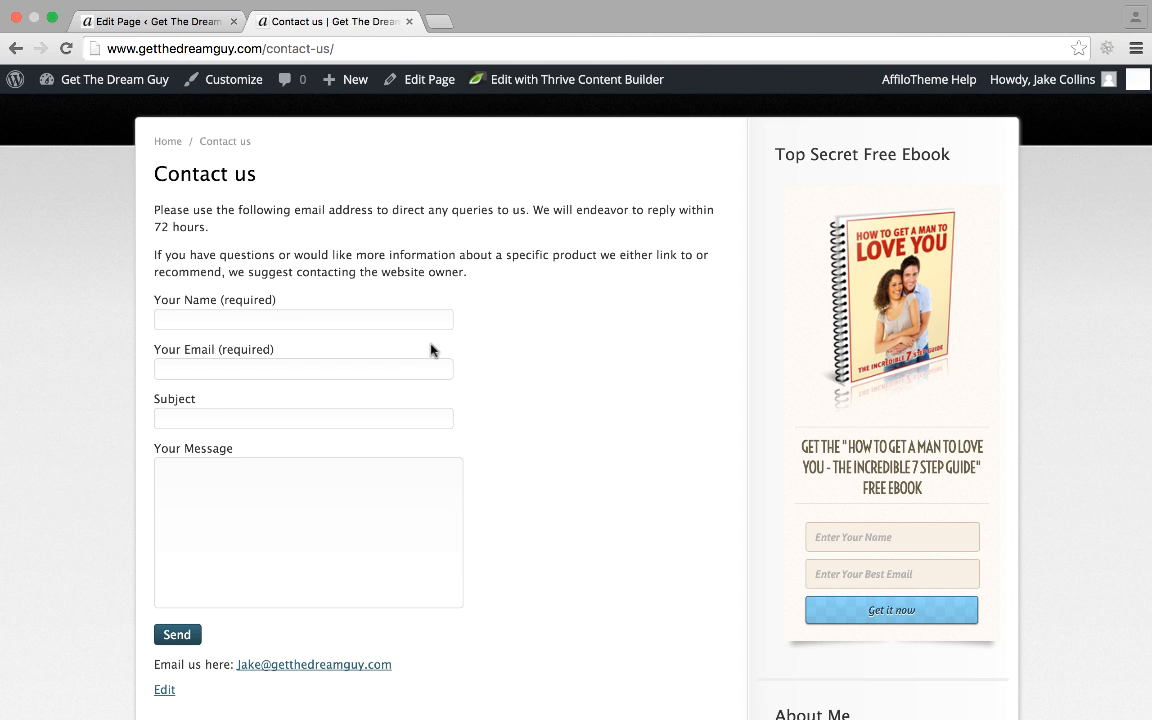
Return to the site admin and reopen Contact form 1 from the contact forms list.
click(160, 19)
scroll(360, 316, down, 3)
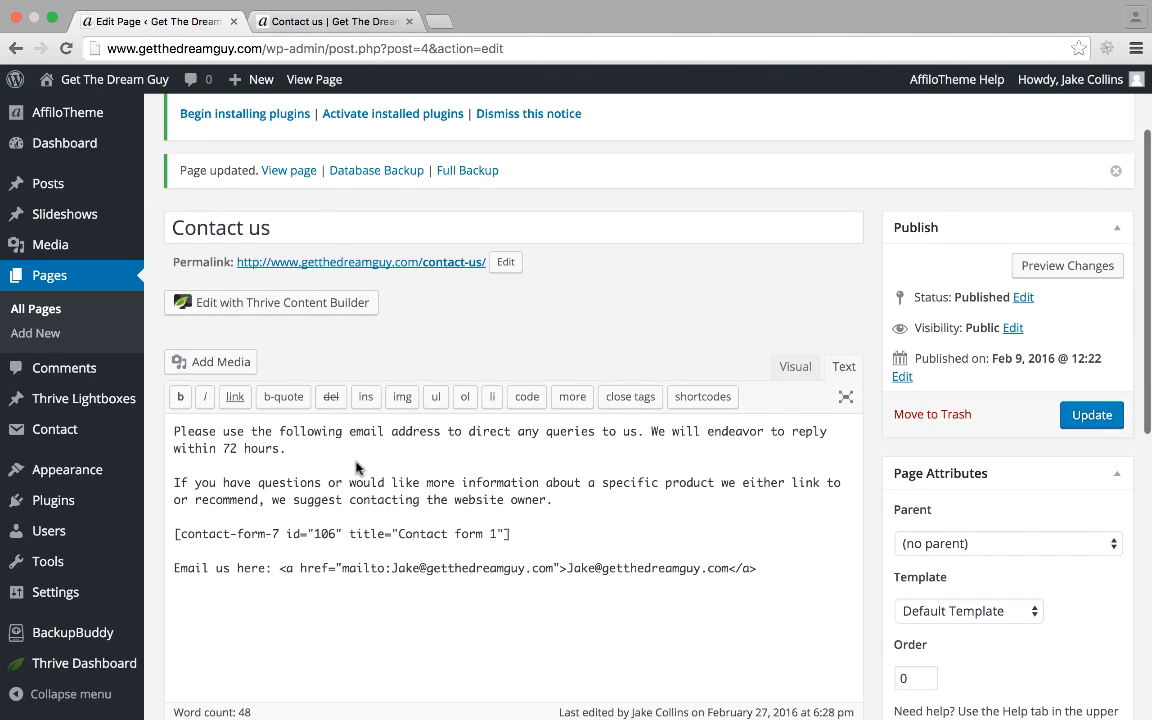
scroll(83, 492, down, 1)
mouse_move(83, 492)
mouse_move(120, 430)
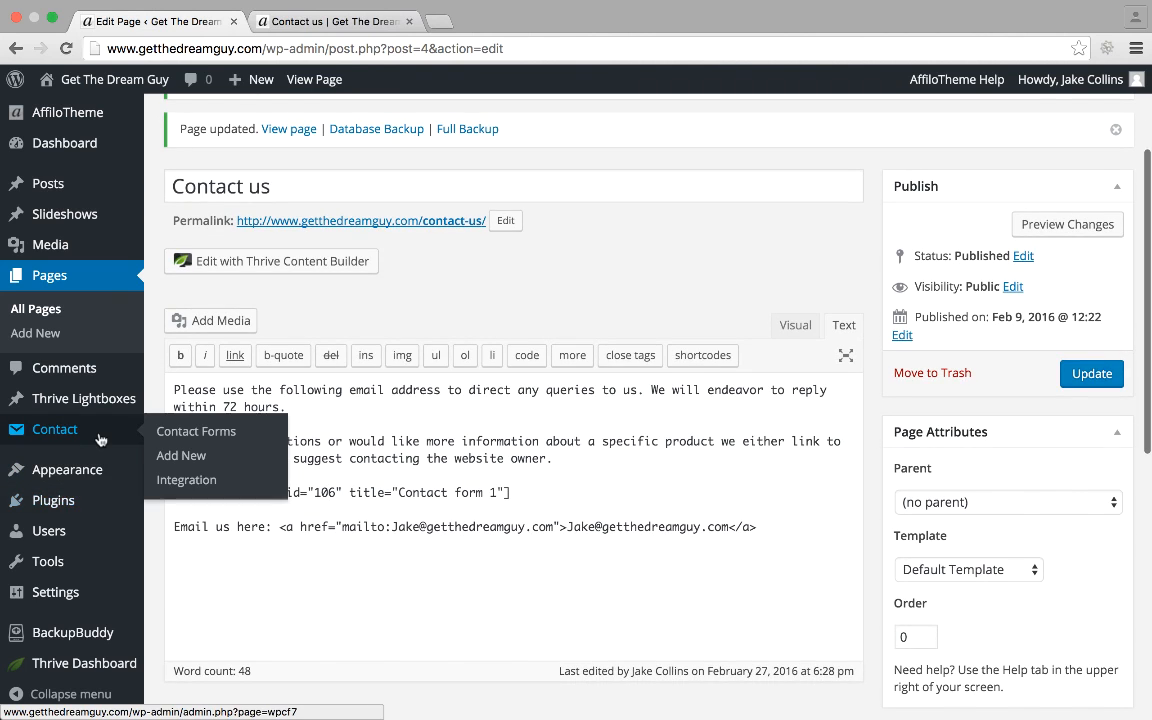
click(153, 440)
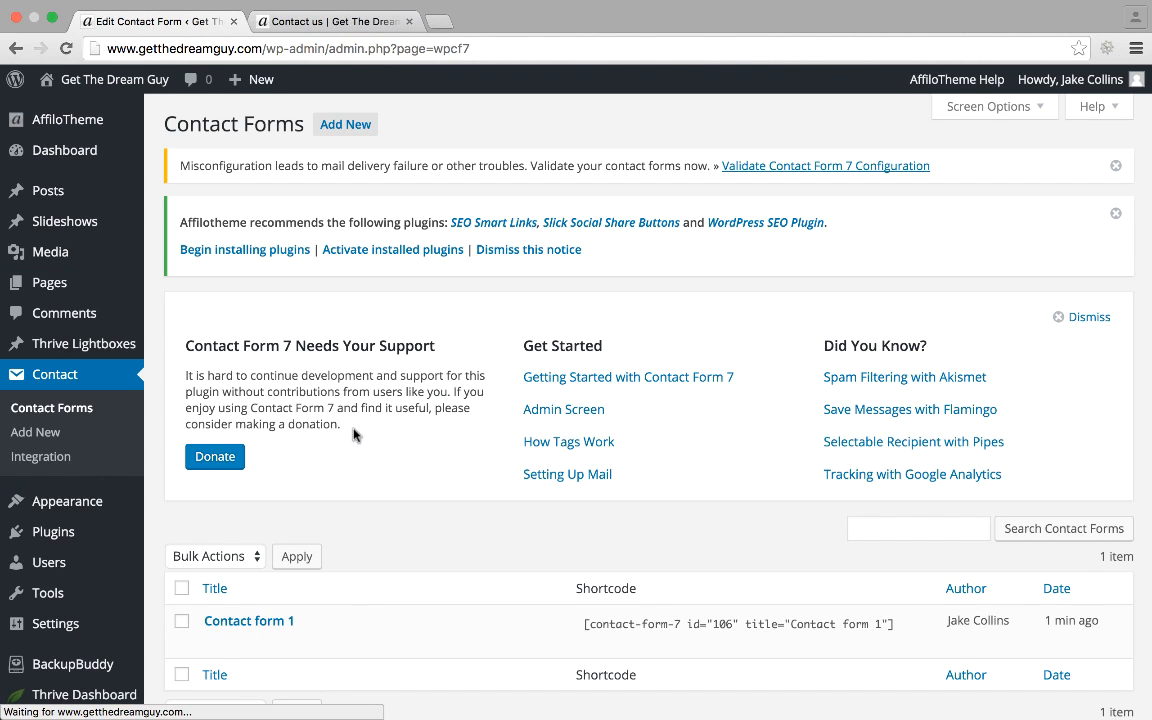
scroll(352, 447, down, 2)
click(262, 543)
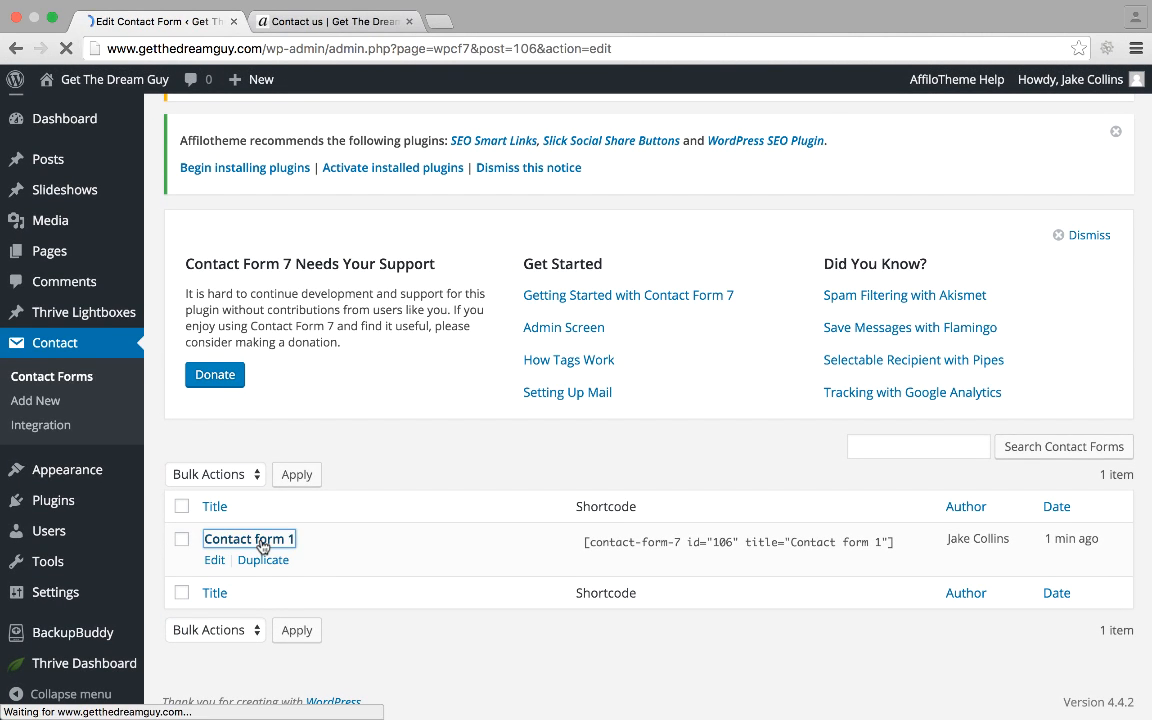
Review the form template and the mail settings of Contact form 1, including recipient, sender, subject and message body.
scroll(482, 463, down, 3)
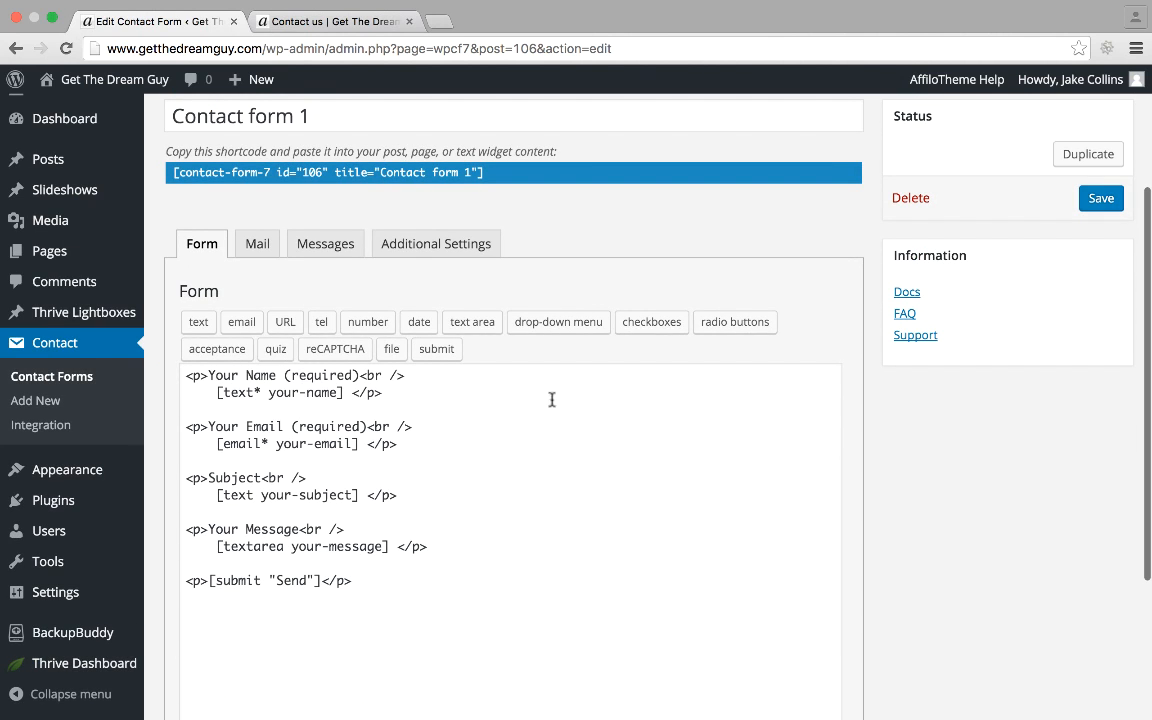
click(268, 245)
scroll(455, 442, down, 5)
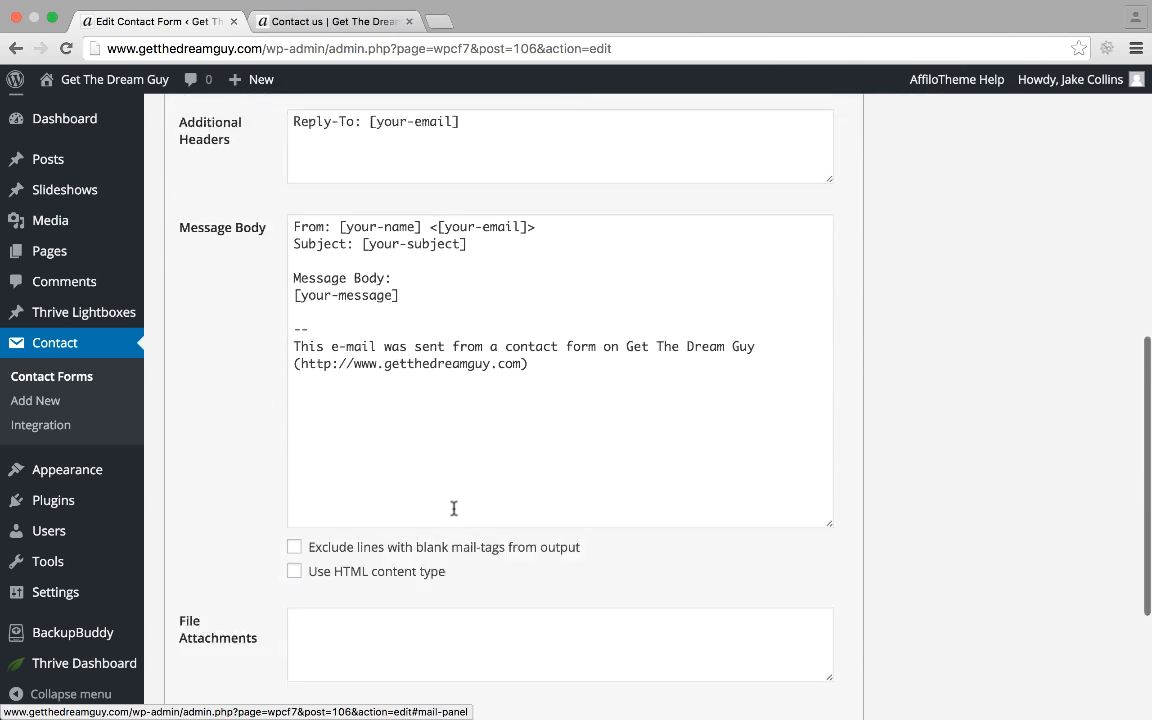
scroll(453, 509, up, 5)
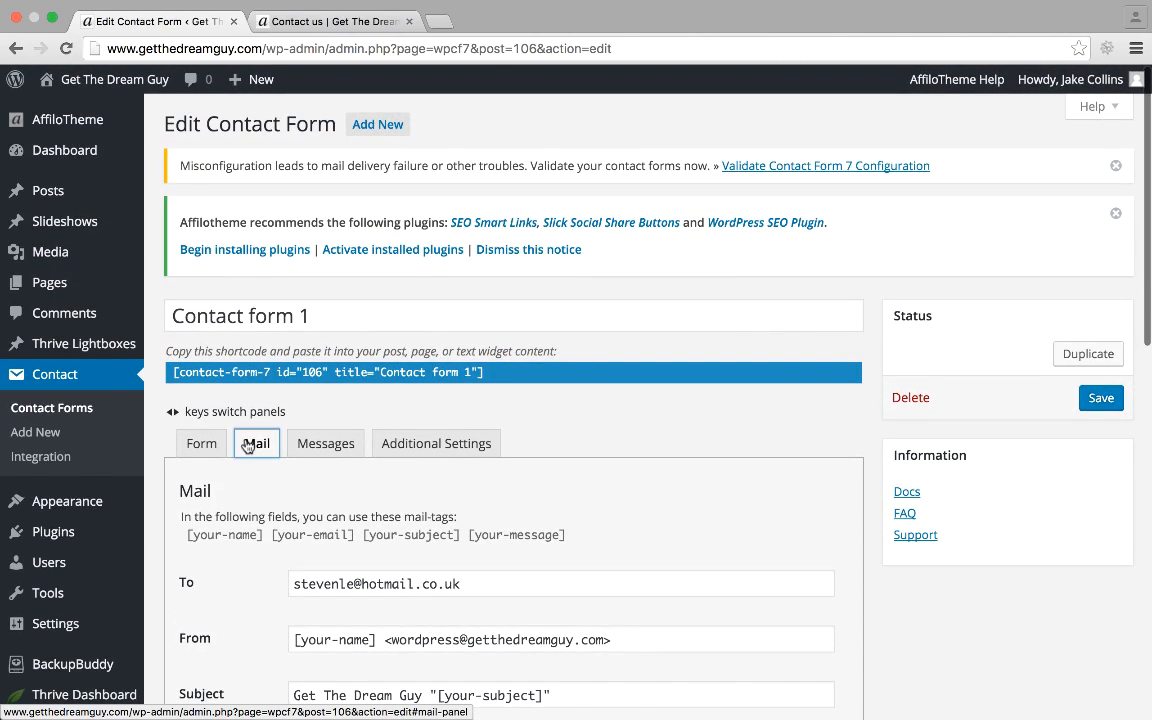
click(212, 455)
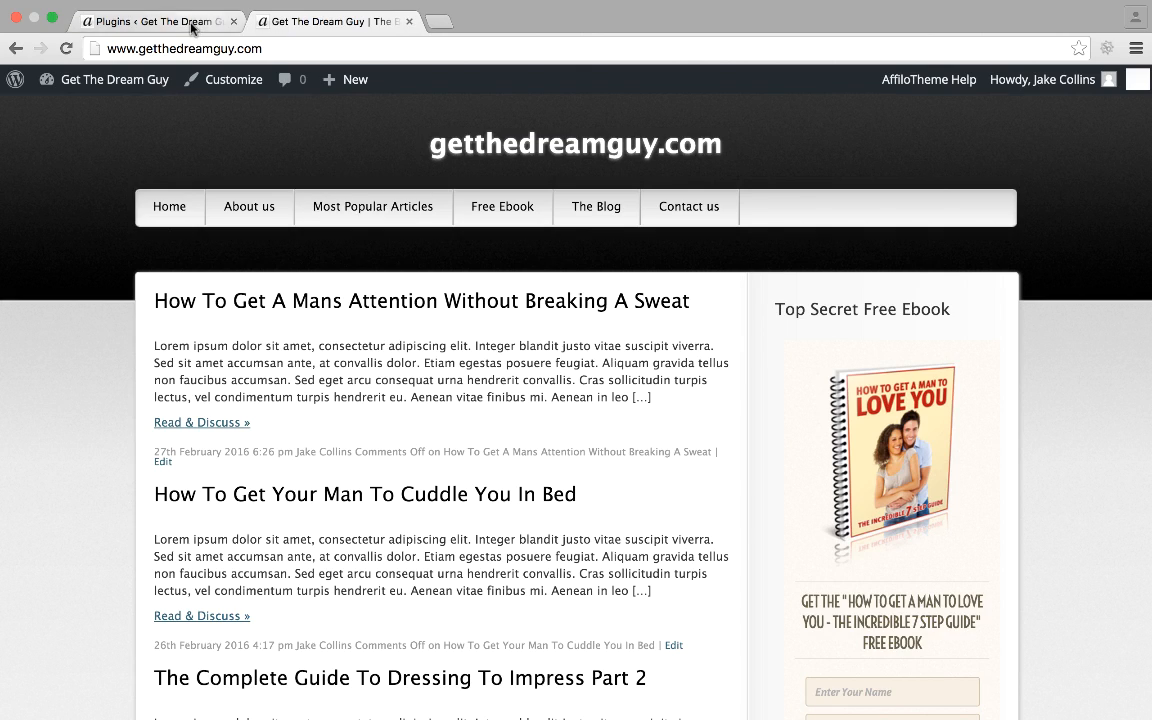
Search for new plugins with the keyword "wp social sharing".
click(193, 25)
click(923, 253)
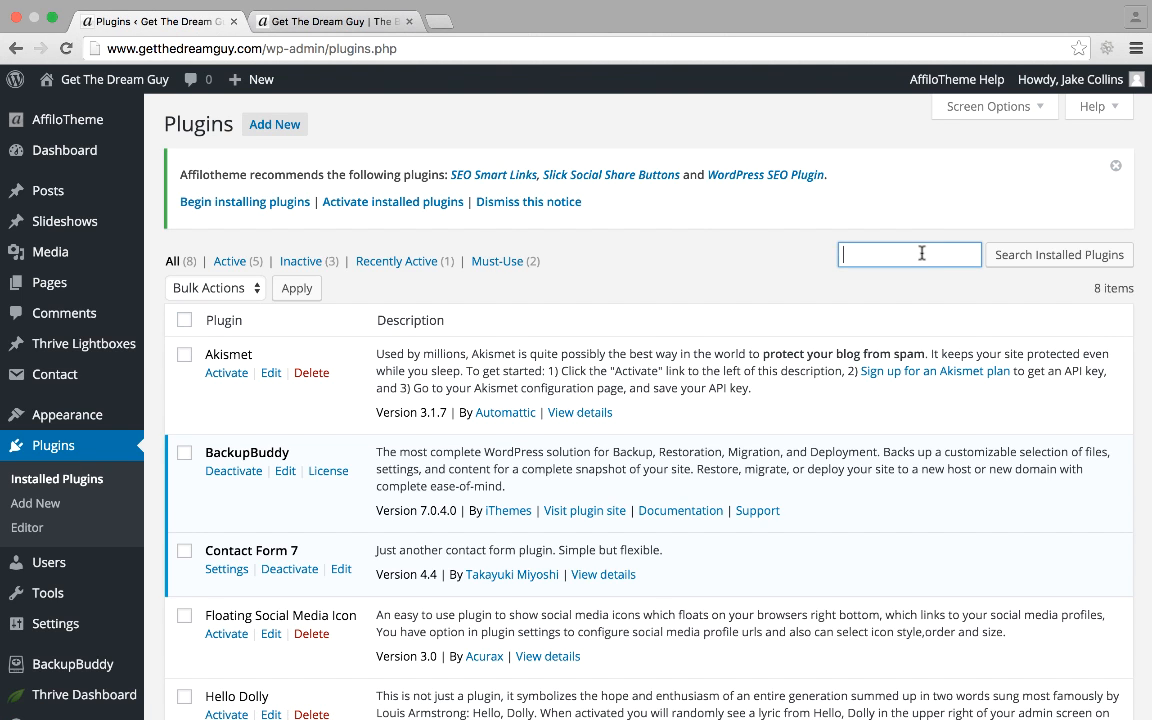
text(wp)
click(305, 128)
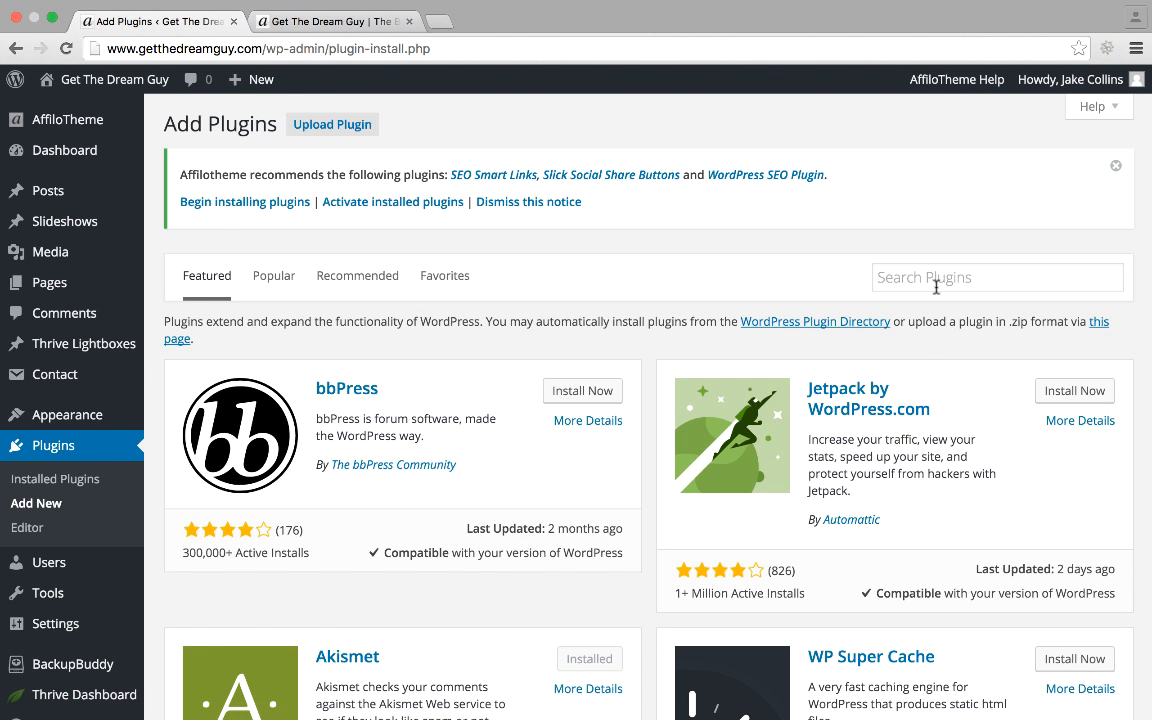
click(939, 278)
text(wp soc)
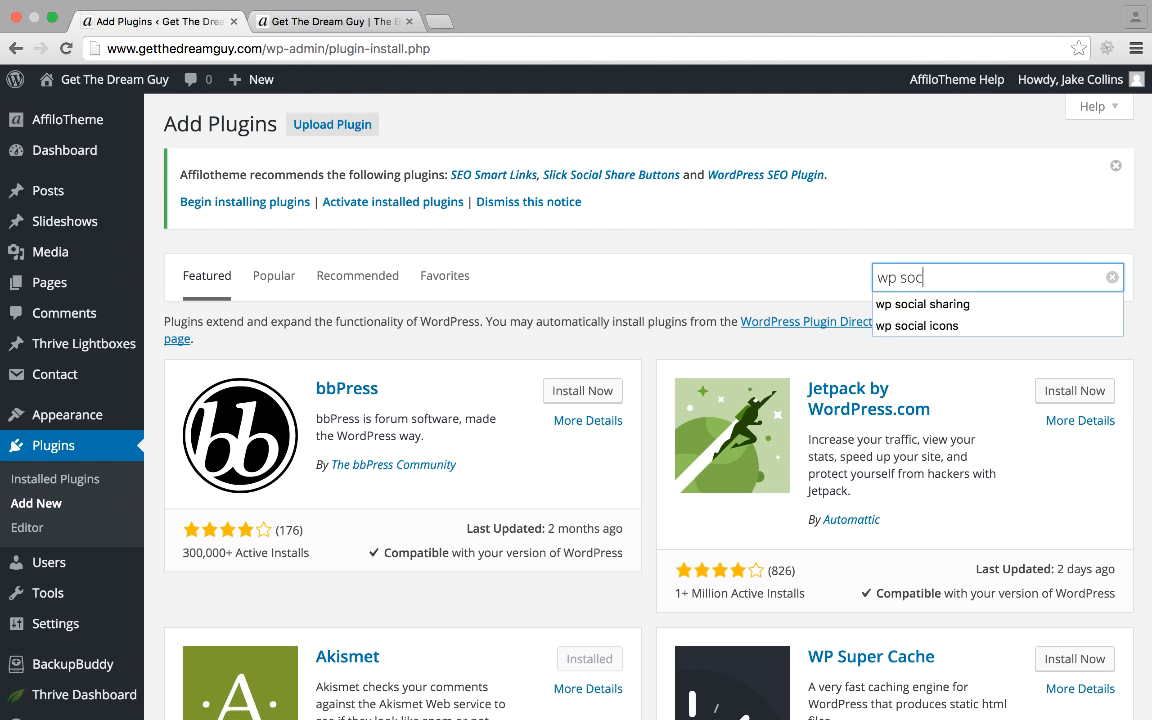
key(Down)
key(Return)
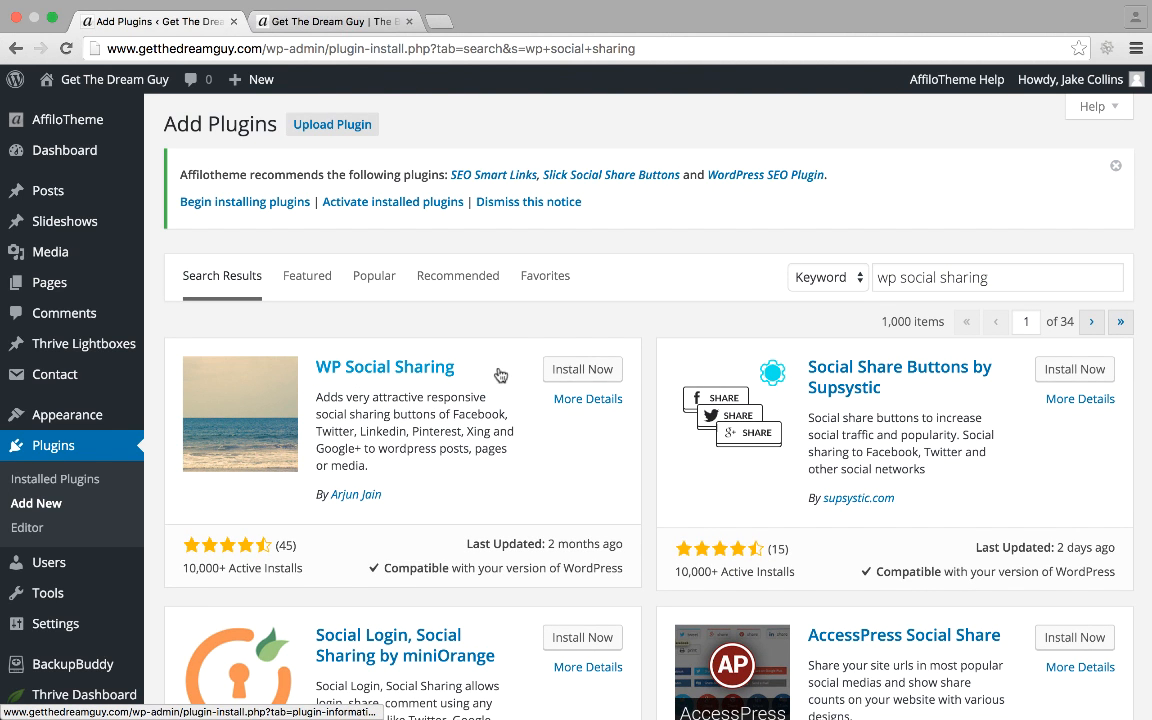
Install and activate the WP Social Sharing plugin and open its settings.
click(584, 370)
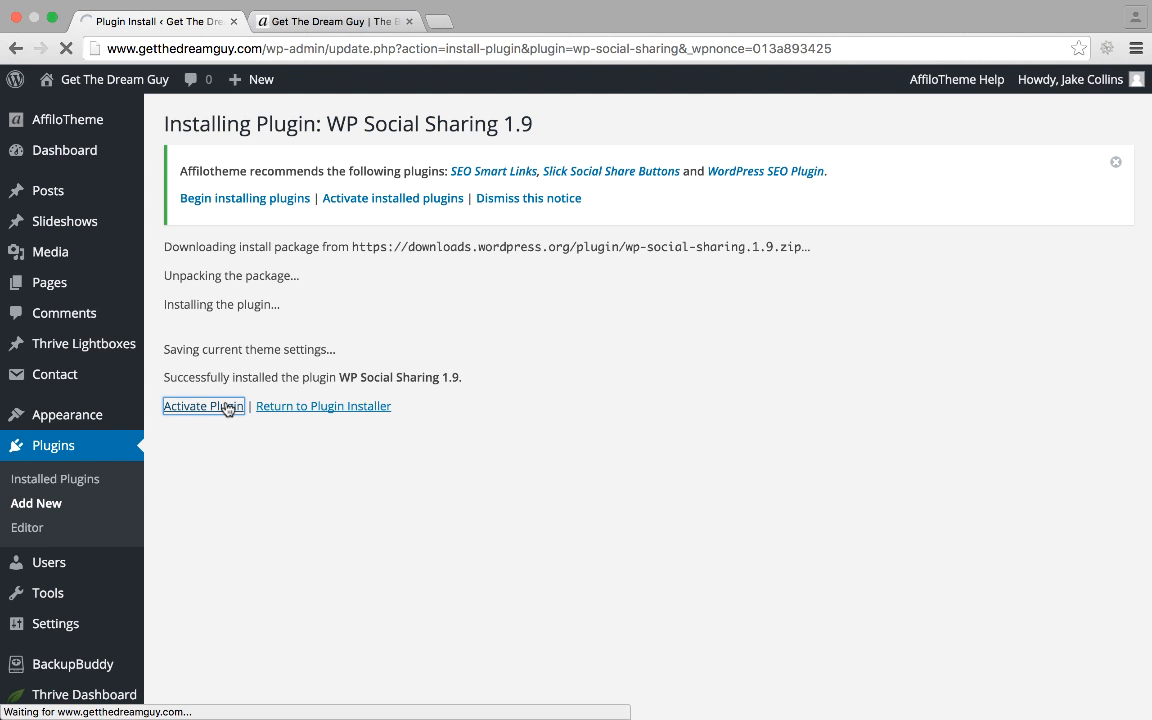
scroll(227, 408, down, 10)
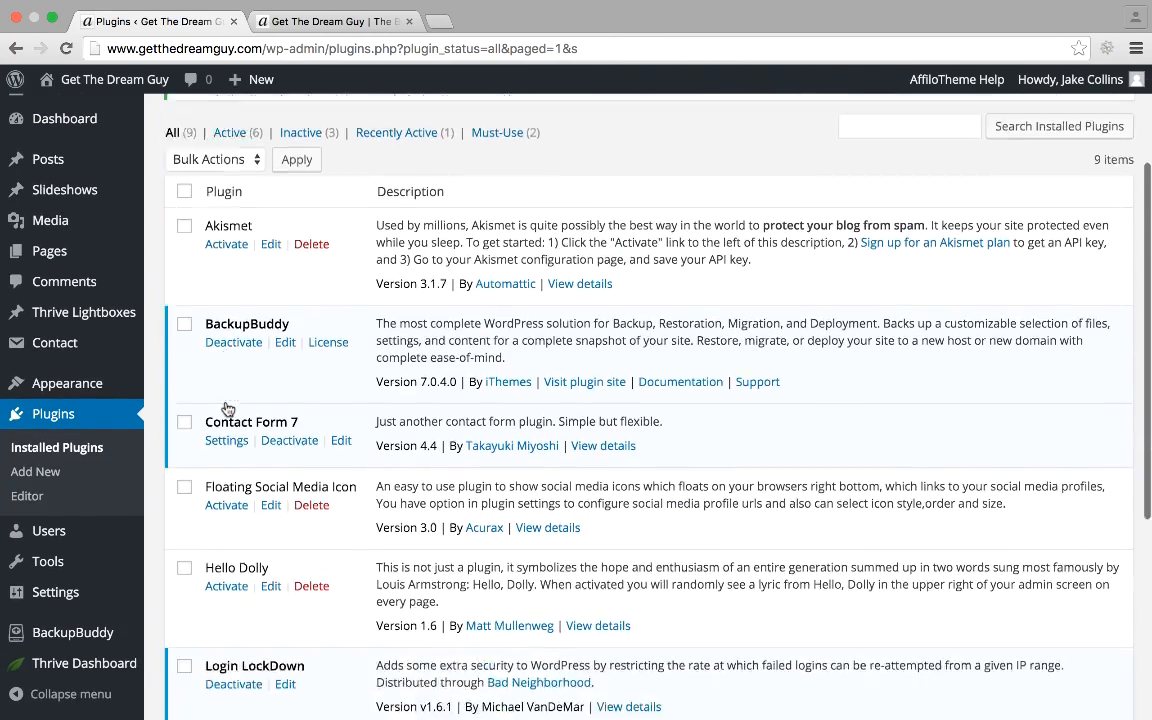
scroll(227, 408, down, 2)
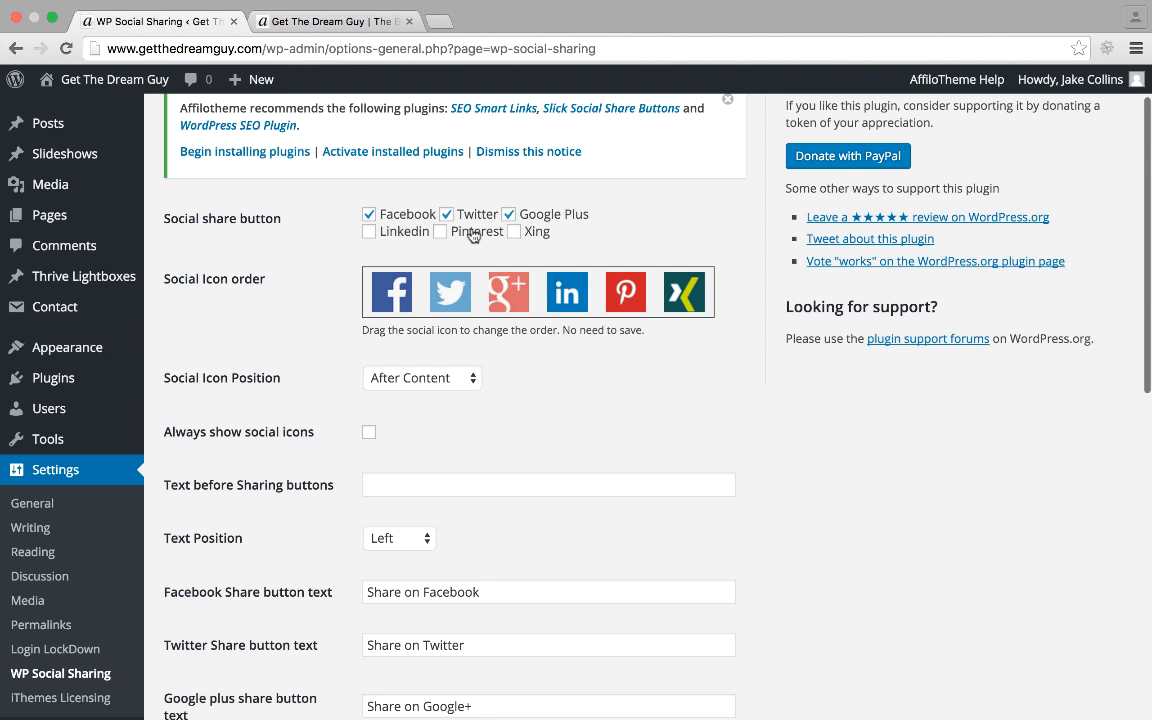
Keep the social icons after the content and set the text before the sharing buttons to "Hey There! Enjoyed This Post? Feel Free To Share It!".
click(438, 377)
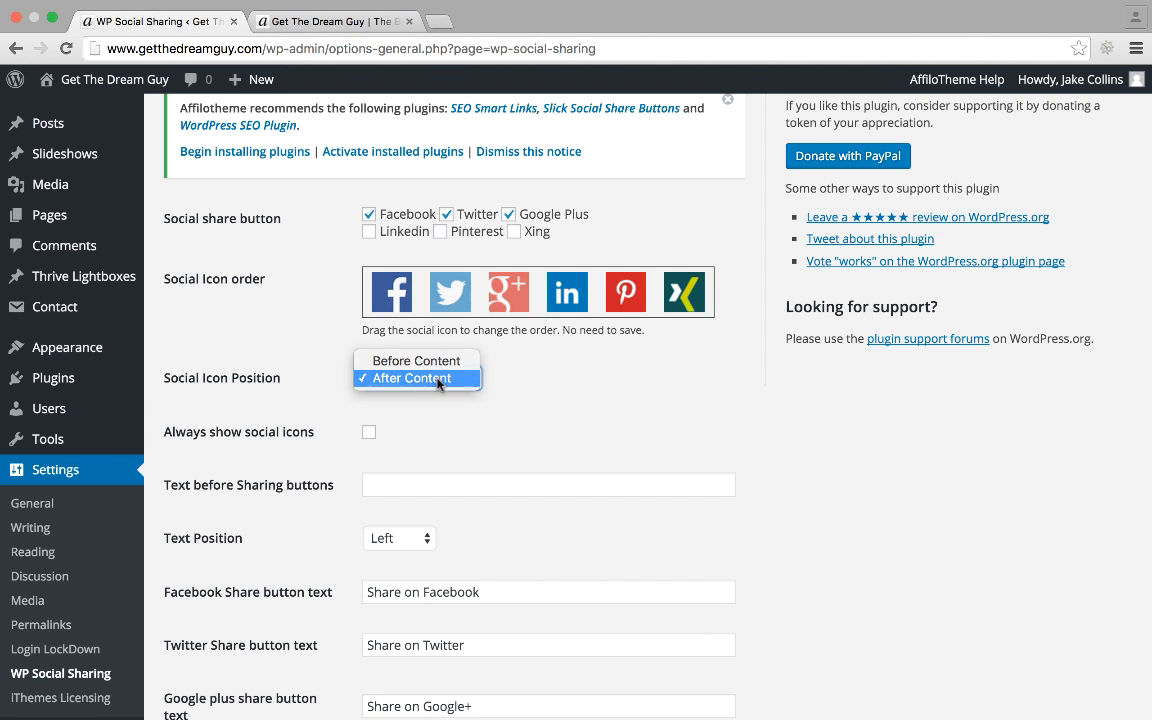
click(400, 377)
scroll(430, 451, down, 1)
click(430, 429)
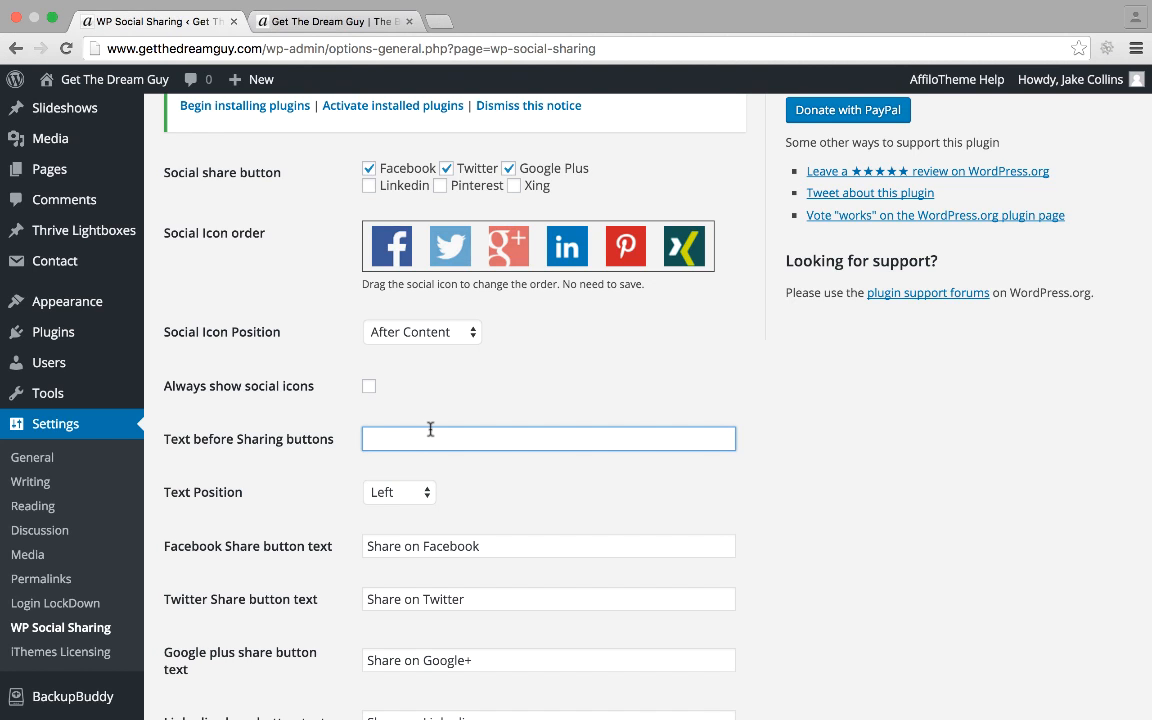
text(Hey )
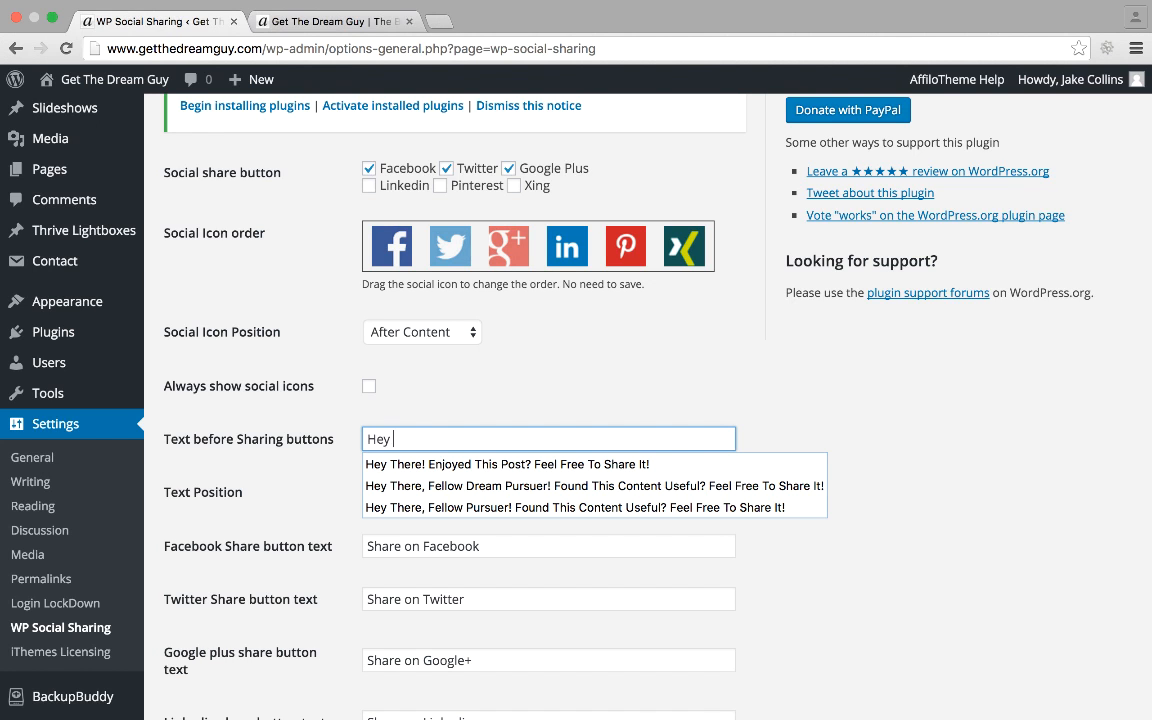
text(the)
key(Down)
key(Return)
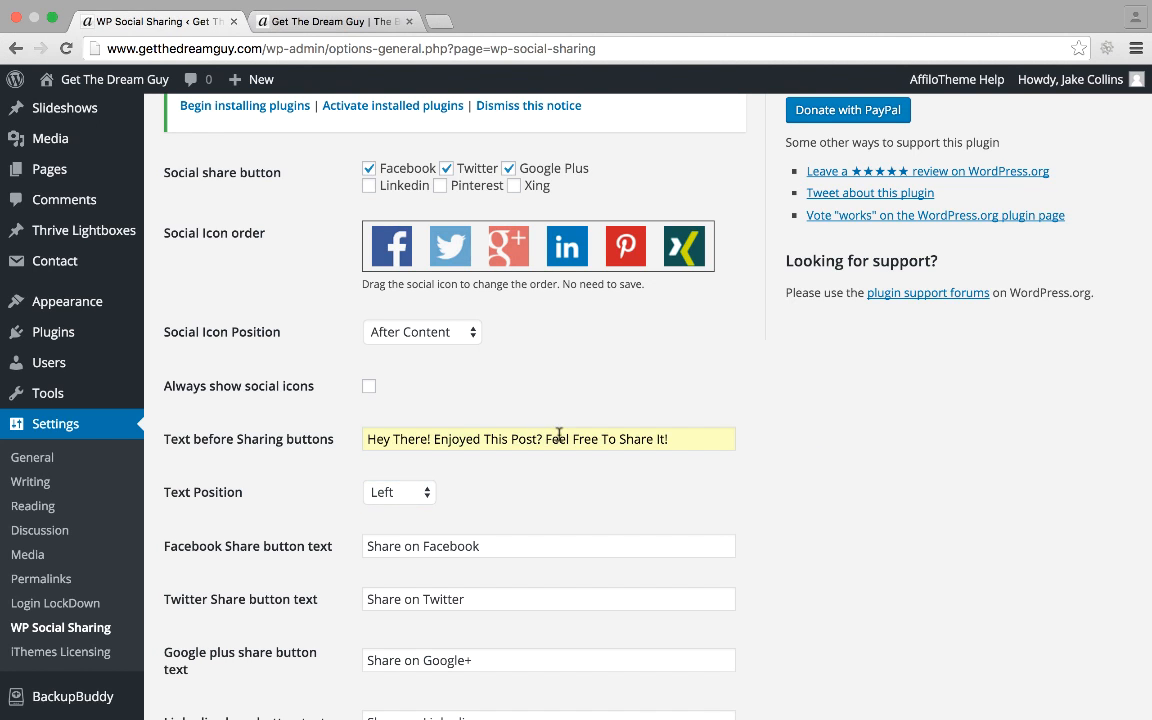
Set the sharing text position to Top and save the WP Social Sharing settings.
scroll(522, 499, down, 2)
click(400, 455)
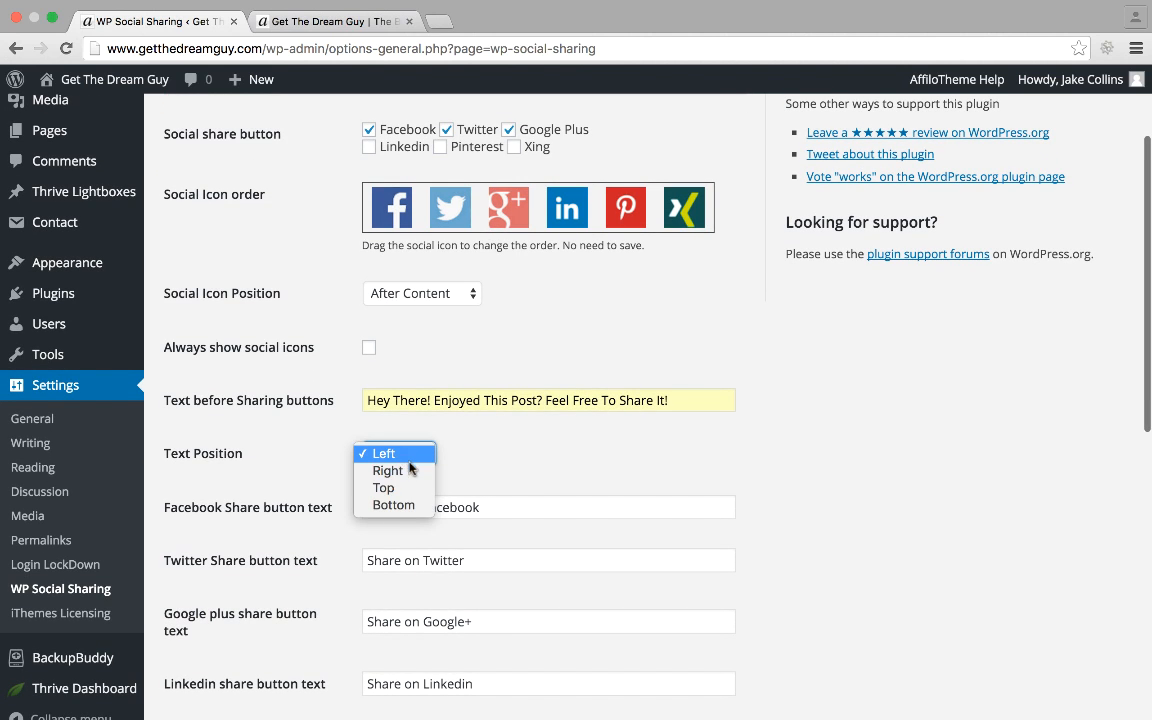
click(385, 488)
scroll(512, 468, down, 5)
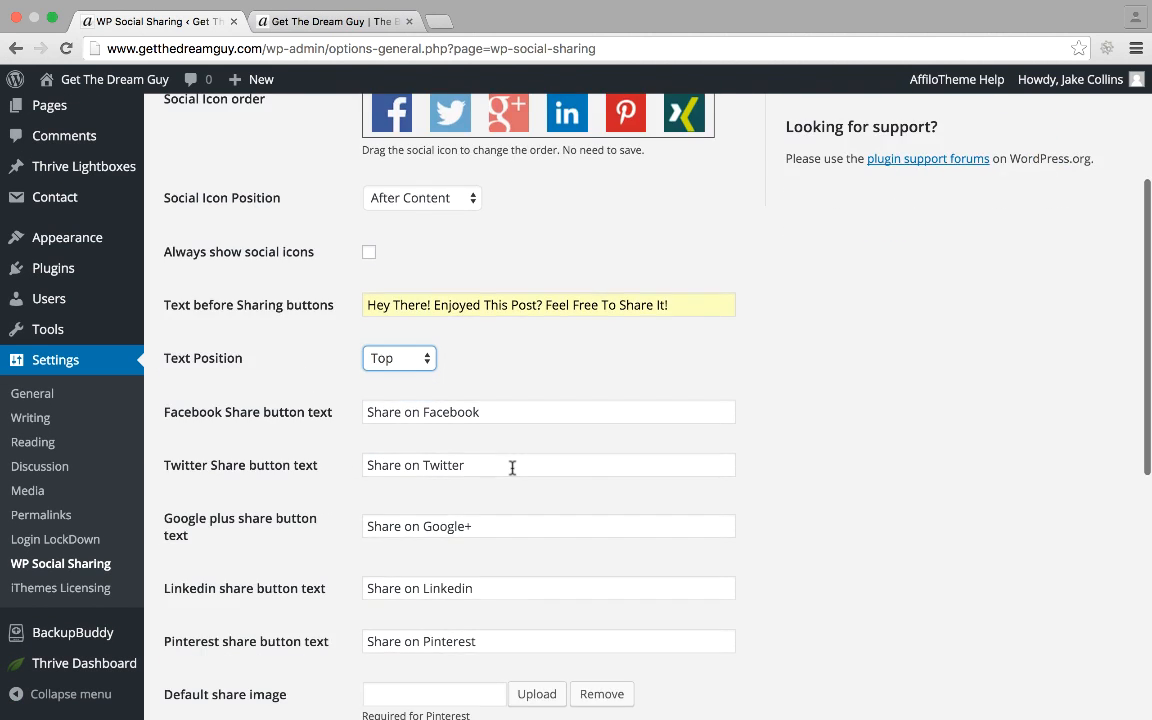
scroll(512, 468, down, 20)
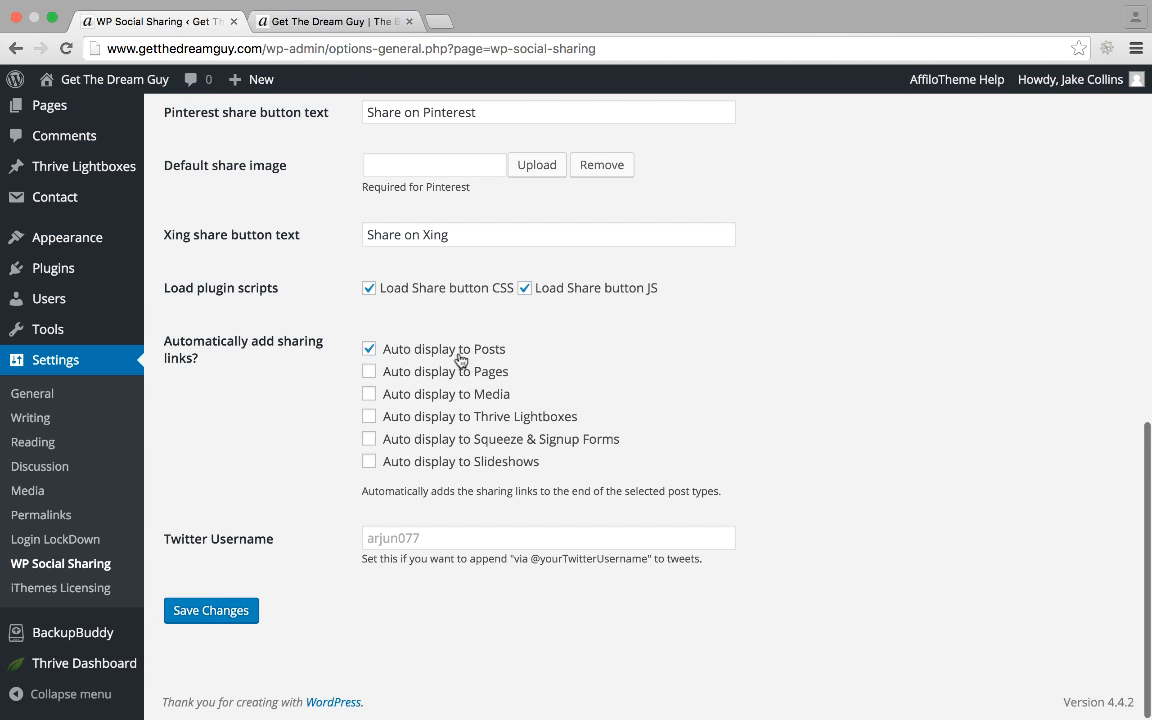
click(210, 611)
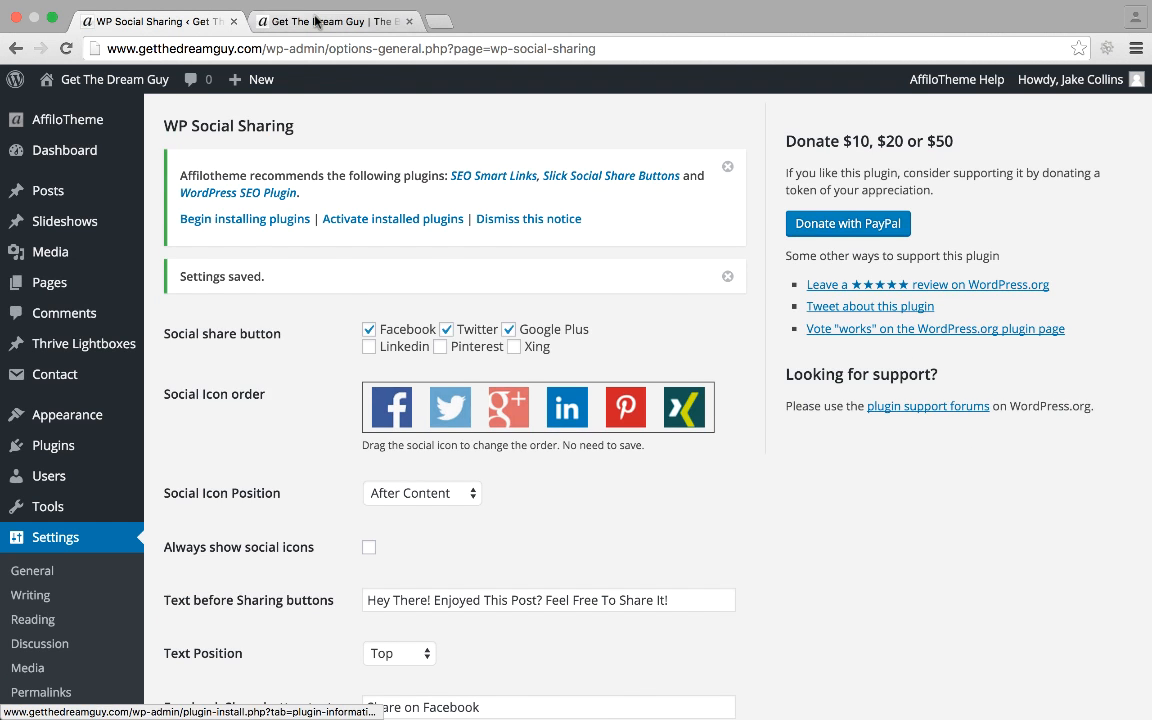
Open the post "How To Get A Mans Attention Without Breaking A Sweat" on the live site and check the sharing buttons below its content.
click(319, 21)
click(283, 303)
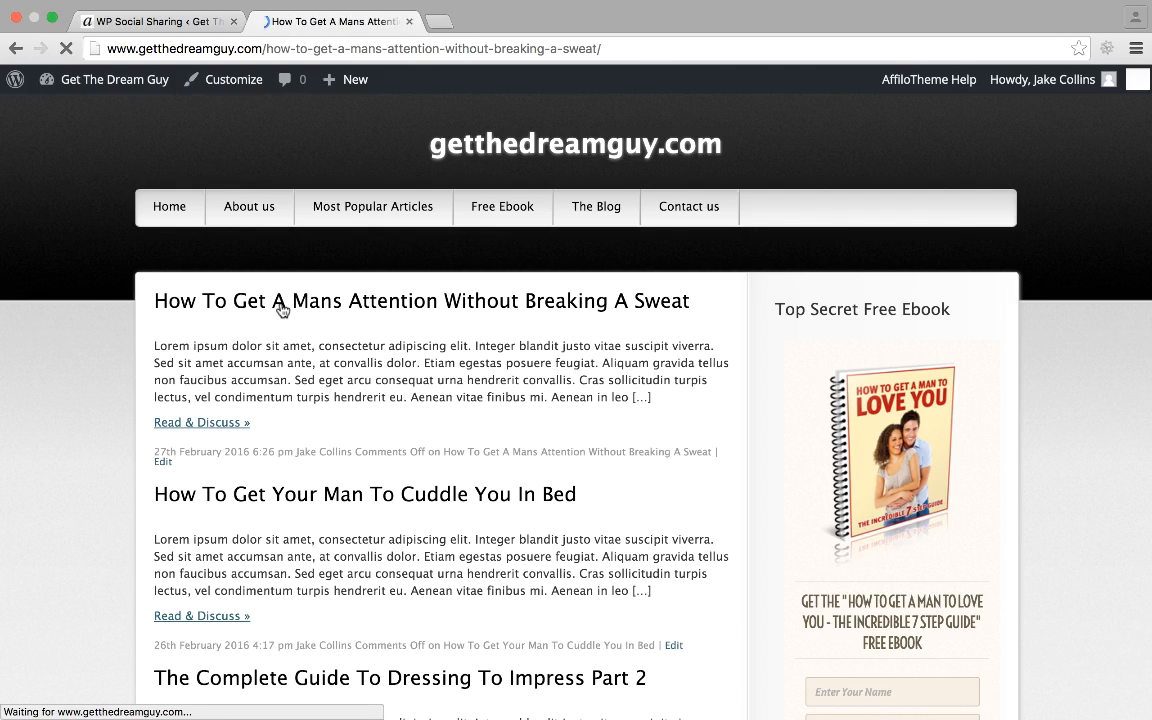
scroll(285, 310, down, 15)
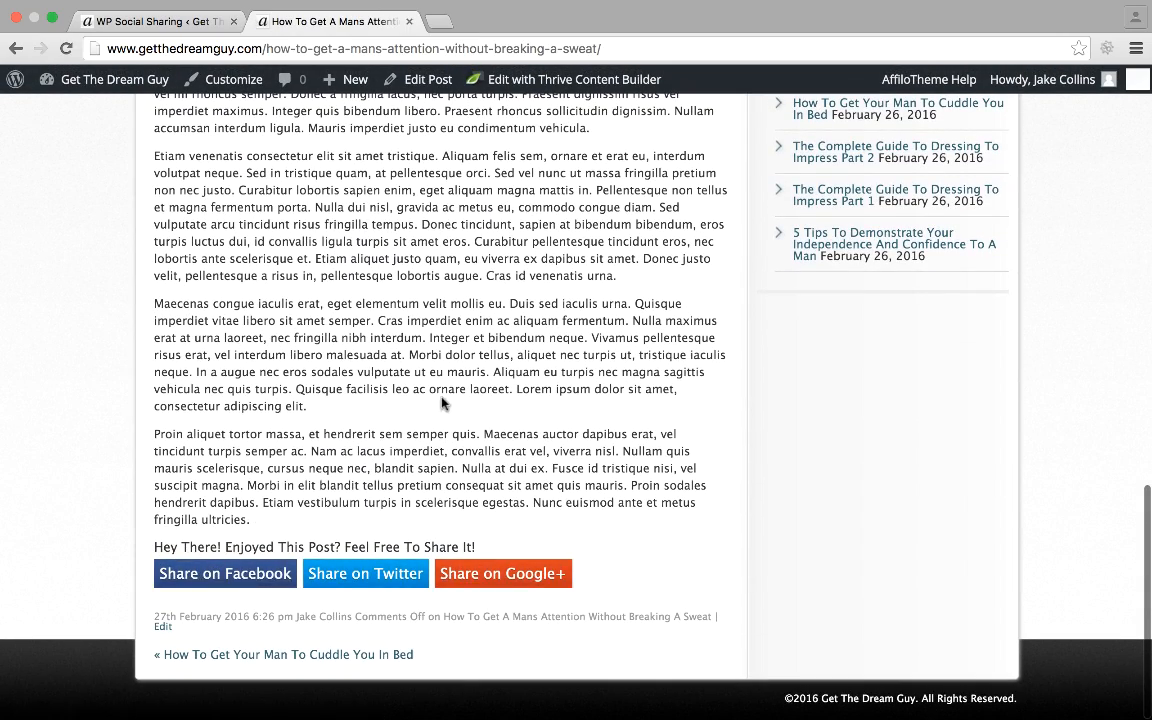
Examine the sharing buttons at the end of the post and the button text fields in the WP Social Sharing settings.
scroll(442, 402, up, 5)
scroll(442, 402, down, 5)
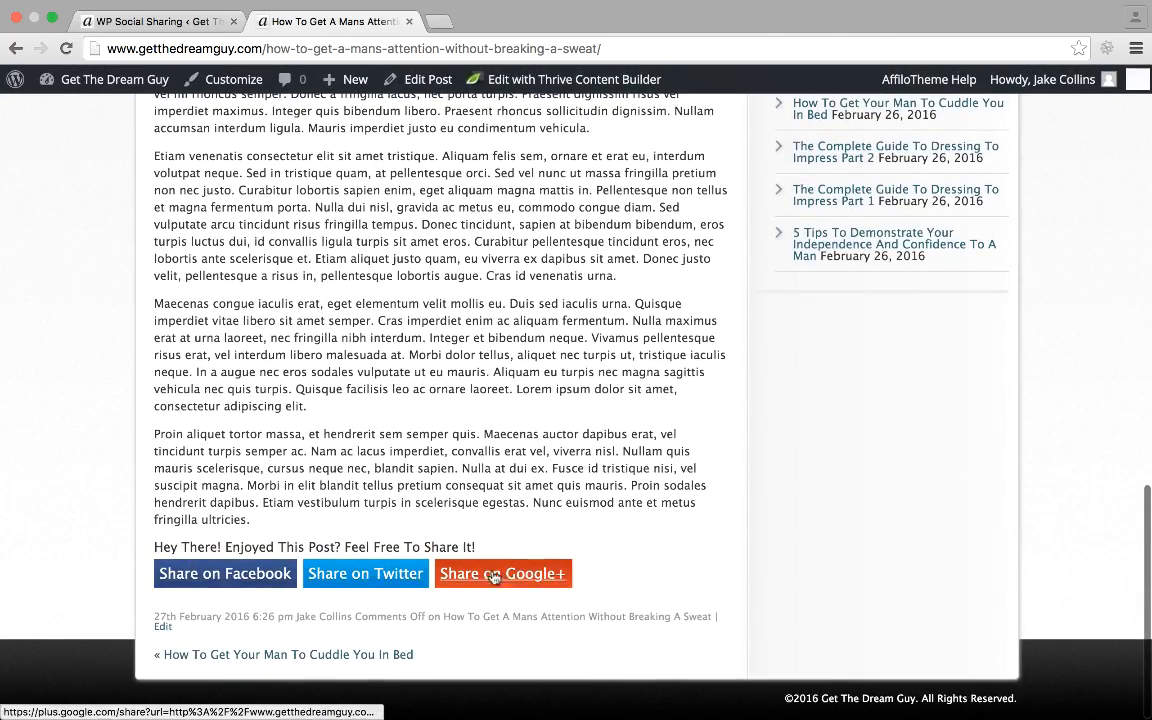
scroll(505, 568, up, 15)
scroll(510, 560, down, 15)
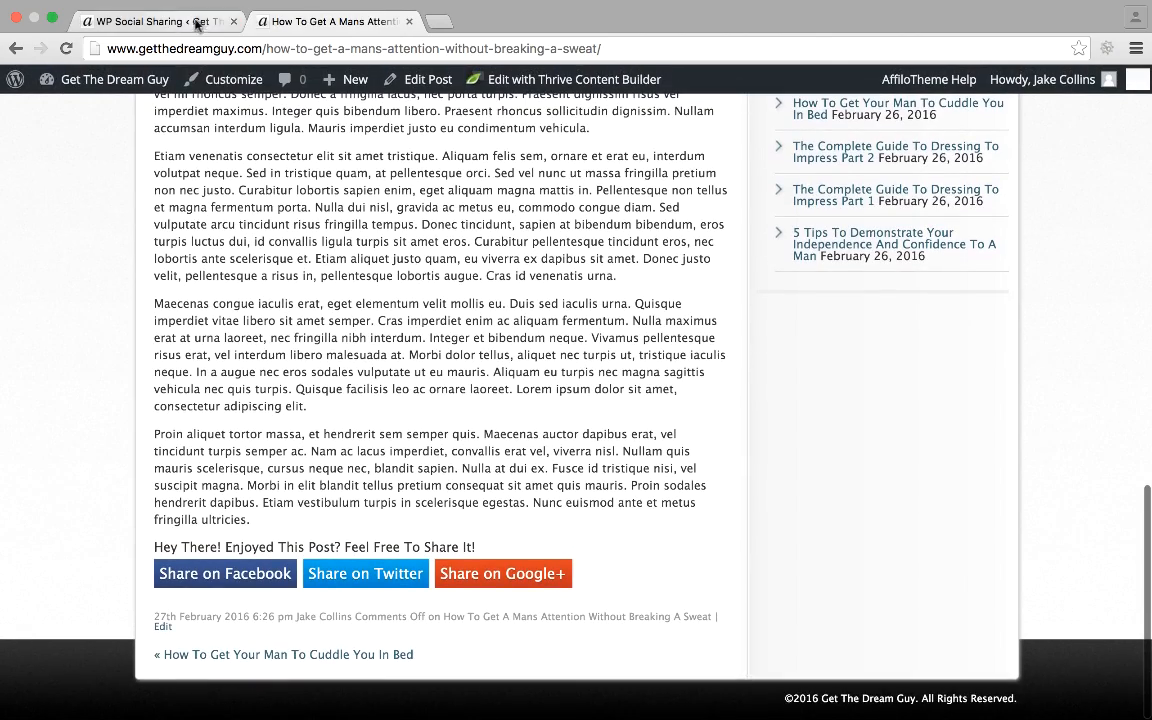
click(150, 14)
scroll(496, 527, down, 4)
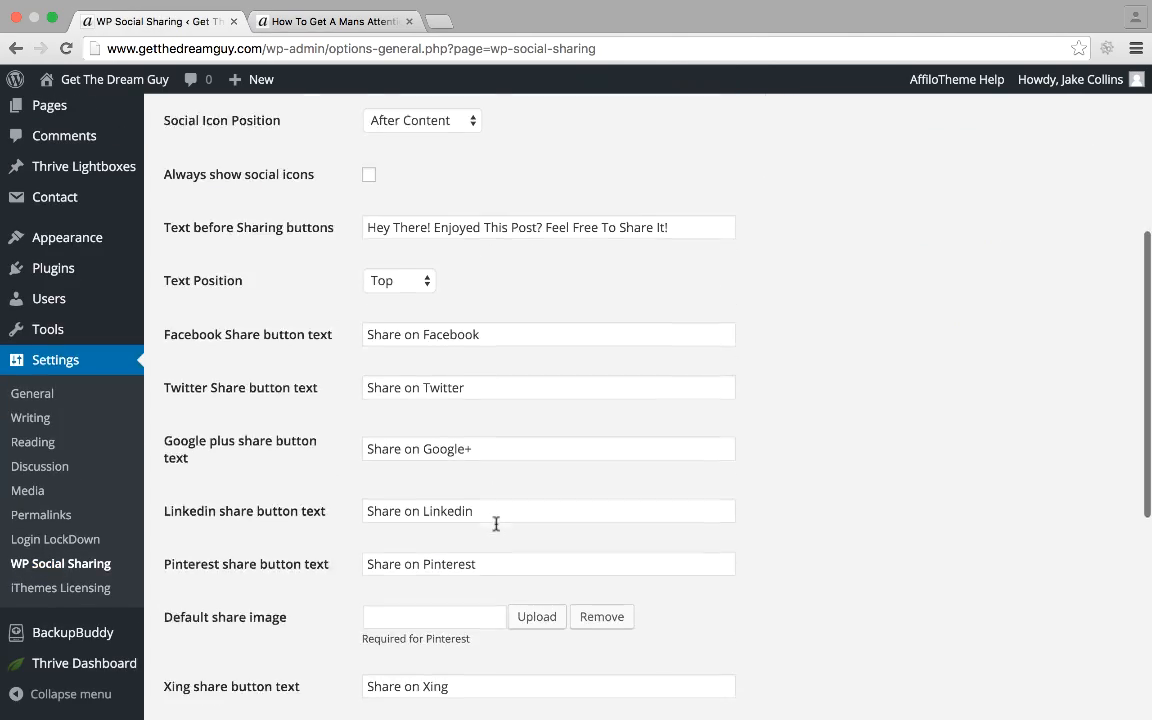
scroll(496, 226, up, 4)
scroll(494, 226, down, 8)
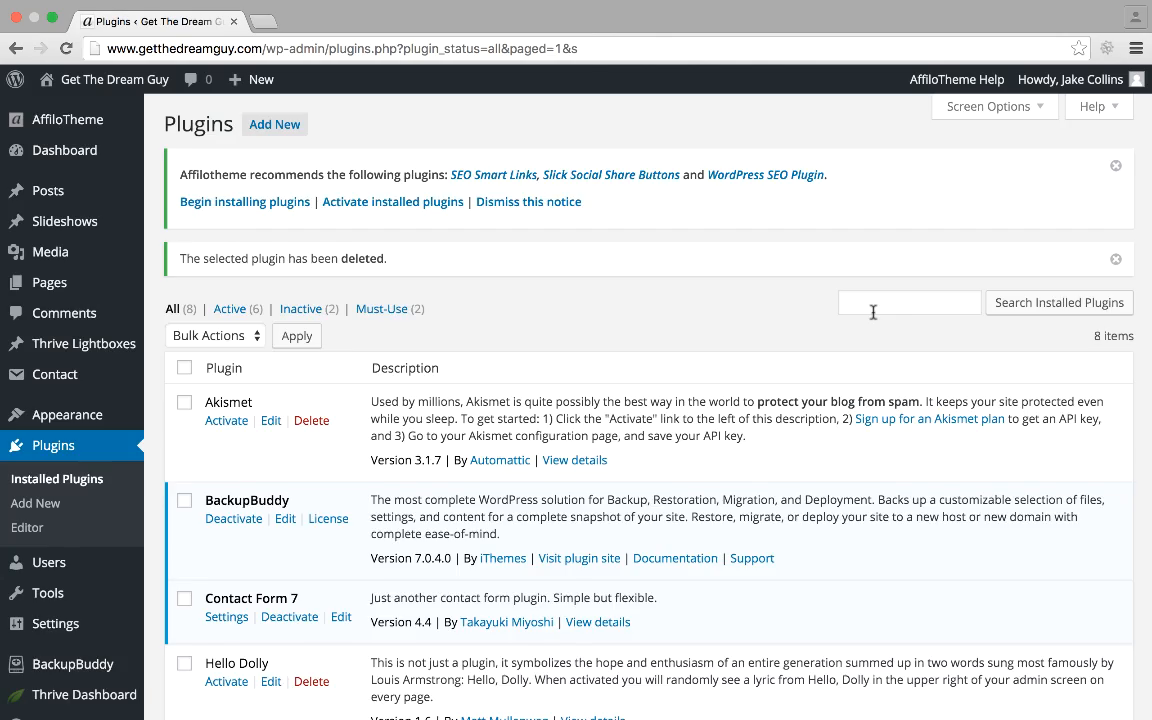
Search the plugin directory for floating social media plugins, then install and activate Floating Social Media Icon.
scroll(873, 312, down, 5)
scroll(873, 312, up, 5)
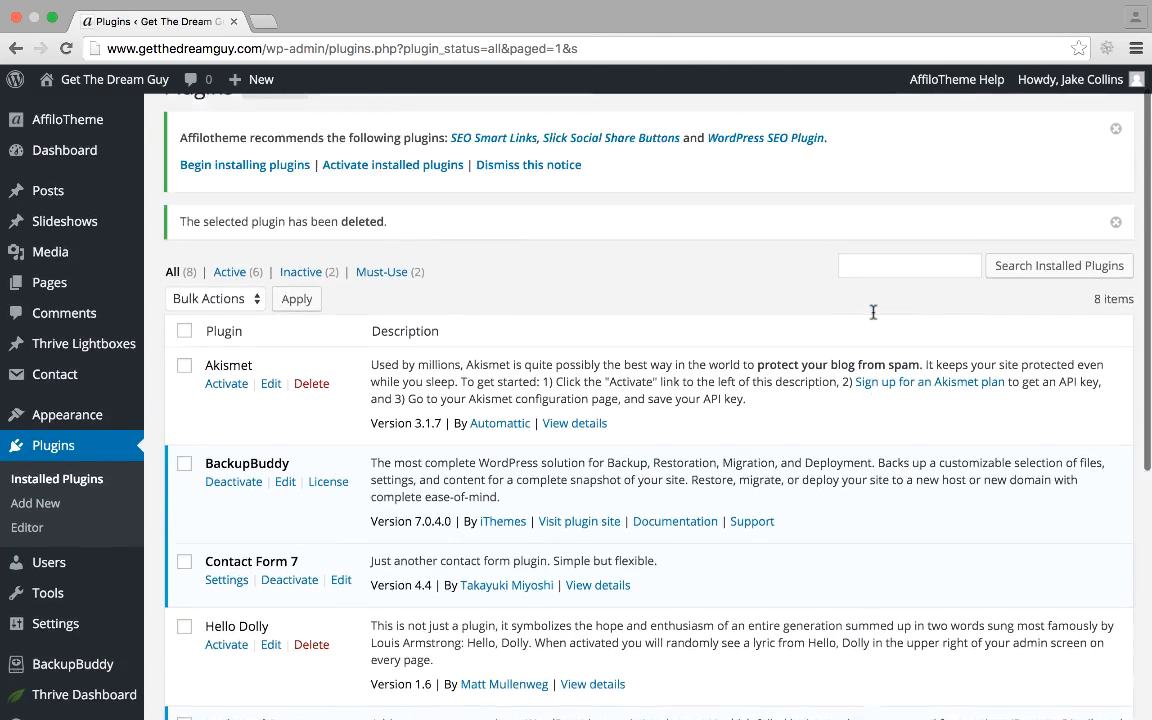
scroll(873, 312, down, 2)
scroll(873, 312, up, 2)
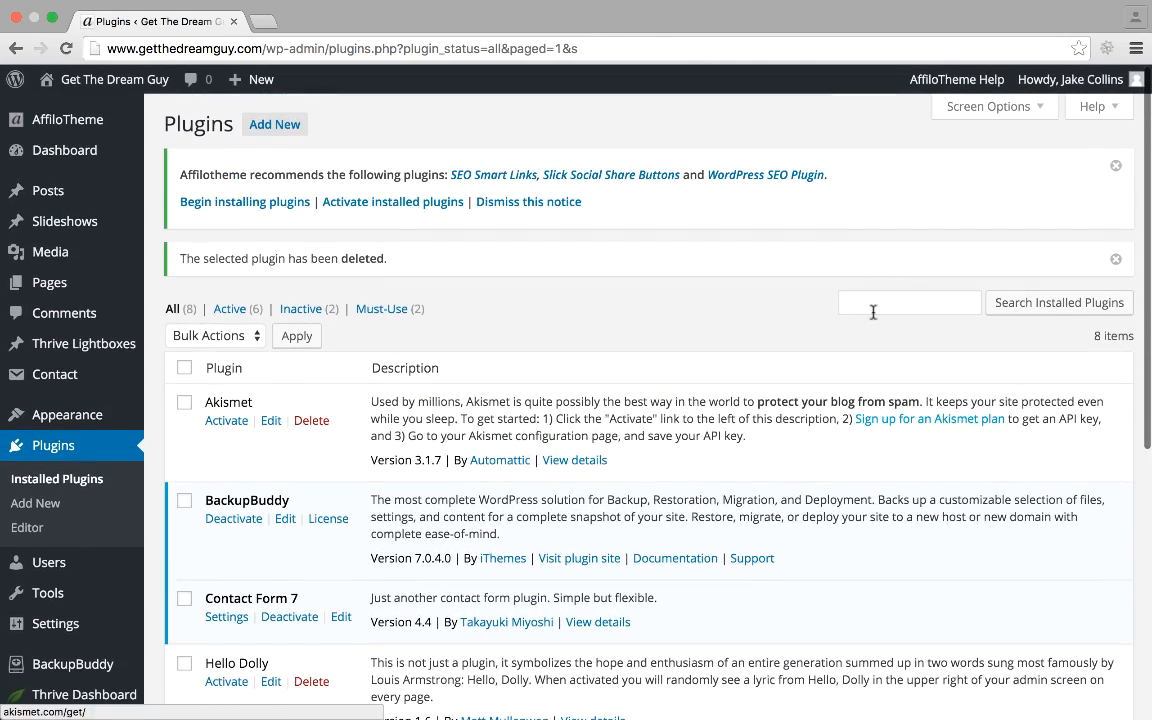
click(268, 125)
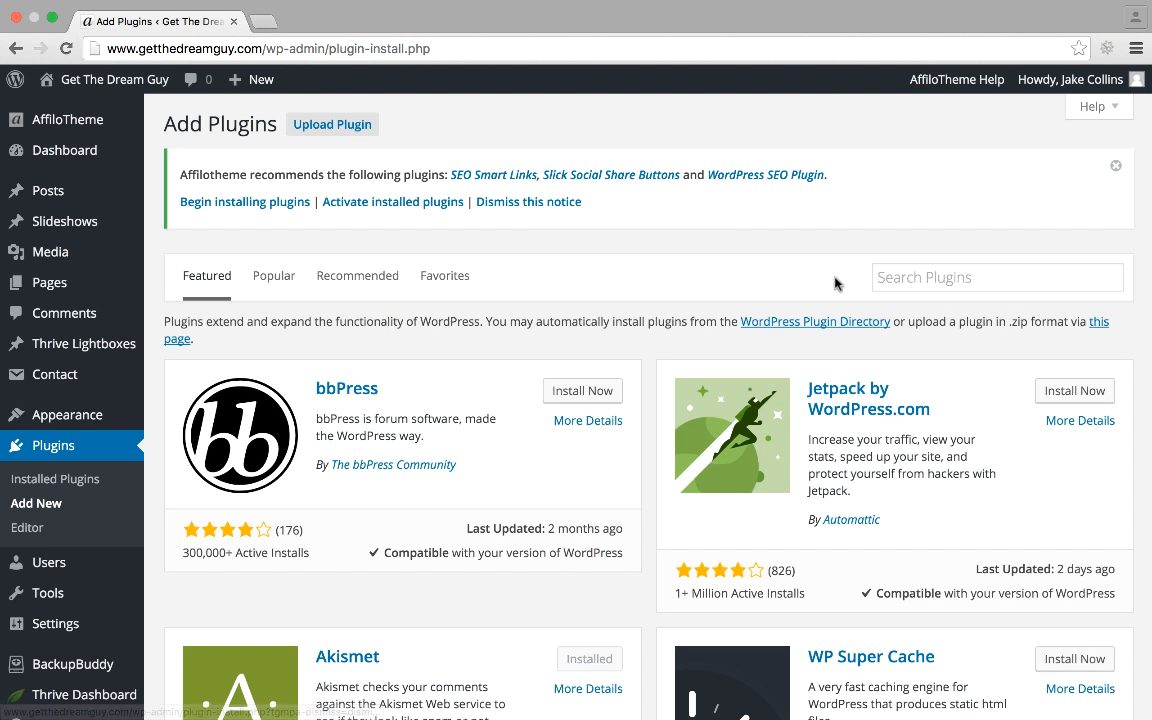
click(890, 279)
text(flos)
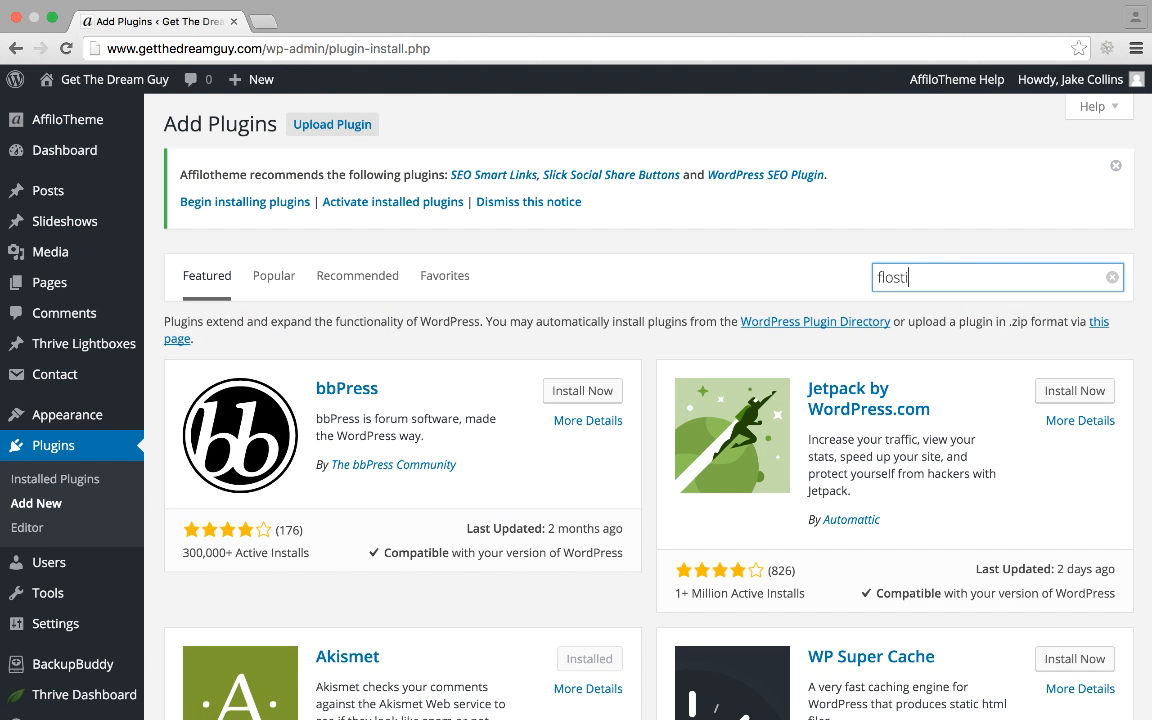
key(BackSpace)
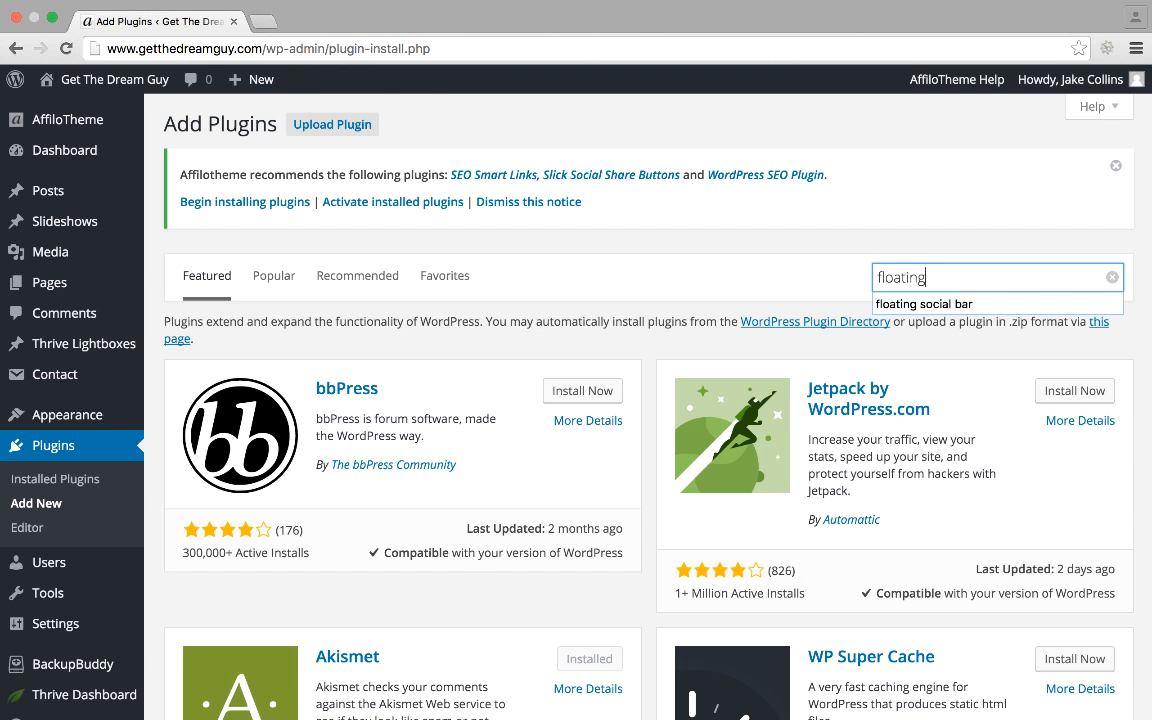
text(ating social me)
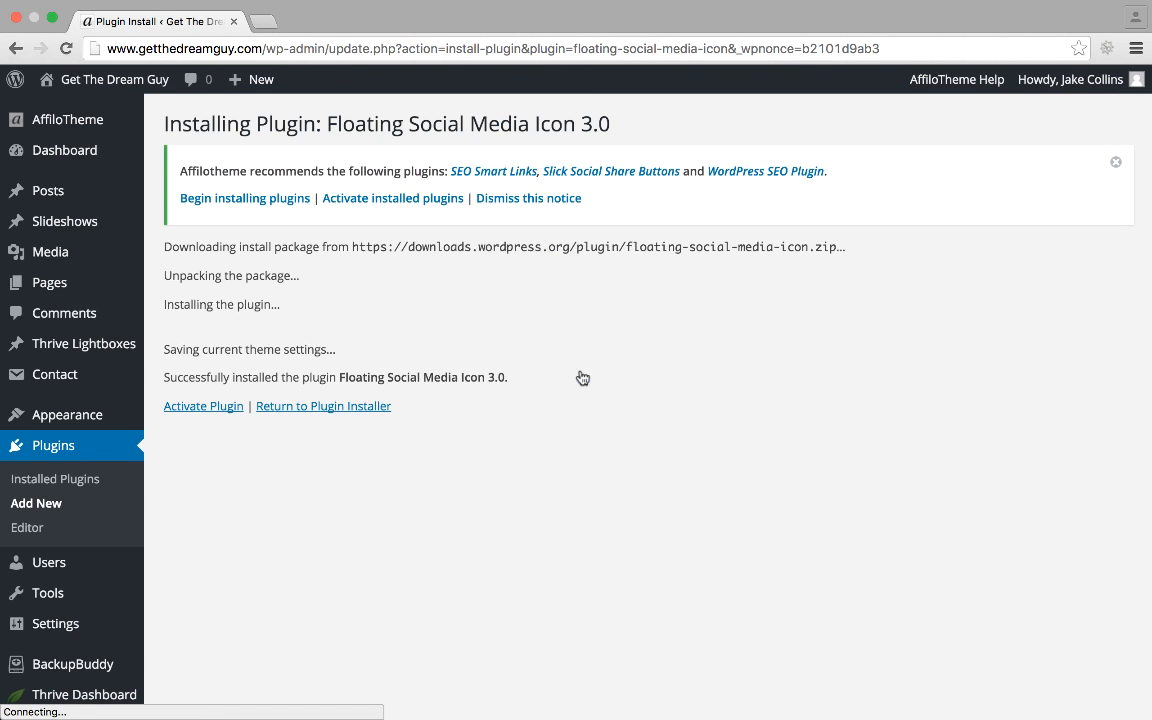
click(205, 409)
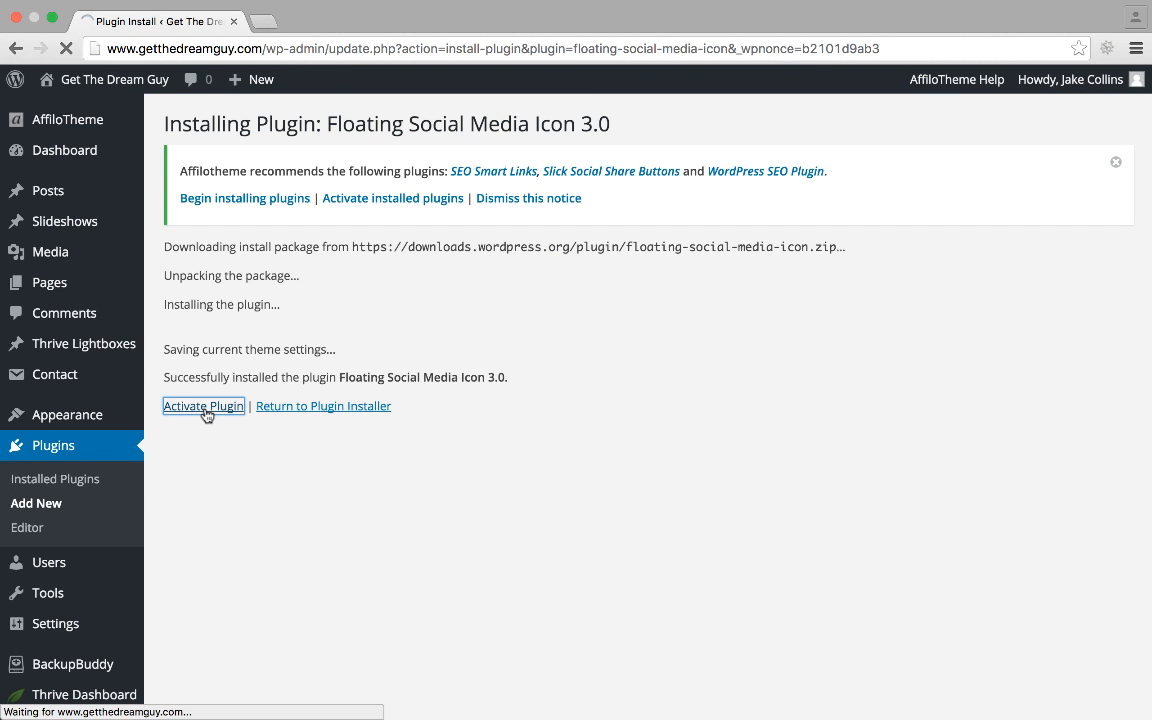
Open the settings page of the Floating Social Media Icon plugin.
scroll(205, 411, down, 5)
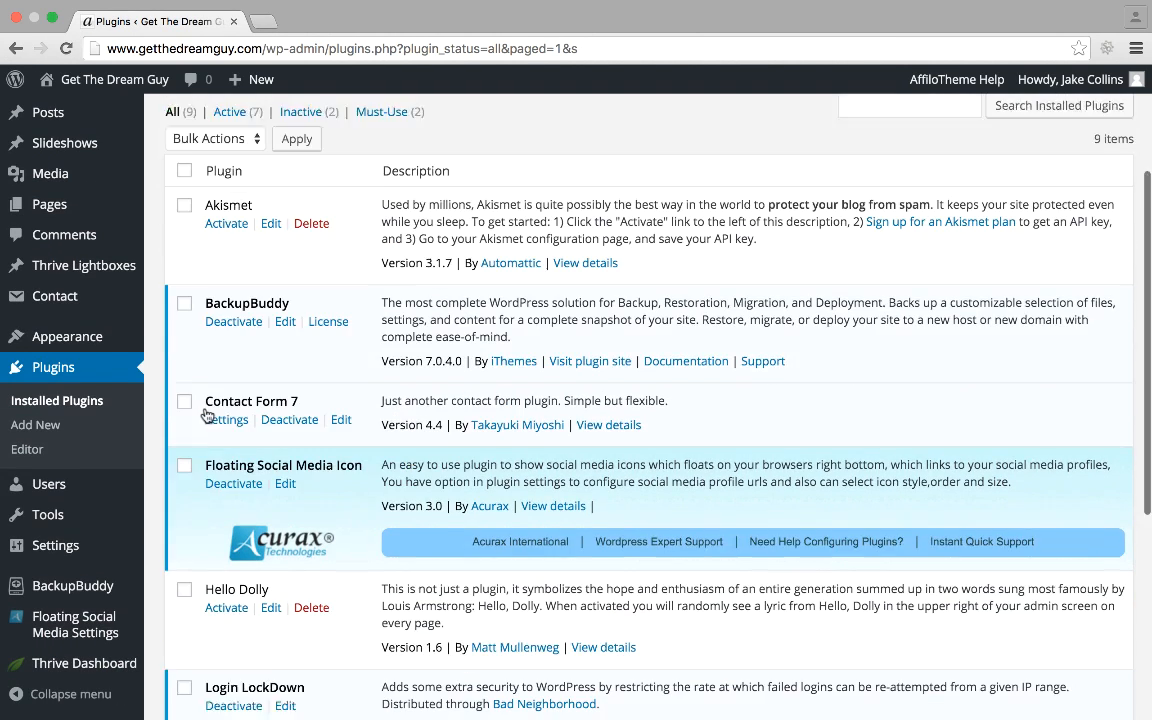
scroll(157, 477, down, 2)
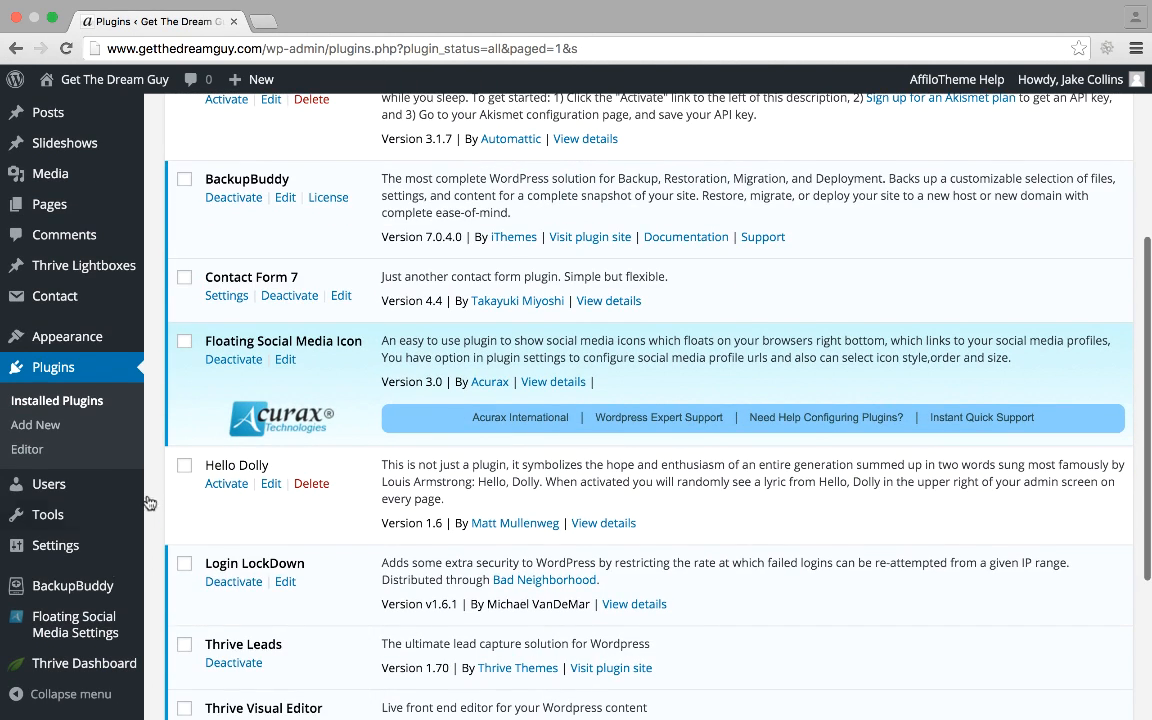
mouse_move(67, 618)
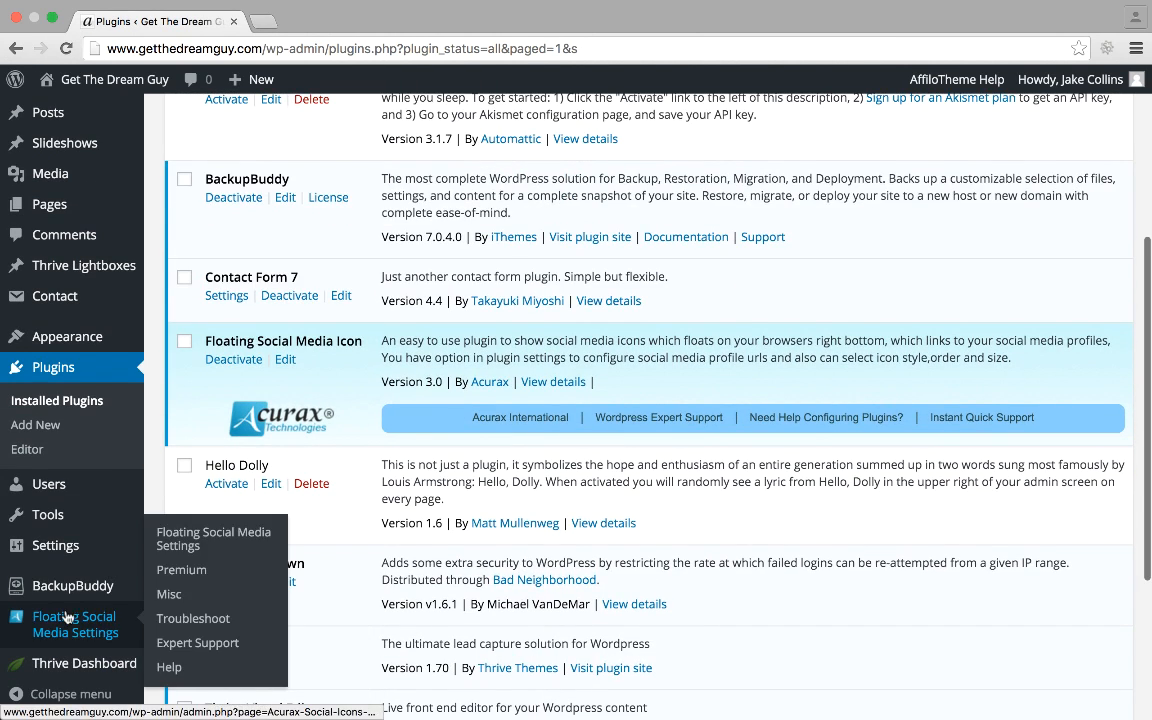
click(246, 535)
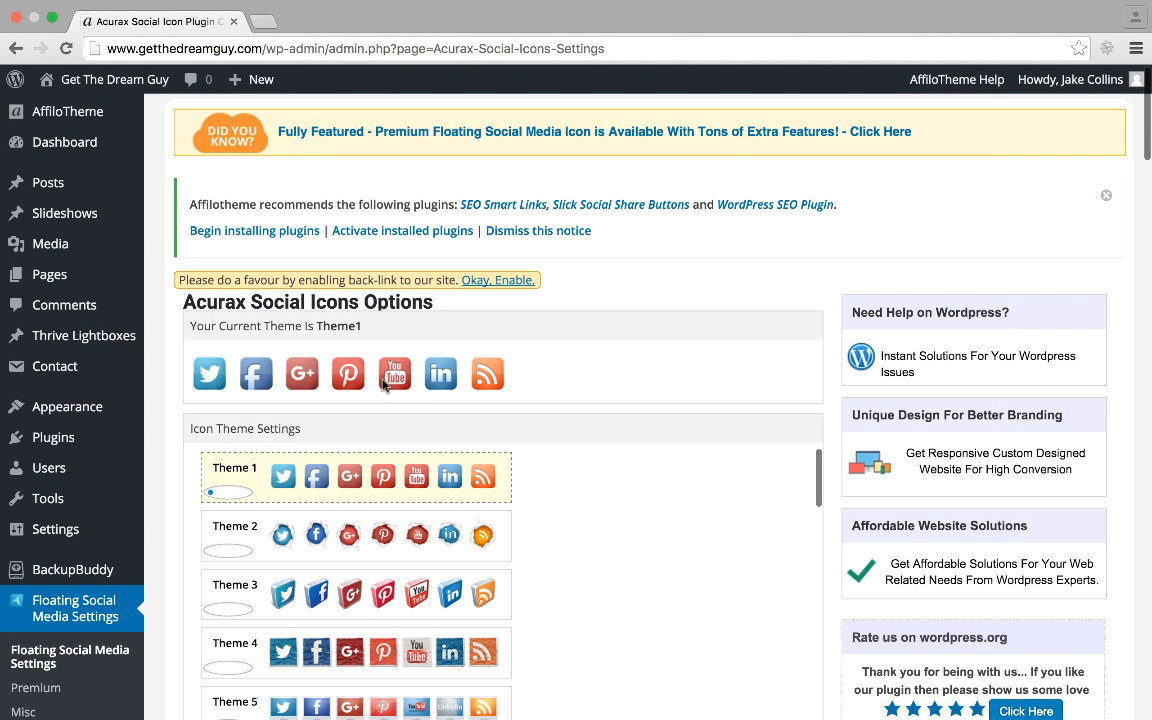
Look through the available icon themes and keep the icon size at 48px X 48px.
scroll(620, 484, down, 10)
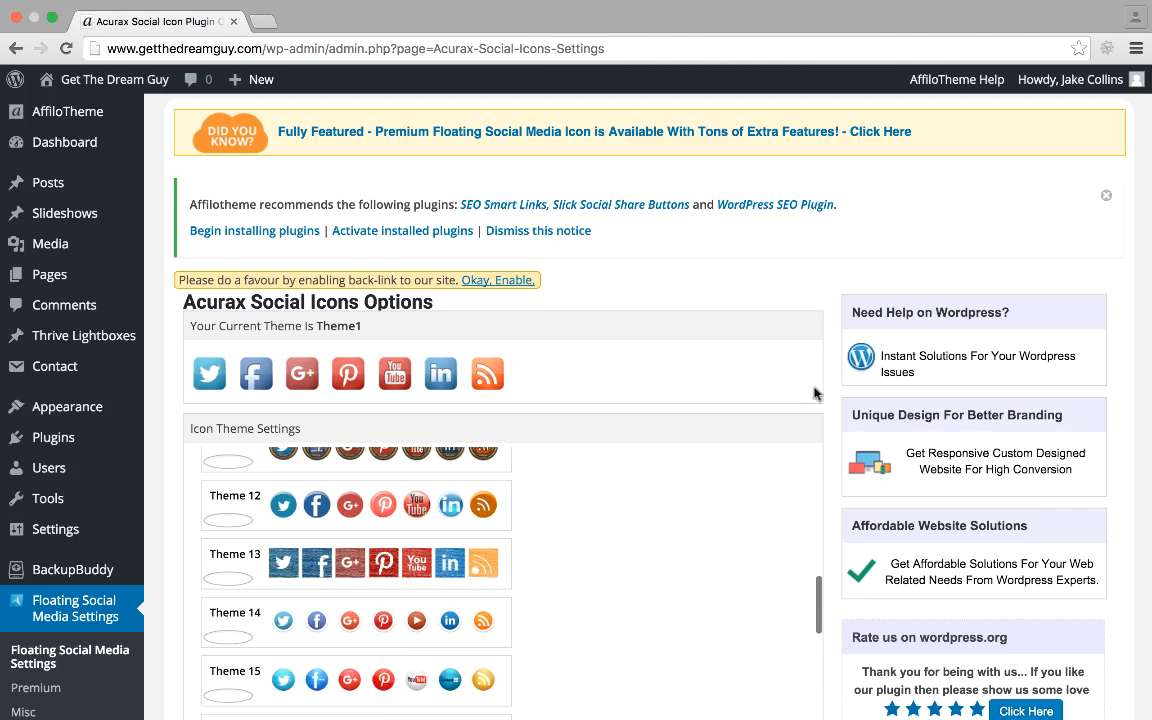
scroll(887, 501, down, 20)
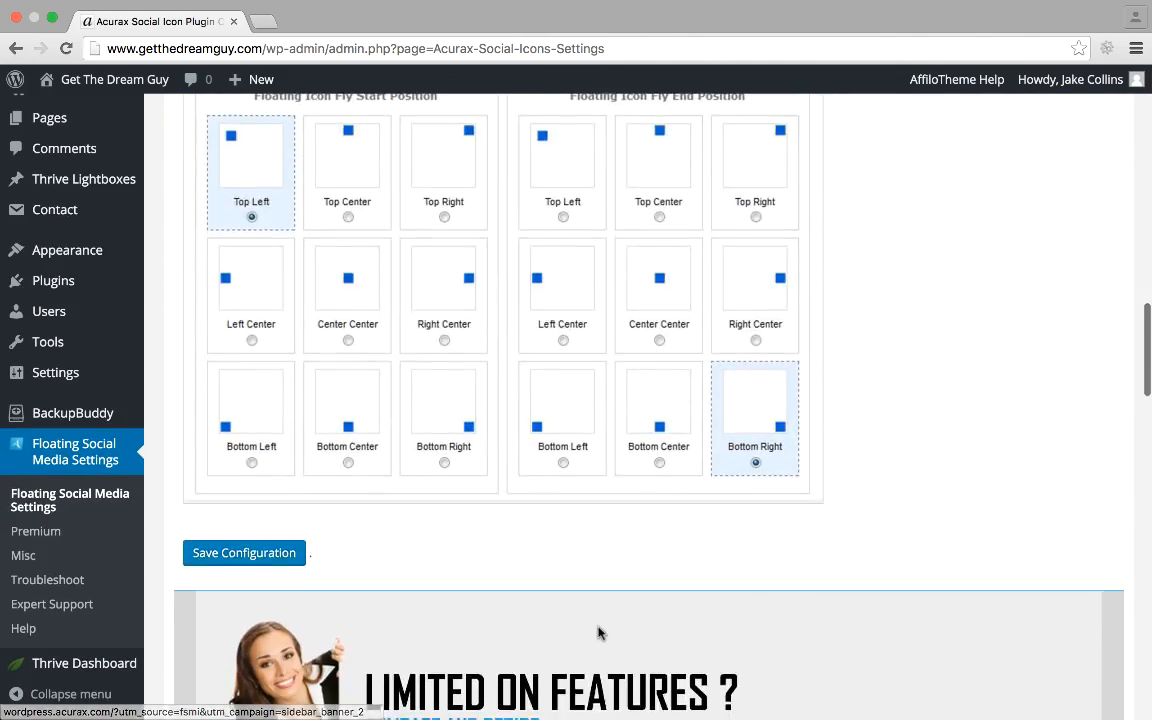
scroll(838, 468, up, 20)
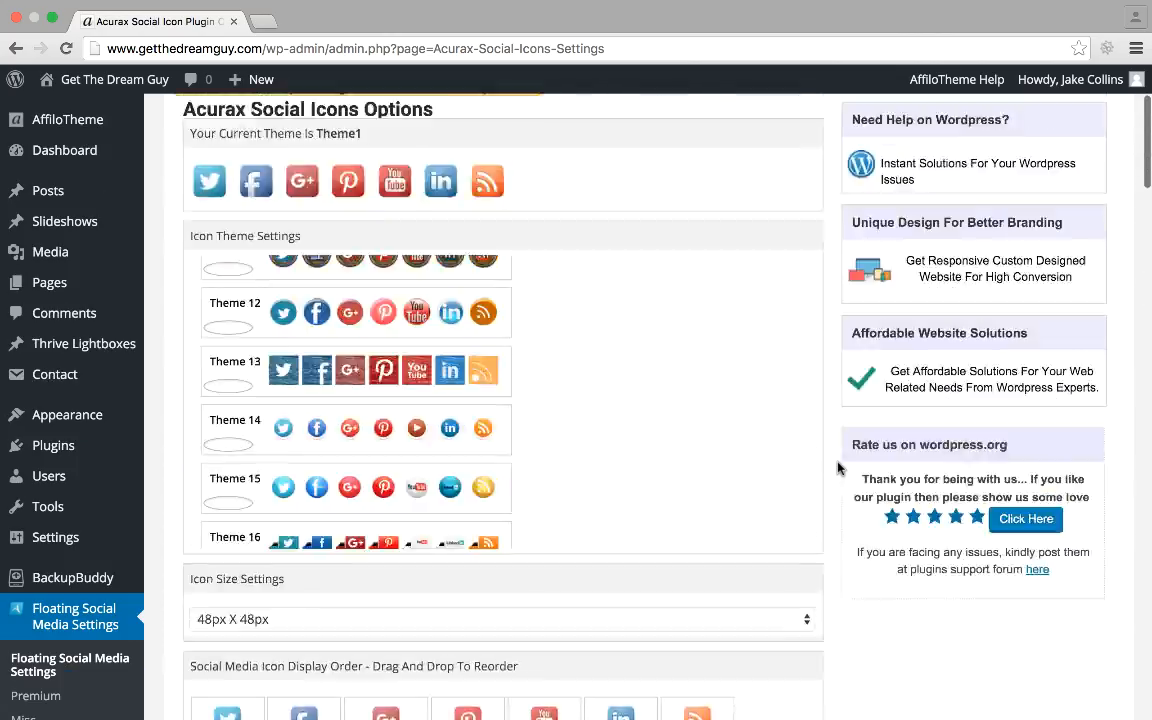
scroll(594, 447, up, 12)
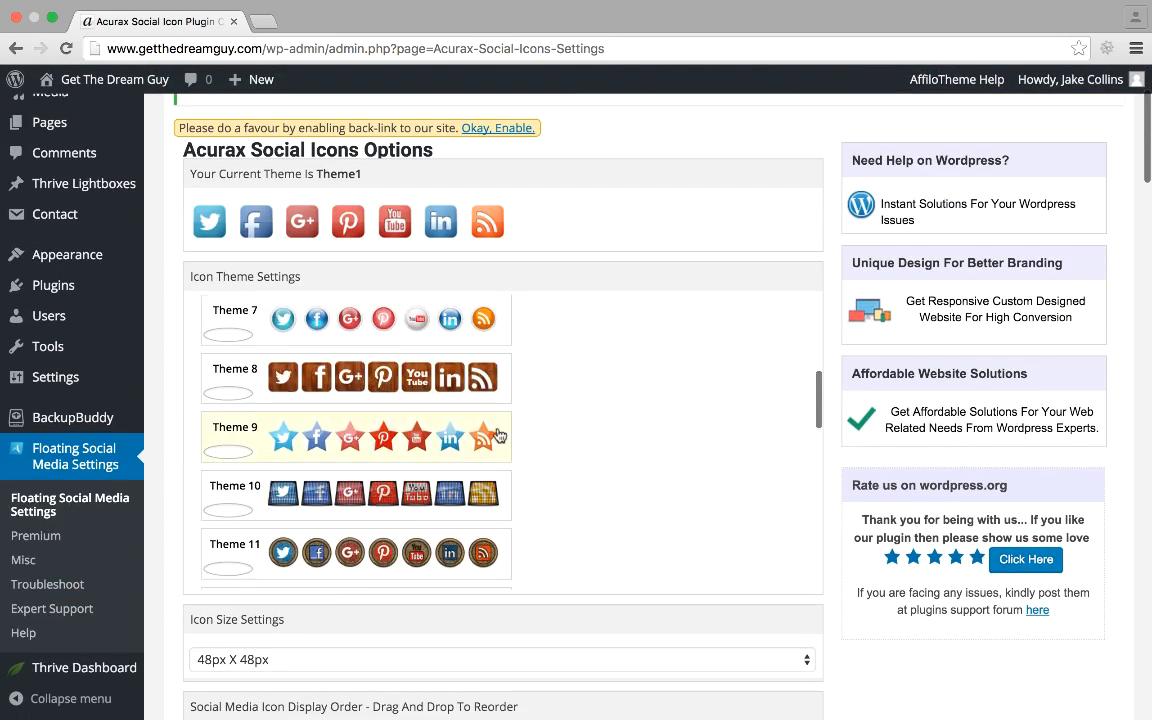
scroll(545, 404, down, 10)
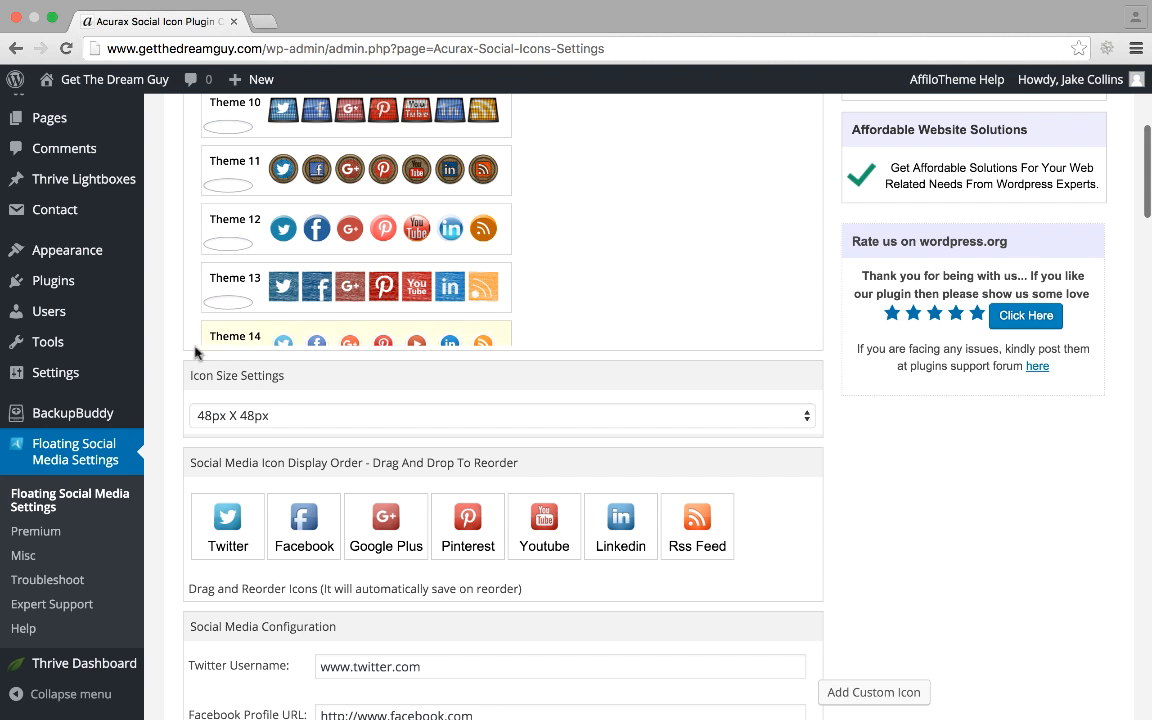
click(282, 415)
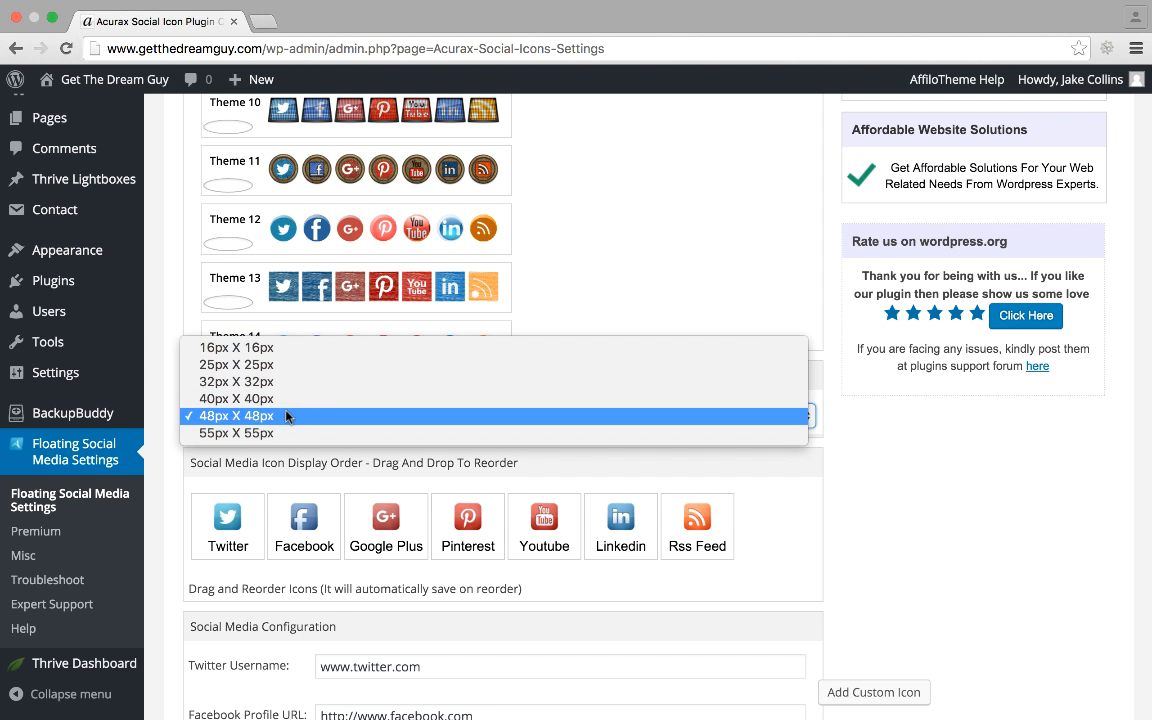
click(290, 418)
Review the social profile URLs and keep the social media integration on "Manual Only (Using Shortcode or PHP Code - Will not float)".
scroll(388, 444, down, 5)
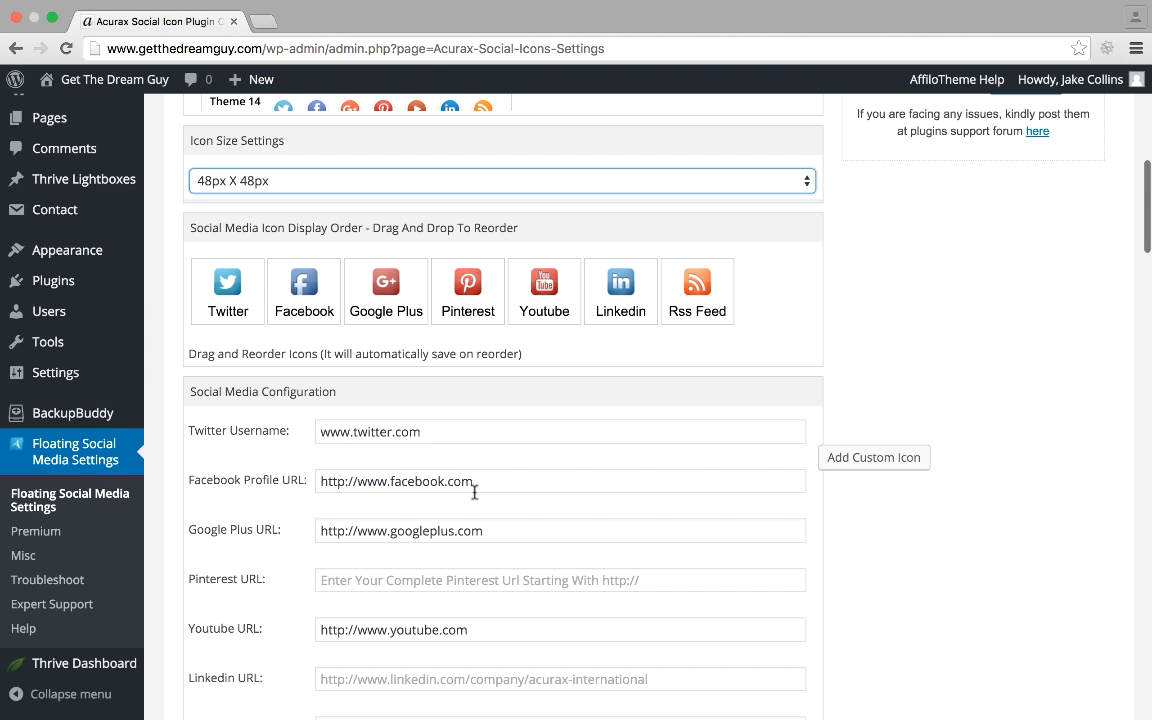
scroll(443, 610, down, 4)
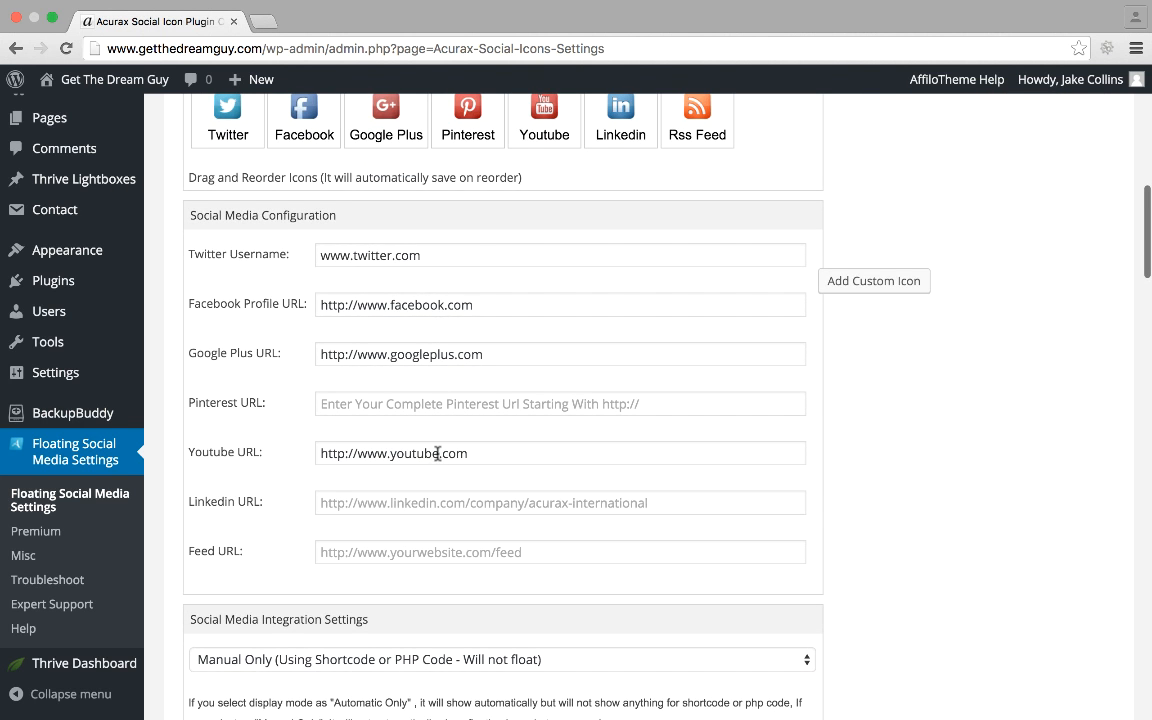
scroll(445, 455, down, 4)
scroll(437, 458, up, 1)
scroll(437, 458, down, 6)
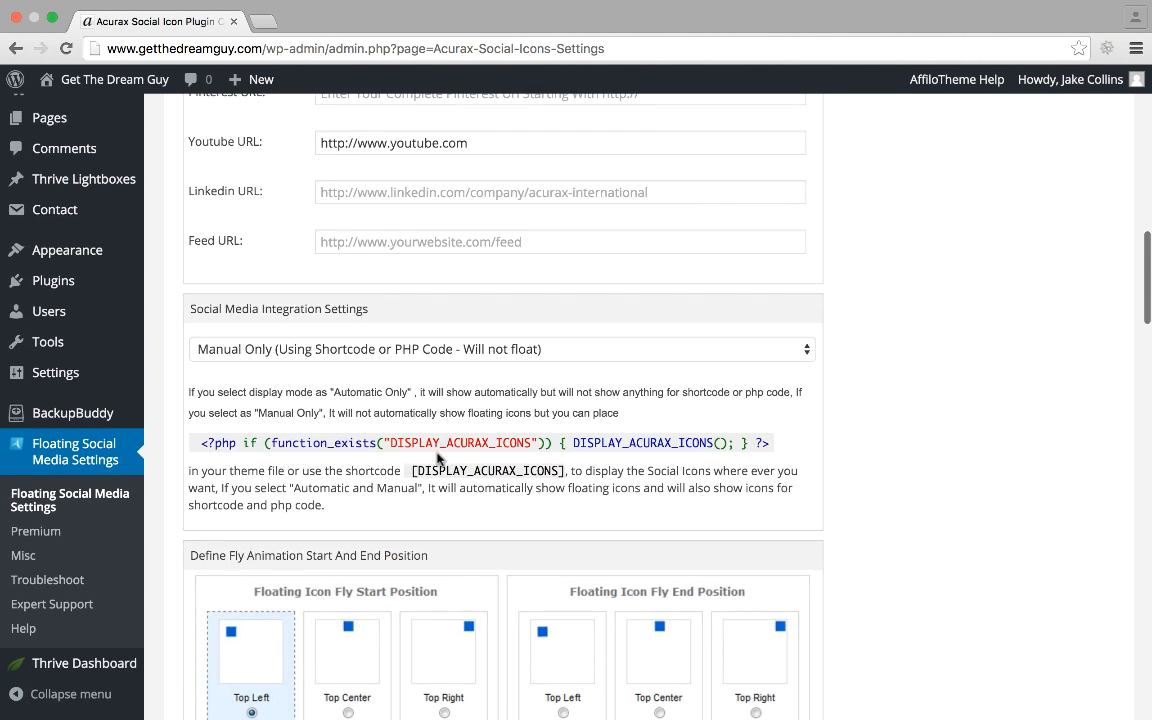
click(262, 360)
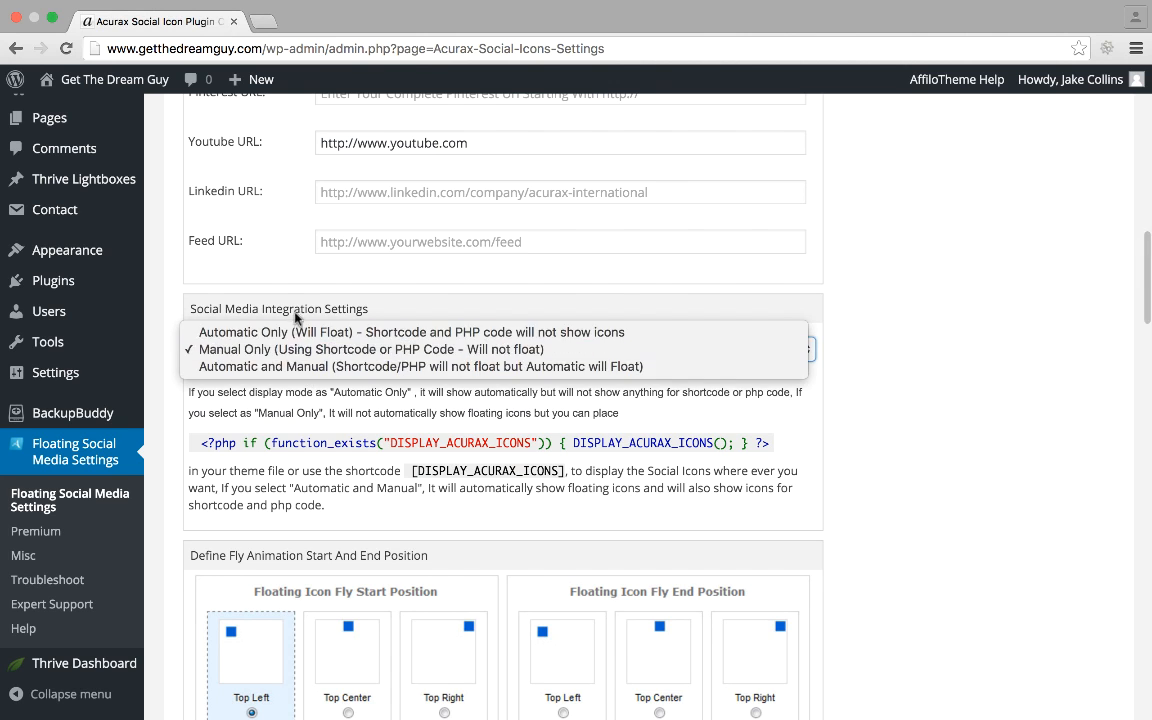
click(258, 358)
Select the [DISPLAY_ACURAX_ICONS] shortcode for copying and save the plugin configuration with the fly animation positions as they are.
scroll(380, 445, down, 1)
drag(411, 424, 481, 424)
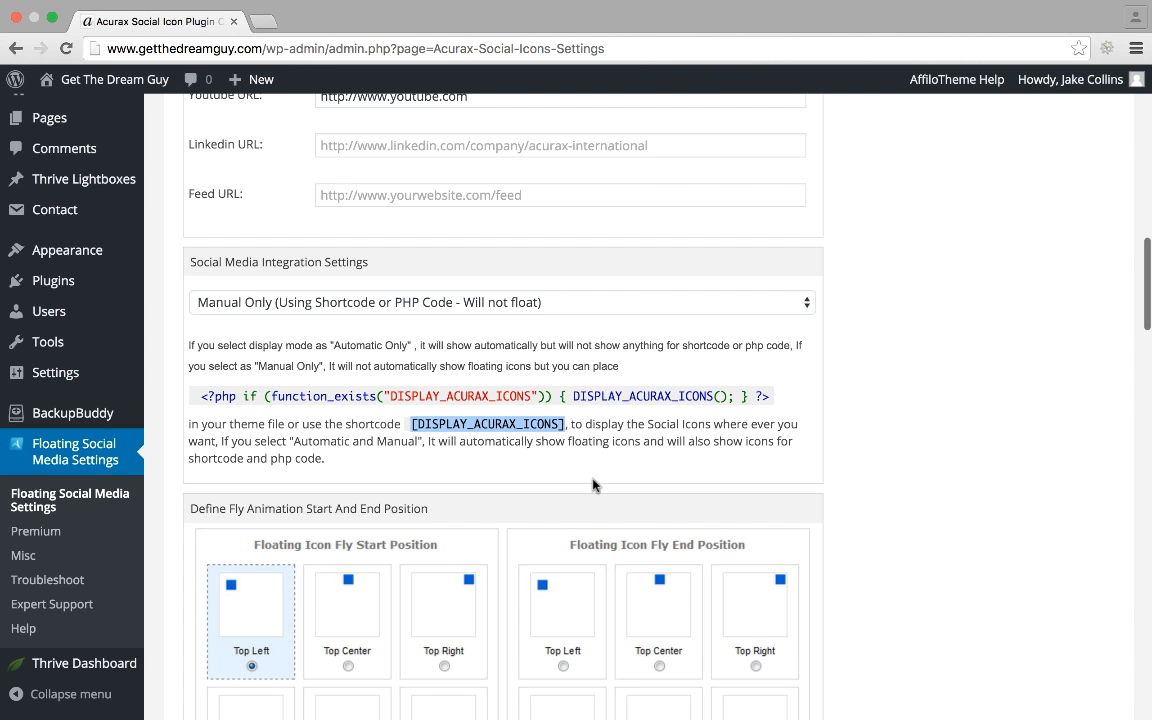
scroll(275, 360, down, 15)
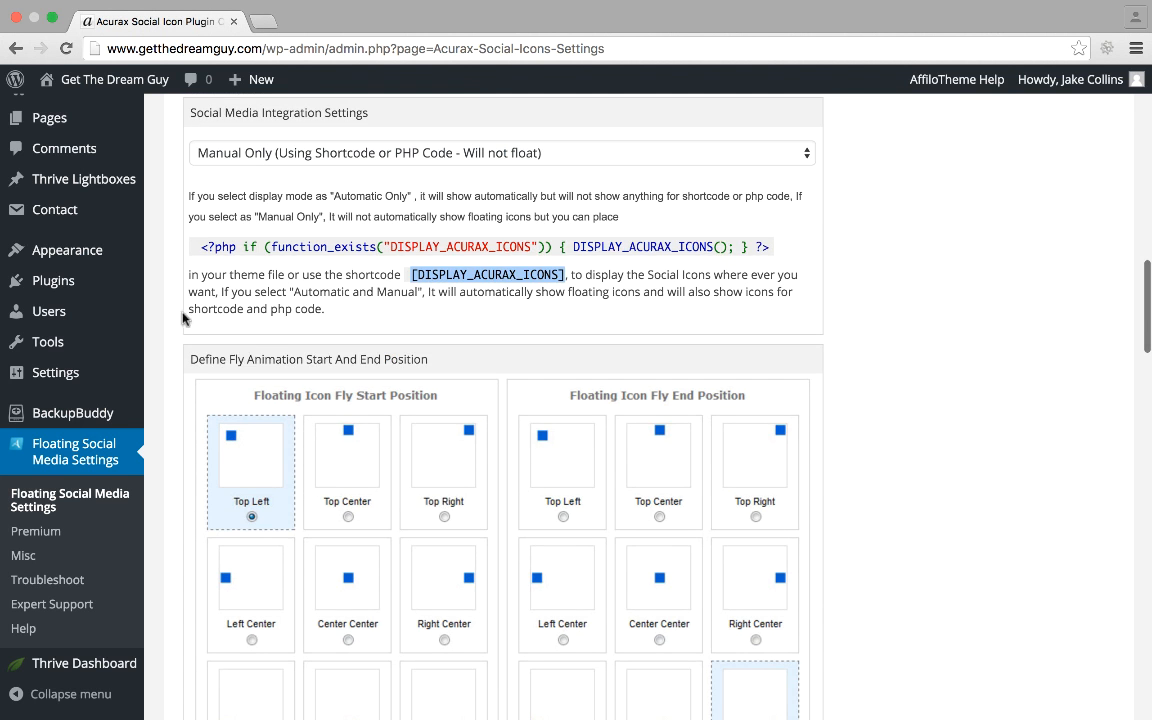
scroll(253, 554, up, 10)
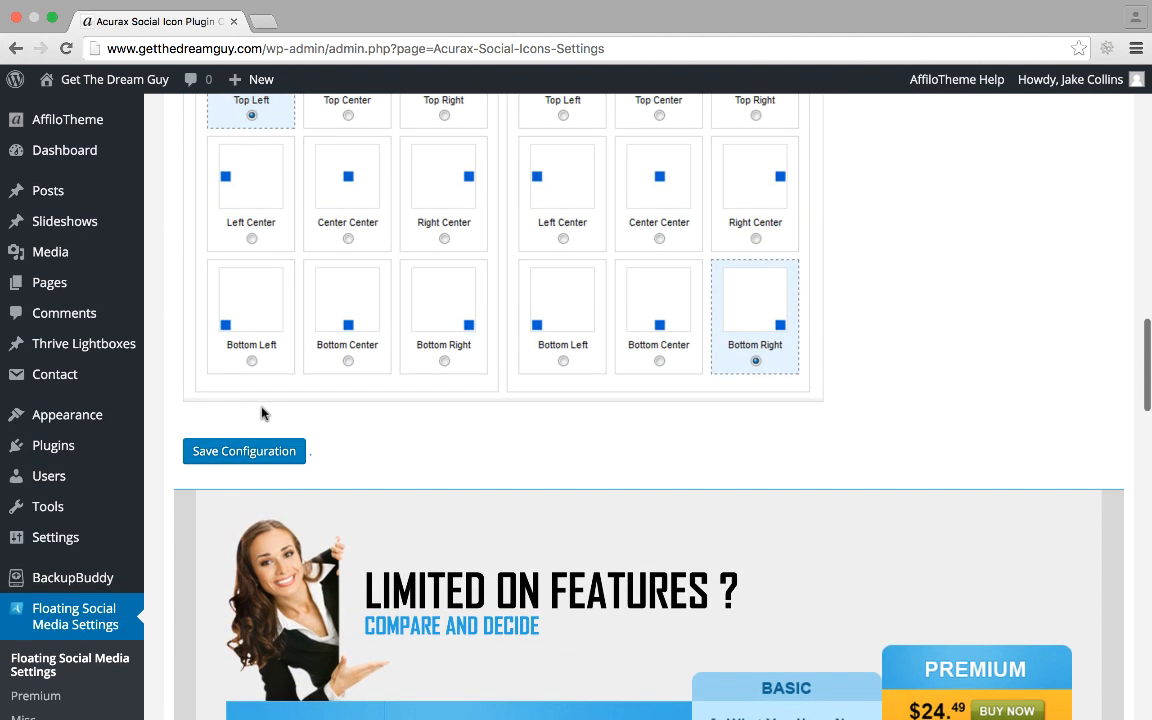
click(228, 456)
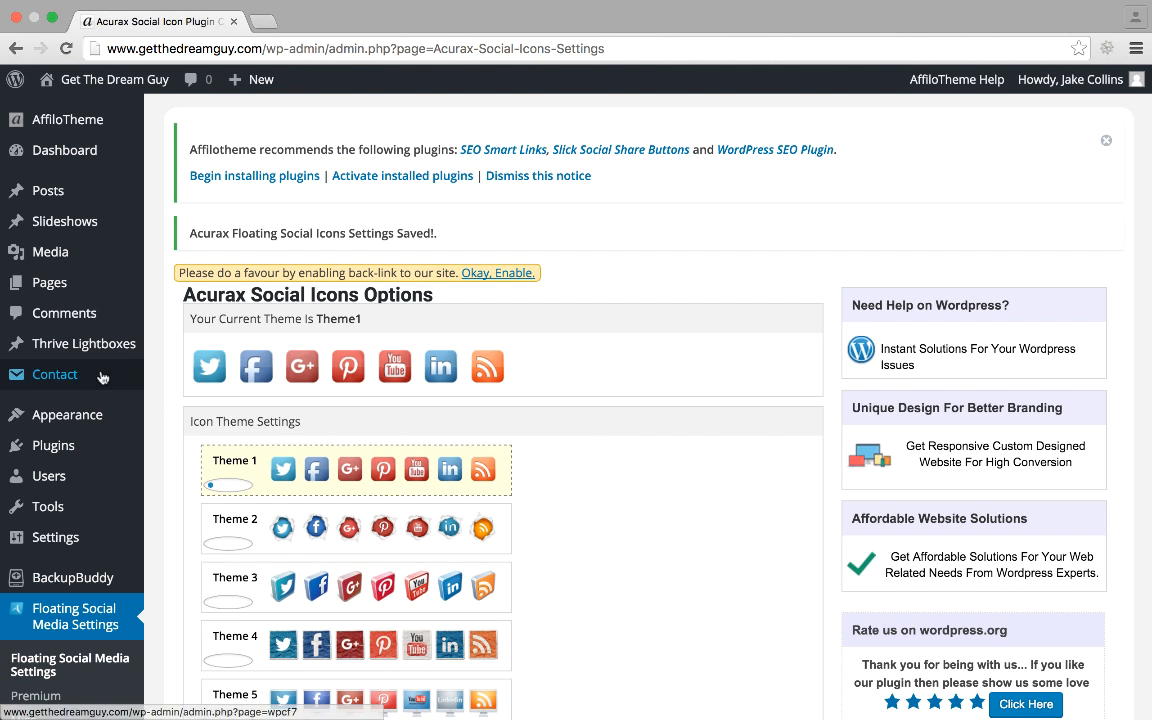
Put the shortcode [DISPLAY_ACURAX_ICONS] at the end of the About Me text widget in the Primary Sidebar and save the widget.
mouse_move(95, 414)
click(177, 466)
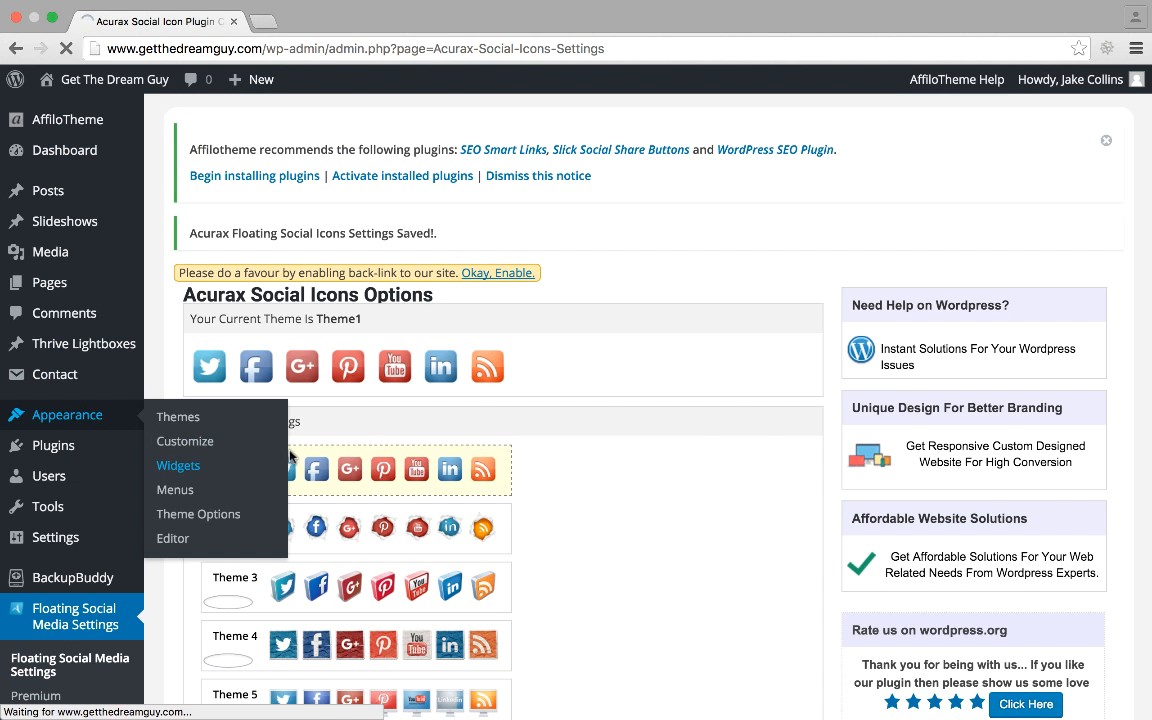
click(735, 406)
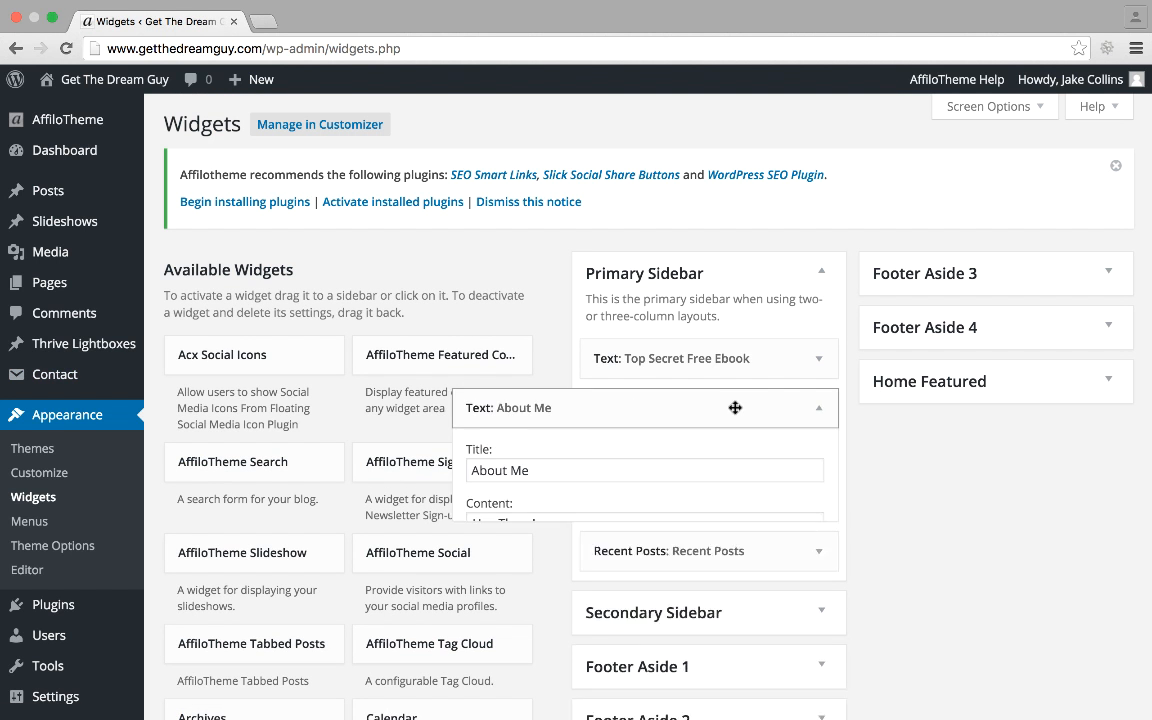
scroll(740, 554, down, 3)
drag(635, 566, 462, 559)
click(789, 652)
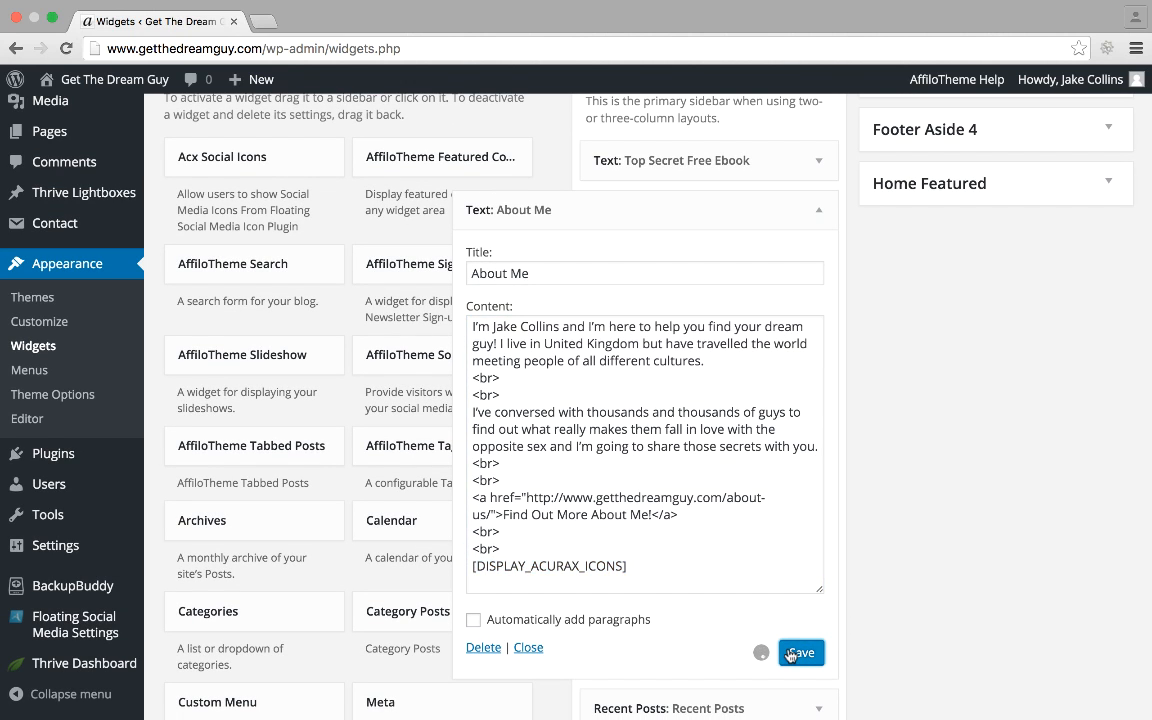
Open the live site in a new tab to check the sidebar's About Me widget.
mouse_move(83, 77)
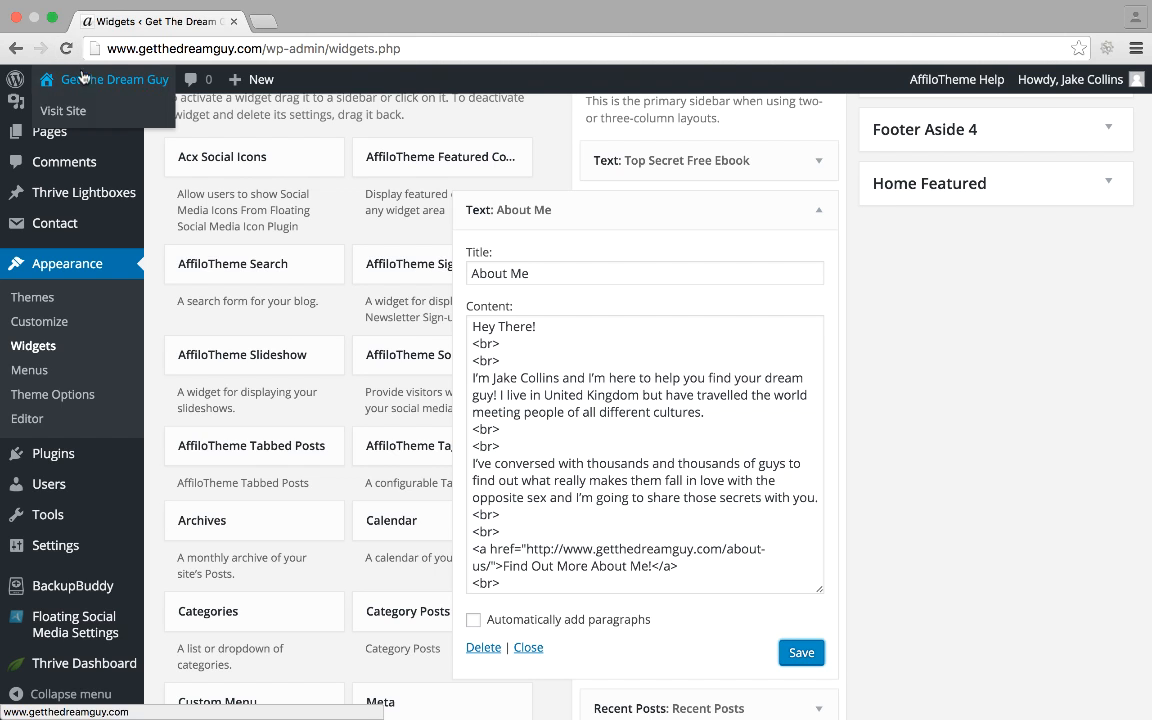
right_click(83, 110)
click(140, 116)
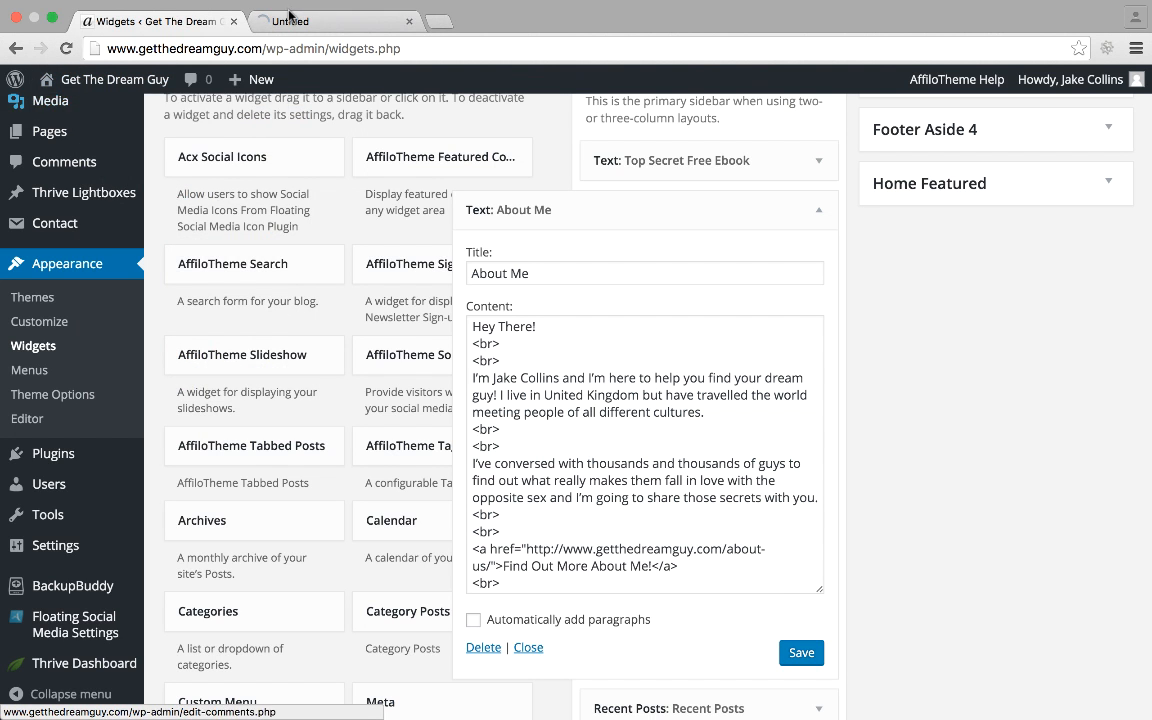
click(310, 21)
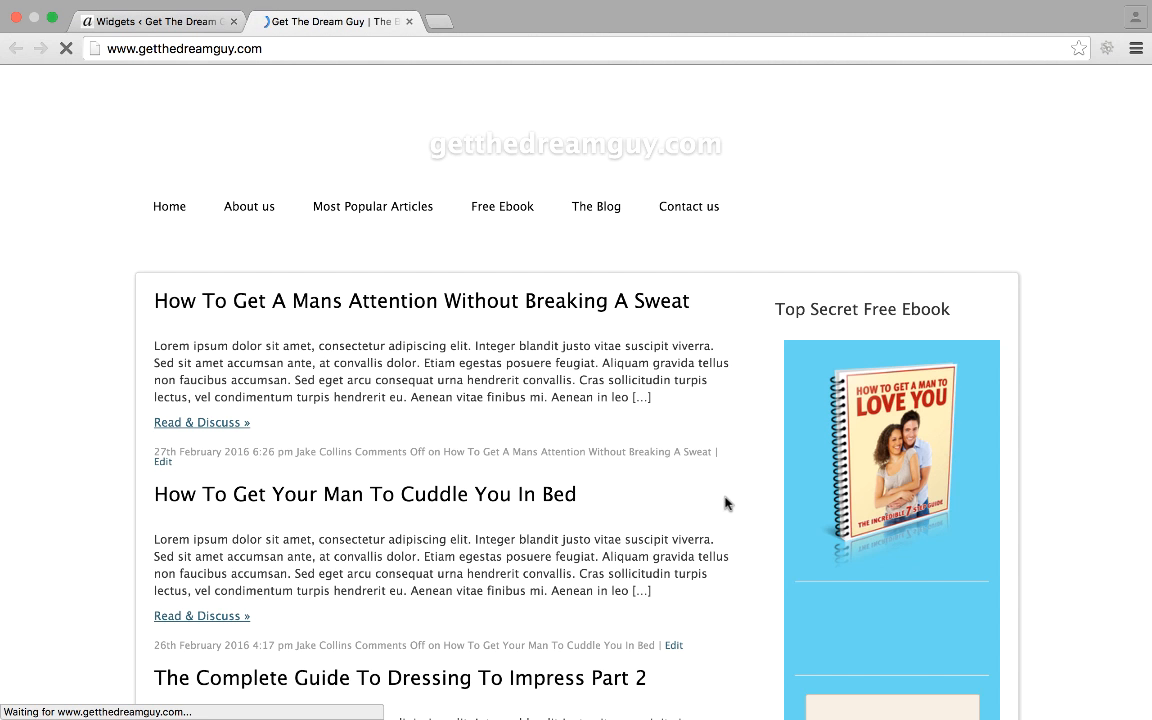
Check the social icons in the live sidebar's About Me section against the shortcode at the end of the About Me text widget.
scroll(726, 503, down, 15)
scroll(728, 501, up, 1)
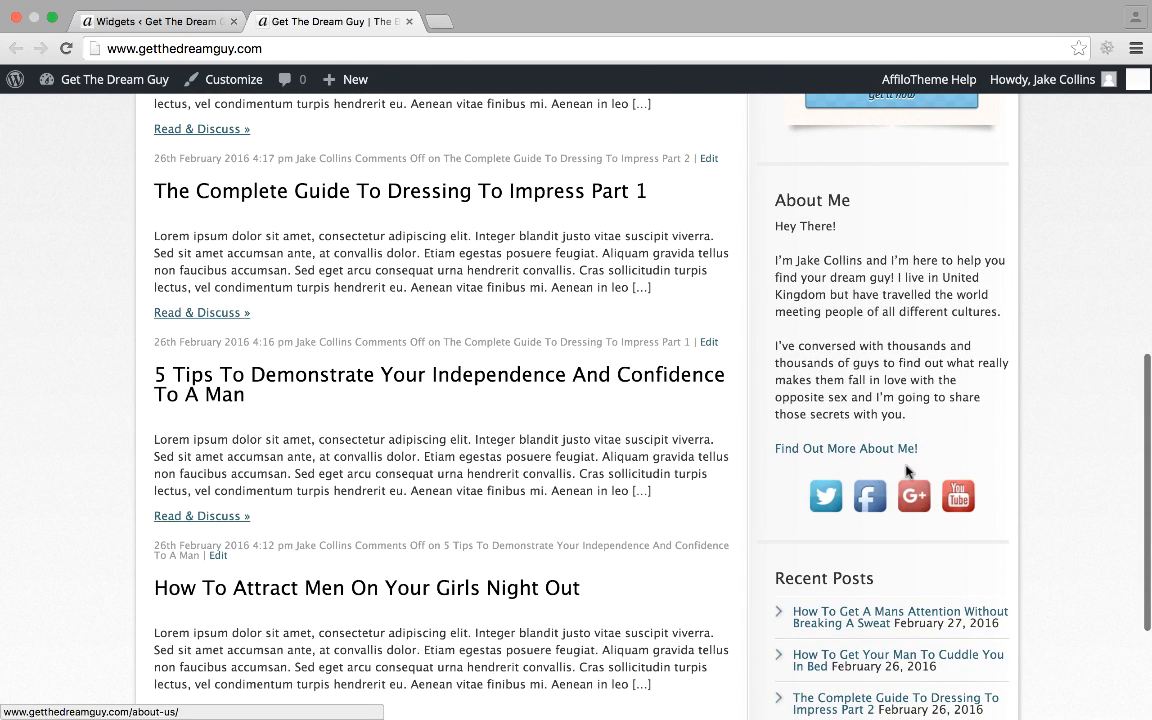
click(185, 14)
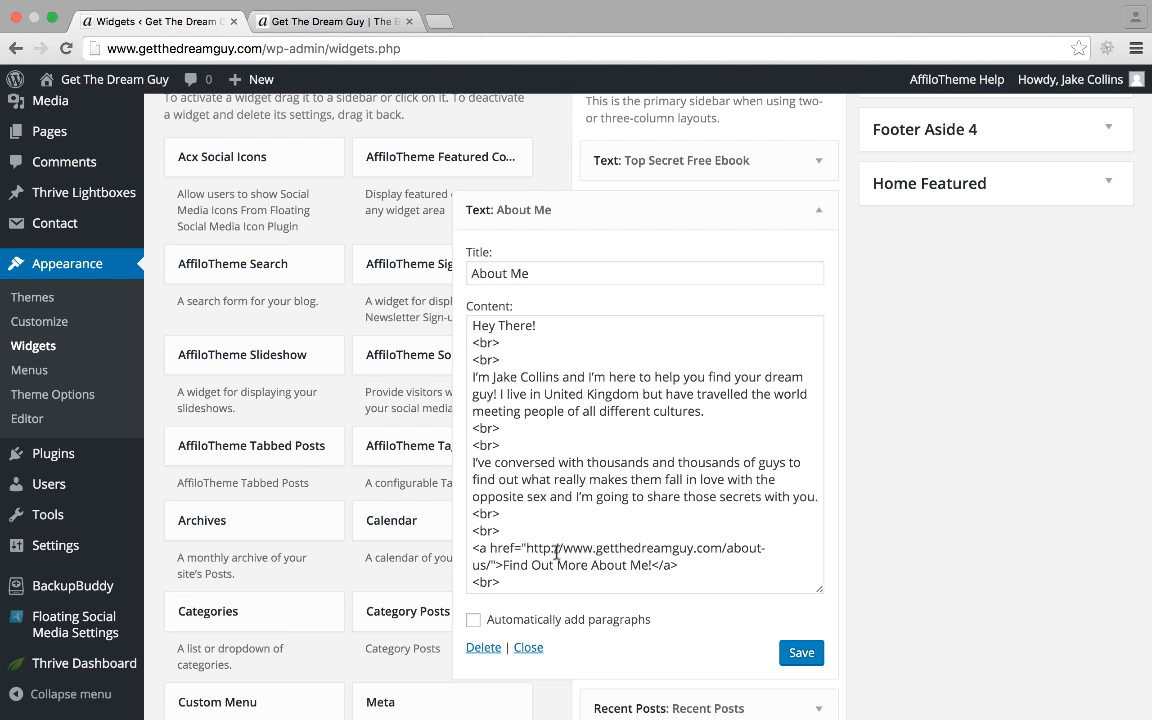
scroll(597, 527, down, 3)
drag(628, 532, 460, 530)
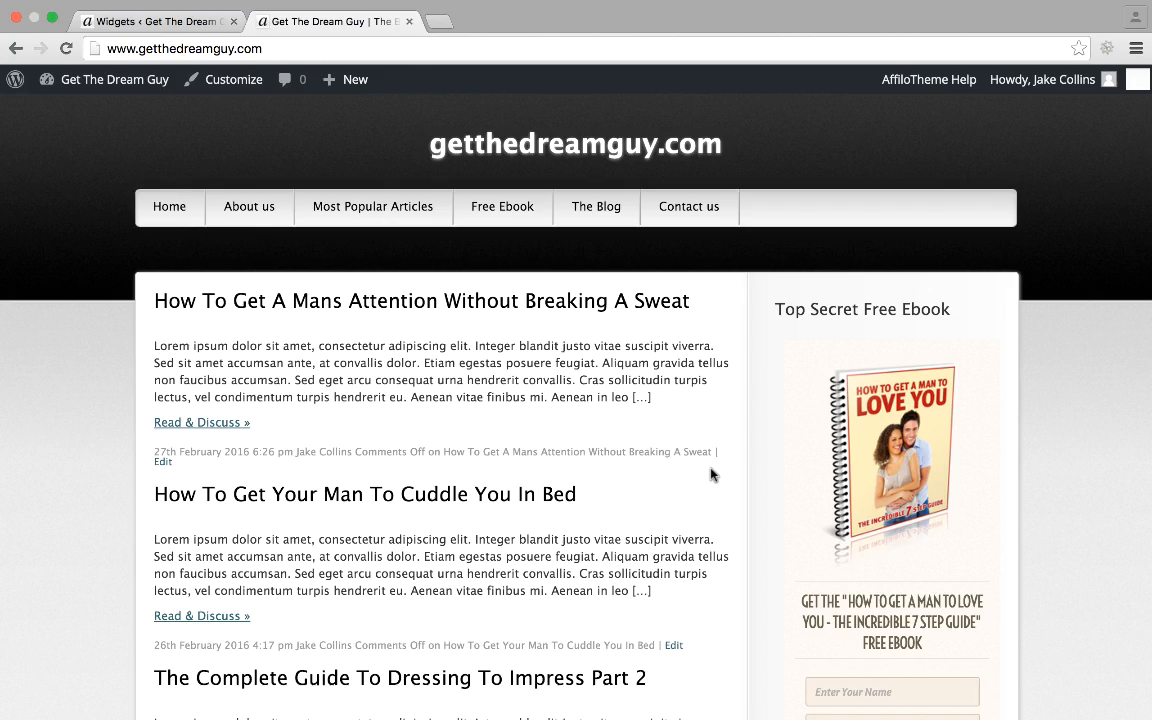
Look over the live Get The Dream Guy homepage, including its posts and sidebar widgets.
scroll(711, 474, down, 5)
scroll(711, 474, up, 5)
scroll(711, 474, down, 5)
scroll(711, 474, down, 8)
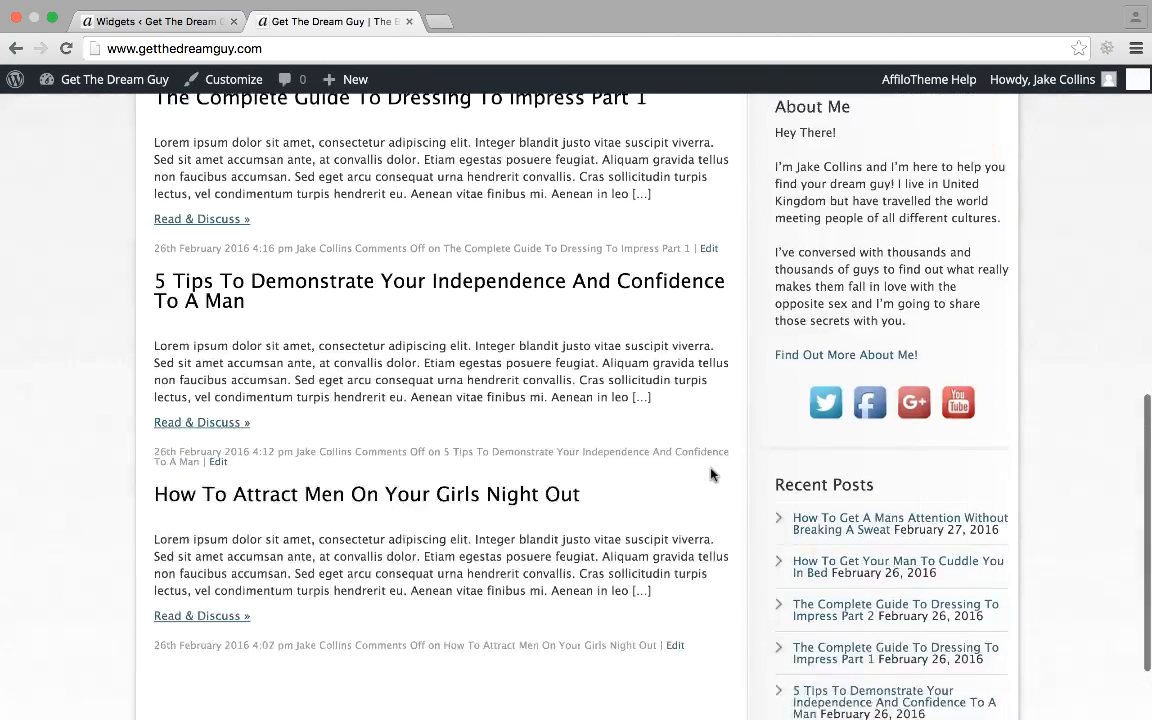
scroll(711, 474, up, 10)
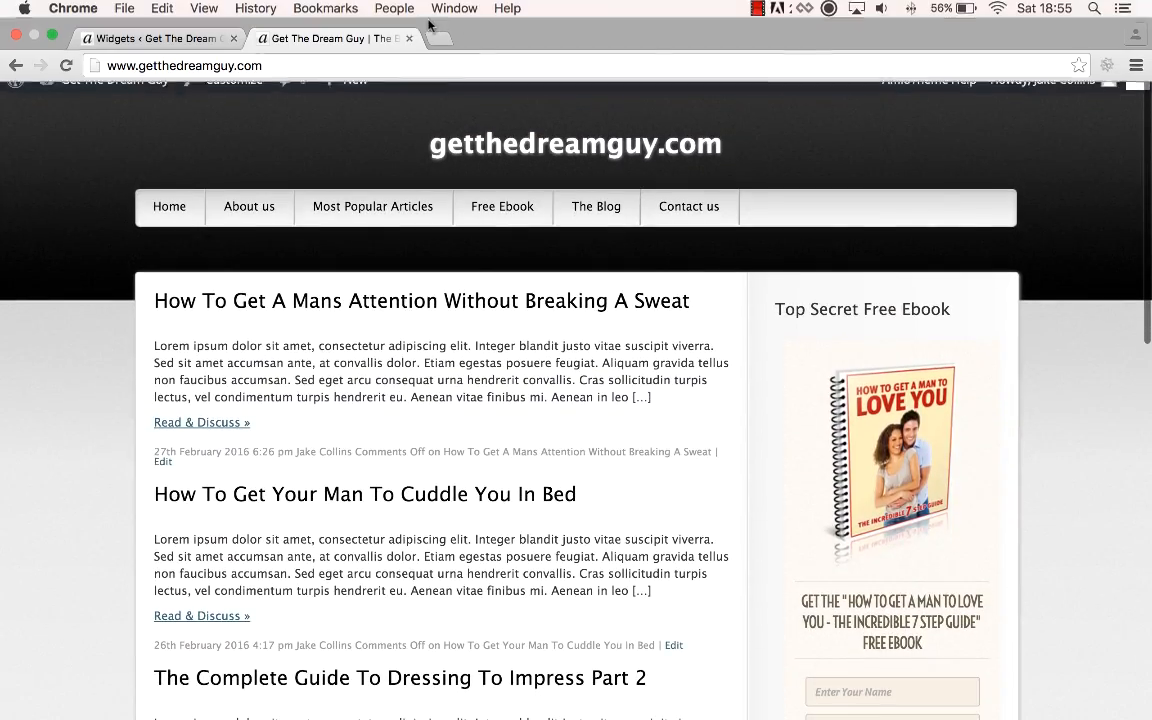
key(super+t)
text(nut)
key(Return)
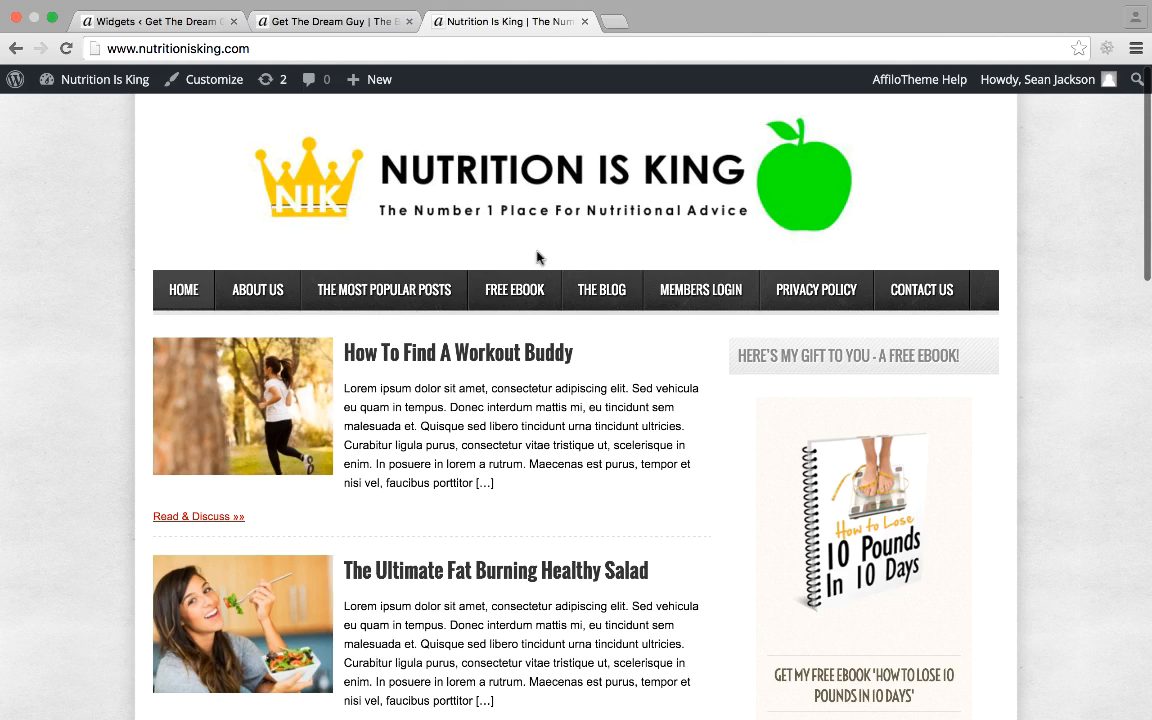
scroll(537, 257, down, 12)
scroll(537, 257, down, 3)
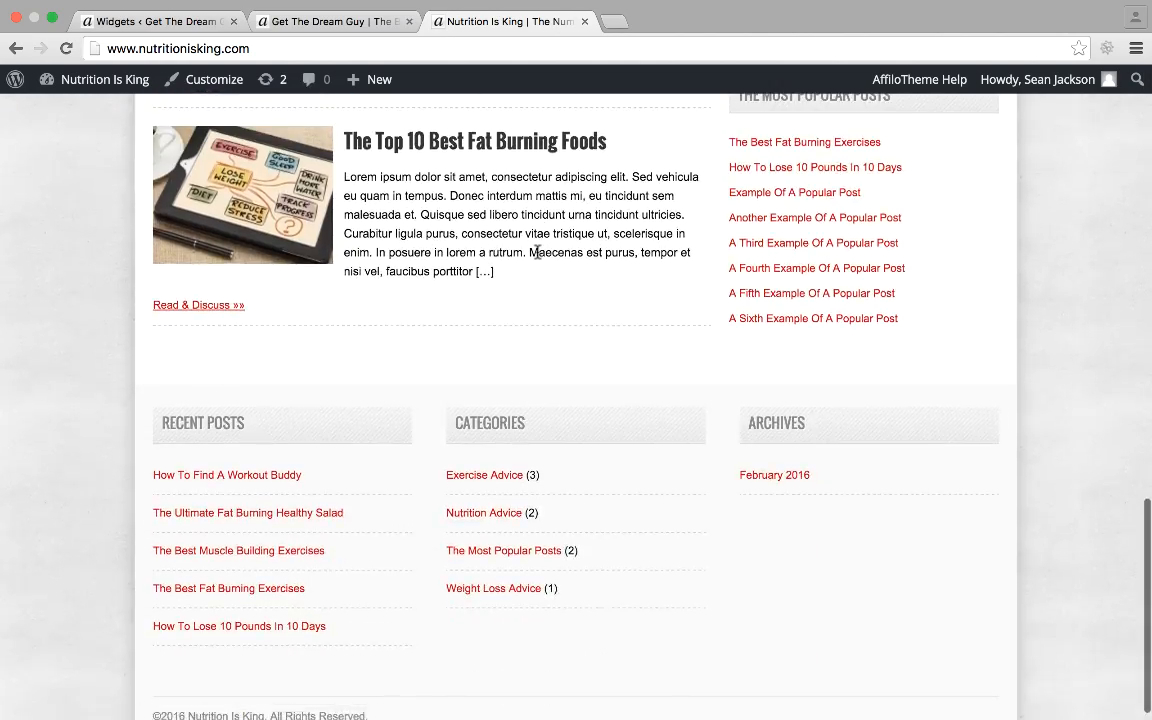
scroll(537, 257, up, 4)
scroll(537, 257, down, 4)
scroll(537, 257, up, 1)
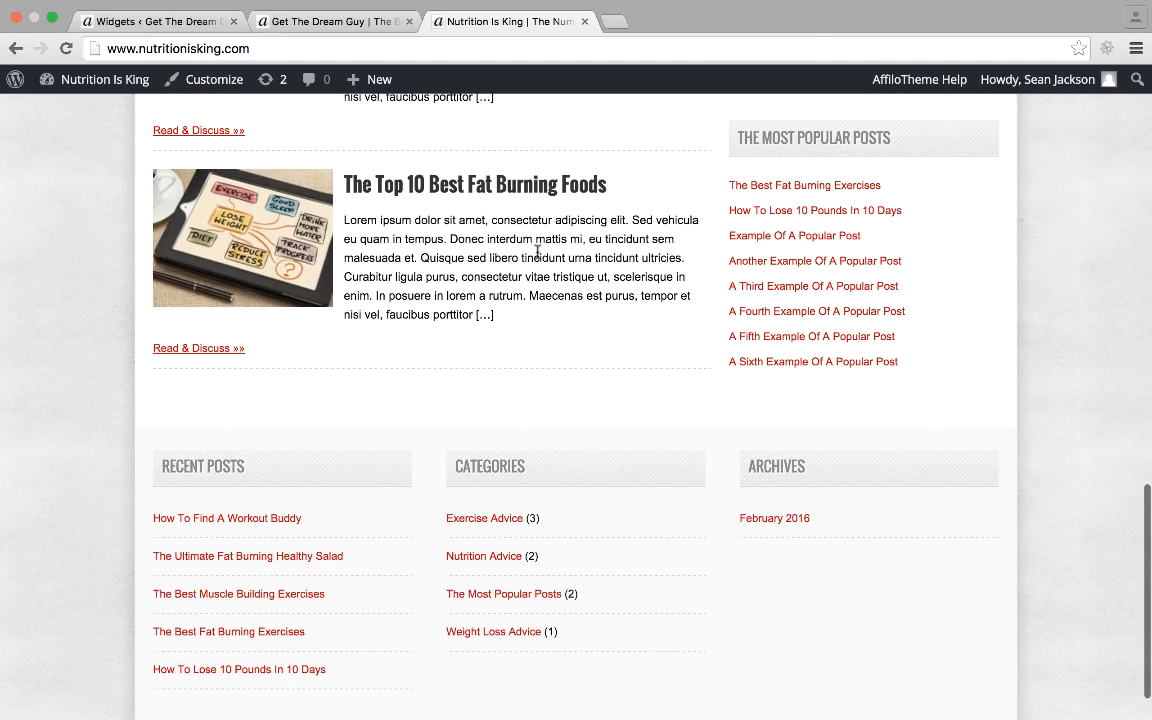
scroll(537, 257, up, 6)
scroll(537, 257, up, 10)
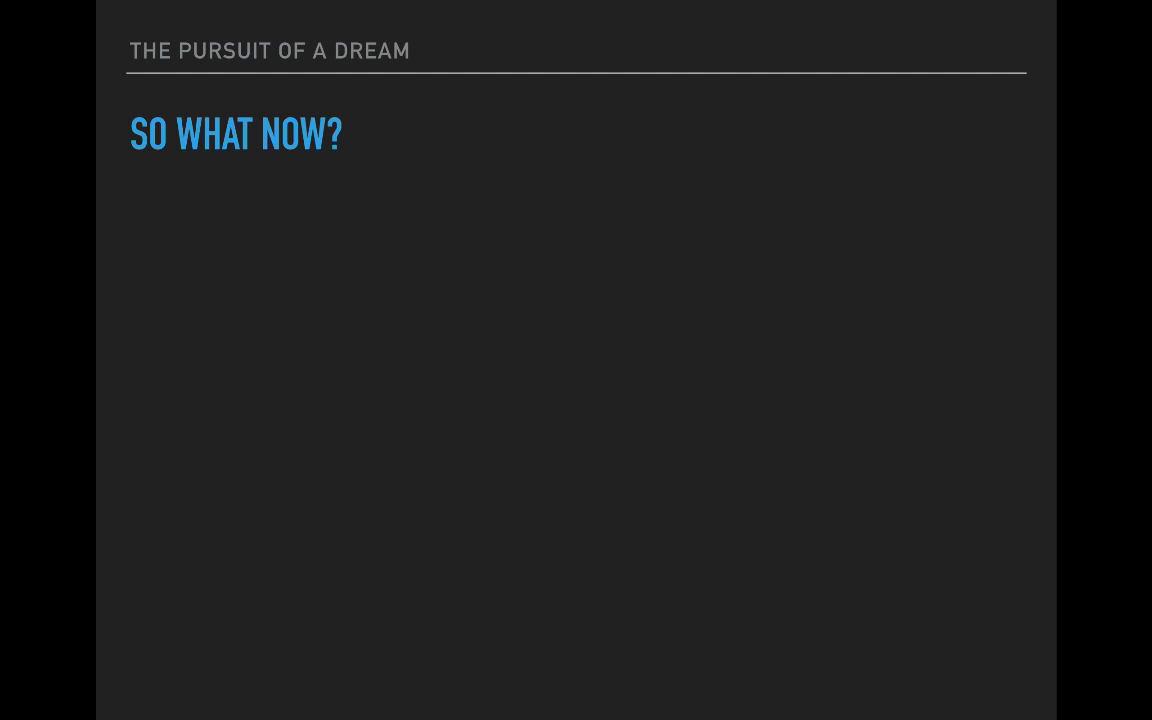
key(Right)
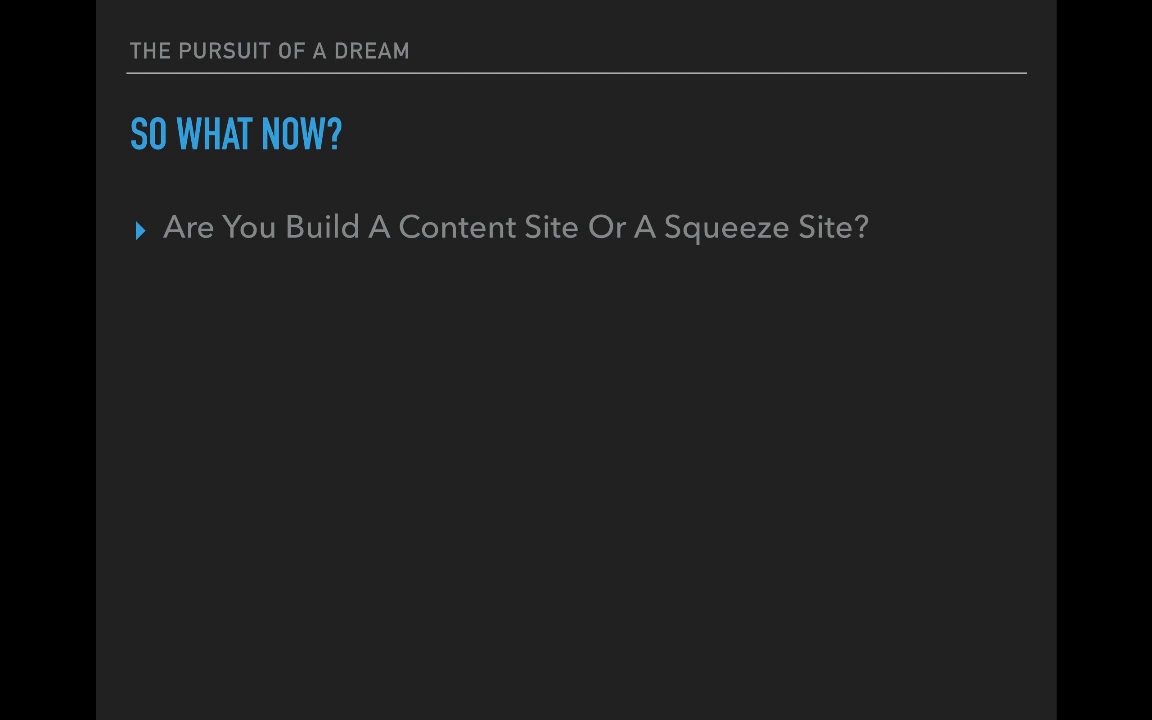
key(Right)
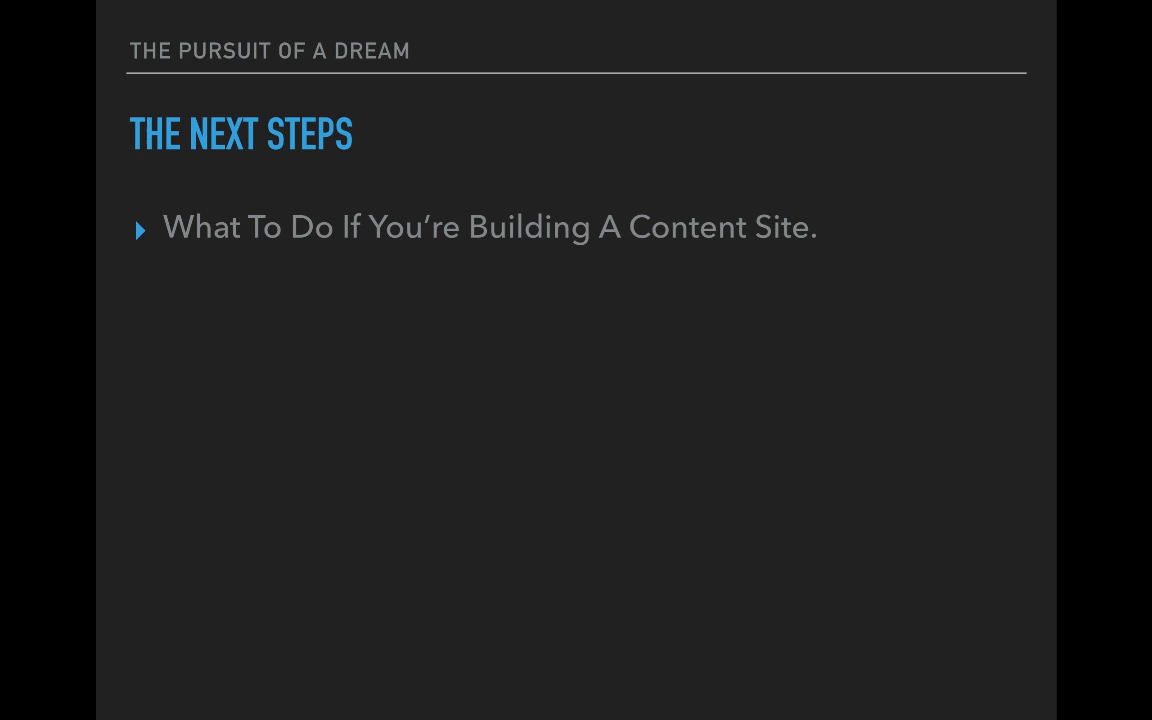
key(Right)
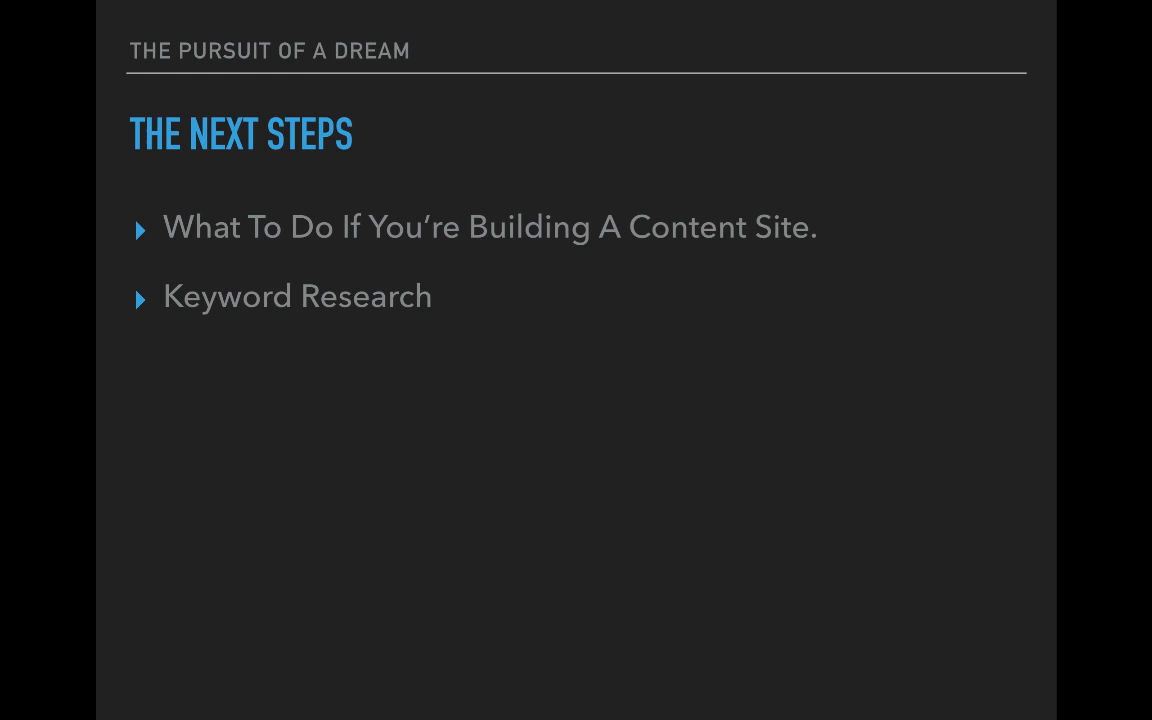
key(Right)
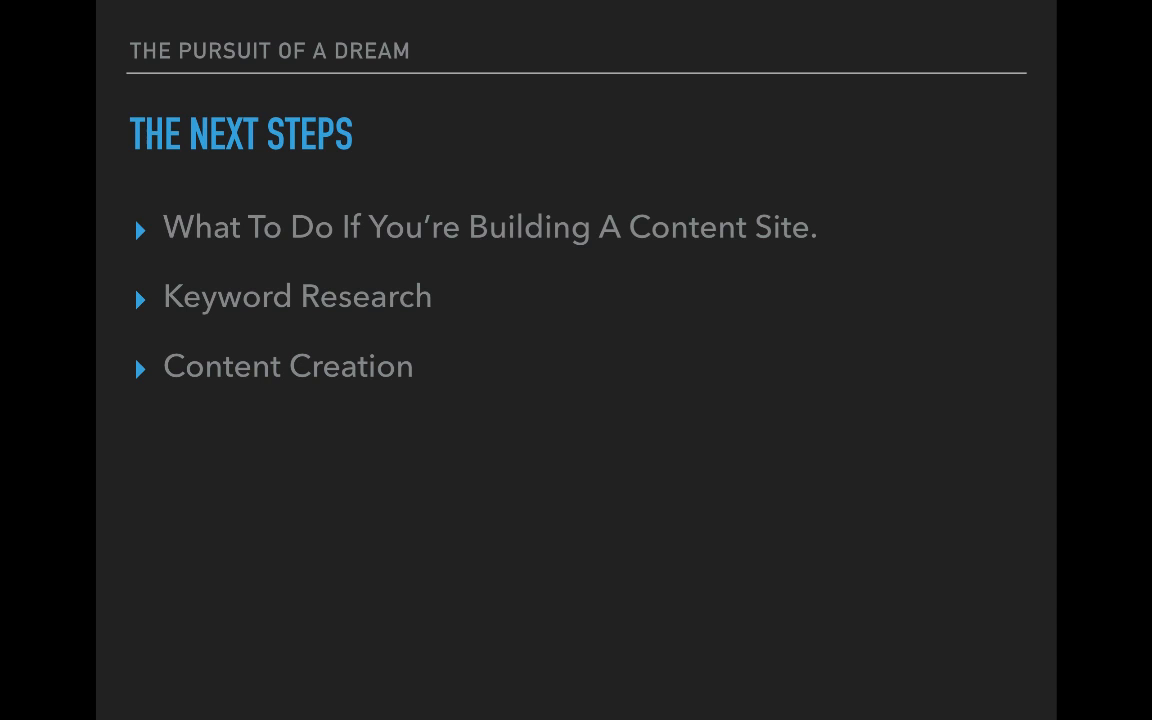